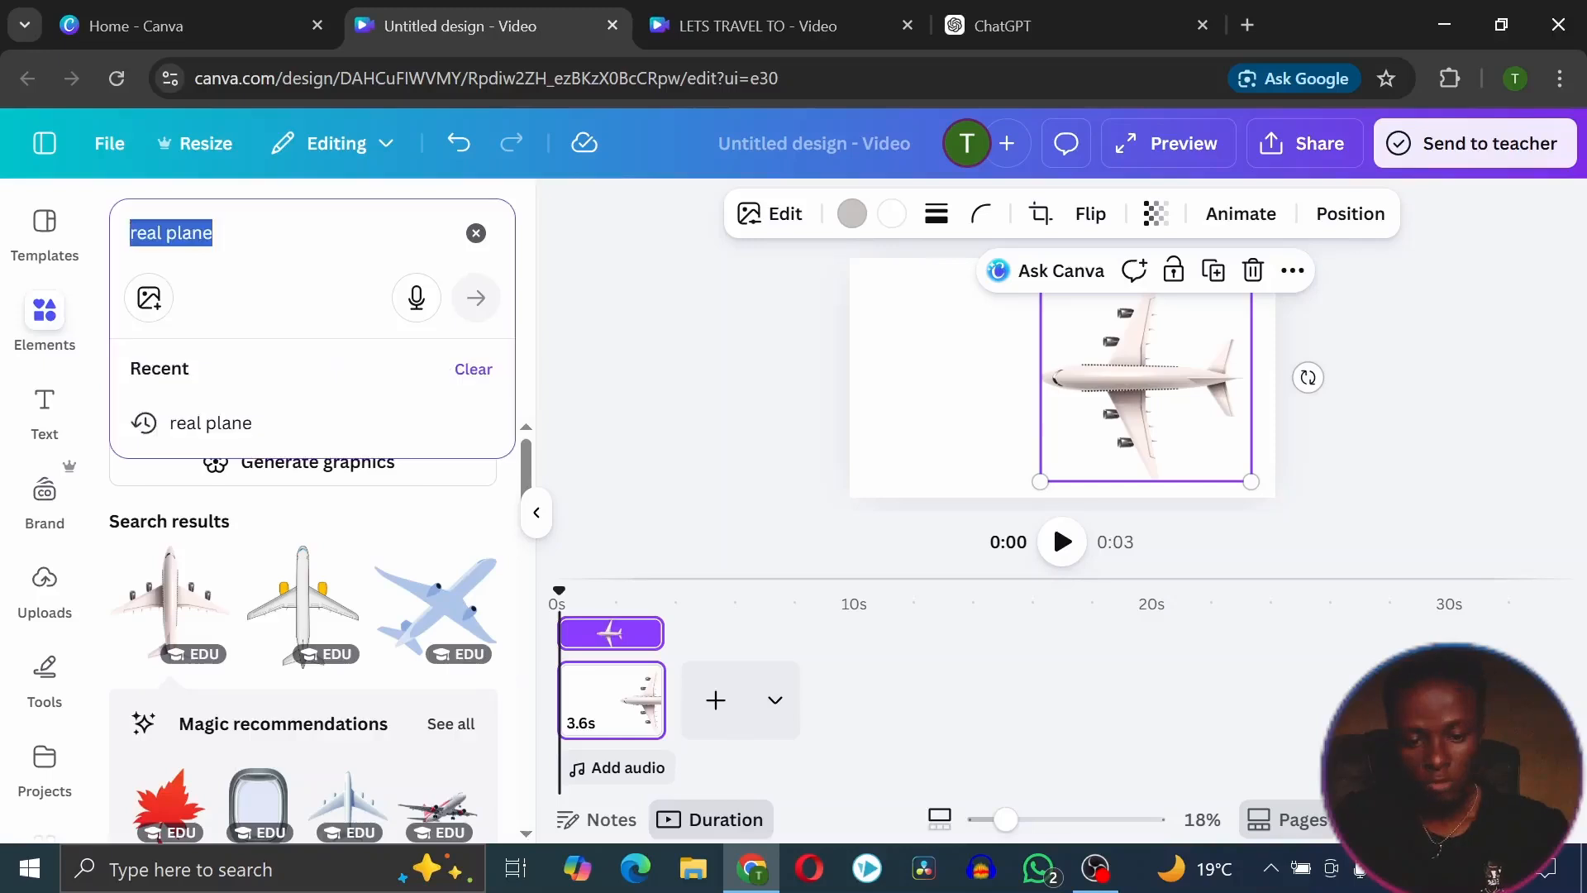
Add a tan rectangle covering the page area ahead of the plane and bring the plane's layer in front of it
type("r")
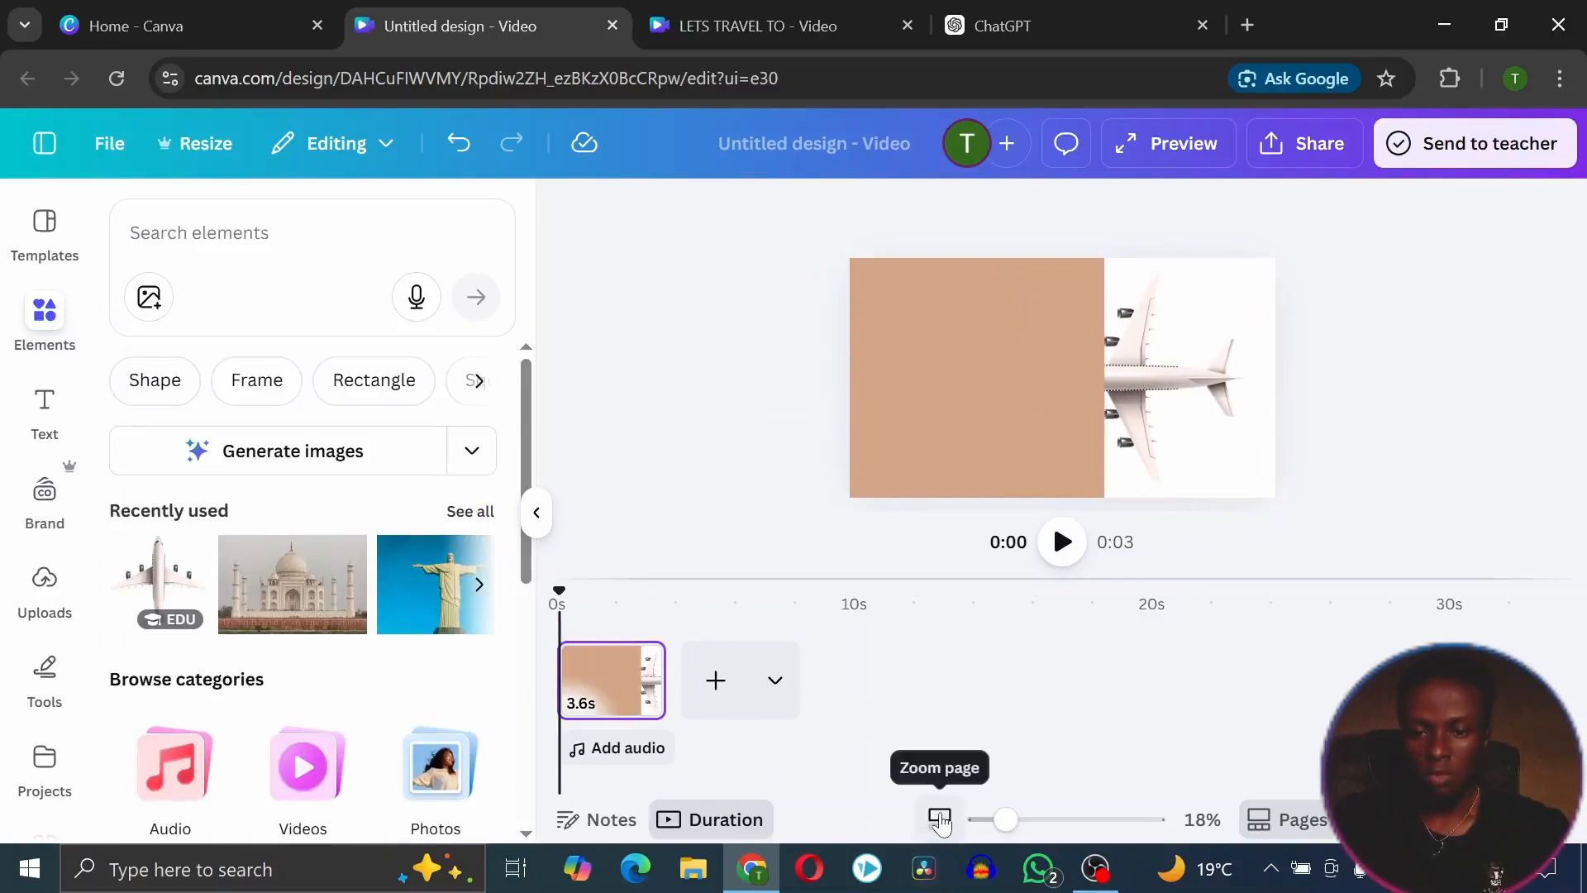
mouse_move(1005, 819)
left_mouse_down()
mouse_move(986, 821)
mouse_move(1027, 820)
mouse_move(995, 826)
left_mouse_up()
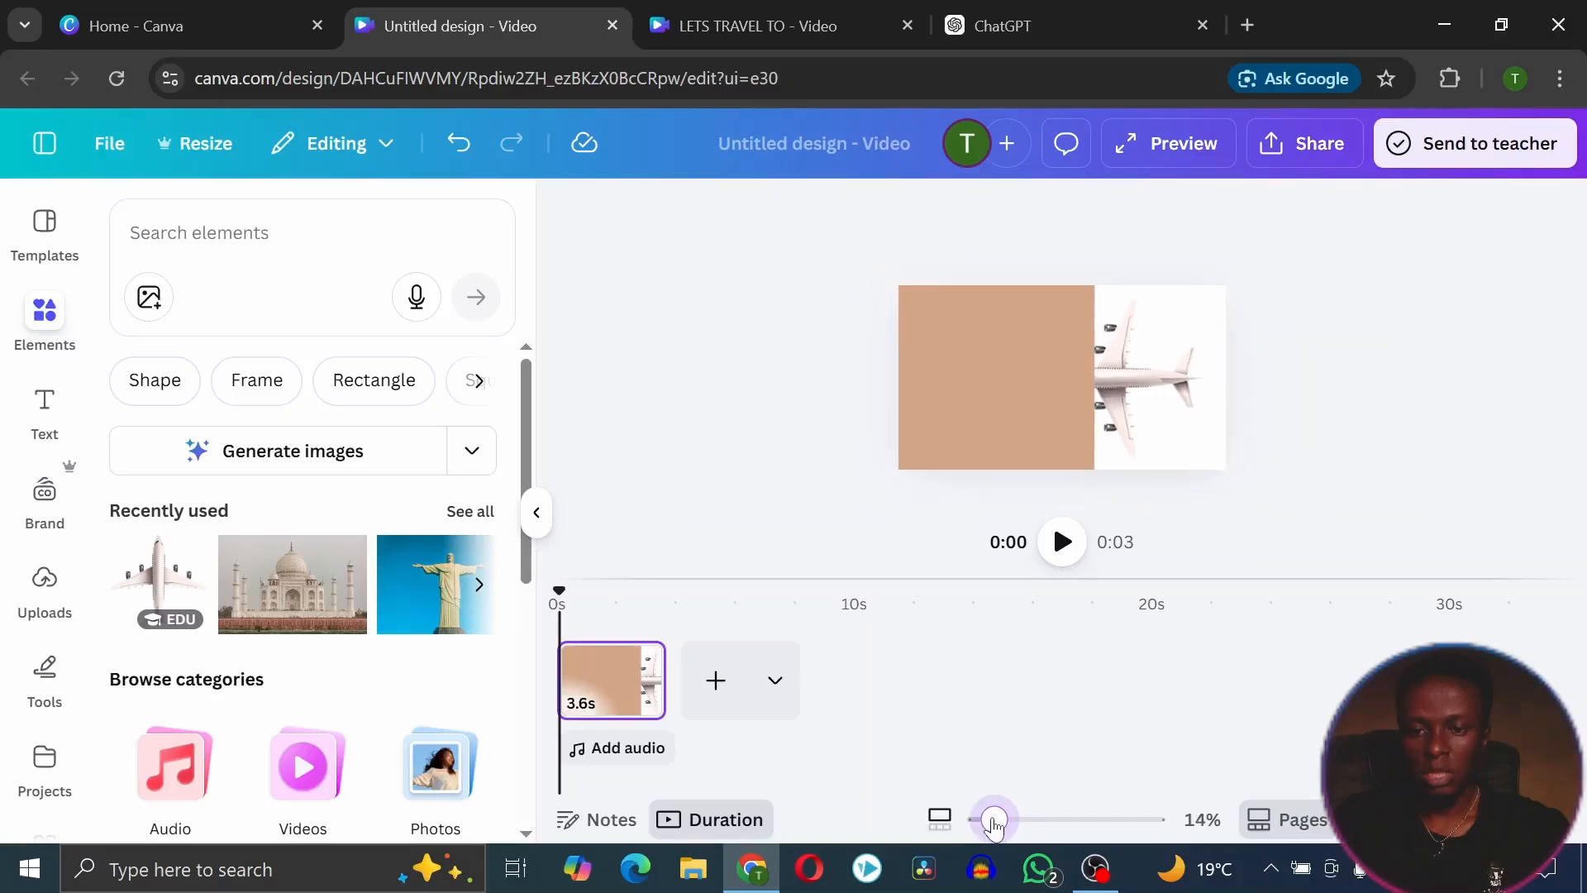
right_click(1129, 380)
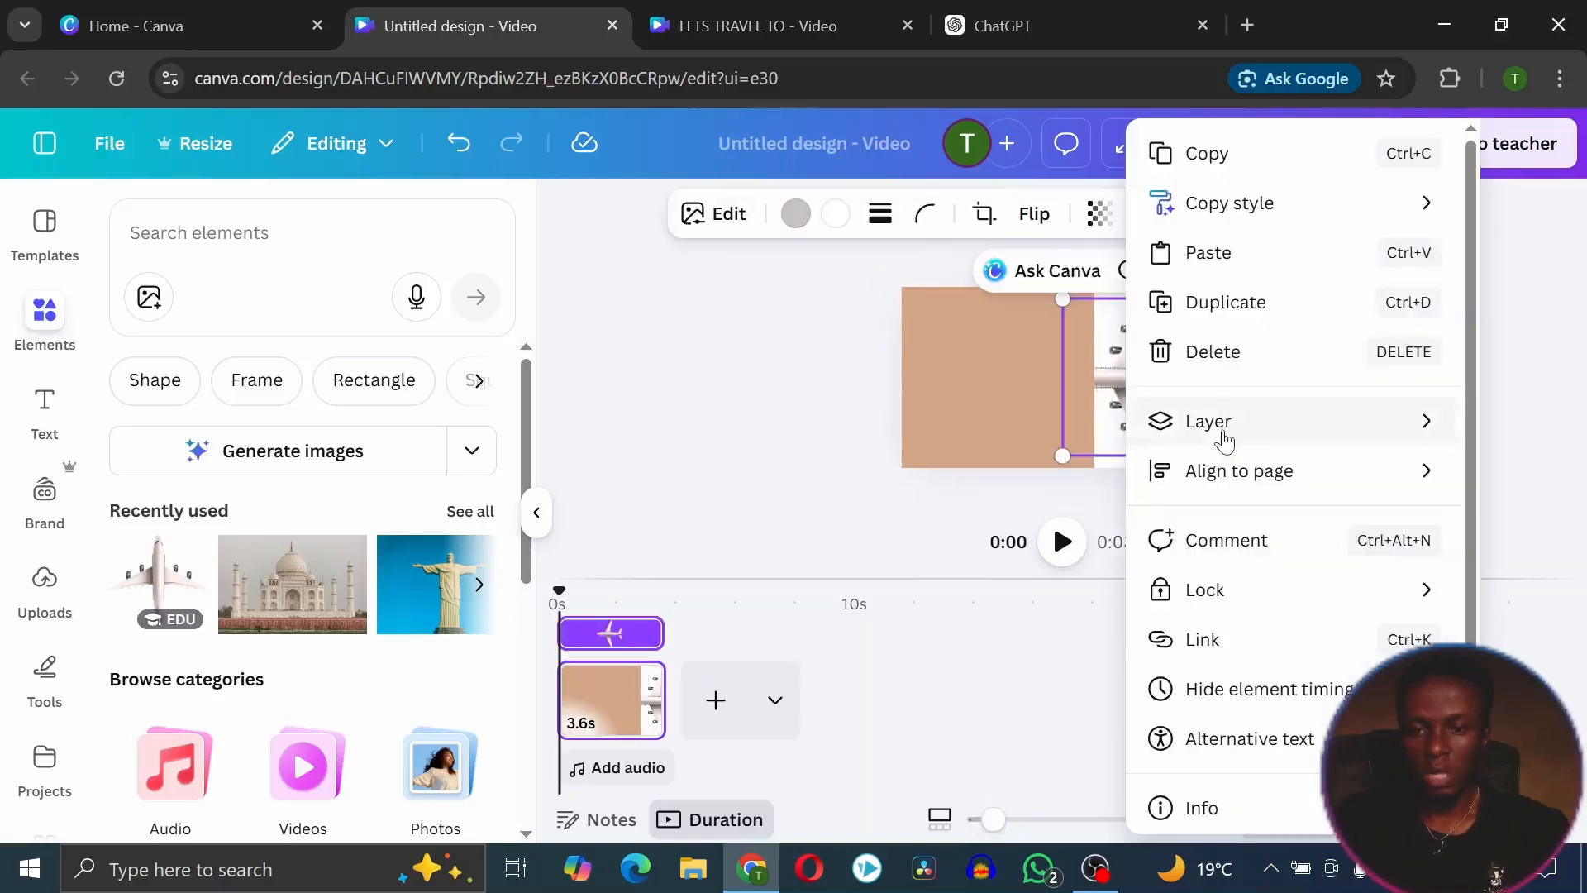
mouse_move(1221, 423)
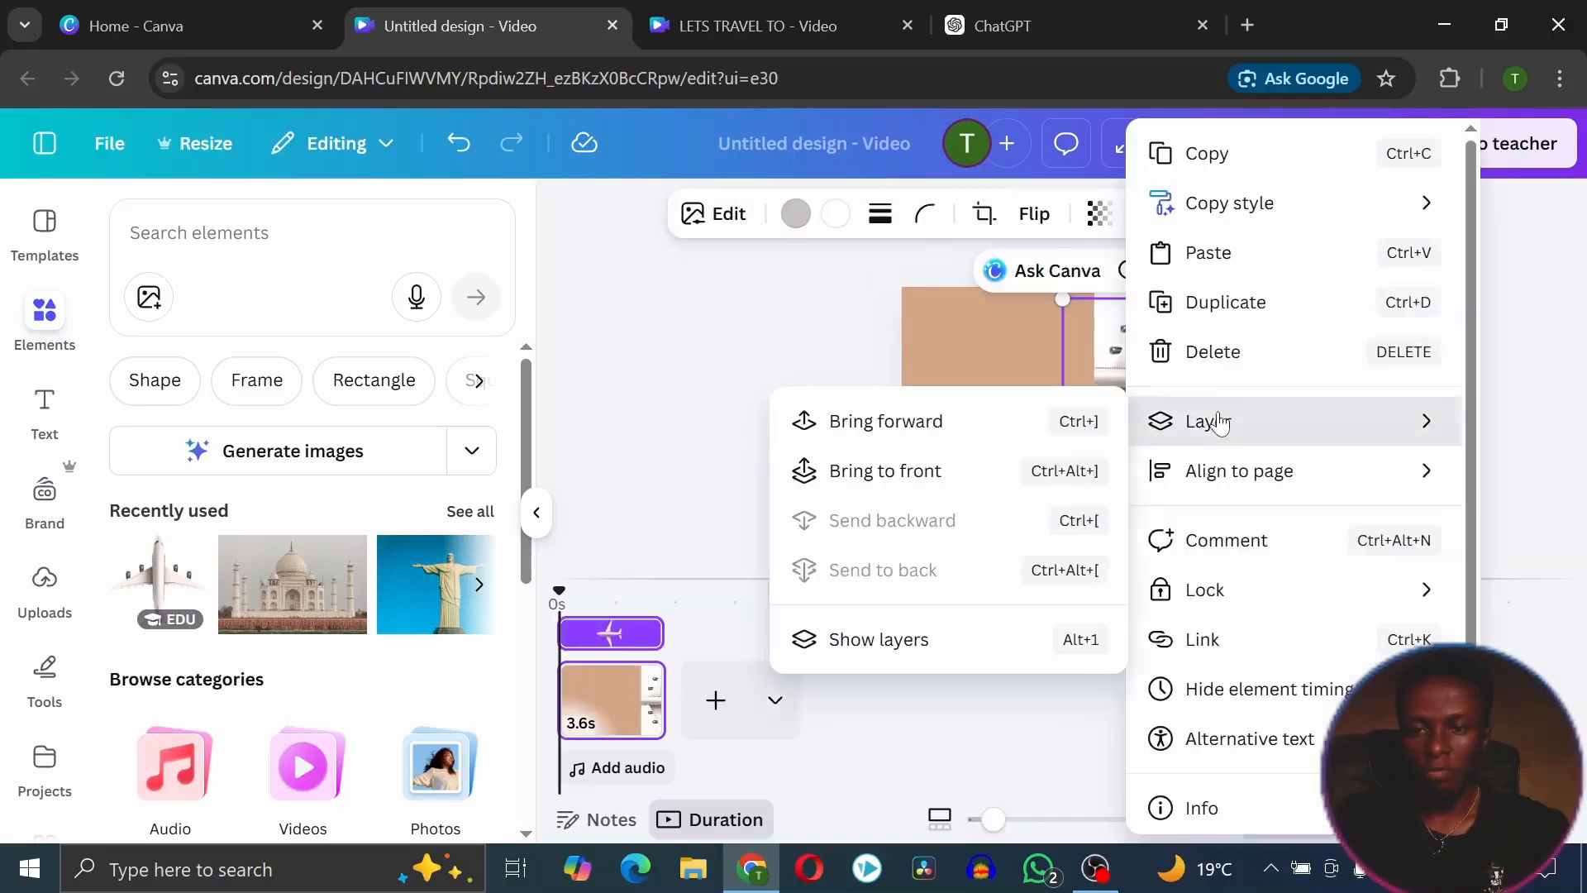
left_click(934, 658)
left_click_drag(335, 506, 341, 409)
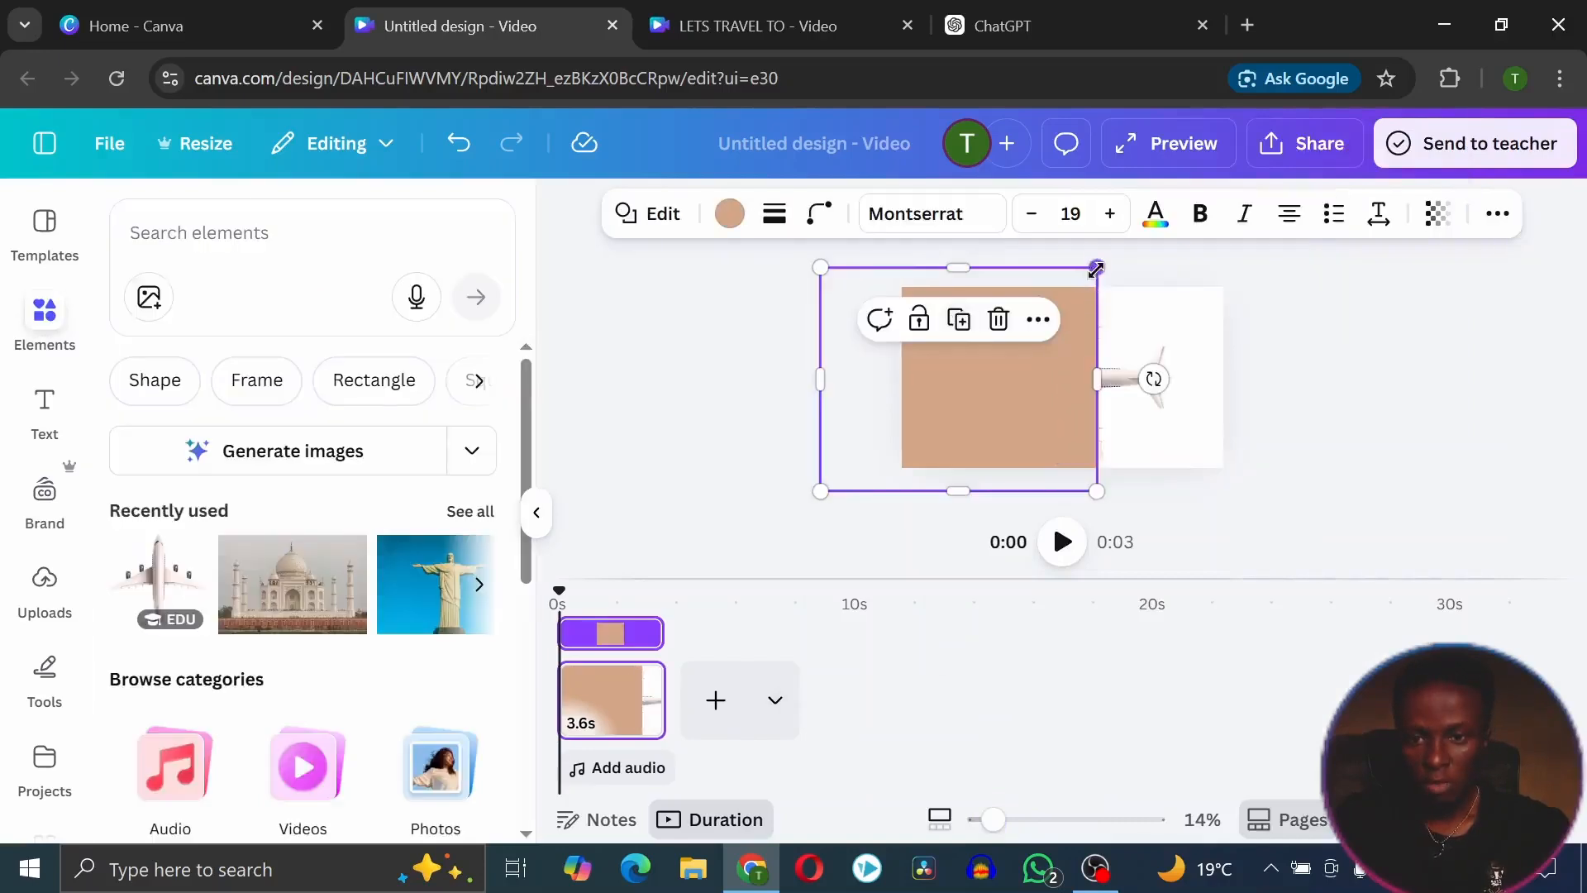
Fit a small tan square over the plane's upper wing area, rotate it along the wing's sweep, and send it to the back
left_click_drag(1096, 269, 1087, 277)
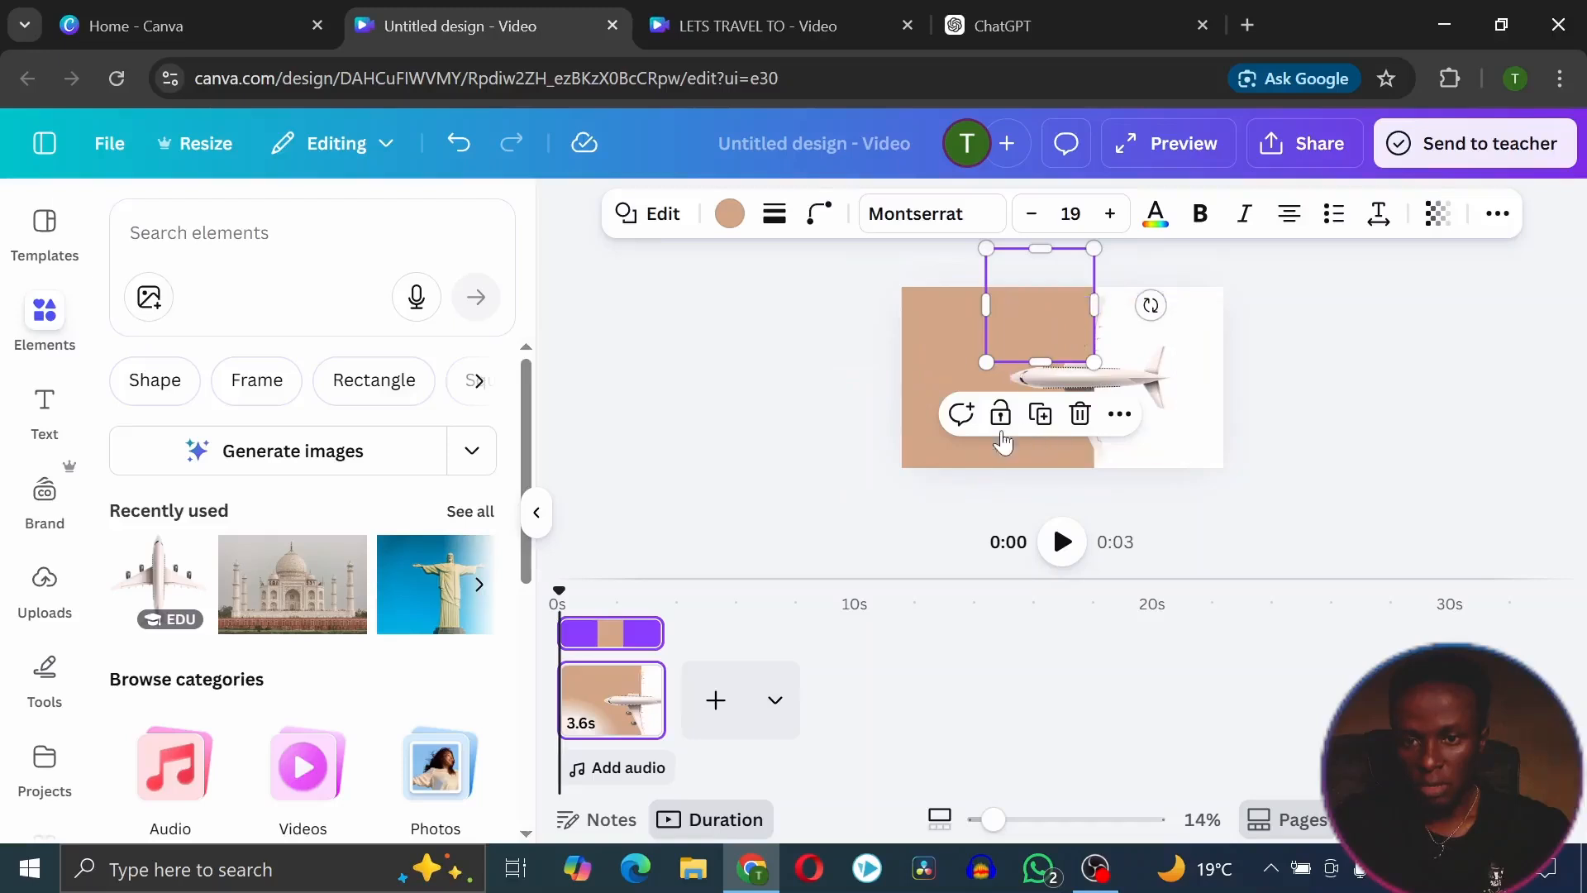
left_click_drag(1156, 301, 1161, 307)
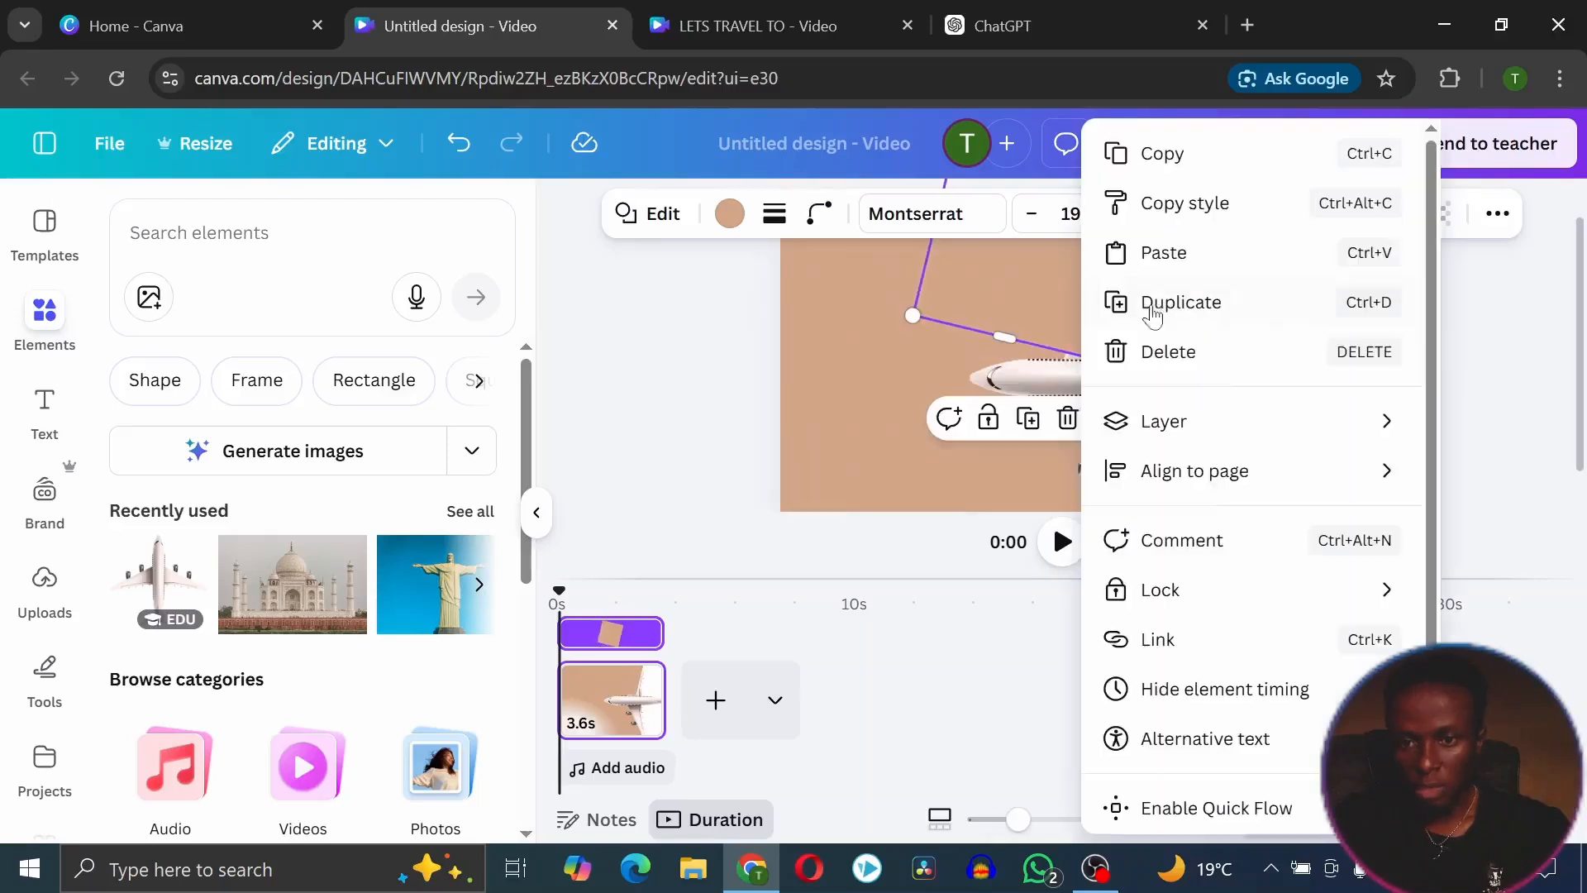
mouse_move(1221, 420)
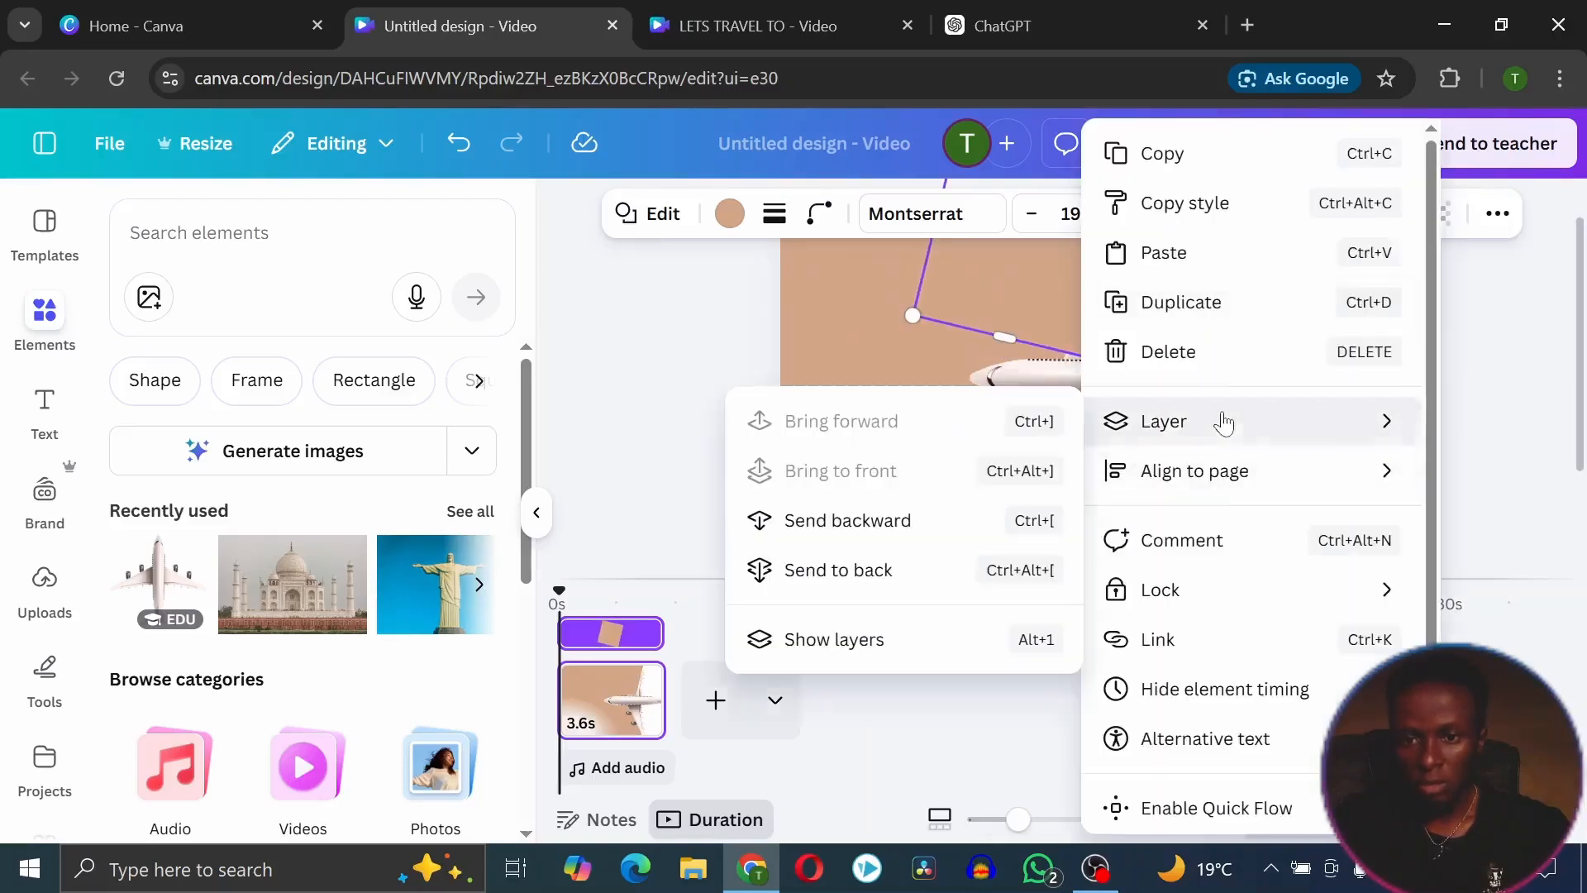
left_click(900, 566)
Place the second tan square at the lower wing, rotate it to mirror the upper one, and layer it behind the plane
left_click_drag(1066, 289, 1049, 471)
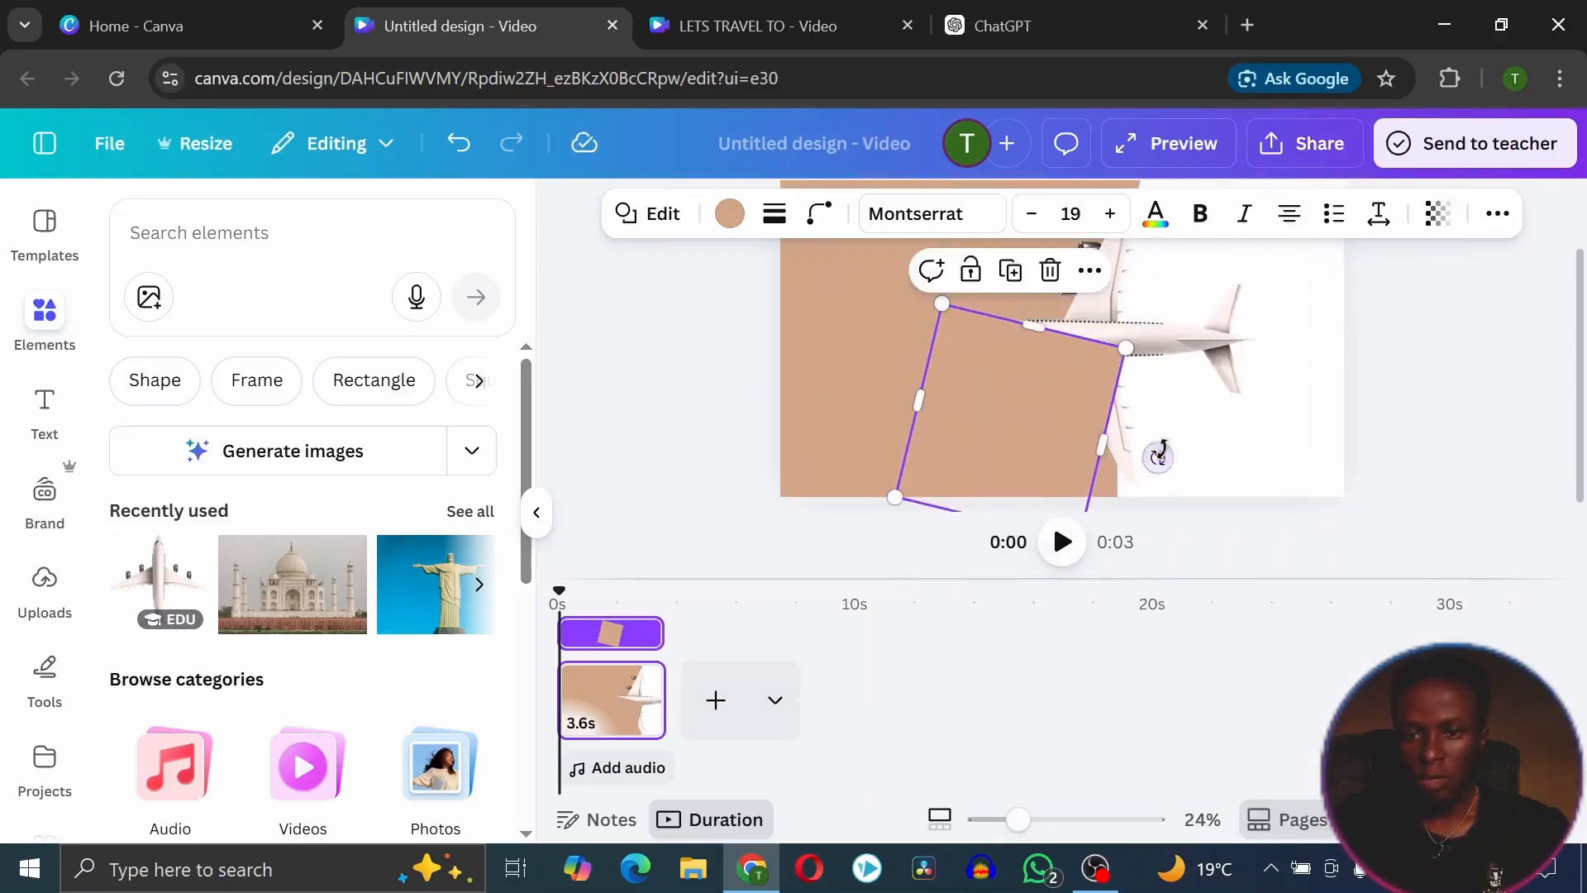
left_click_drag(1157, 458, 1126, 369)
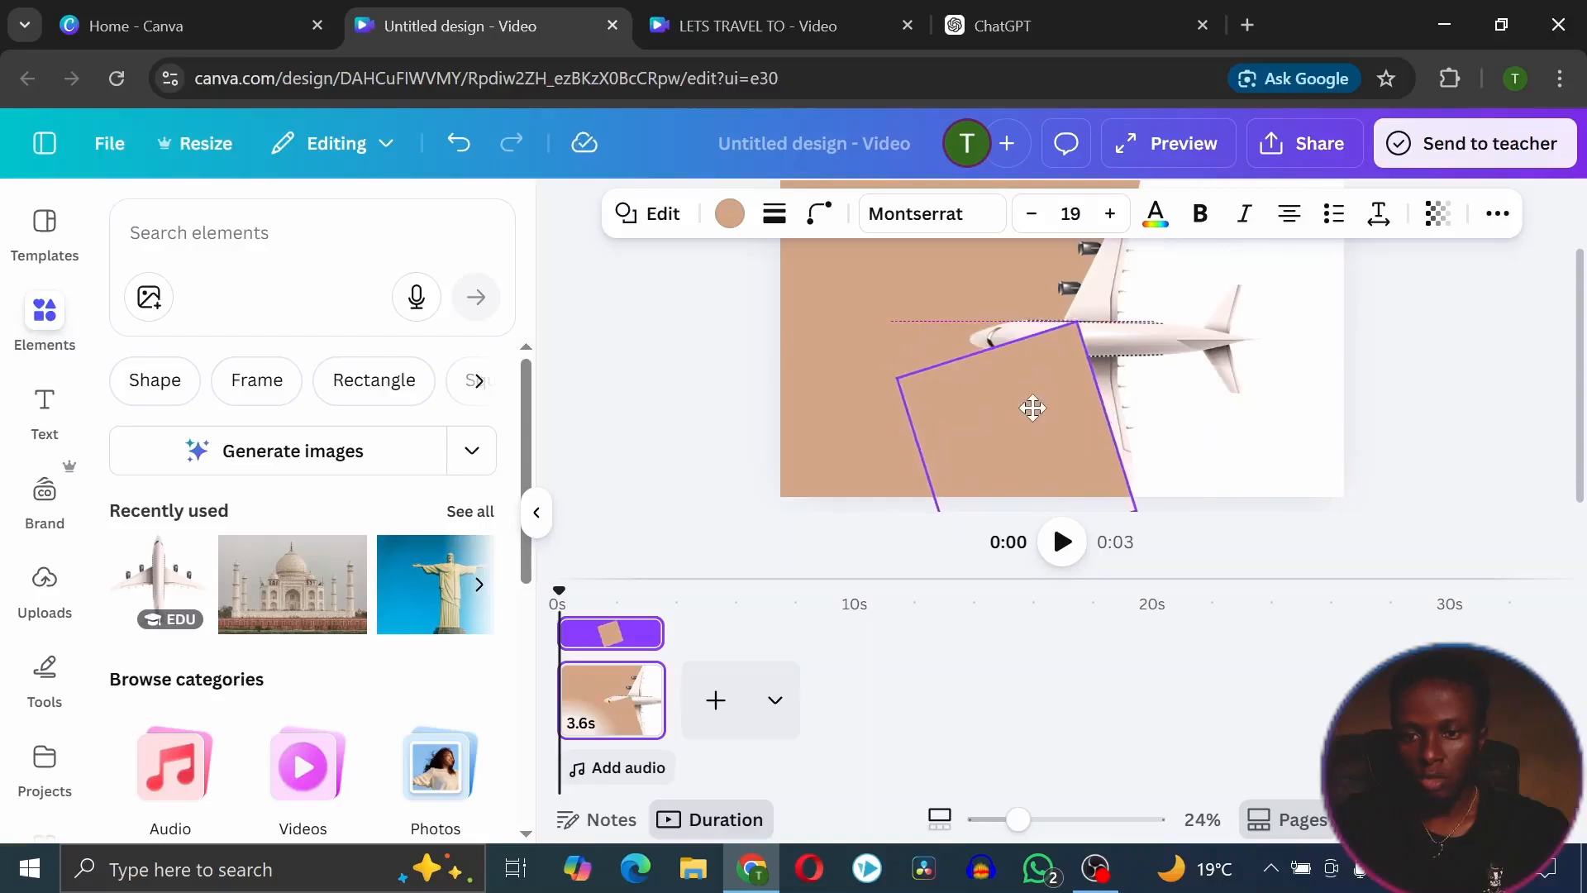
key("alt+1")
left_click_drag(354, 410, 348, 527)
left_click(1469, 340)
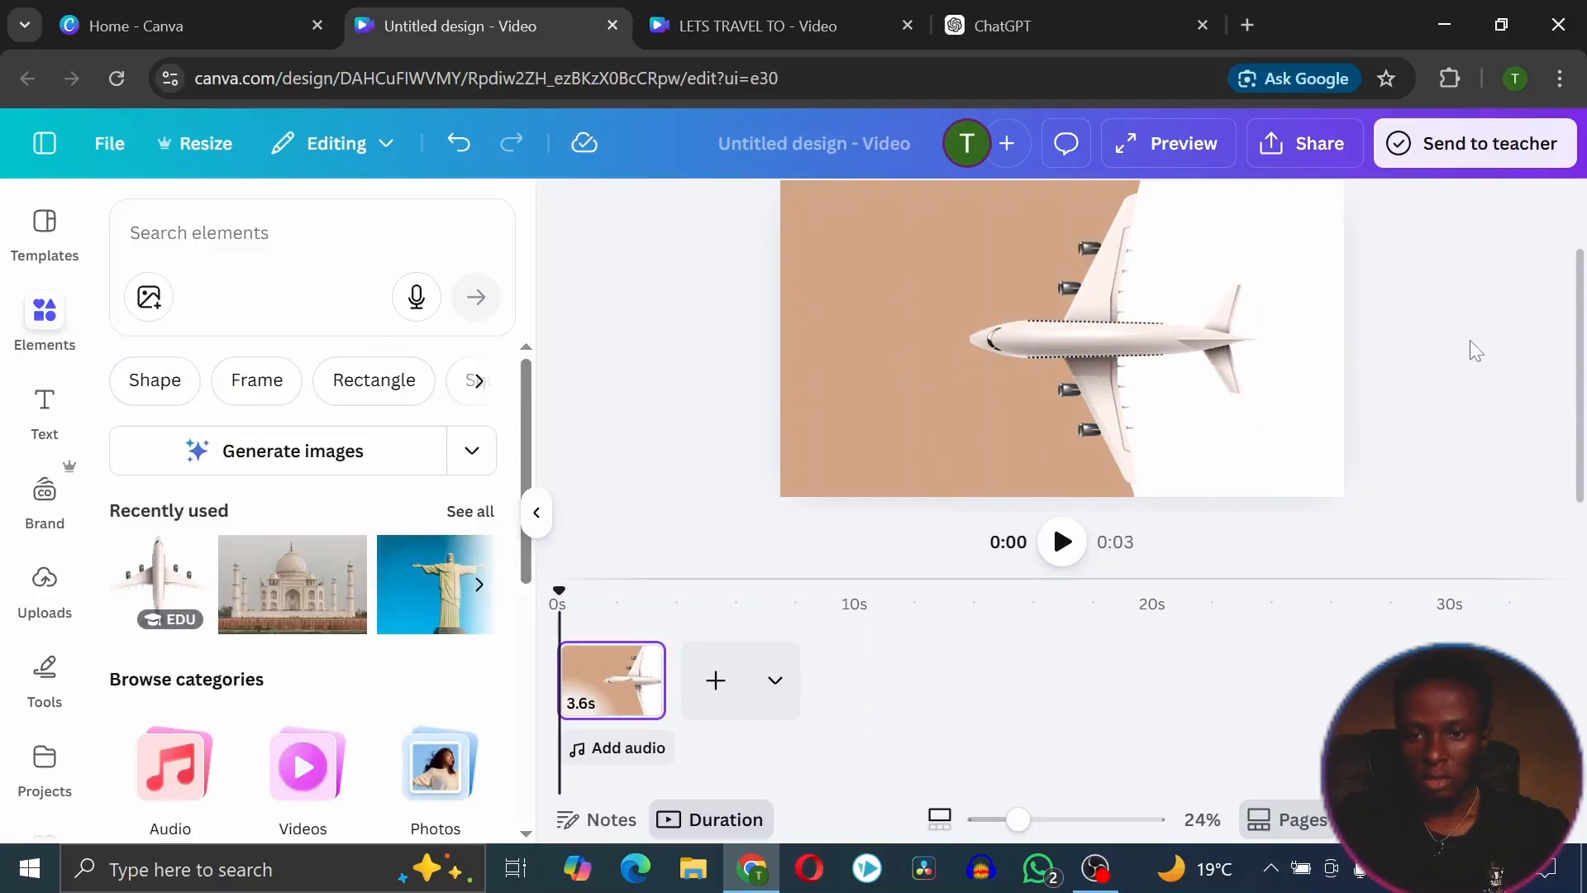
Group the plane with all the tan shapes and move the group toward the page's left side
left_click_drag(1460, 424, 755, 248)
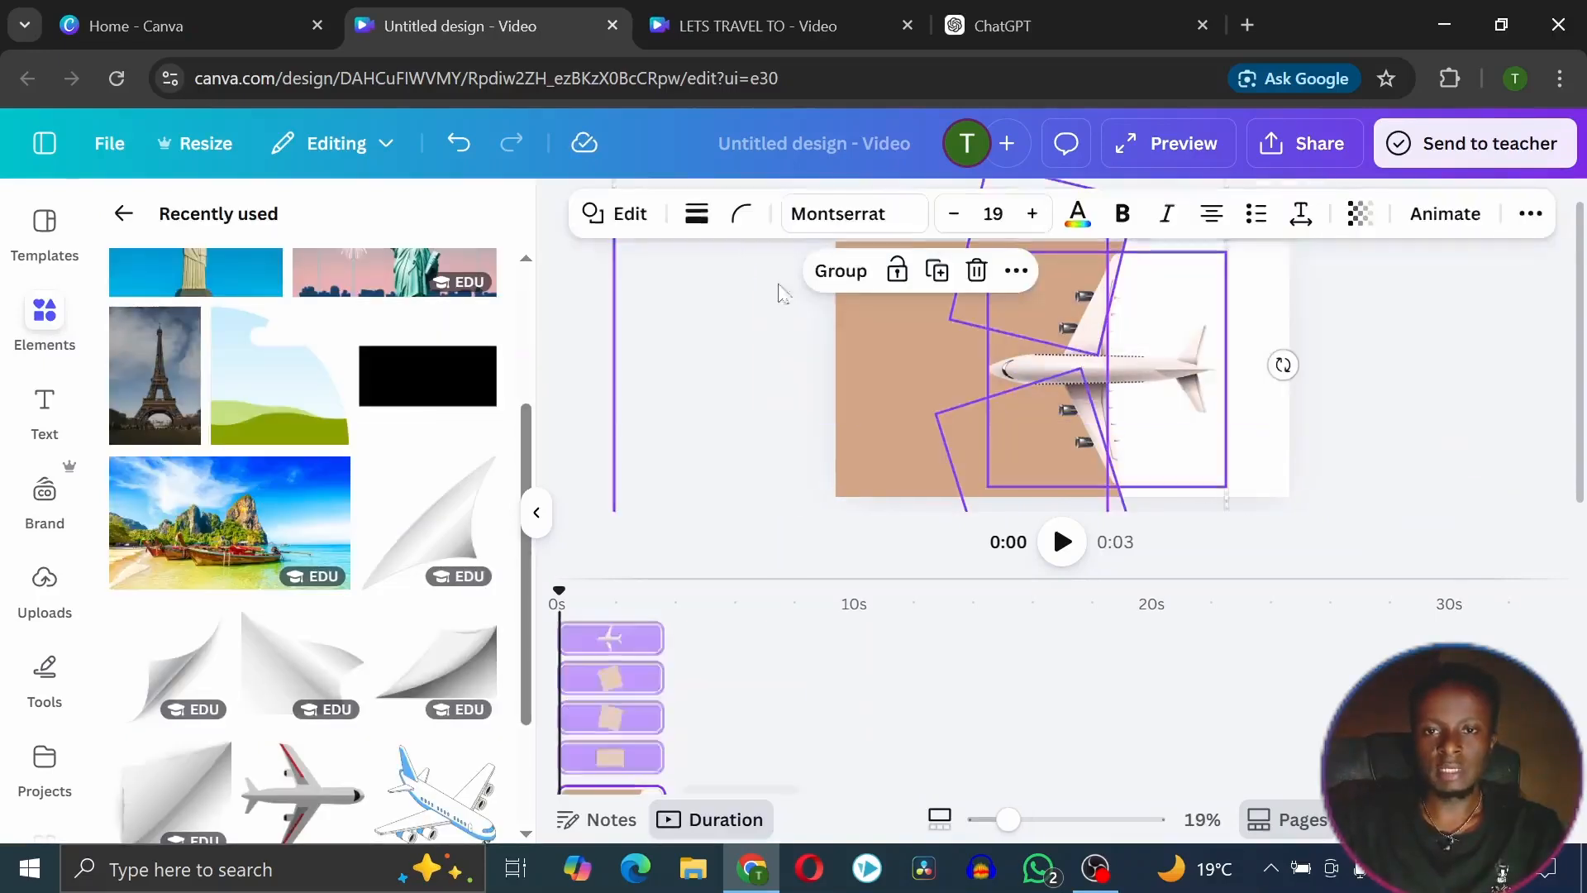
left_click(840, 272)
left_click_drag(1168, 373, 941, 374)
Add the recently used beach photo with longtail boats across the whole page and place its layer below the plane group
left_click_drag(229, 522, 1075, 380)
right_click(1229, 383)
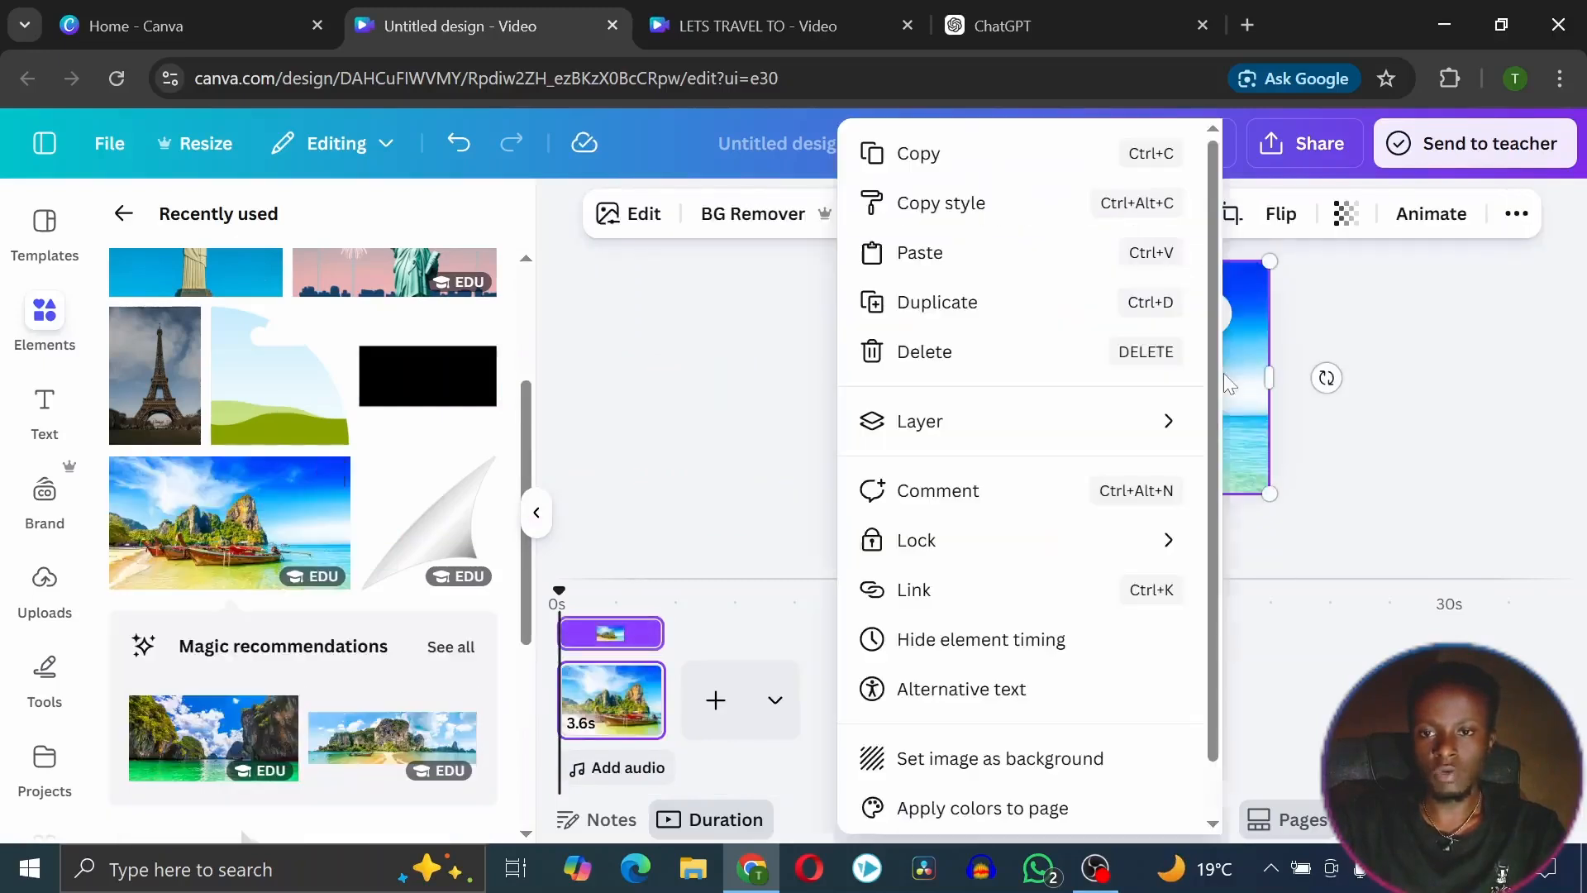
mouse_move(915, 434)
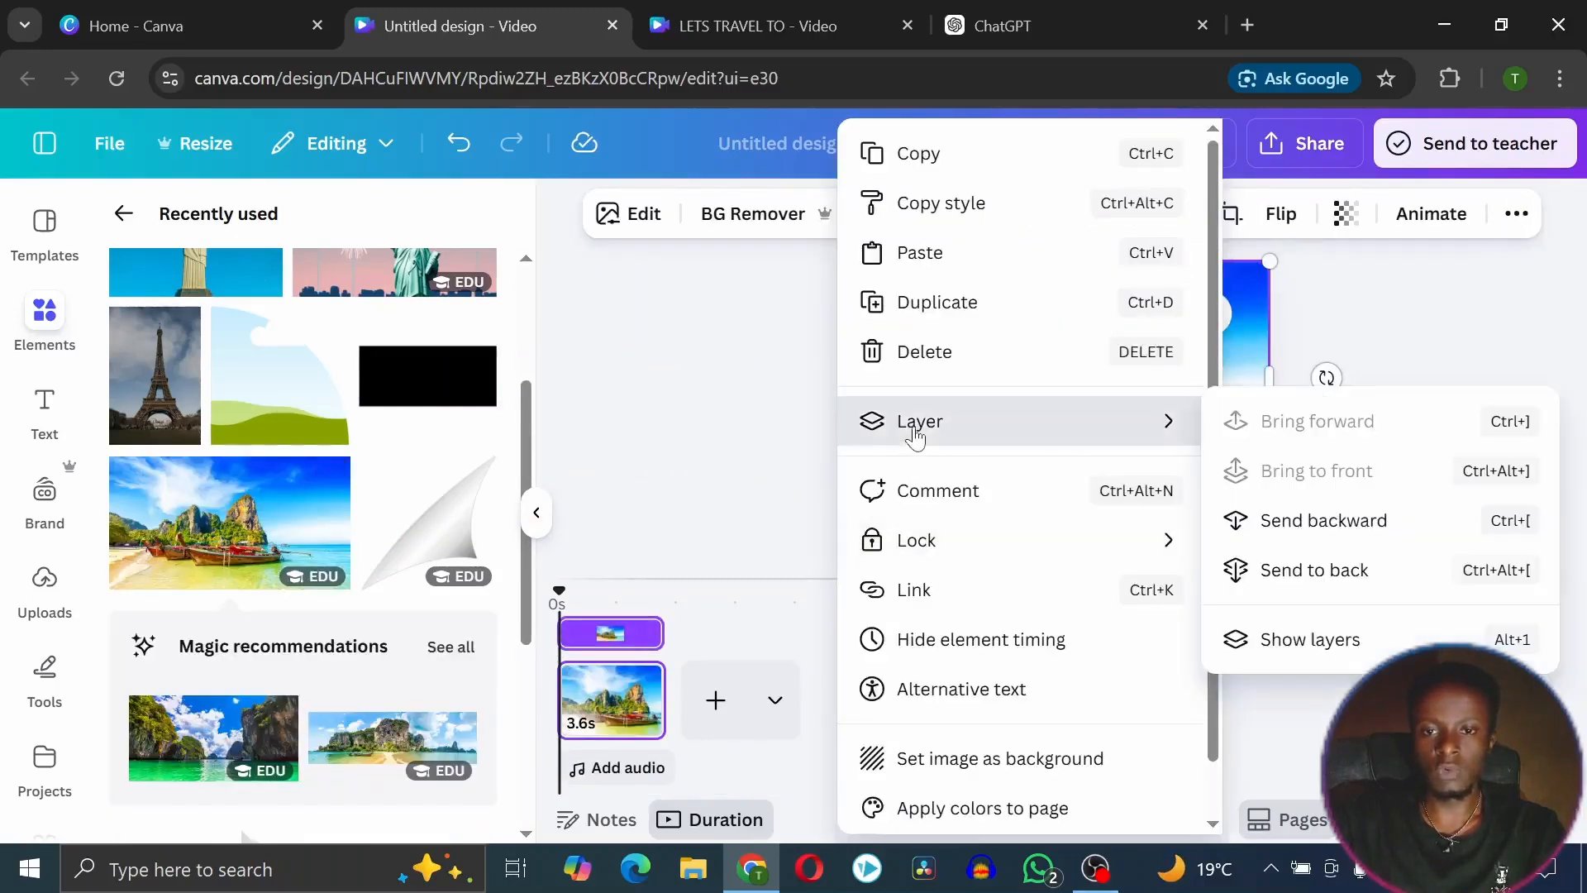
left_click(1353, 641)
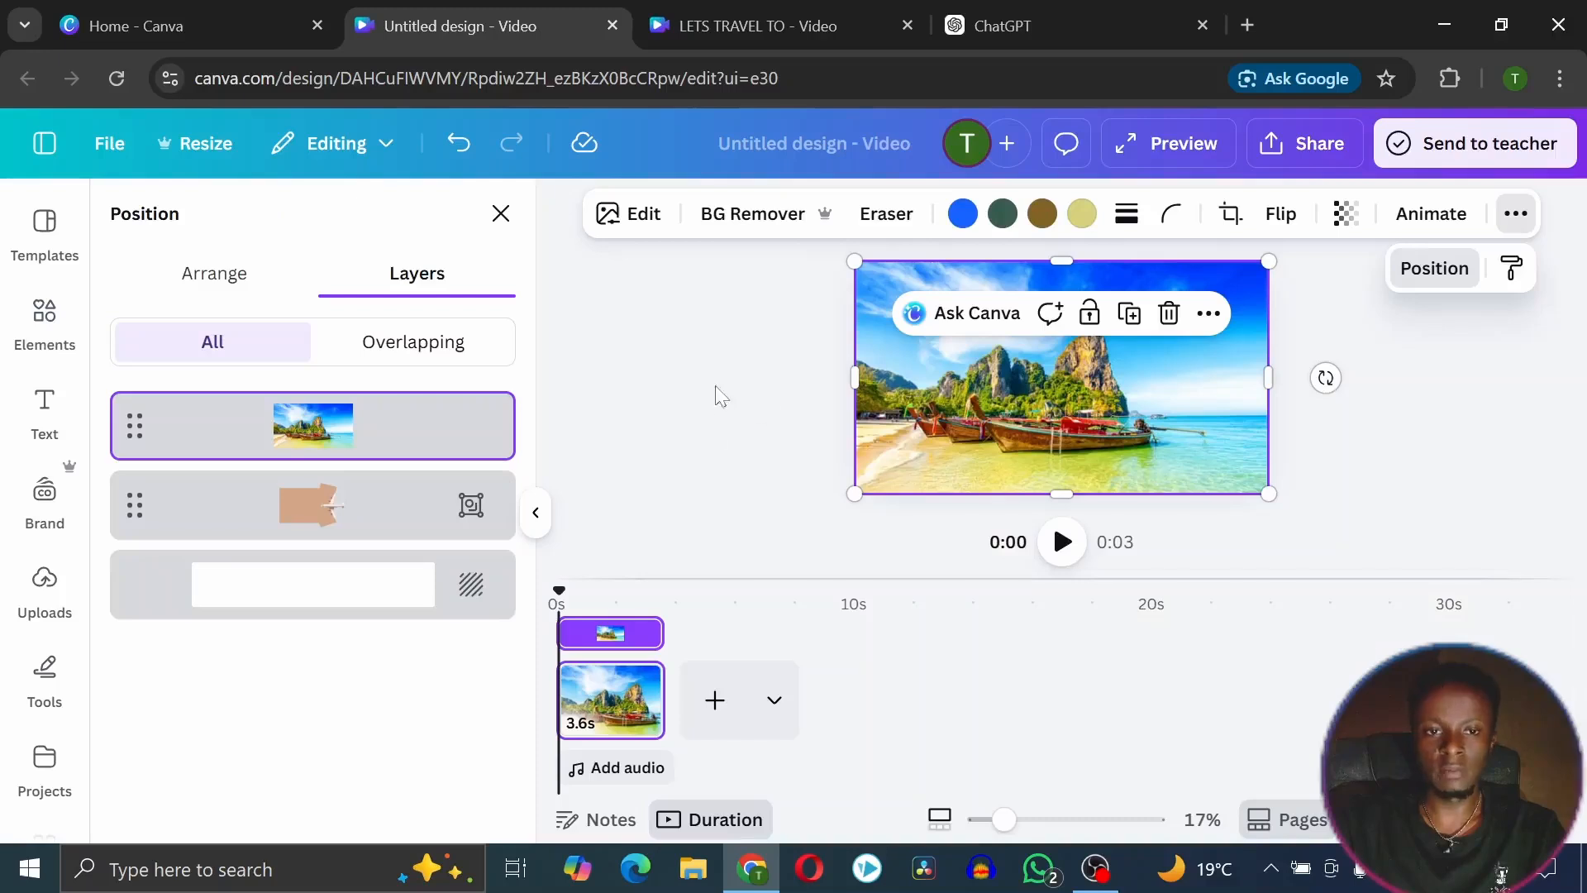
left_click_drag(318, 426, 337, 560)
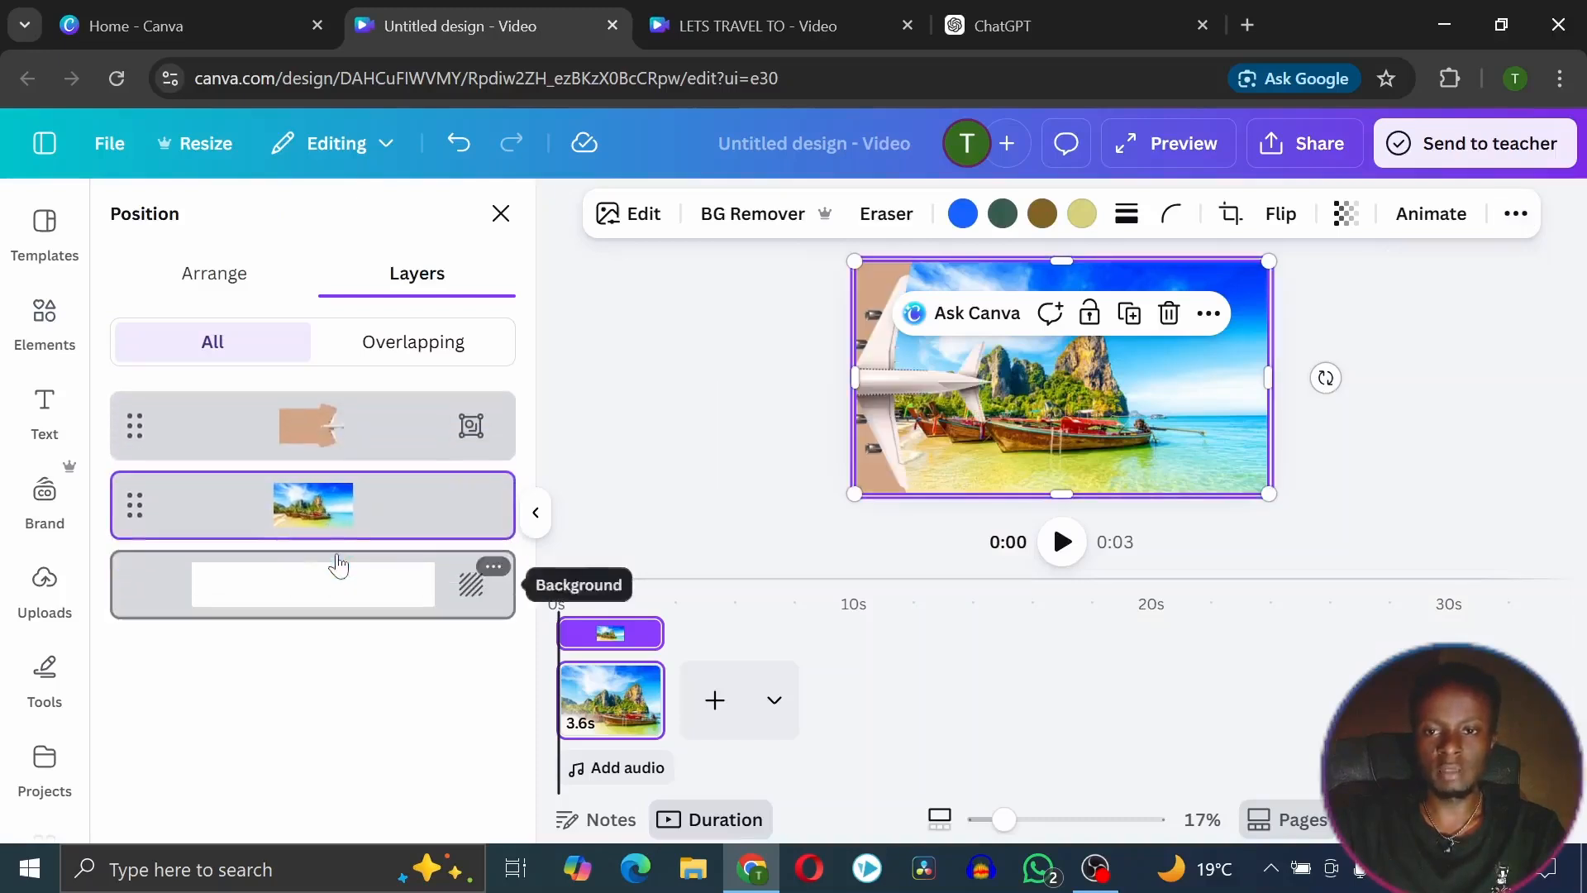
left_click(1287, 342)
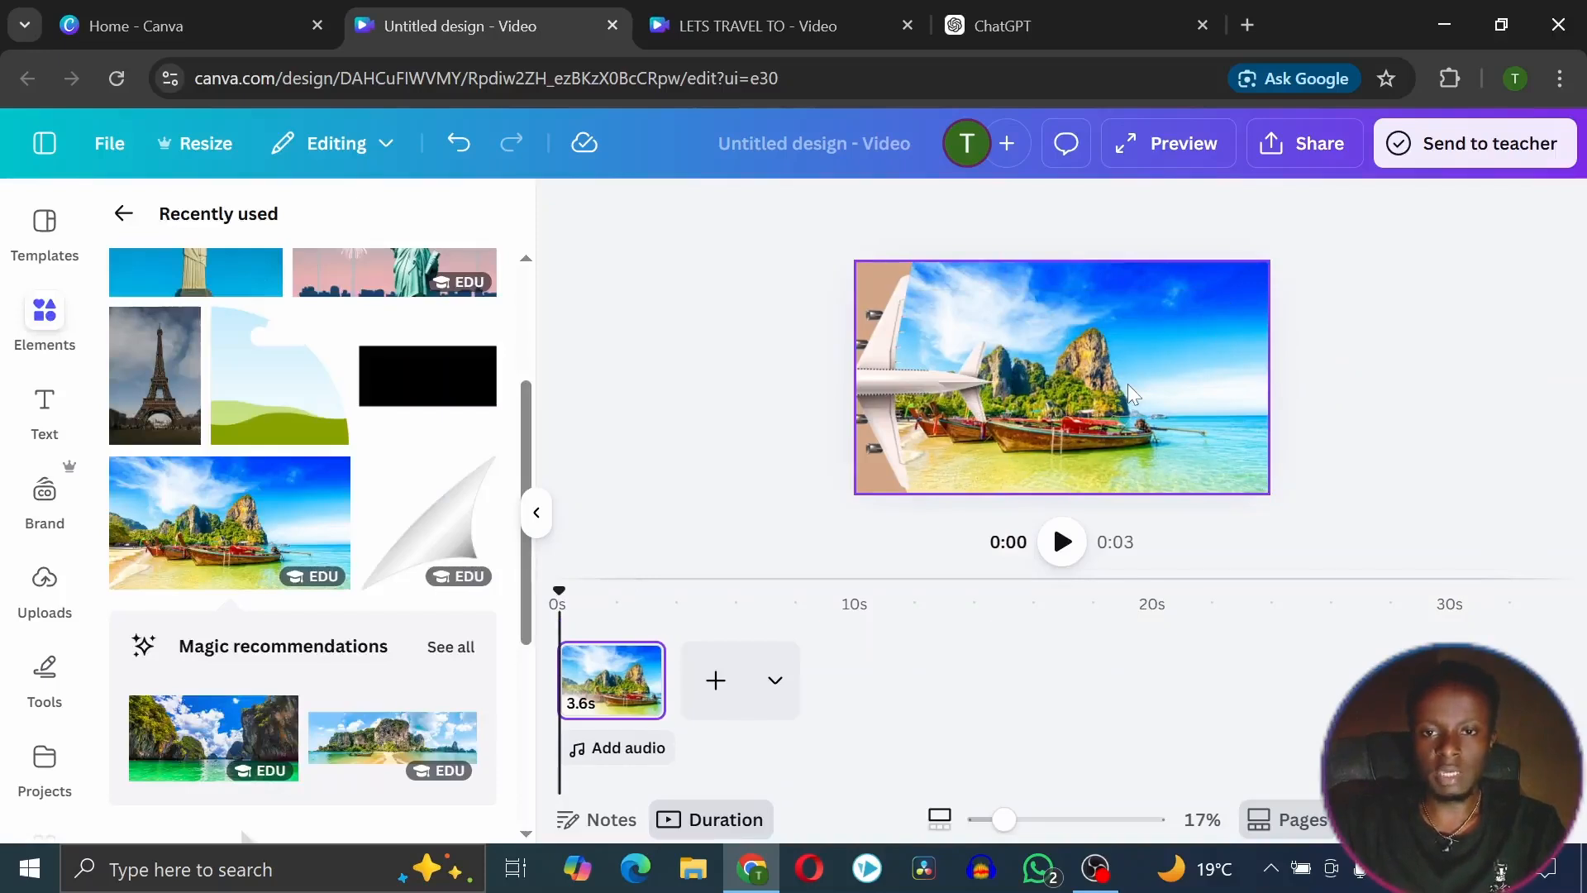
Paste the text "YOUR FAVORITE PLACE", set its font to Feeling Passionate, and enlarge it to size 130 over the photo
key("ctrl+v")
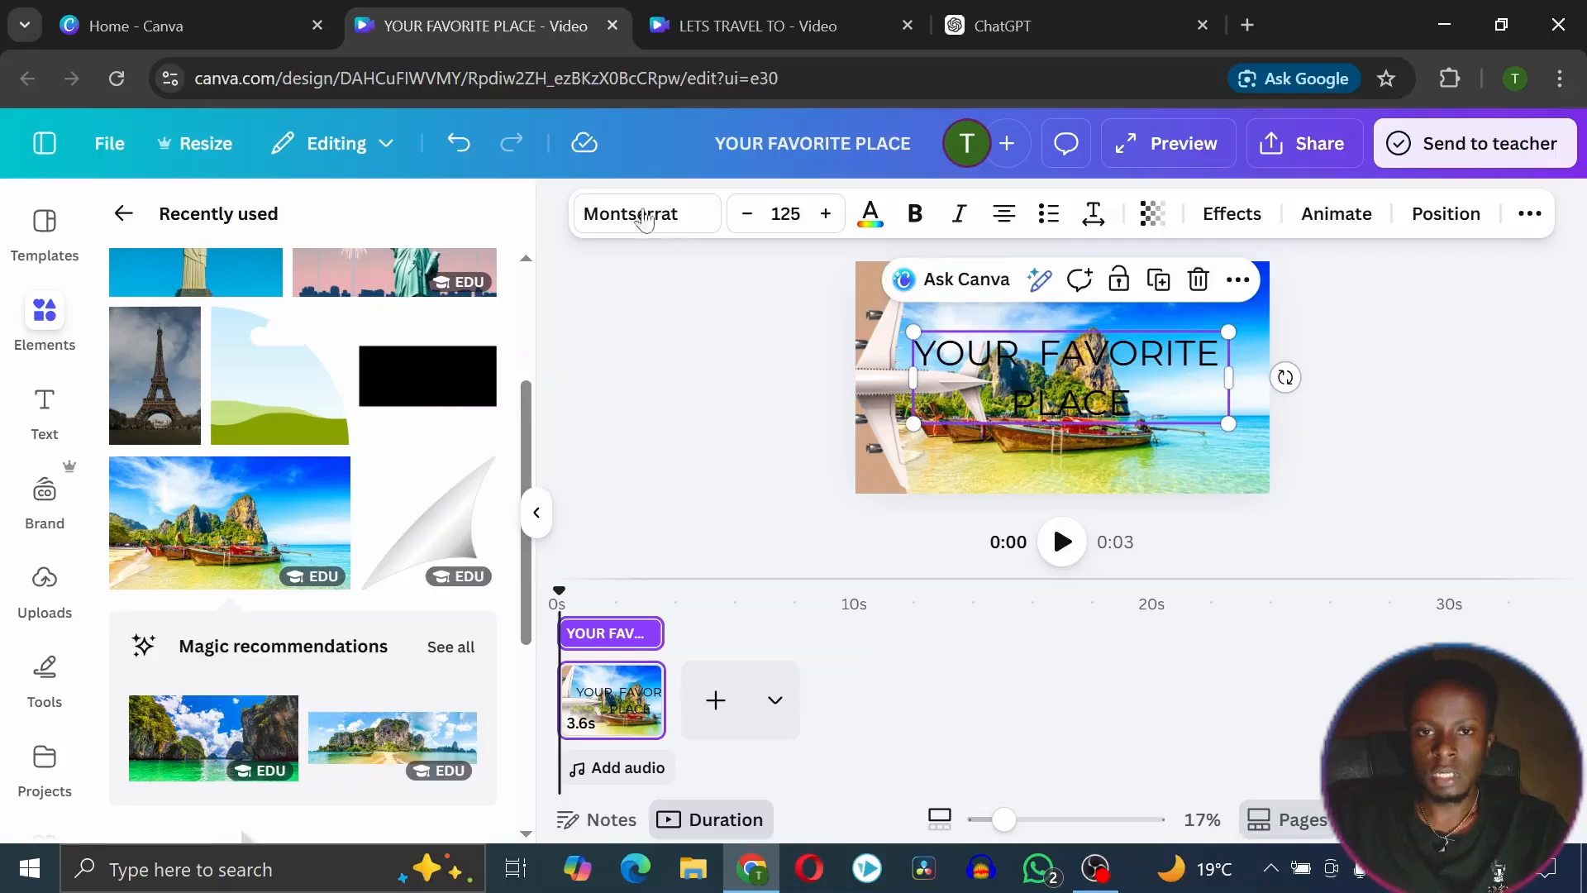
left_click(670, 219)
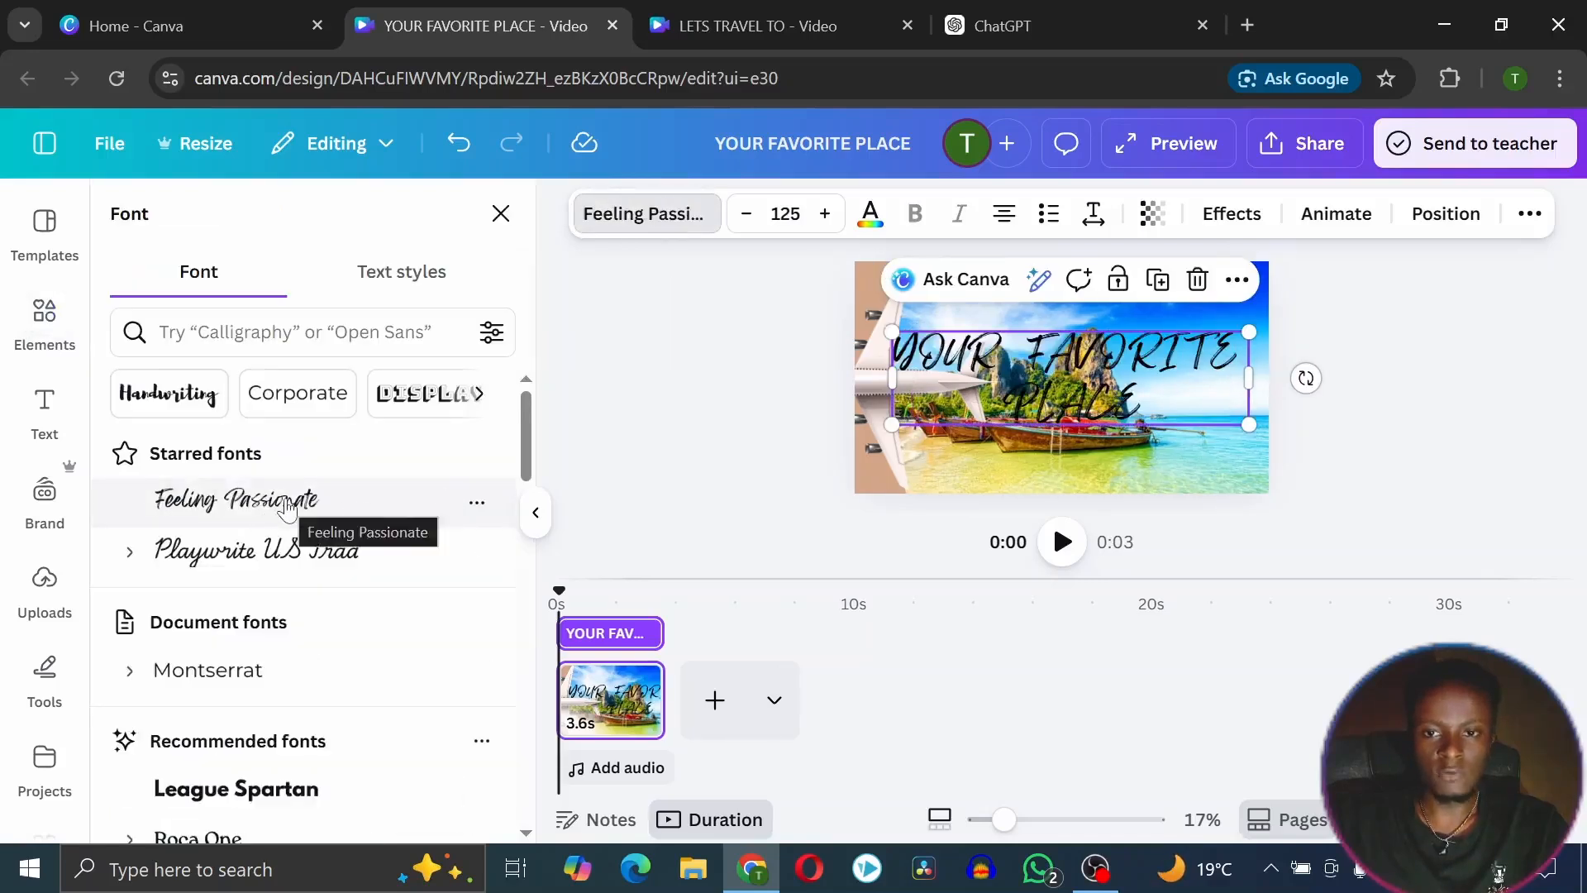
left_click_drag(1249, 332, 1222, 338)
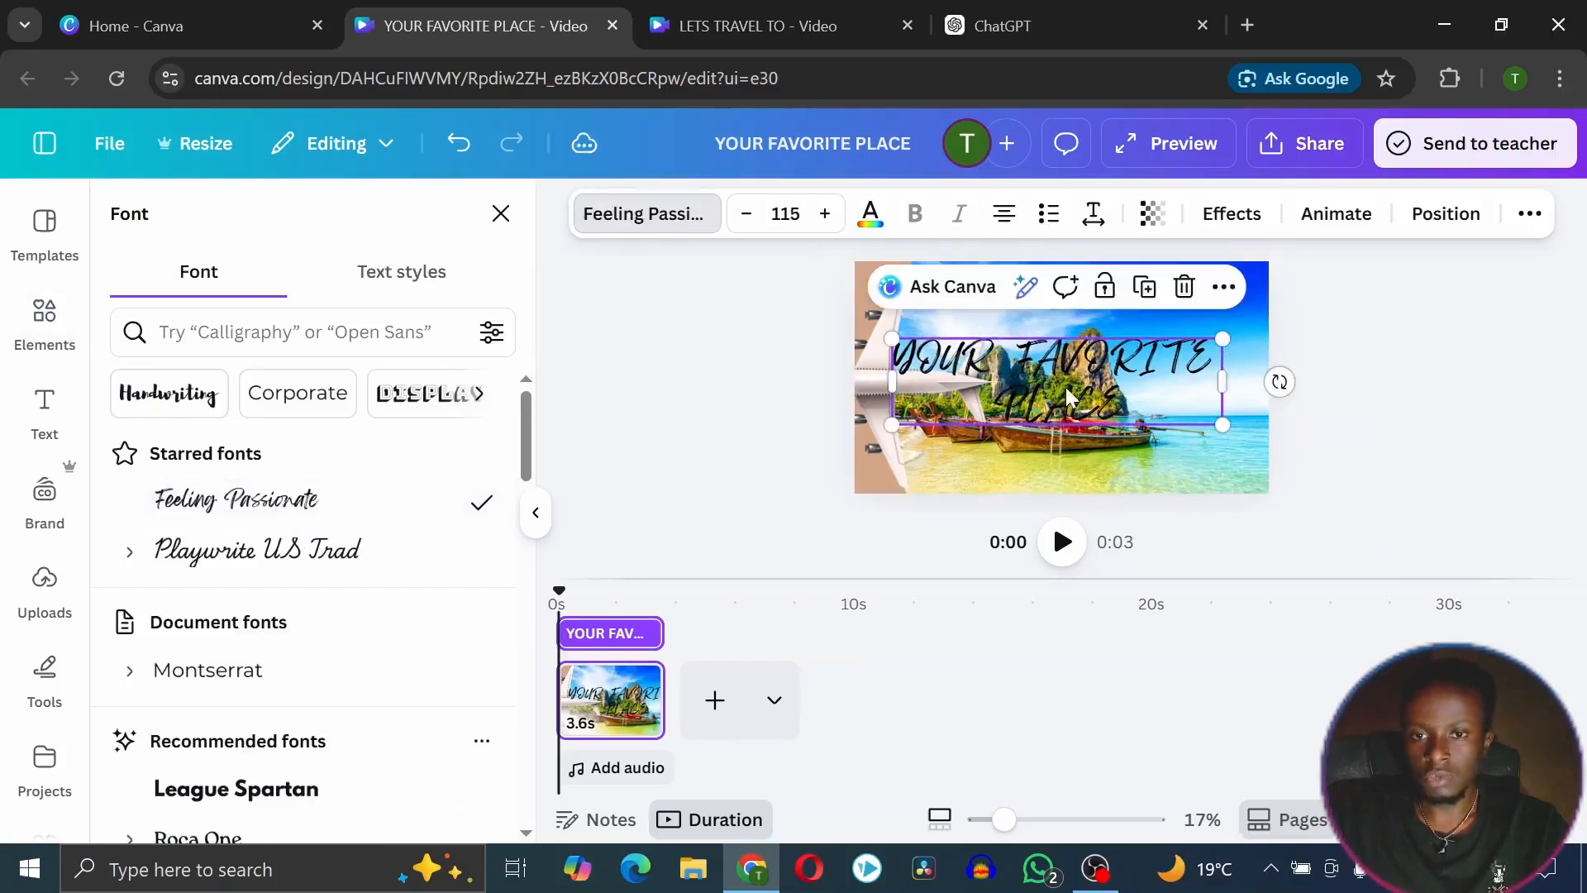
left_click_drag(1088, 378, 1095, 367)
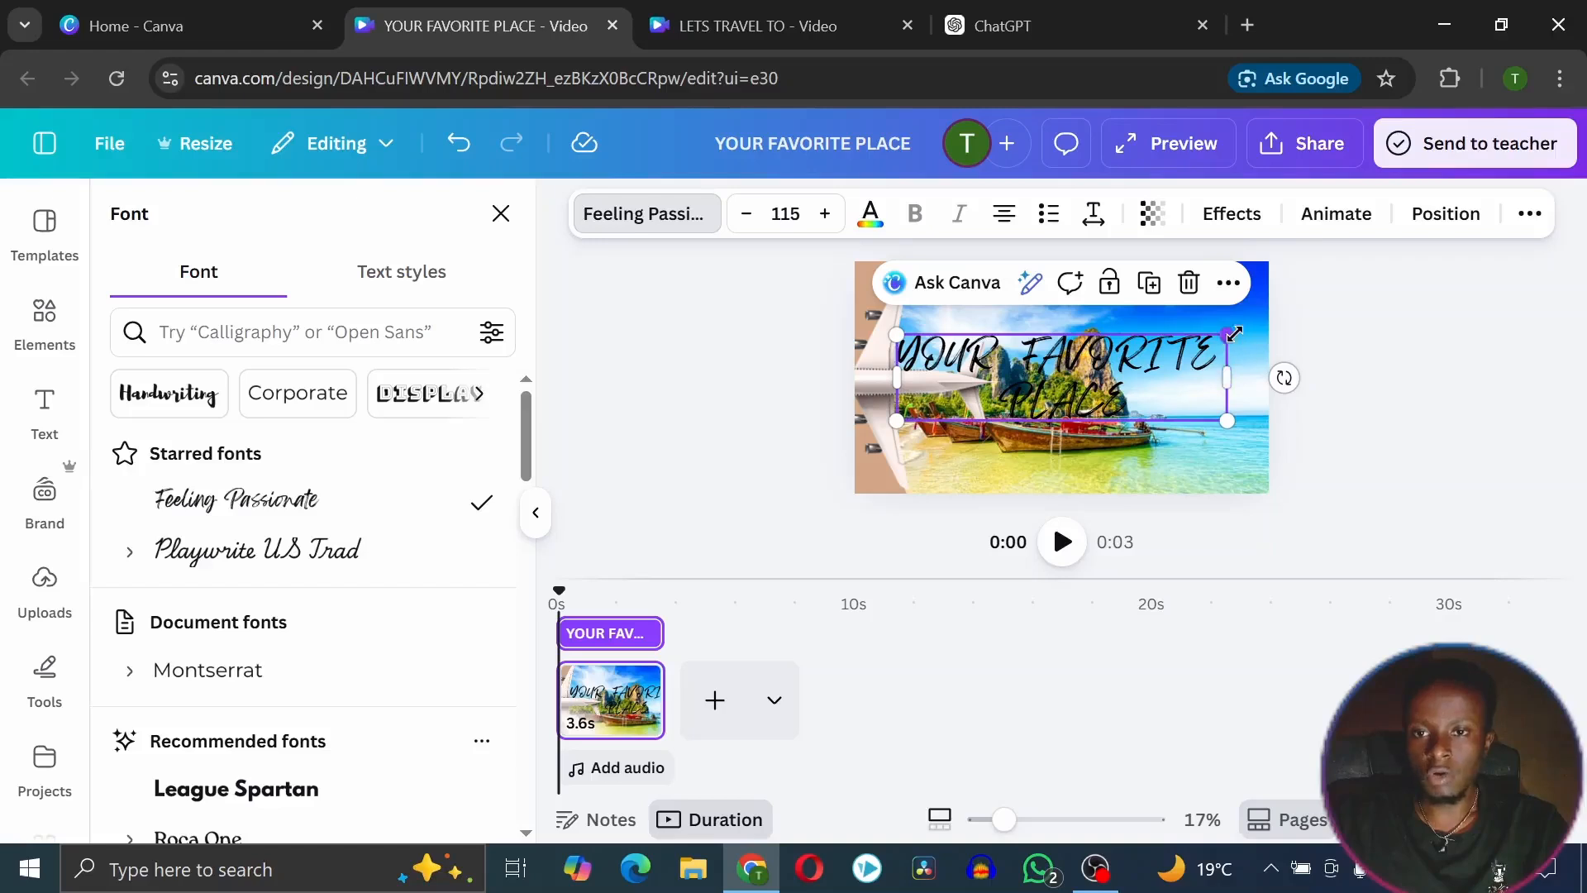
left_click_drag(1237, 332, 1271, 326)
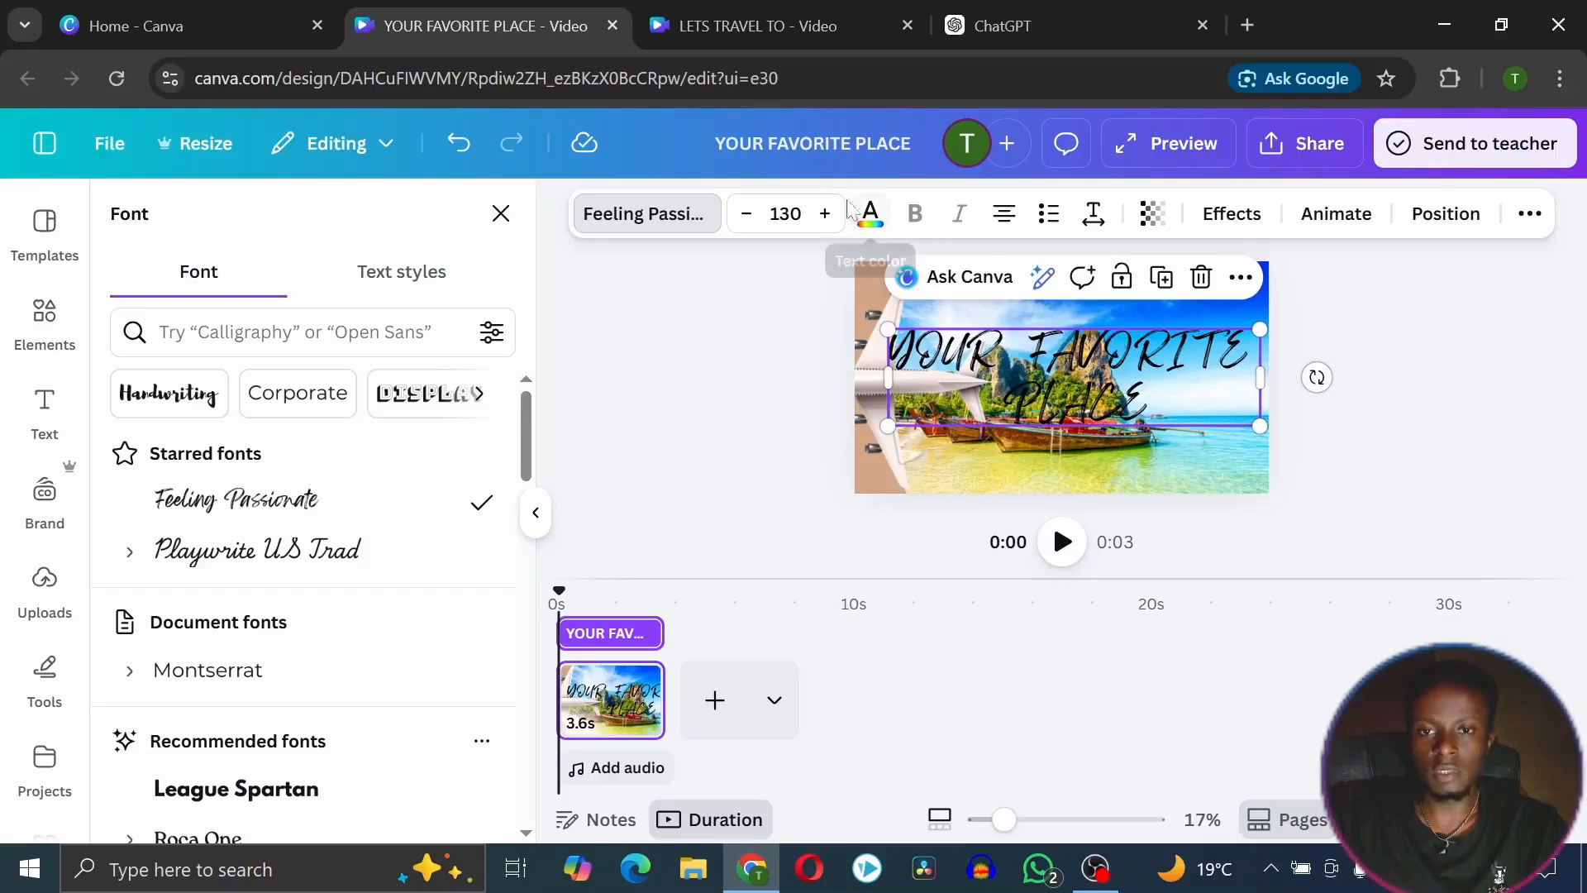
Change the color of the "YOUR FAVORITE PLACE" text to white
left_click(874, 228)
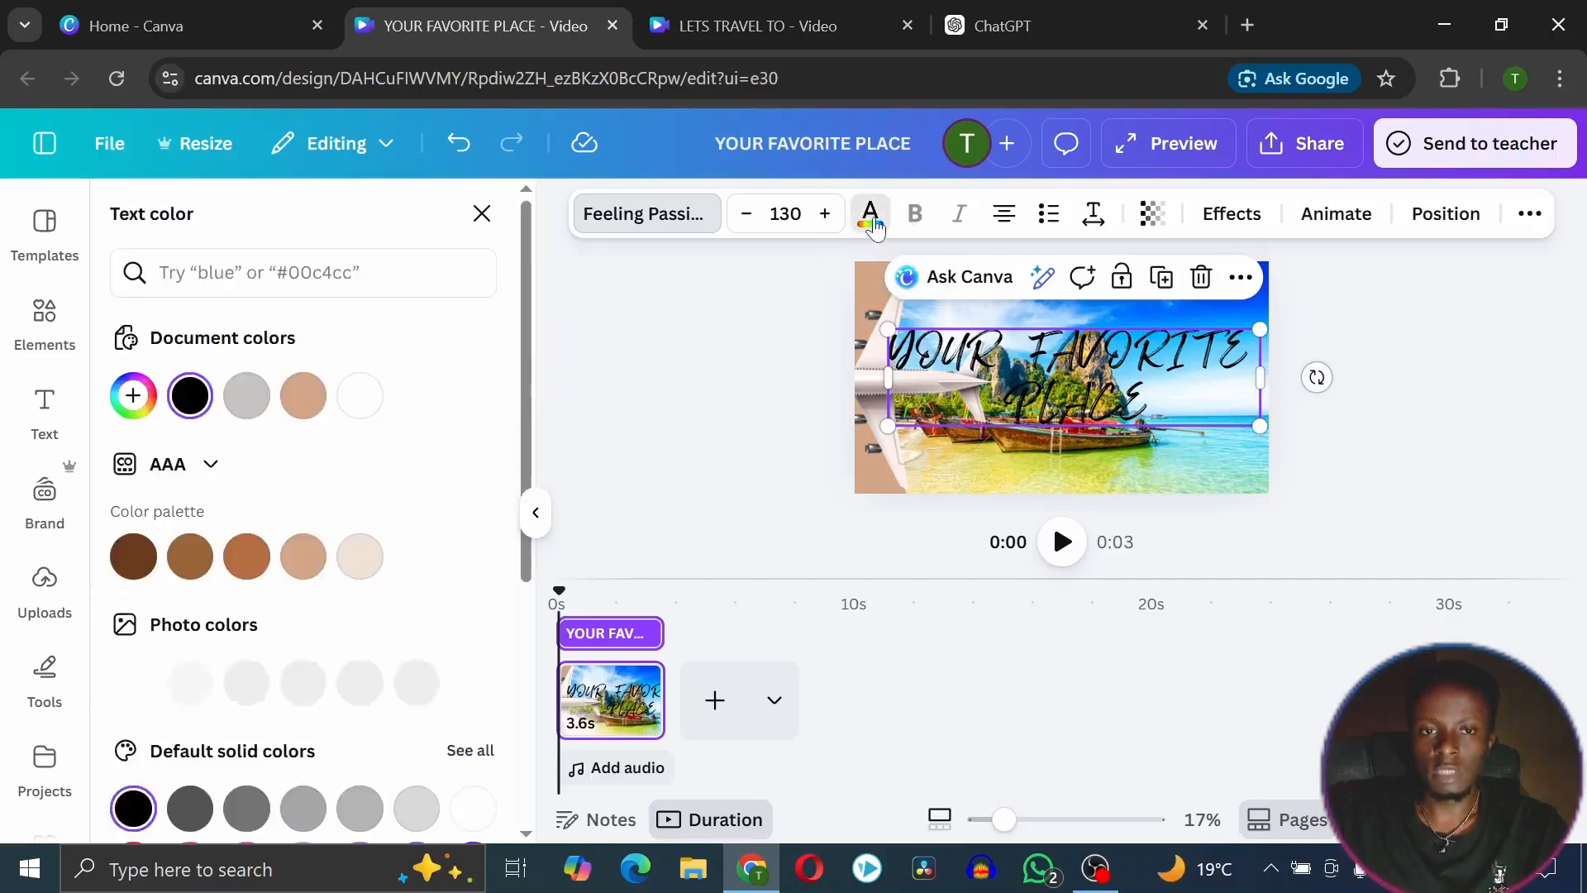
left_click(360, 396)
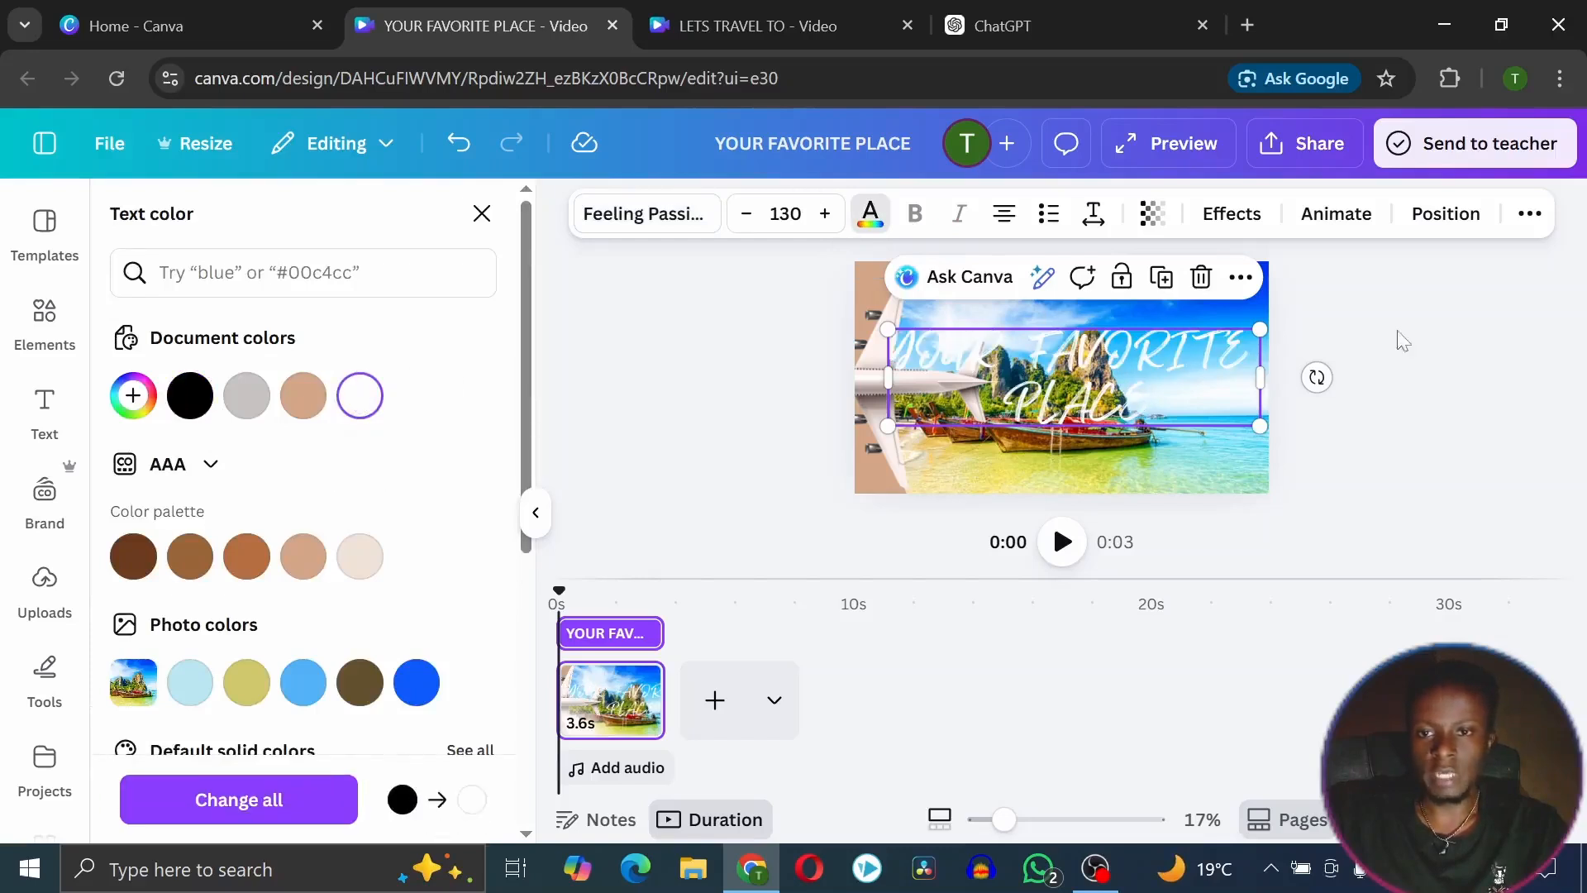
left_click(1371, 306)
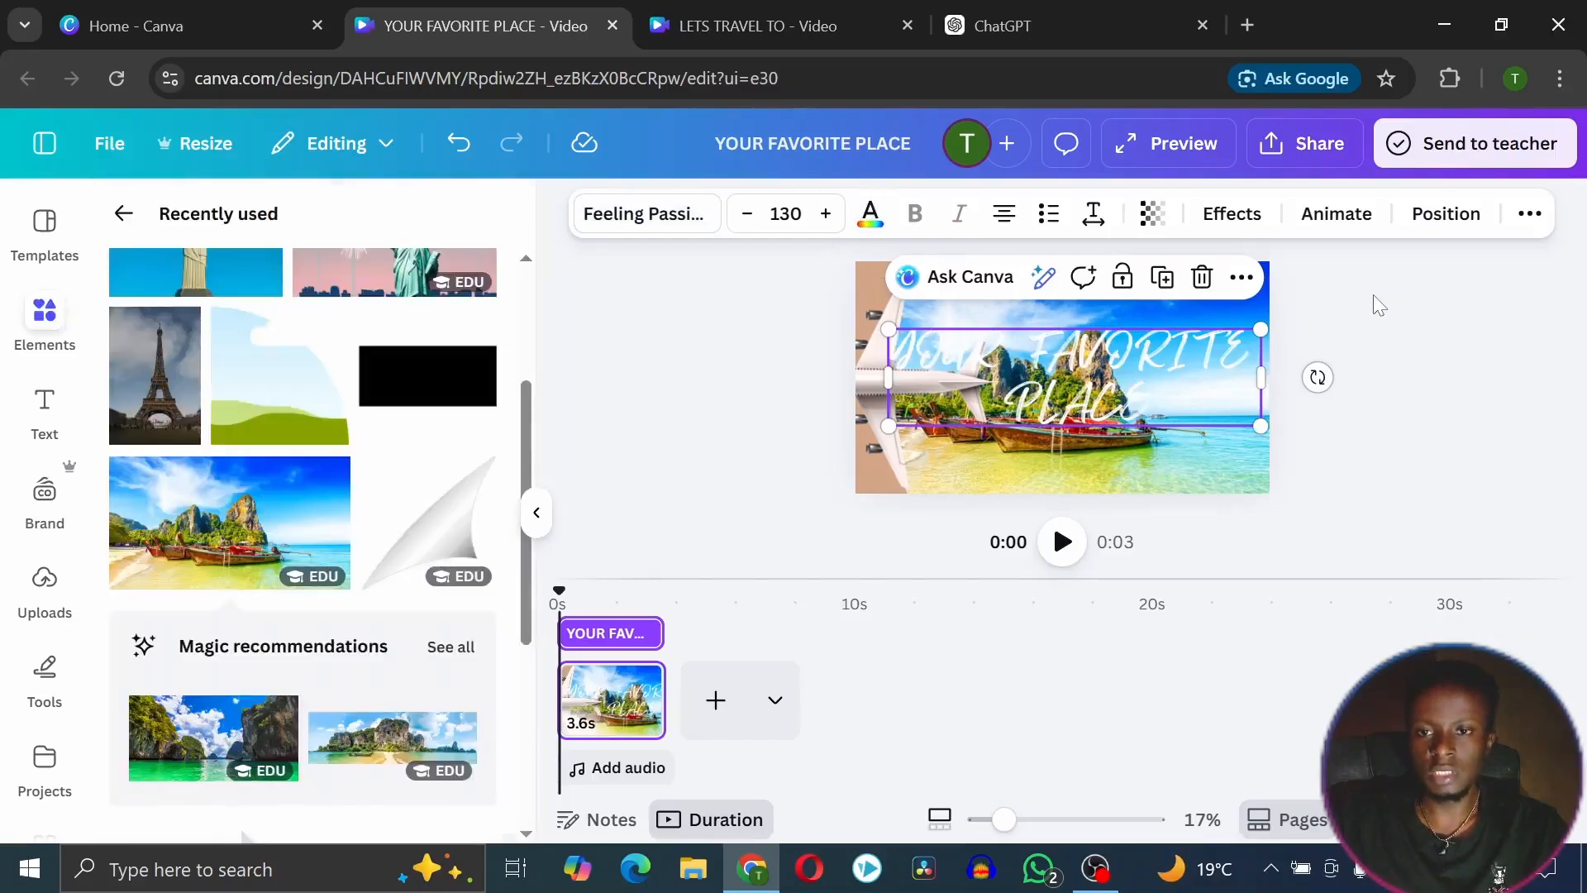
left_click(1372, 294)
left_click(1030, 420)
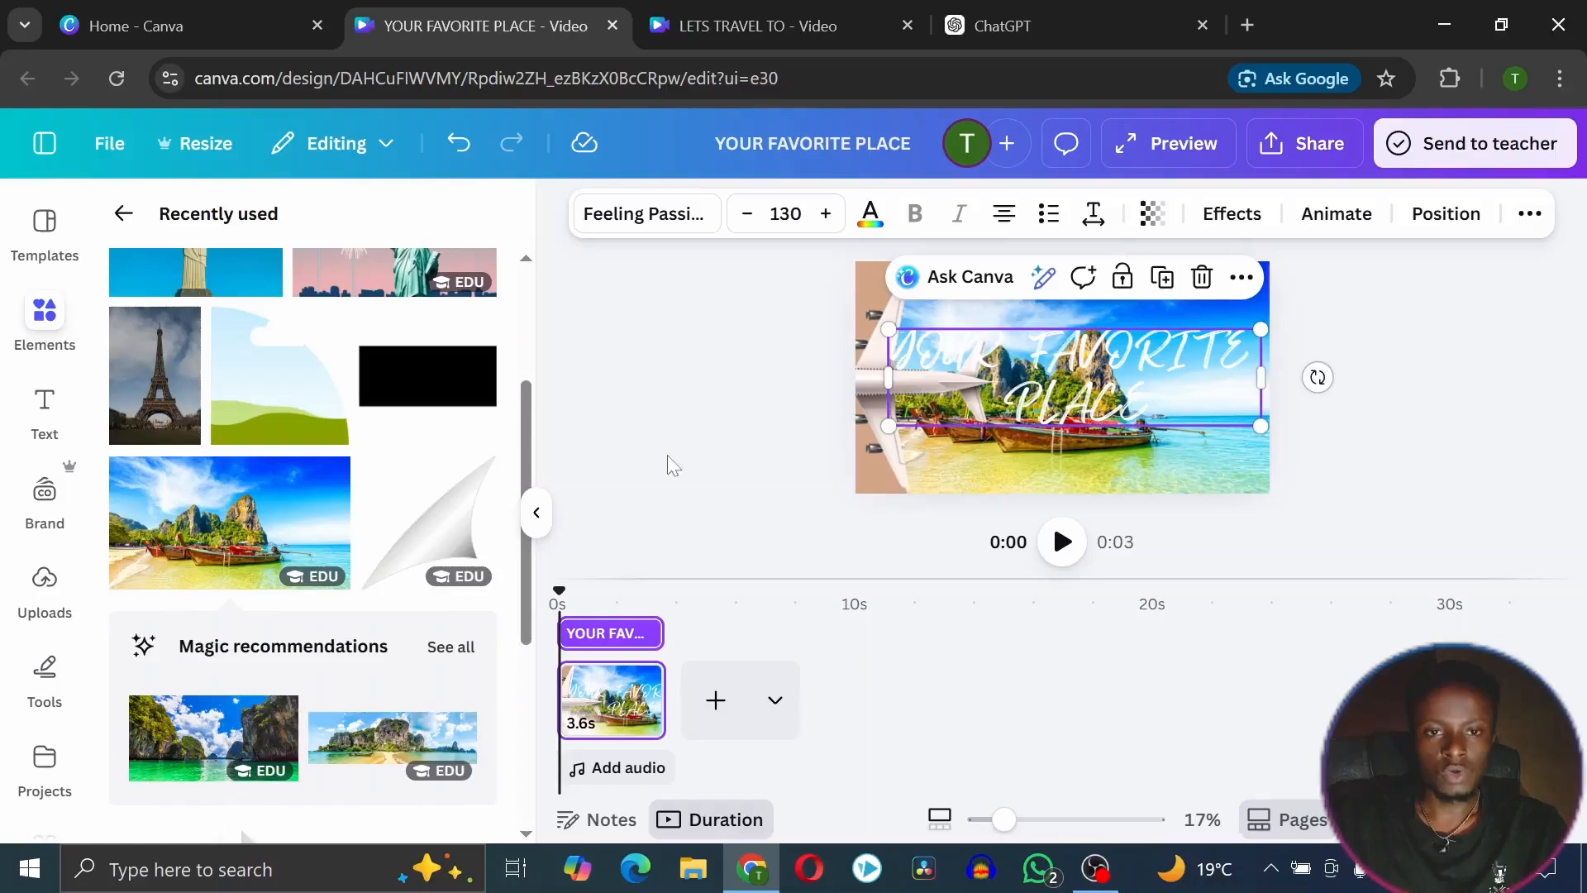
Add a square, stretch it until it covers the whole page, and fill it with black
left_click(45, 325)
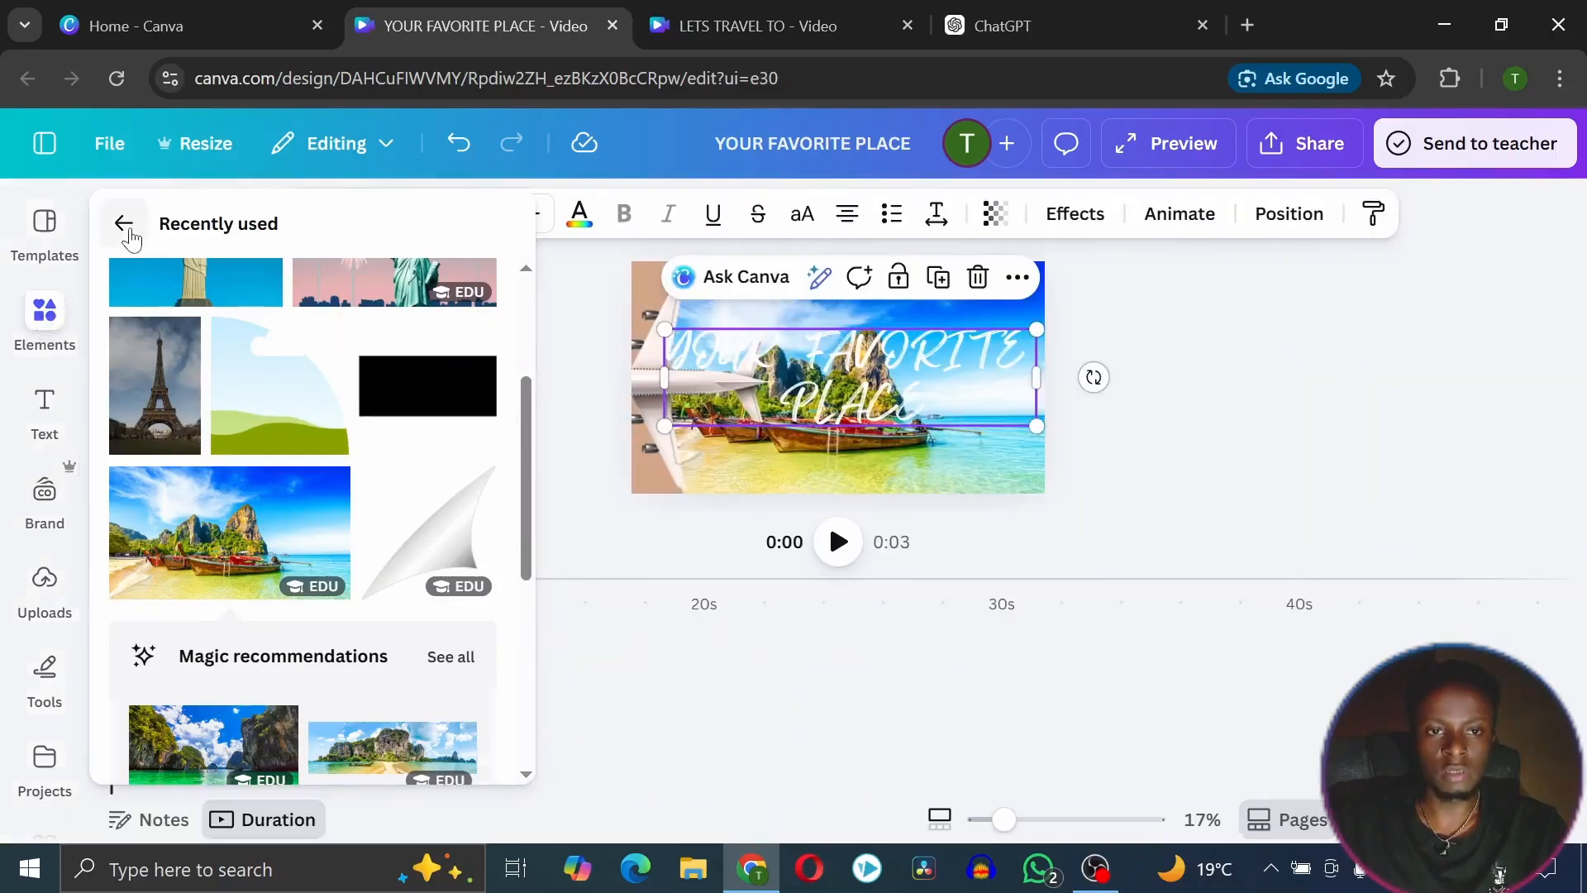
left_click(128, 234)
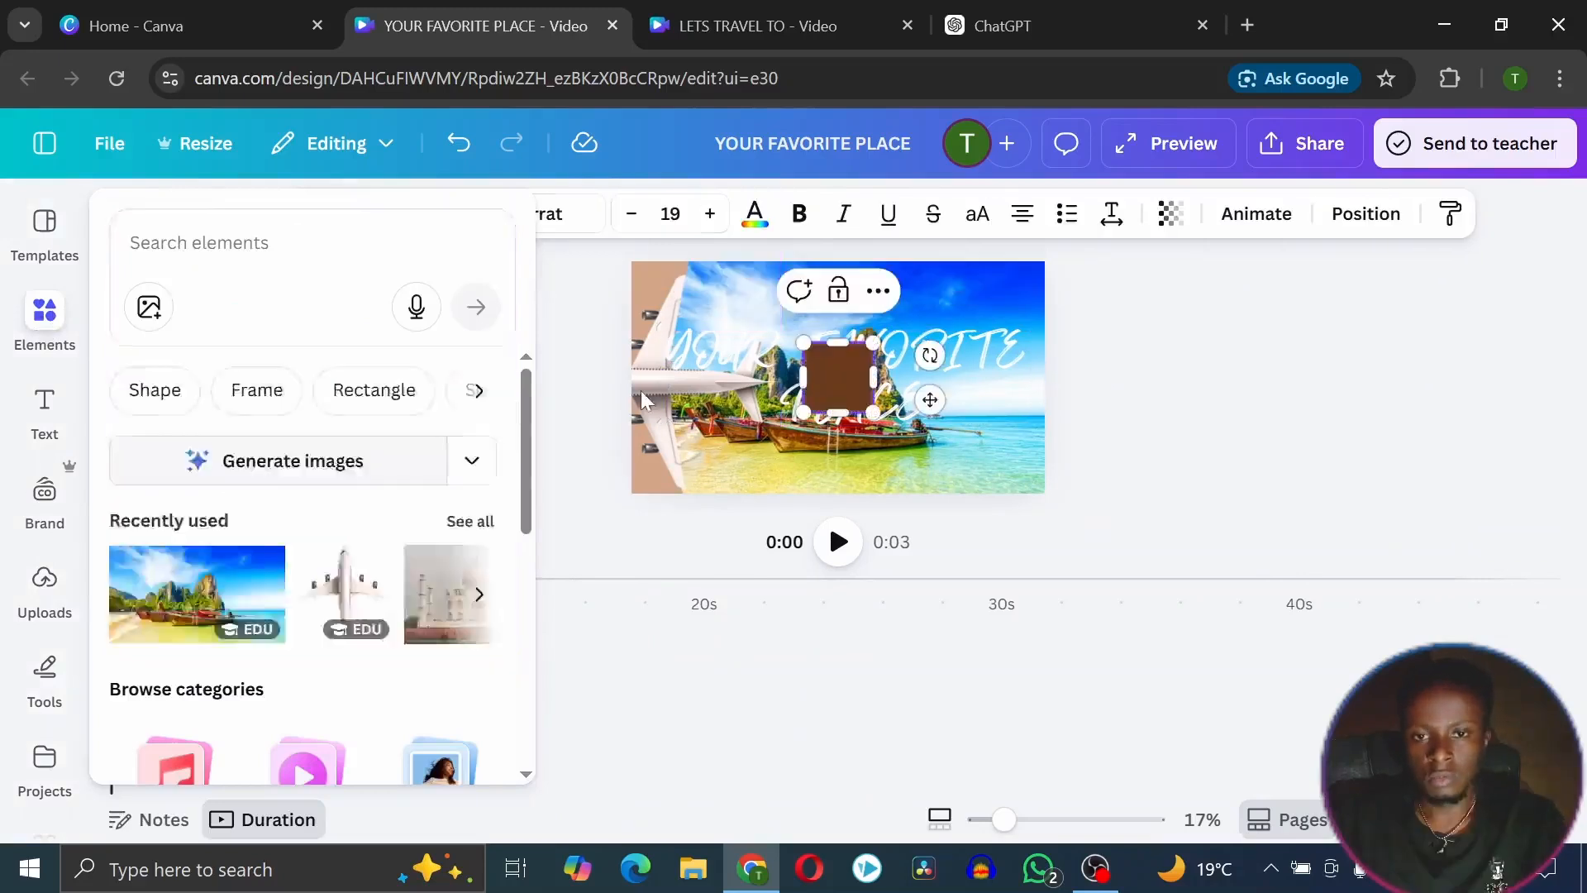
left_click_drag(803, 377, 622, 390)
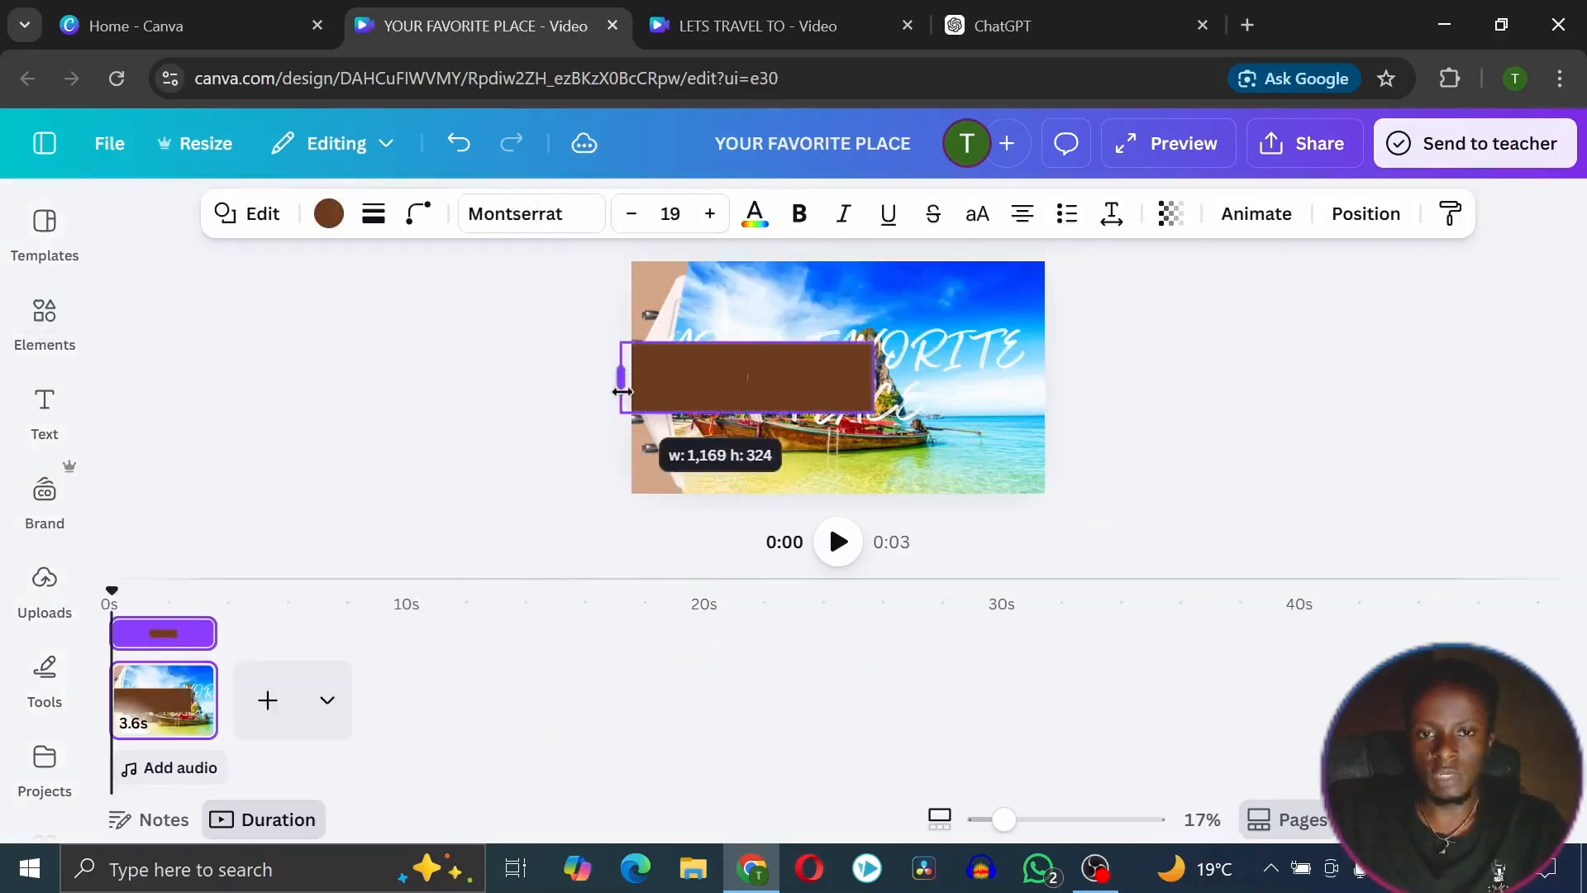
left_click_drag(747, 413, 747, 502)
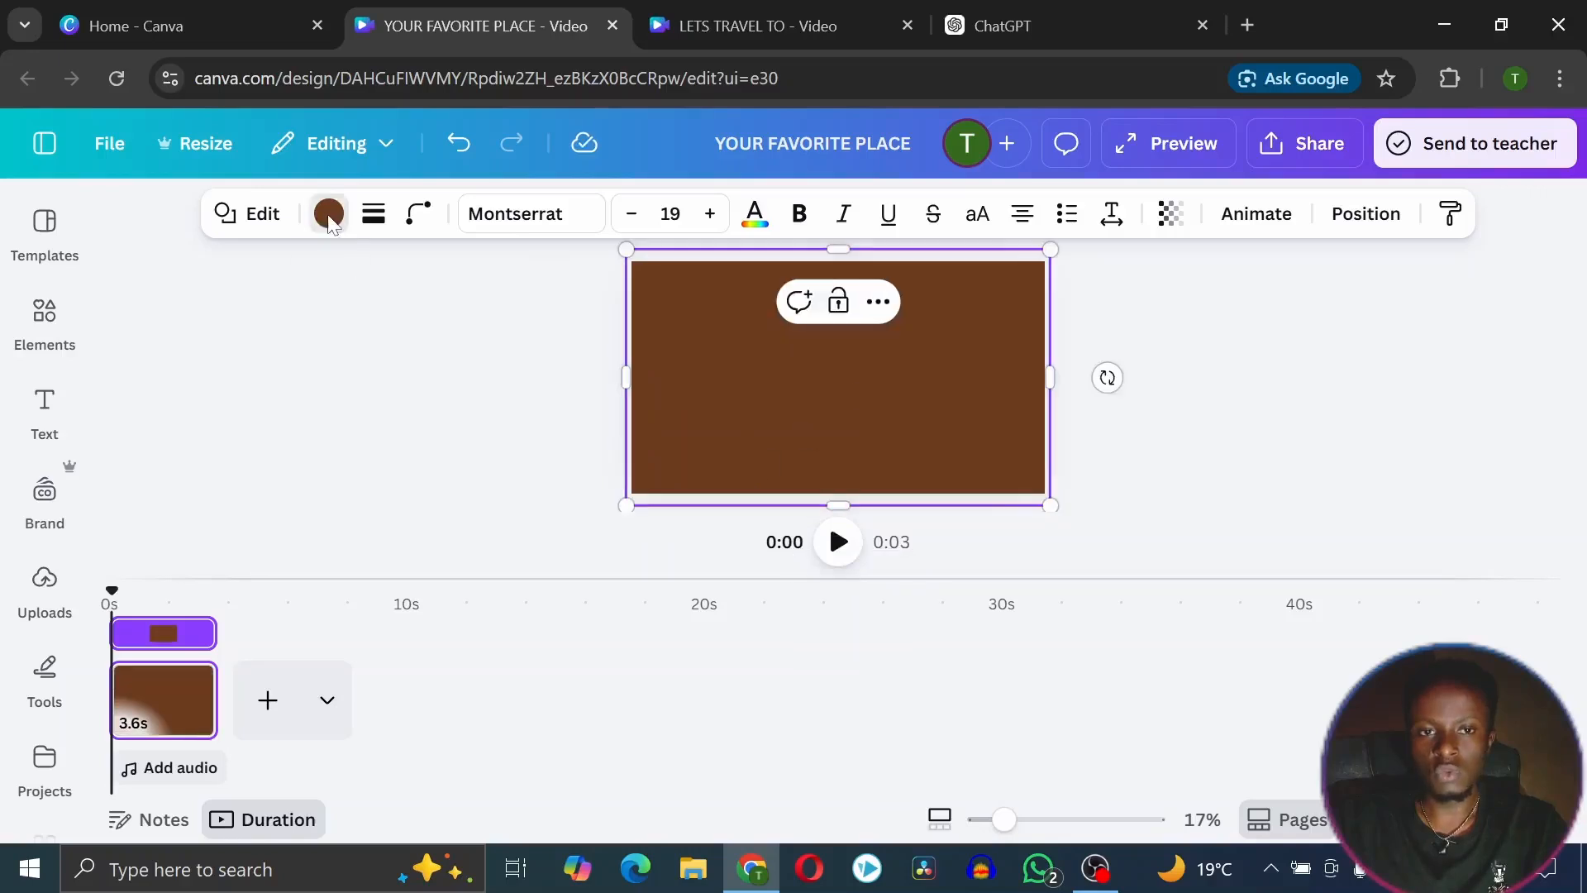
left_click(329, 217)
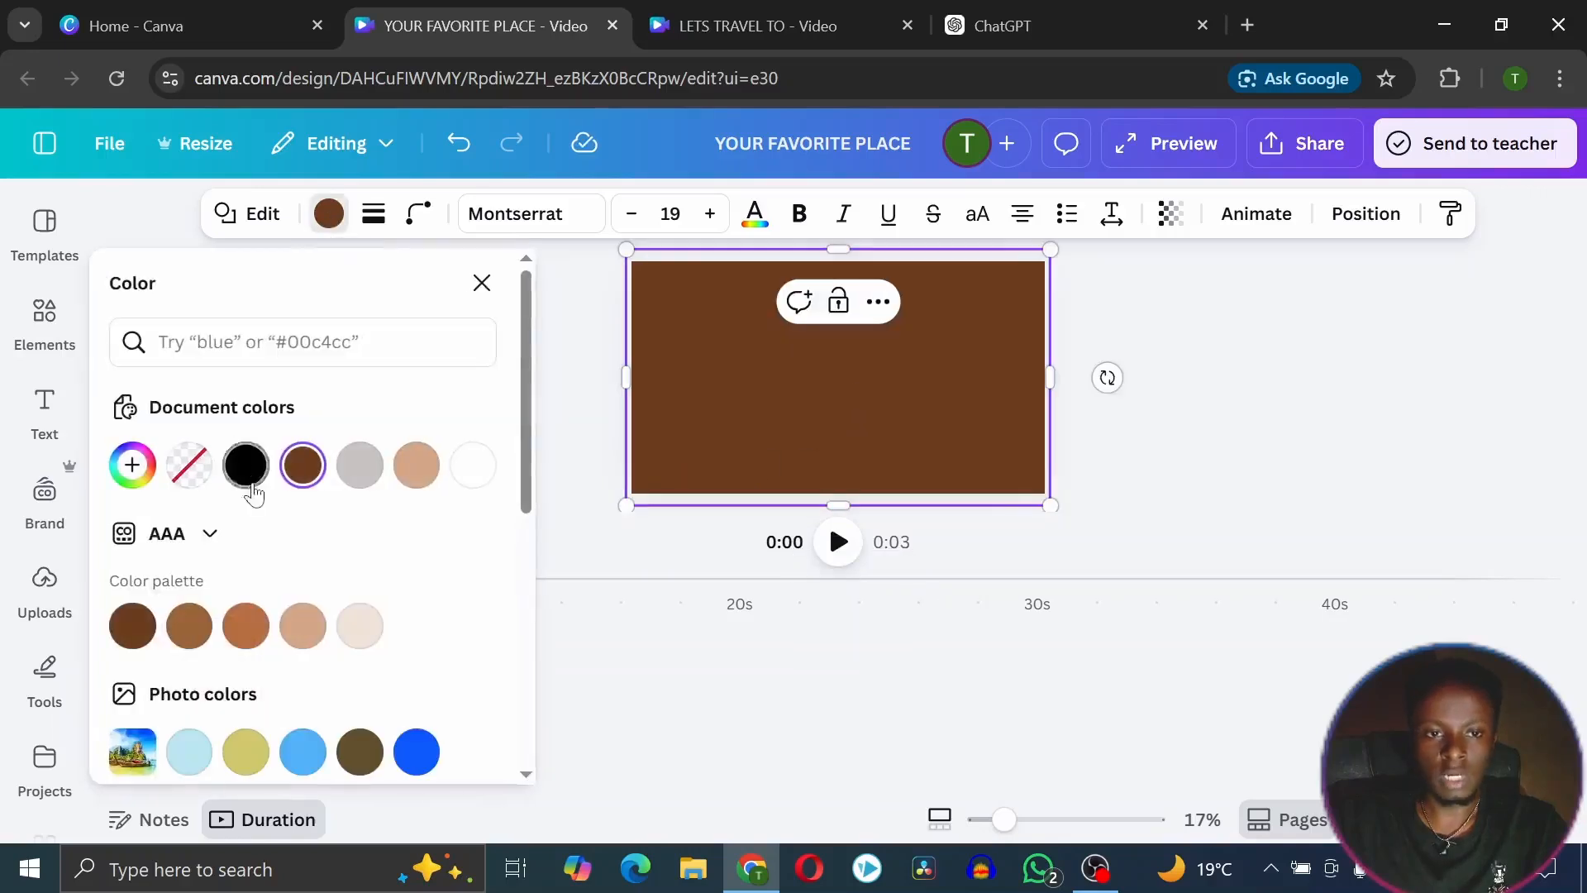
left_click(246, 464)
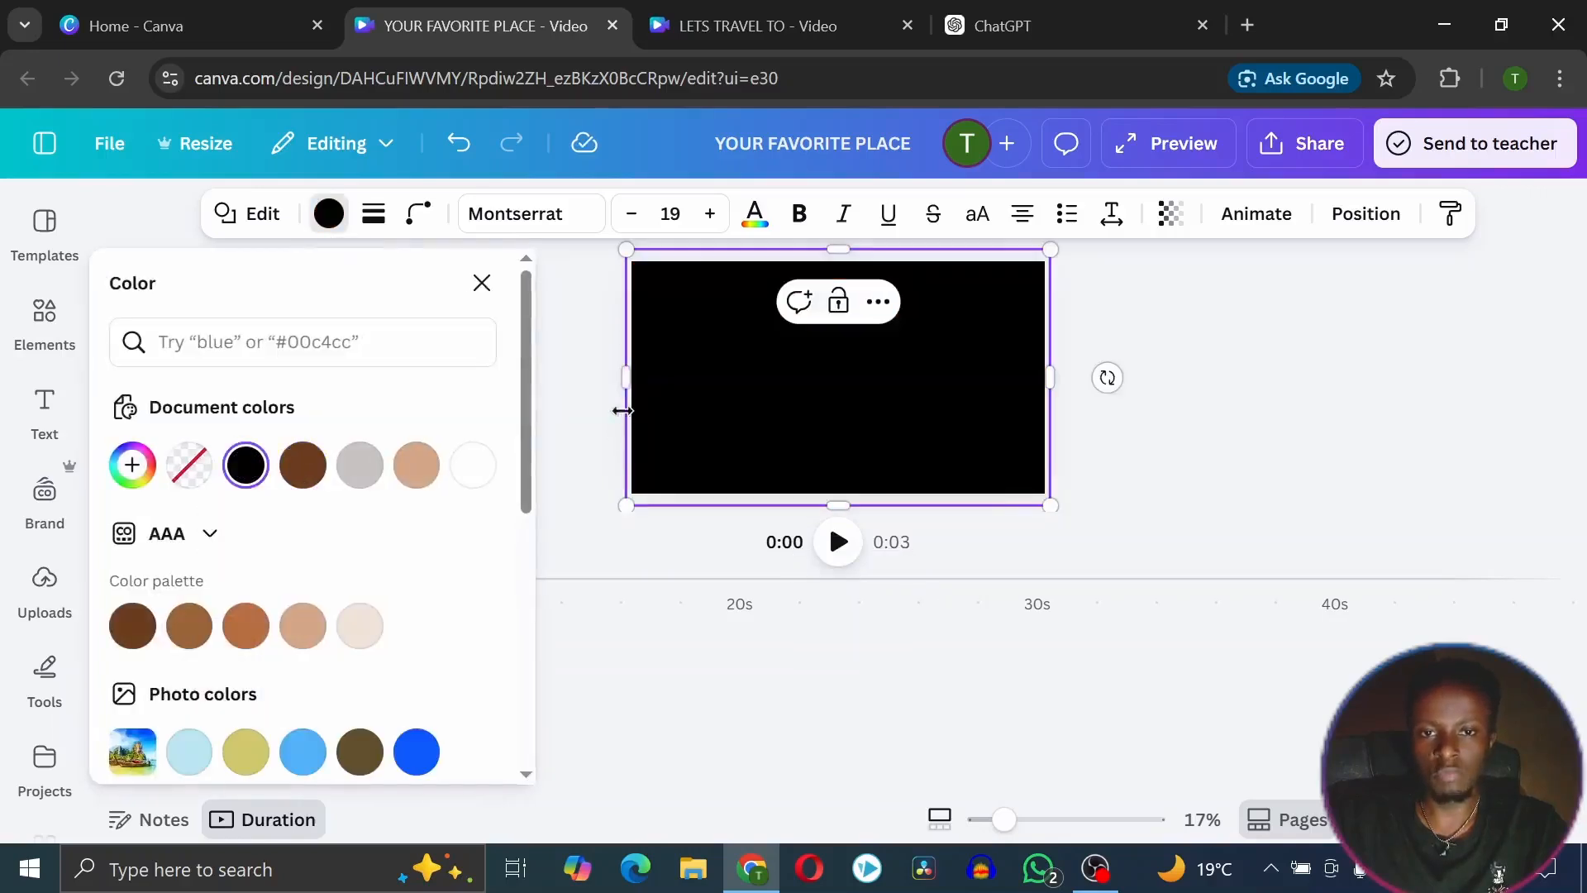
Place the black rectangle's layer between the plane group and the beach photo, and slide the rectangle left
right_click(996, 372)
mouse_move(1069, 417)
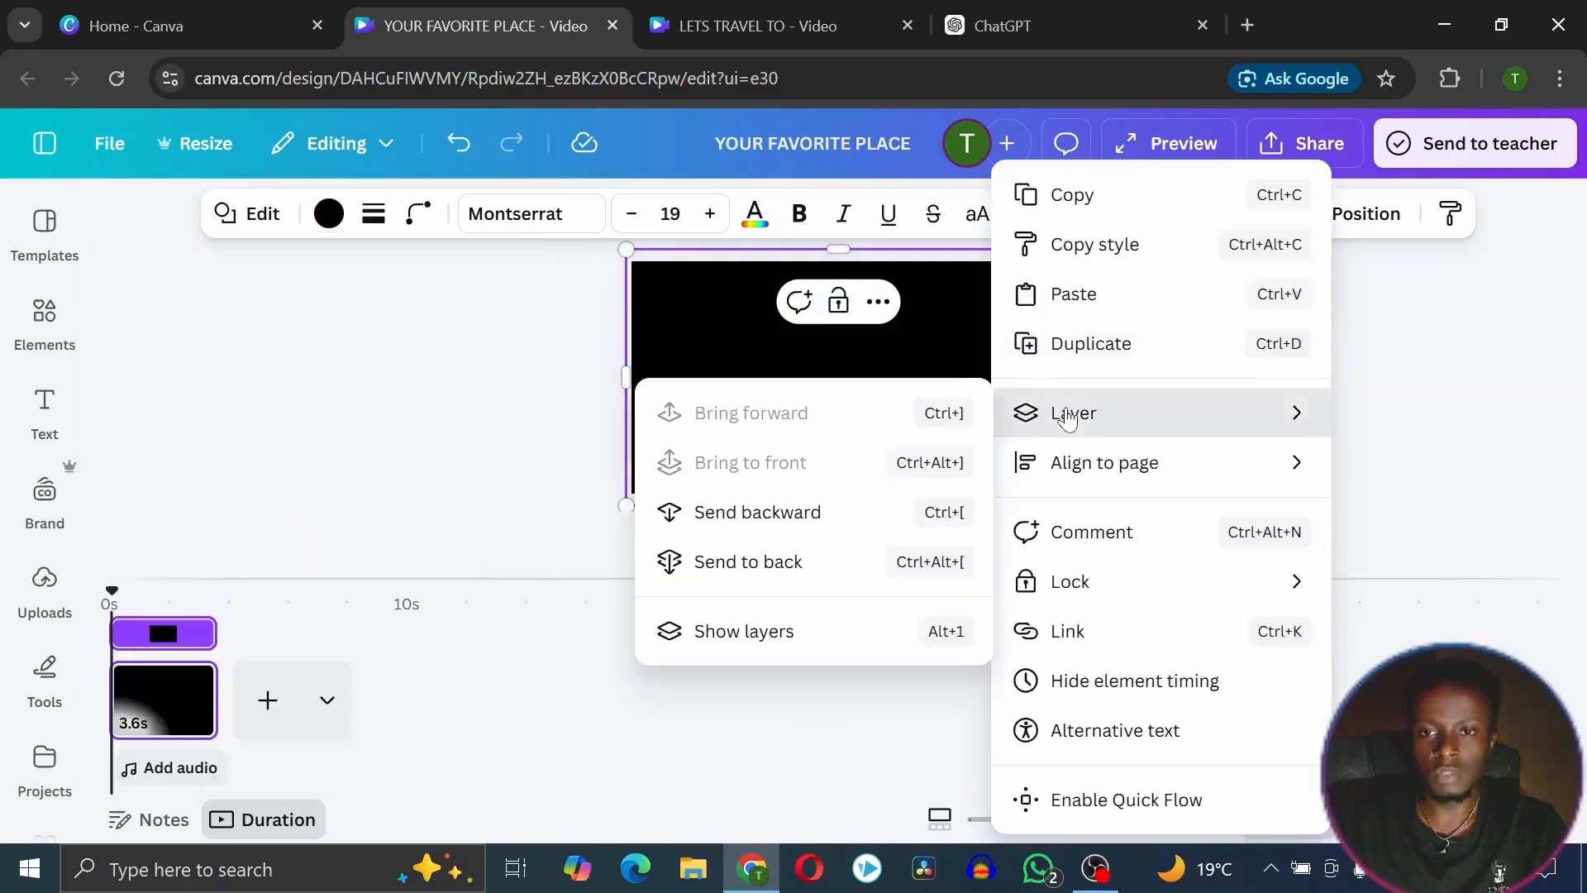
left_click(788, 638)
left_click_drag(291, 496, 309, 589)
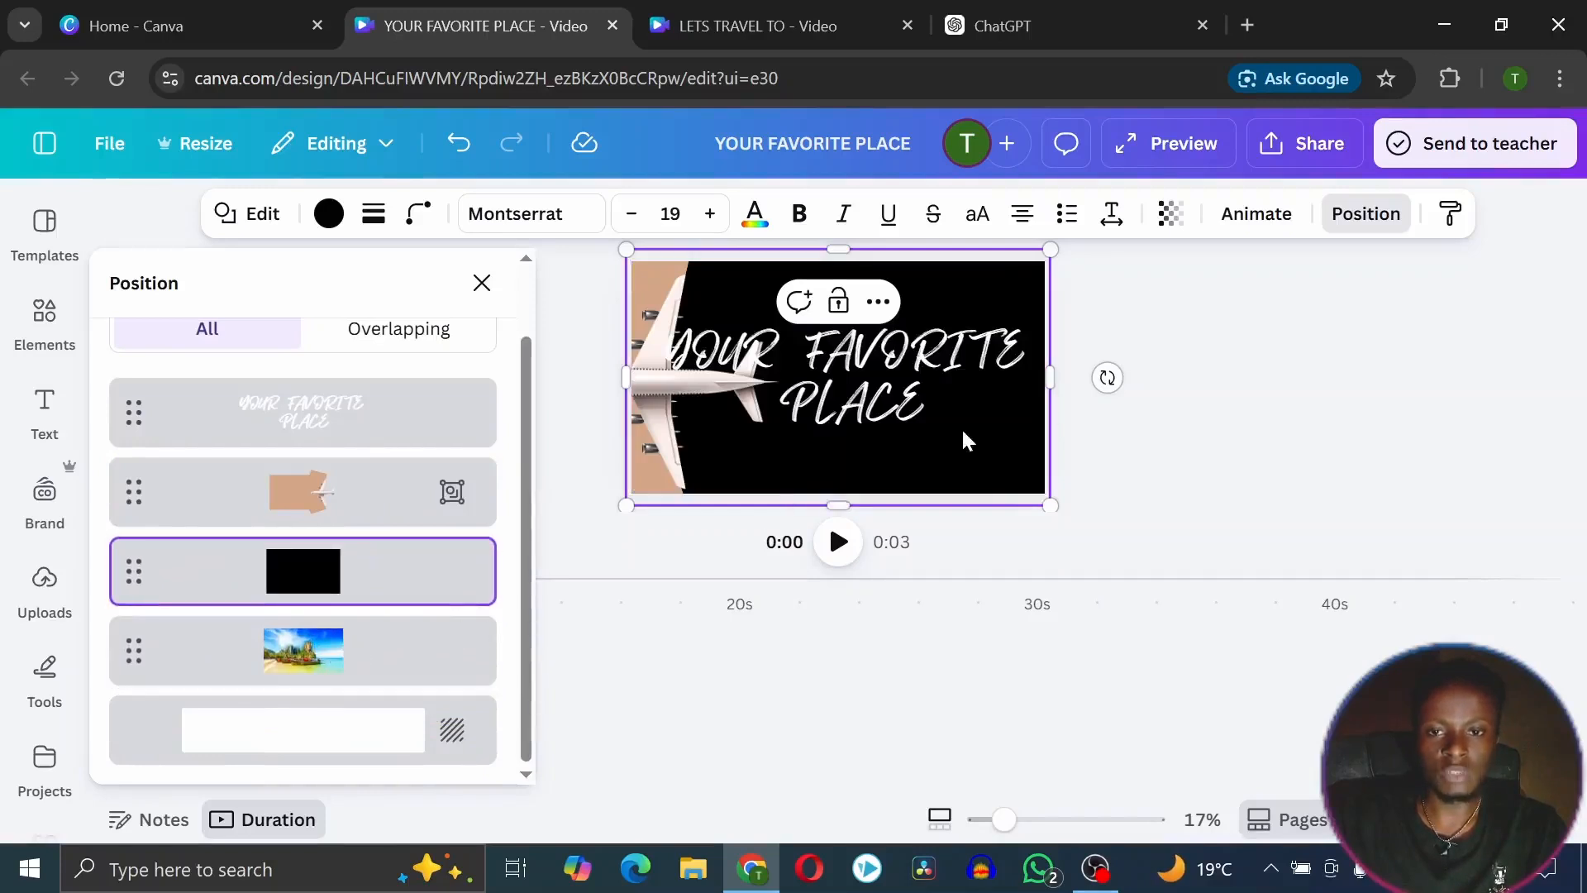
left_click_drag(964, 401, 875, 402)
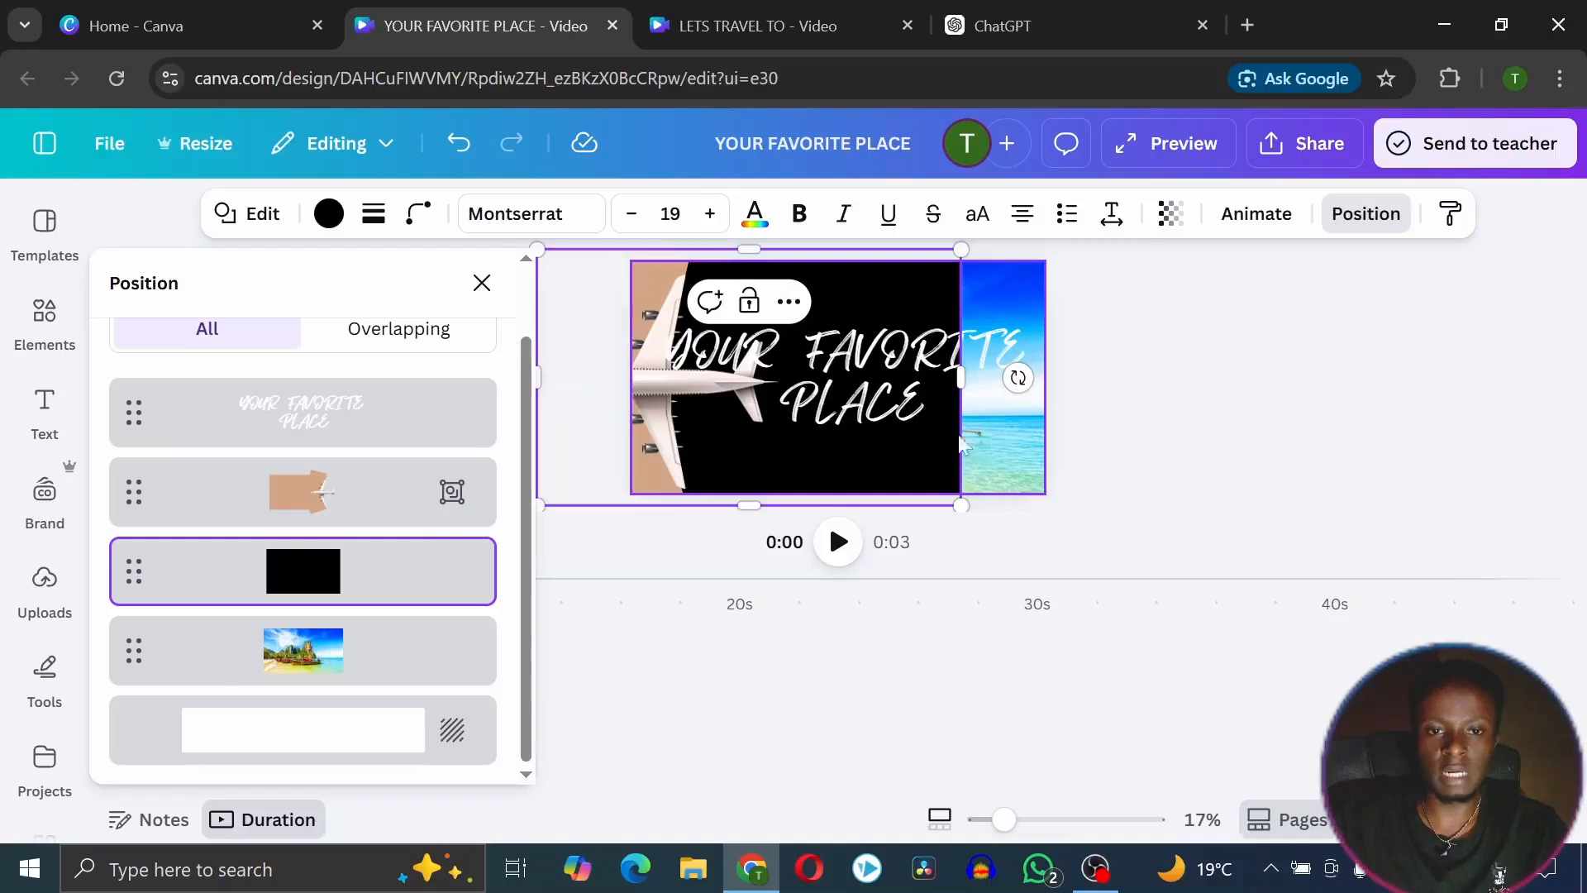
Slide the black rectangle back over the whole page and lower its opacity so the beach photo shows through
mouse_move(326, 570)
left_mouse_down()
mouse_move(345, 447)
mouse_move(329, 595)
mouse_move(333, 573)
left_mouse_up()
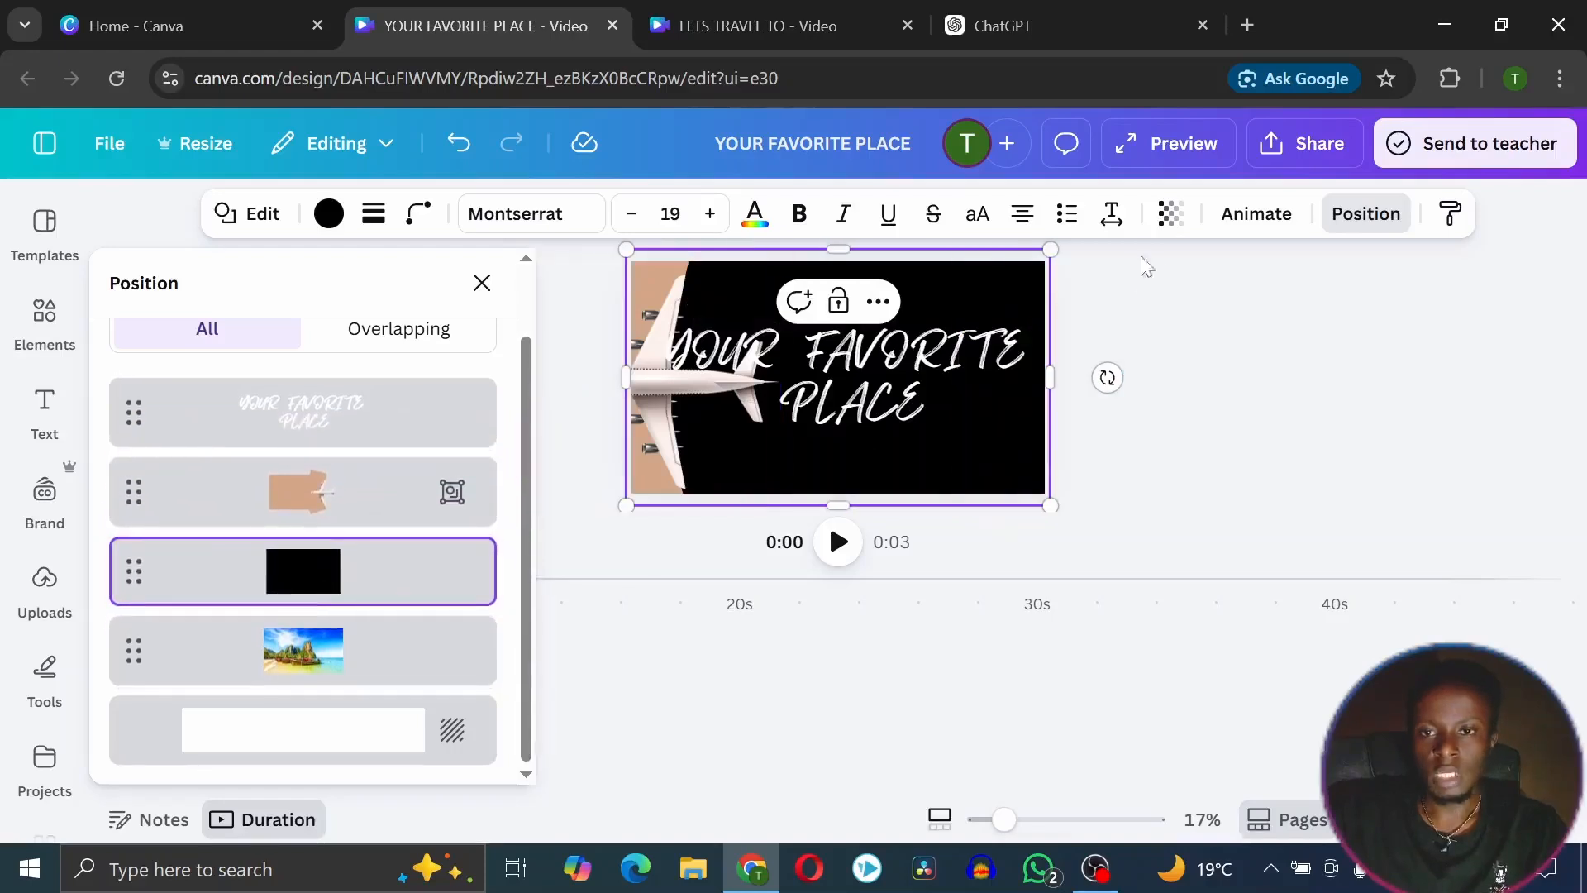
left_click(1170, 214)
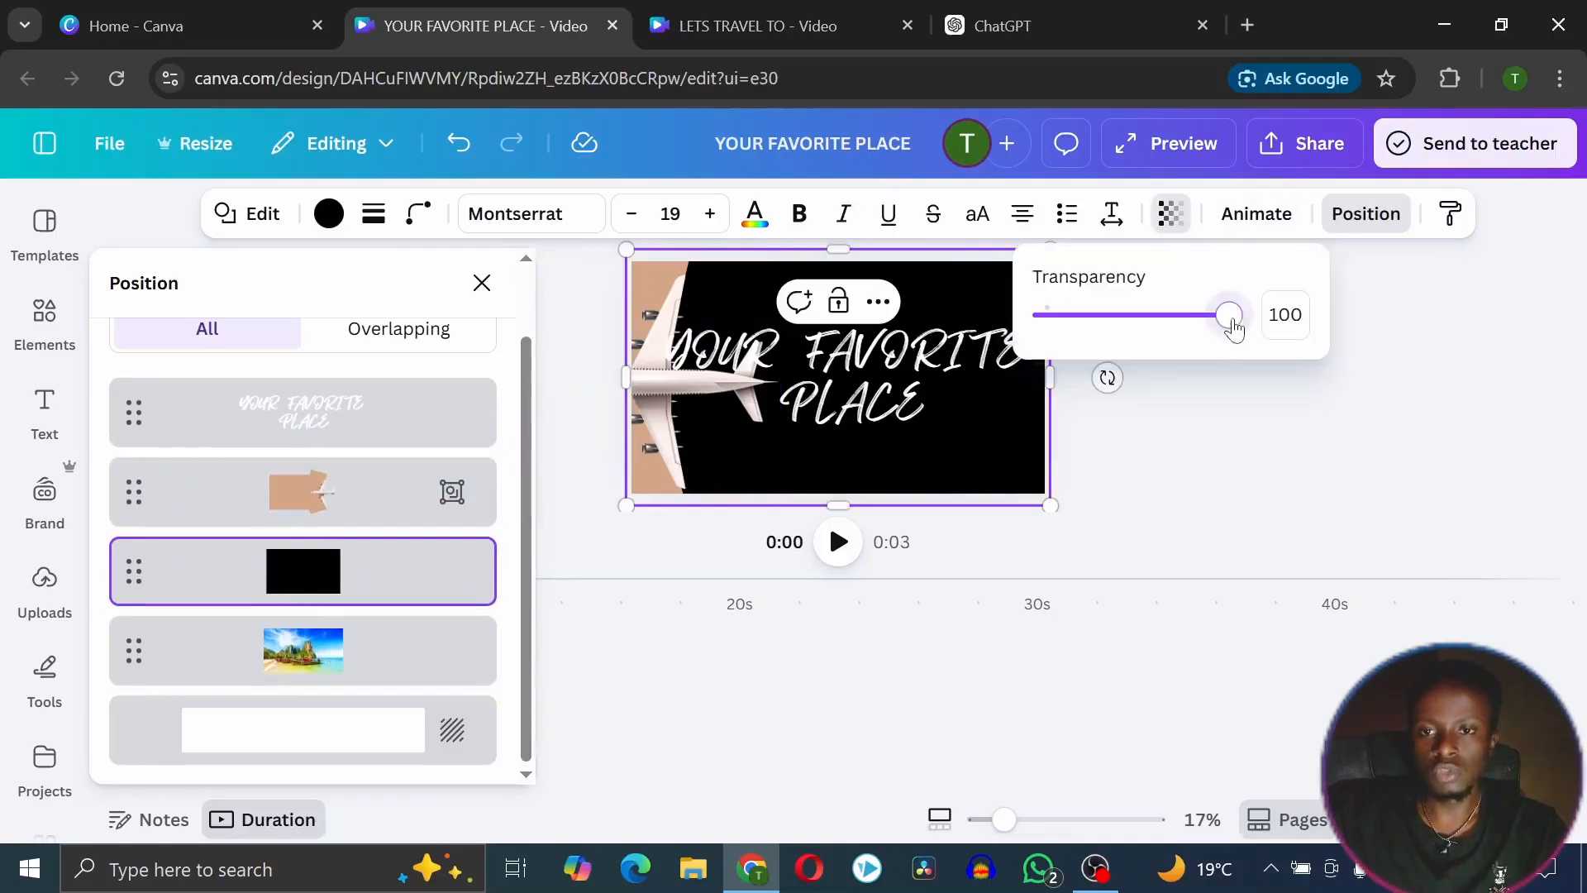
left_click_drag(1229, 314, 1149, 318)
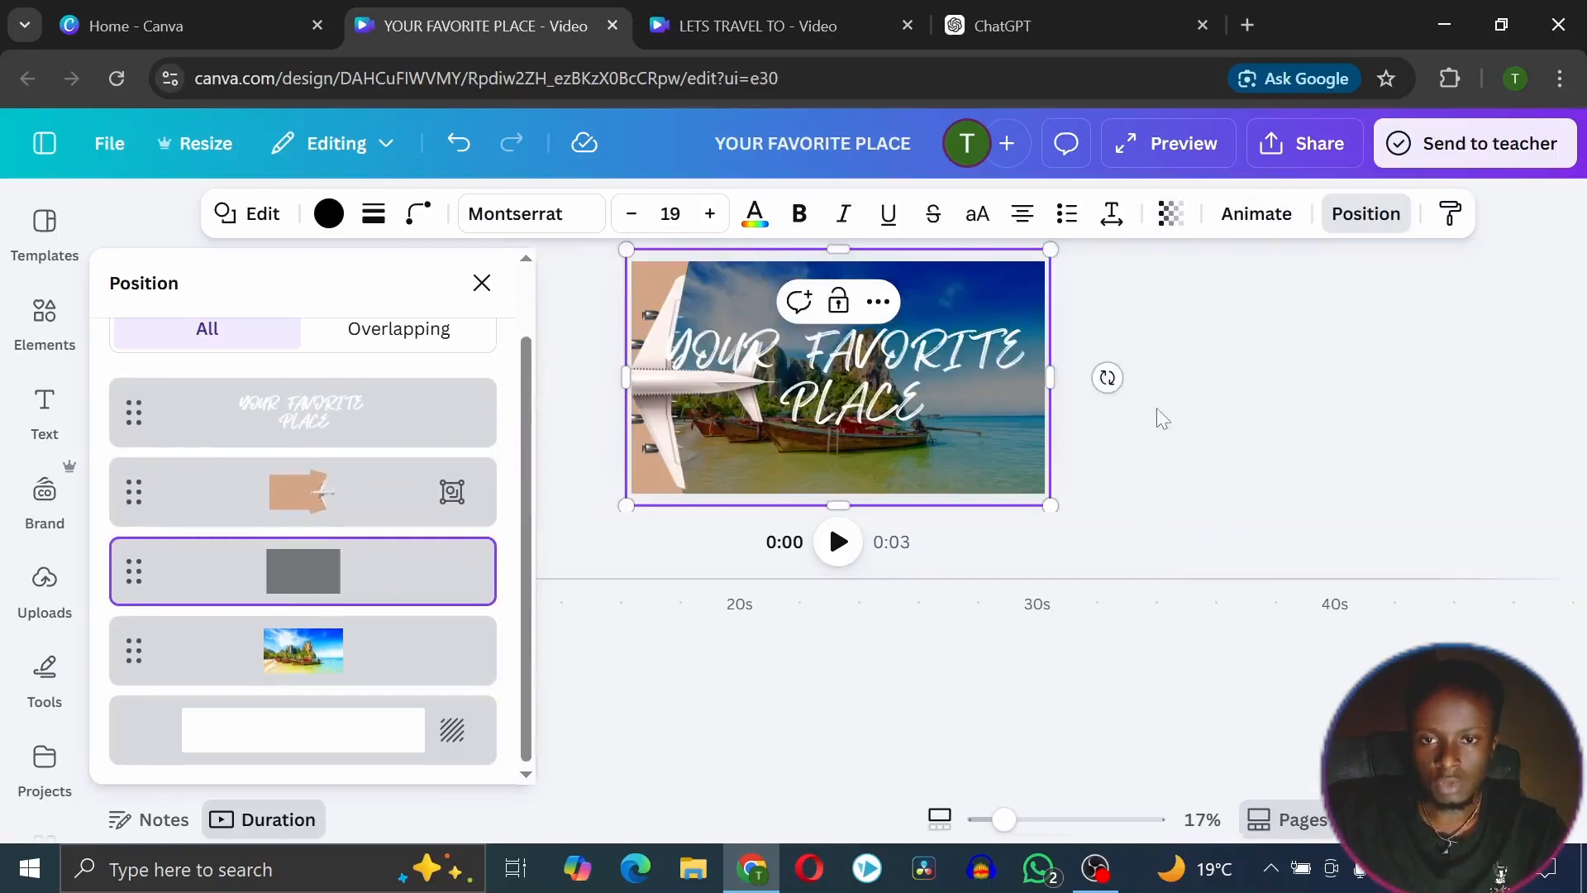
left_click(1209, 409)
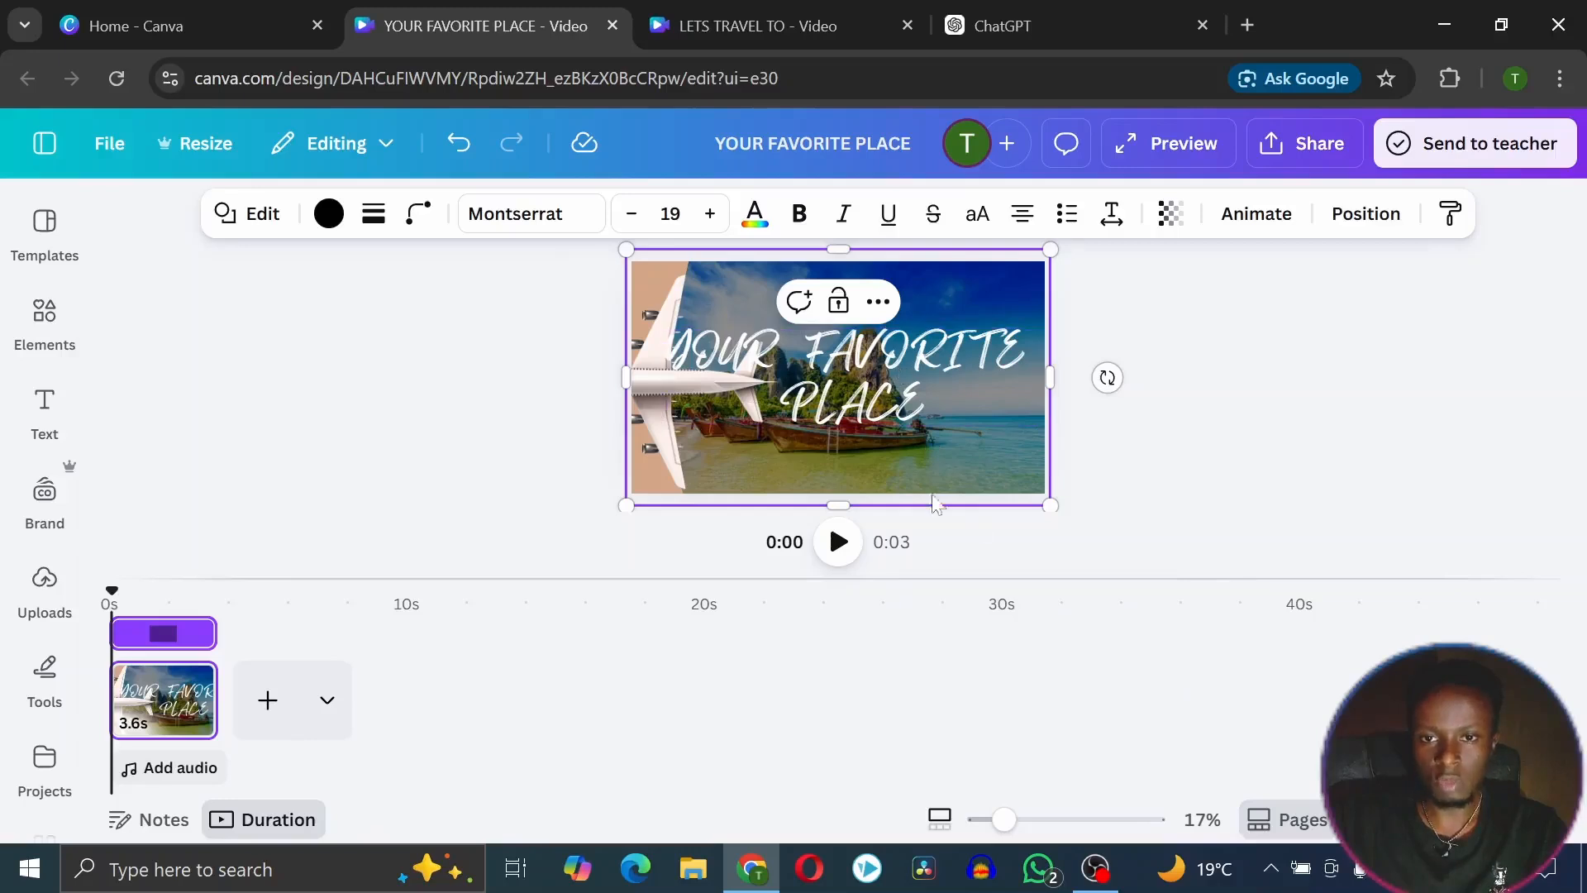
Reposition the "YOUR FAVORITE PLACE" title slightly and slide the plane group right until its tan shape covers the page
left_click(893, 357)
left_click_drag(893, 357, 902, 357)
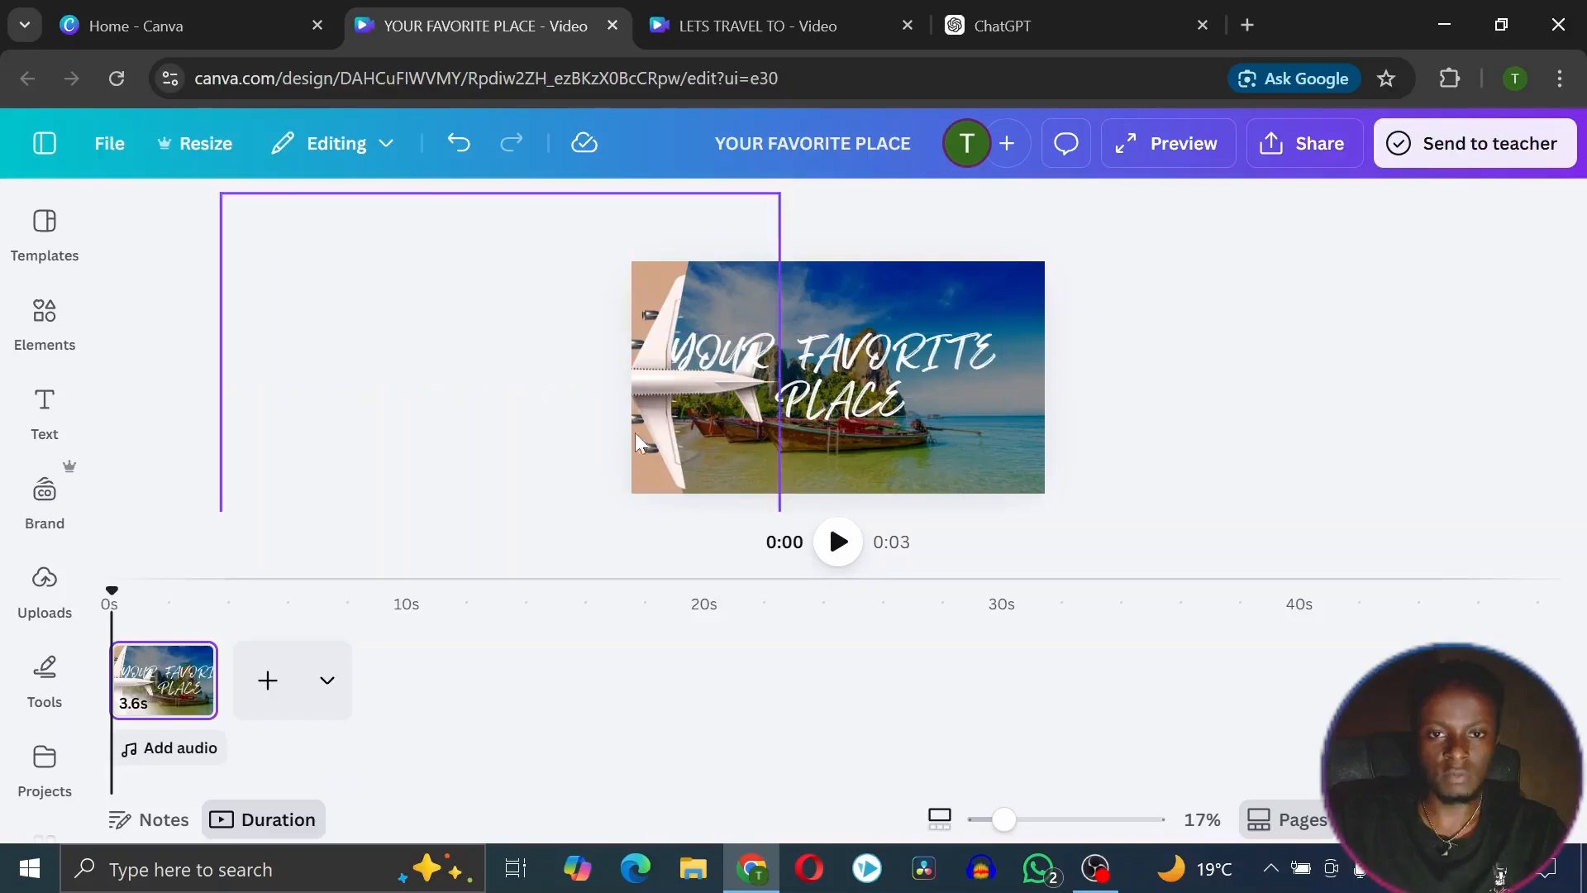
left_click(643, 387)
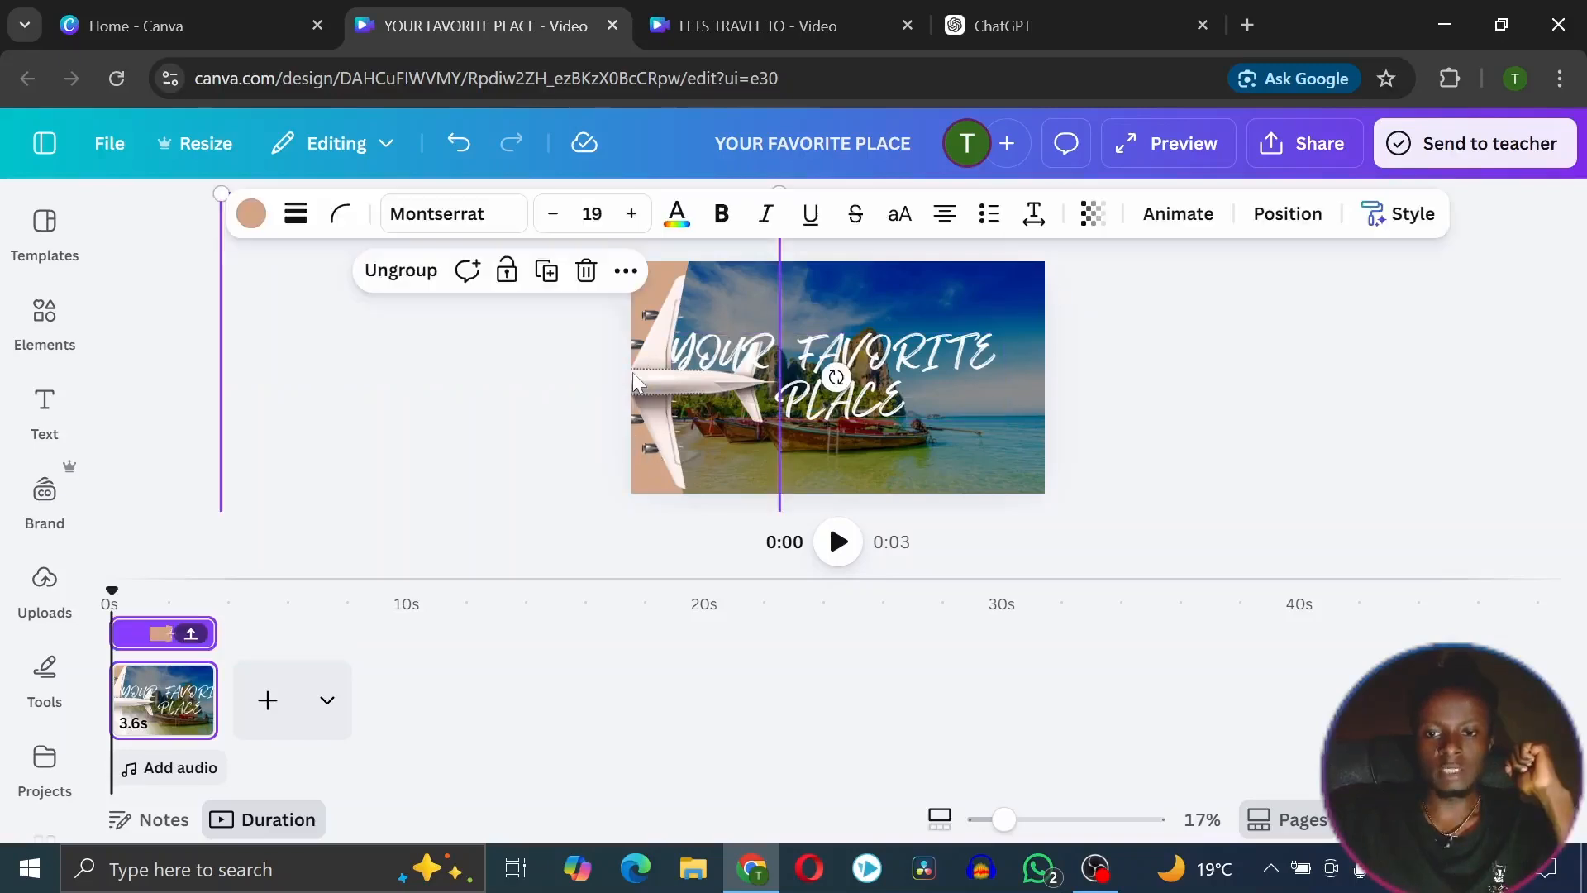
left_click_drag(643, 387, 1112, 367)
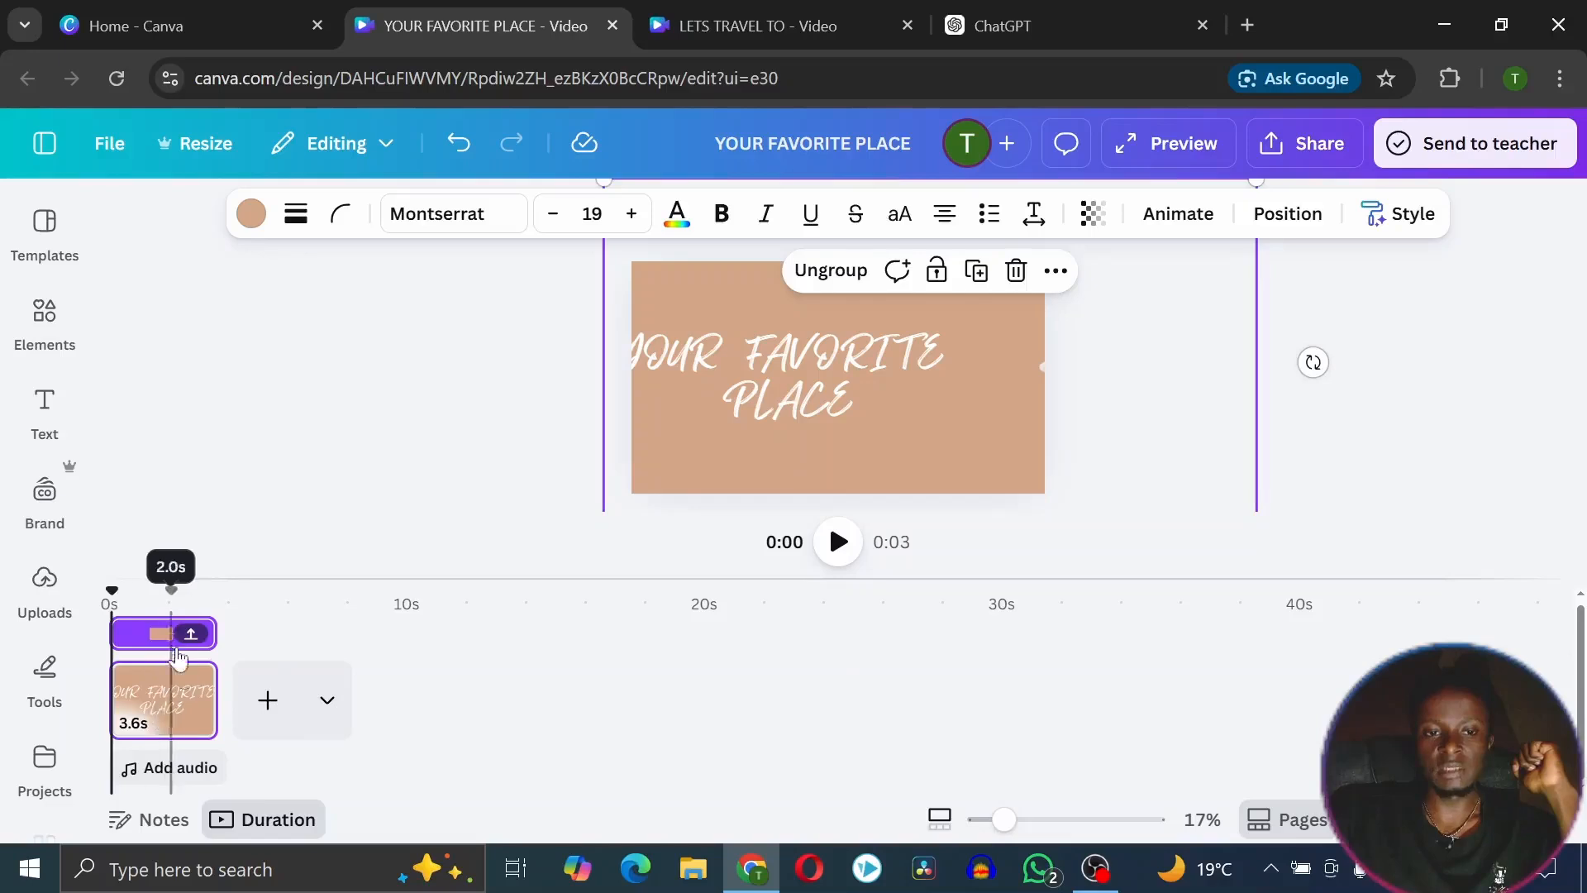
Move the "YOUR FAVORITE PLACE" text layer between the plane group and the semi-transparent rectangle
left_click(905, 387)
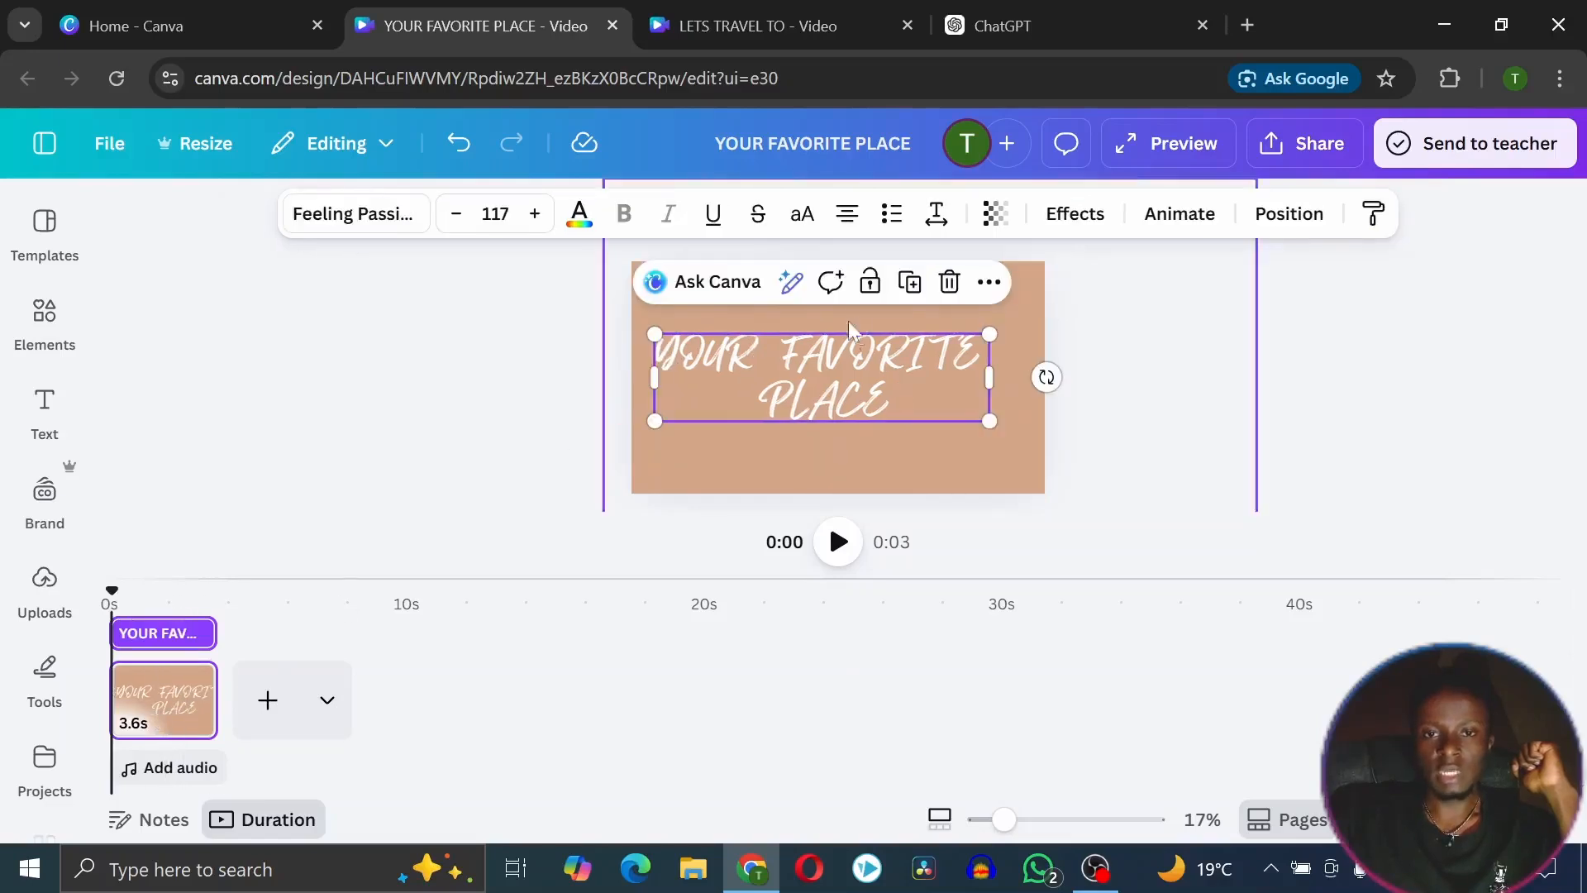
right_click(915, 364)
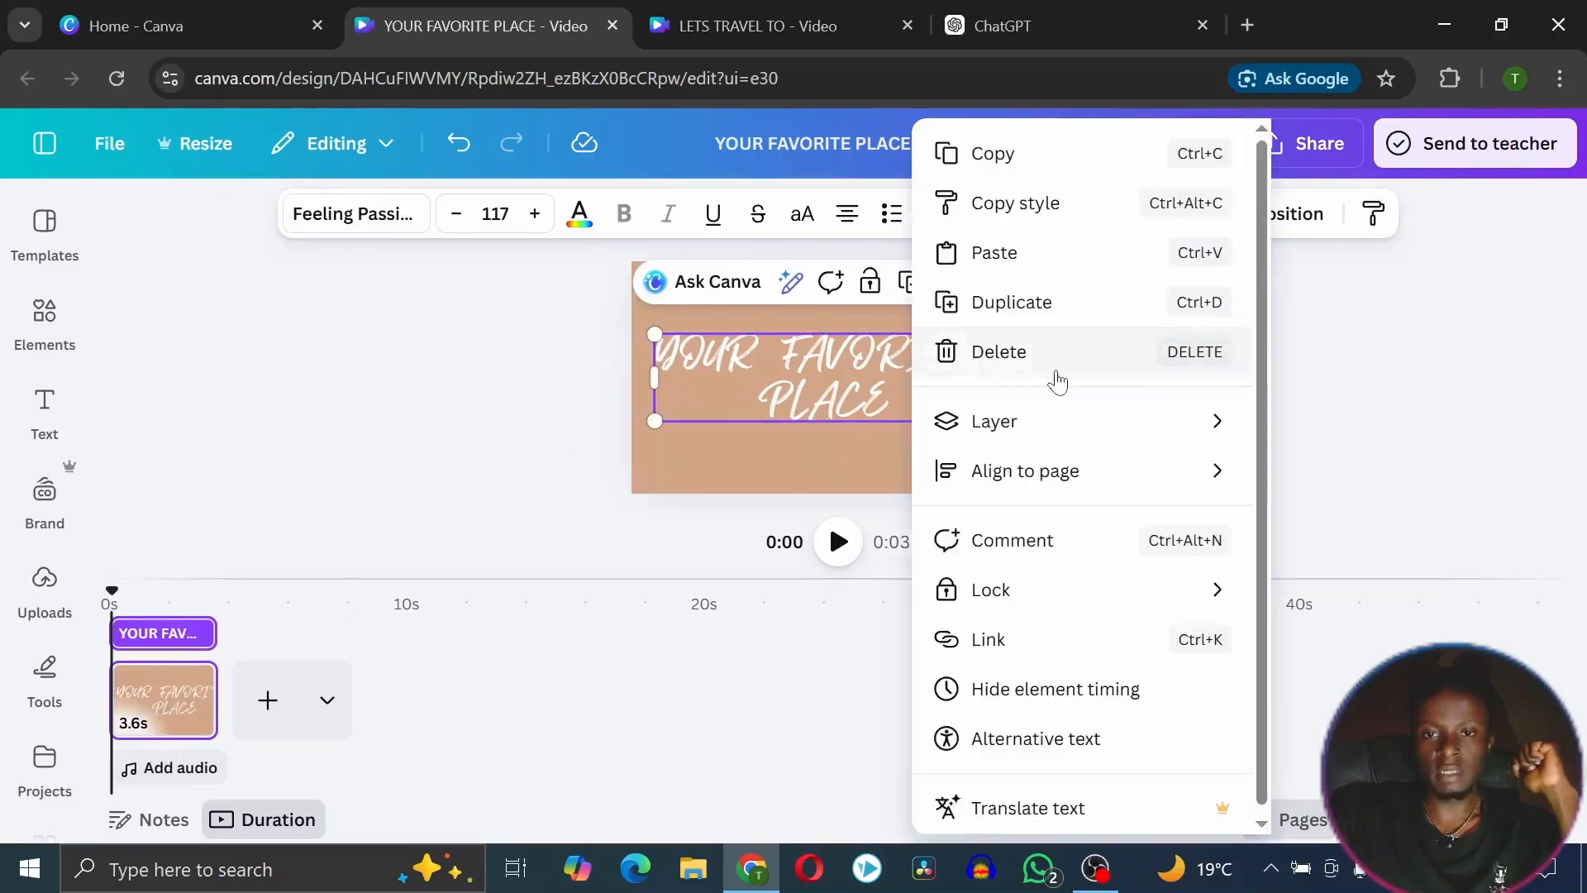
mouse_move(1023, 432)
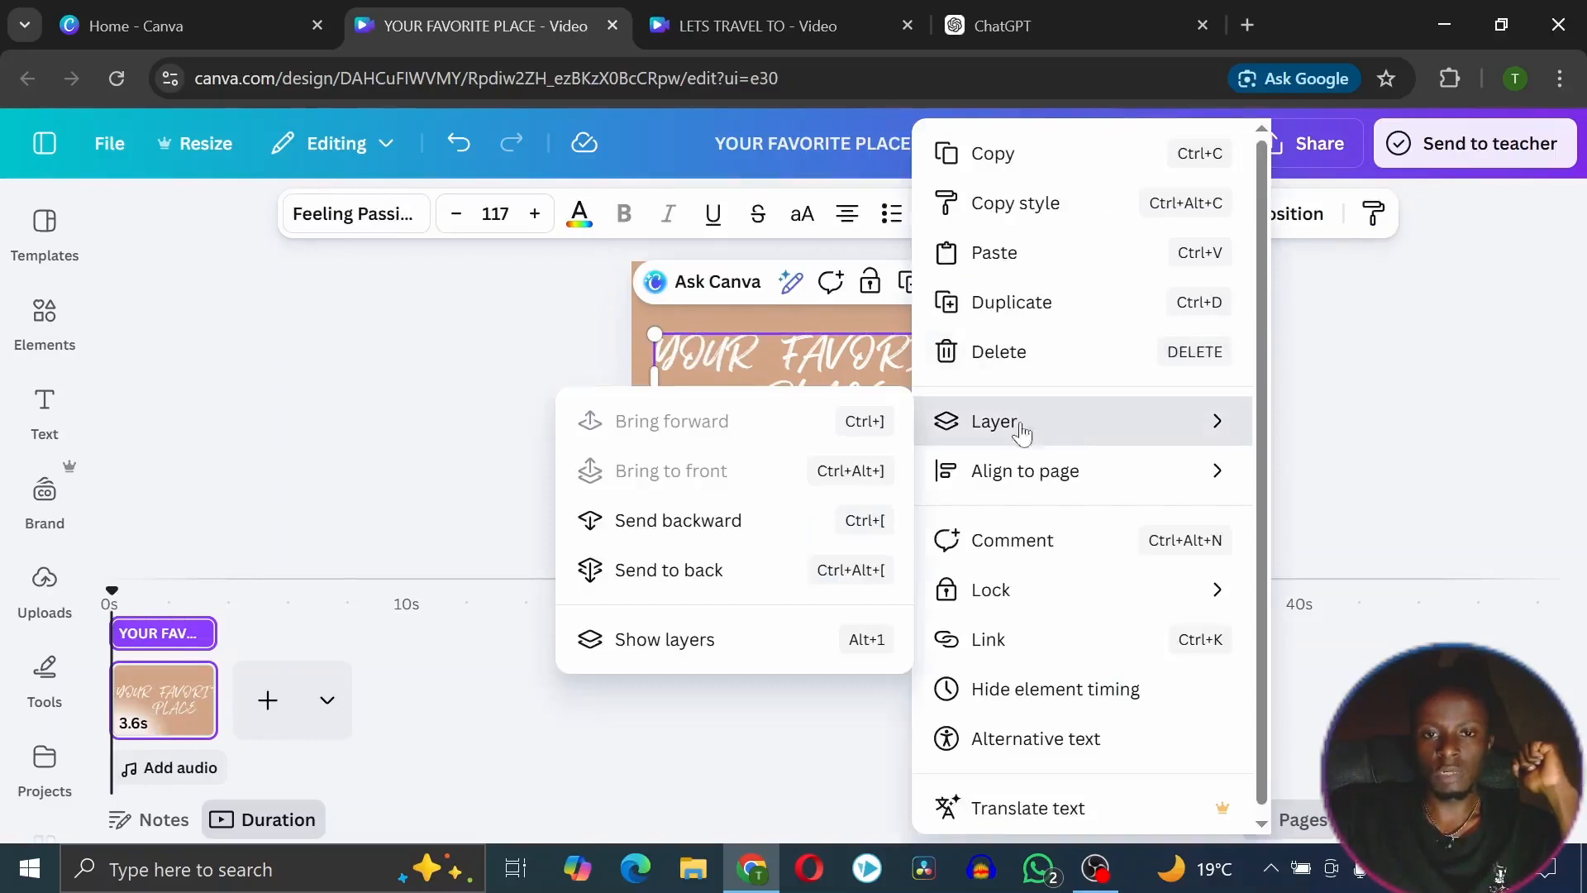
left_click(706, 642)
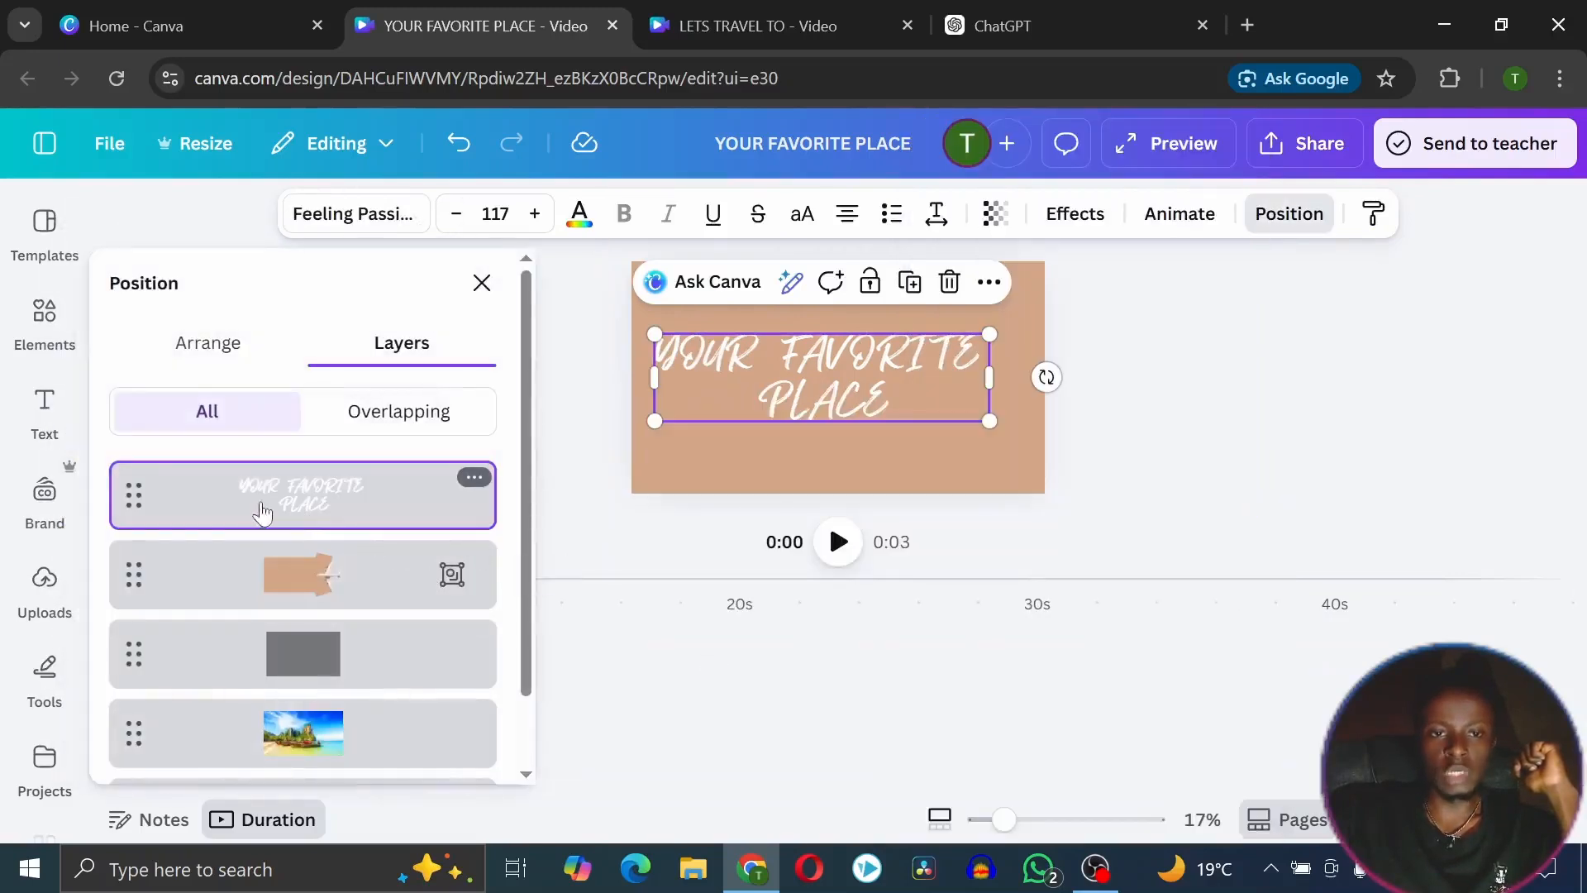
left_click_drag(275, 482, 285, 517)
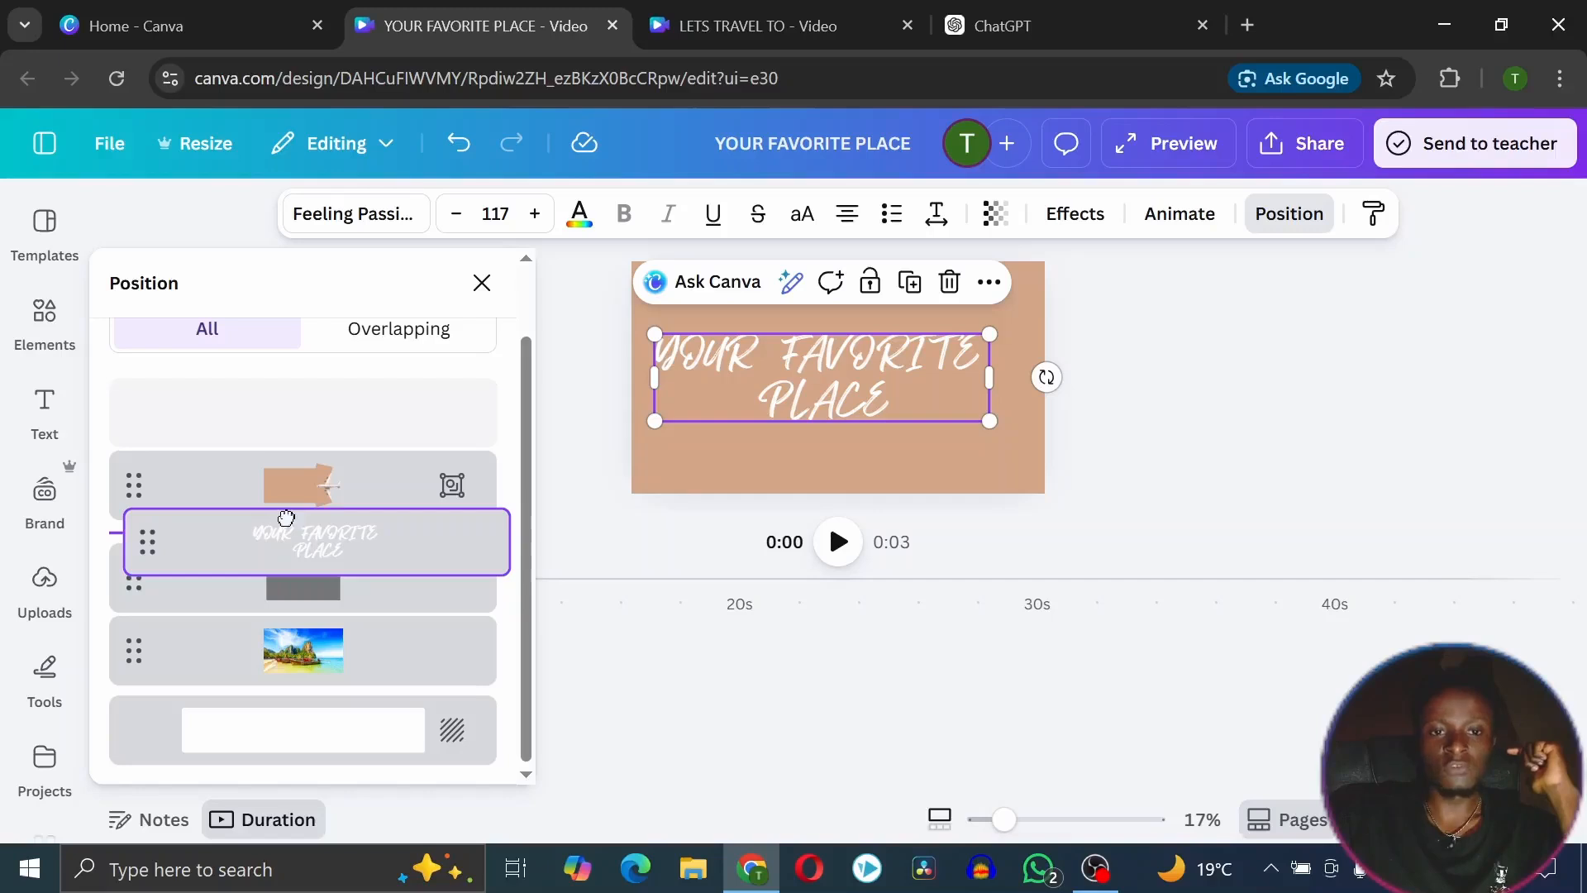
mouse_move(286, 517)
left_mouse_down()
mouse_move(291, 567)
mouse_move(292, 521)
left_mouse_up()
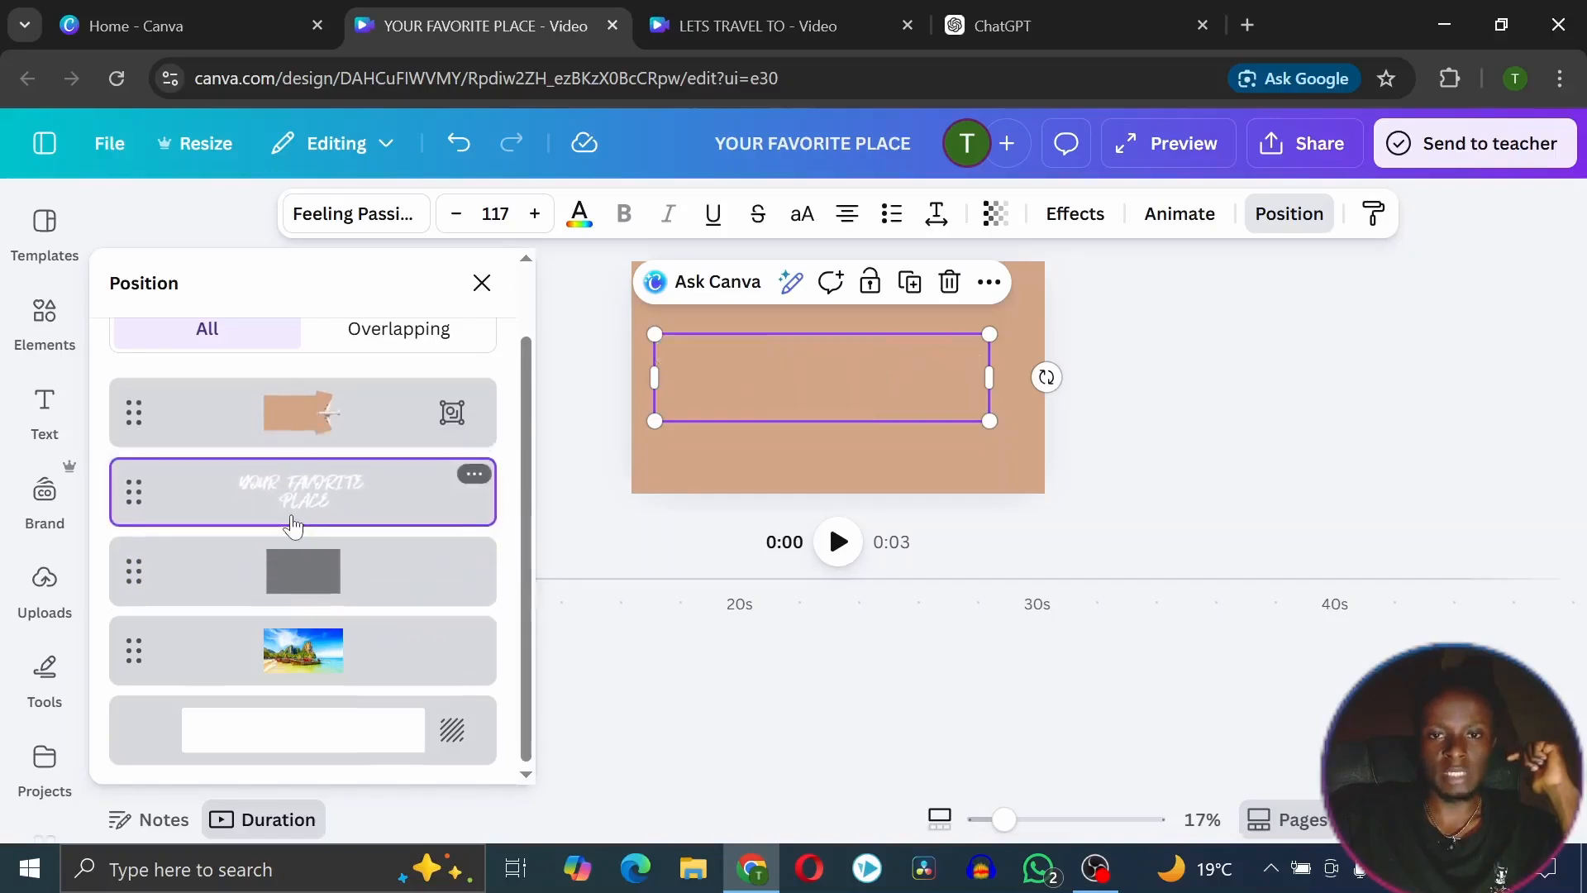
Duplicate the title above the tan shape and turn it into two lines, "TRAVEL WITH" and "US TO", at size 146
left_click(383, 430)
mouse_move(1054, 395)
left_mouse_down()
mouse_move(676, 400)
mouse_move(1046, 382)
left_mouse_up()
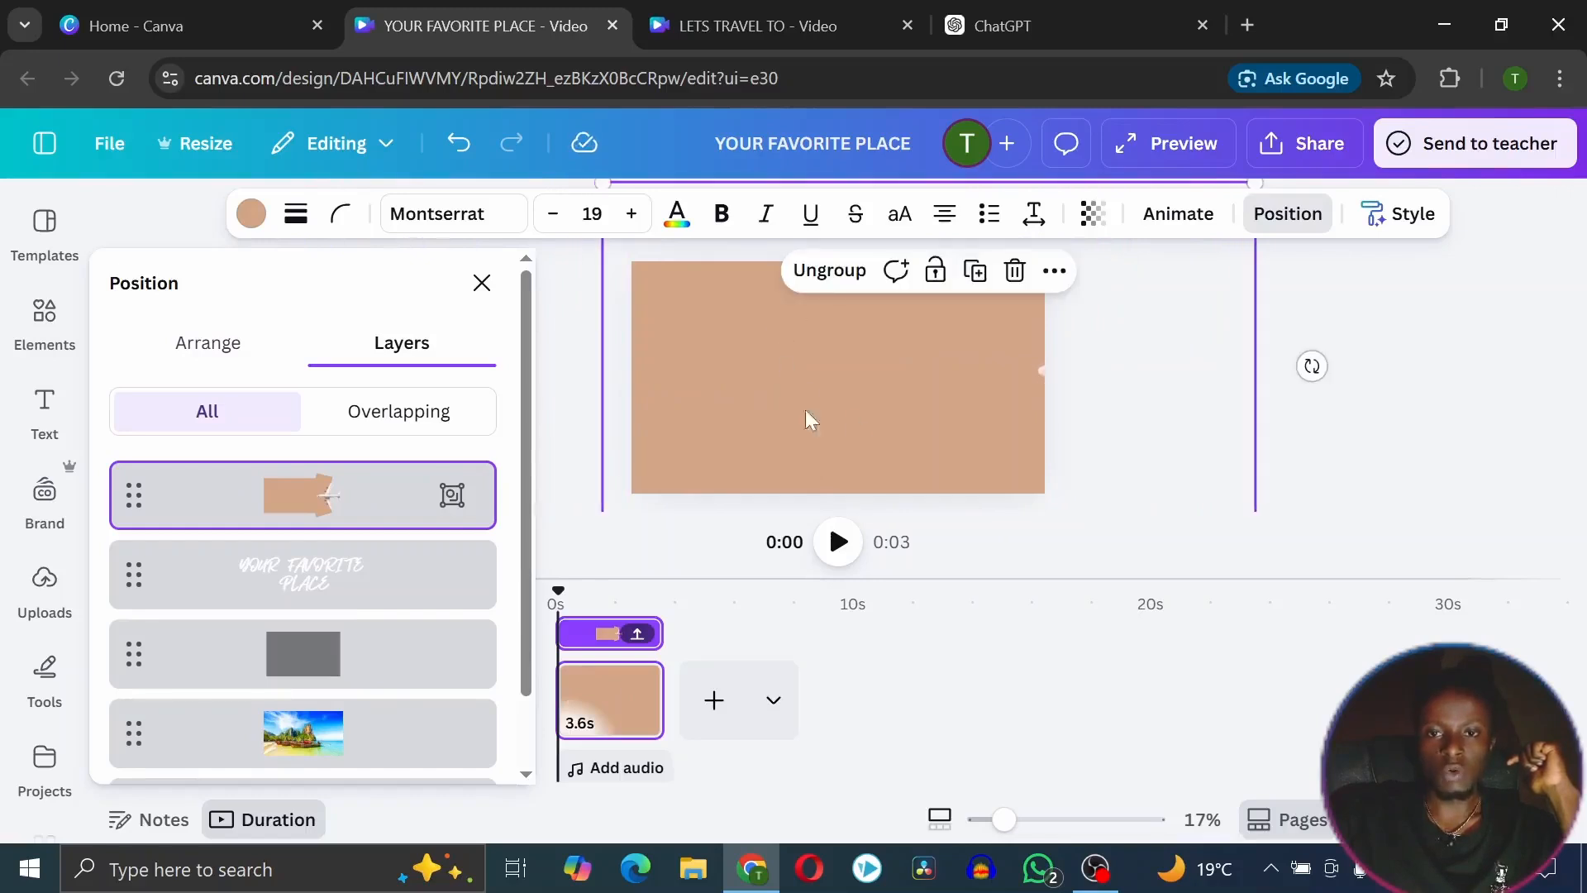
left_click(332, 586)
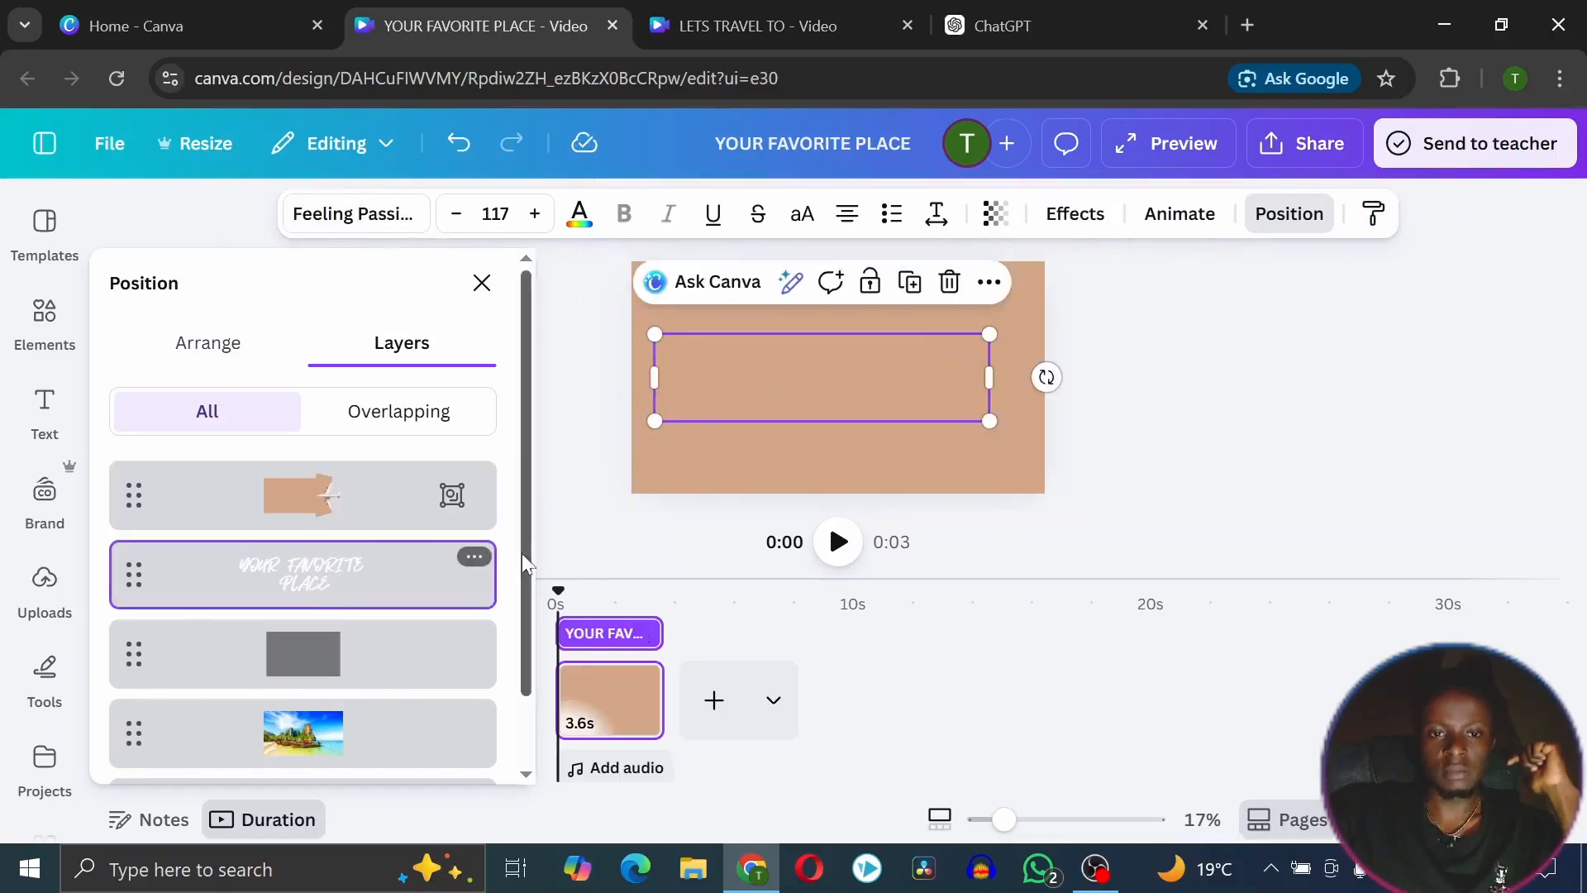
left_click(910, 284)
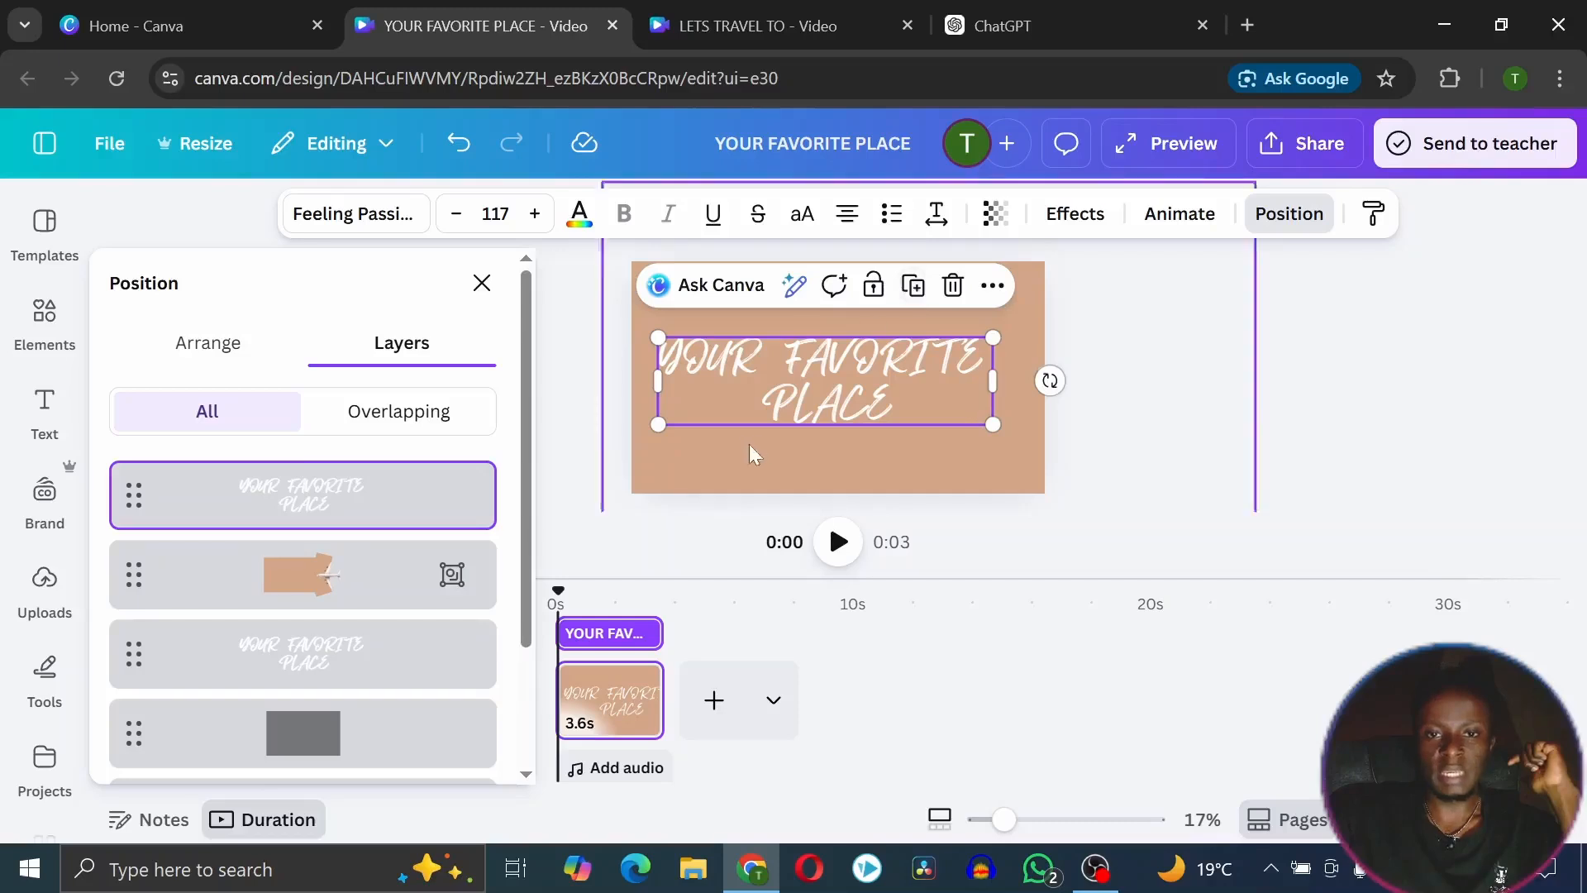
mouse_move(916, 408)
left_mouse_down()
mouse_move(761, 398)
mouse_move(890, 408)
left_mouse_up()
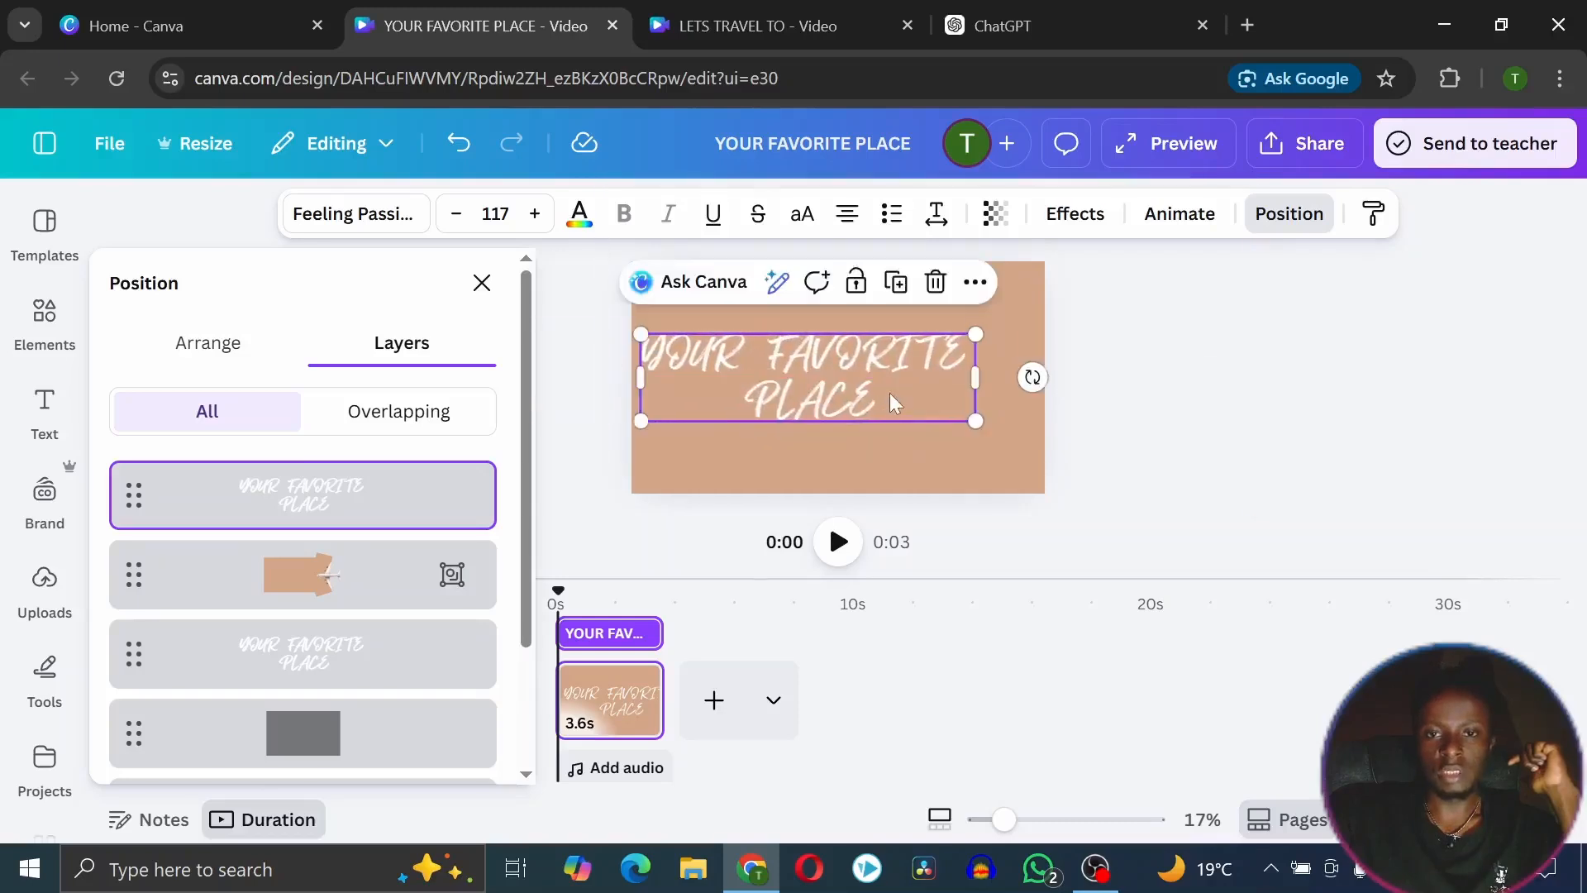
double_click(890, 408)
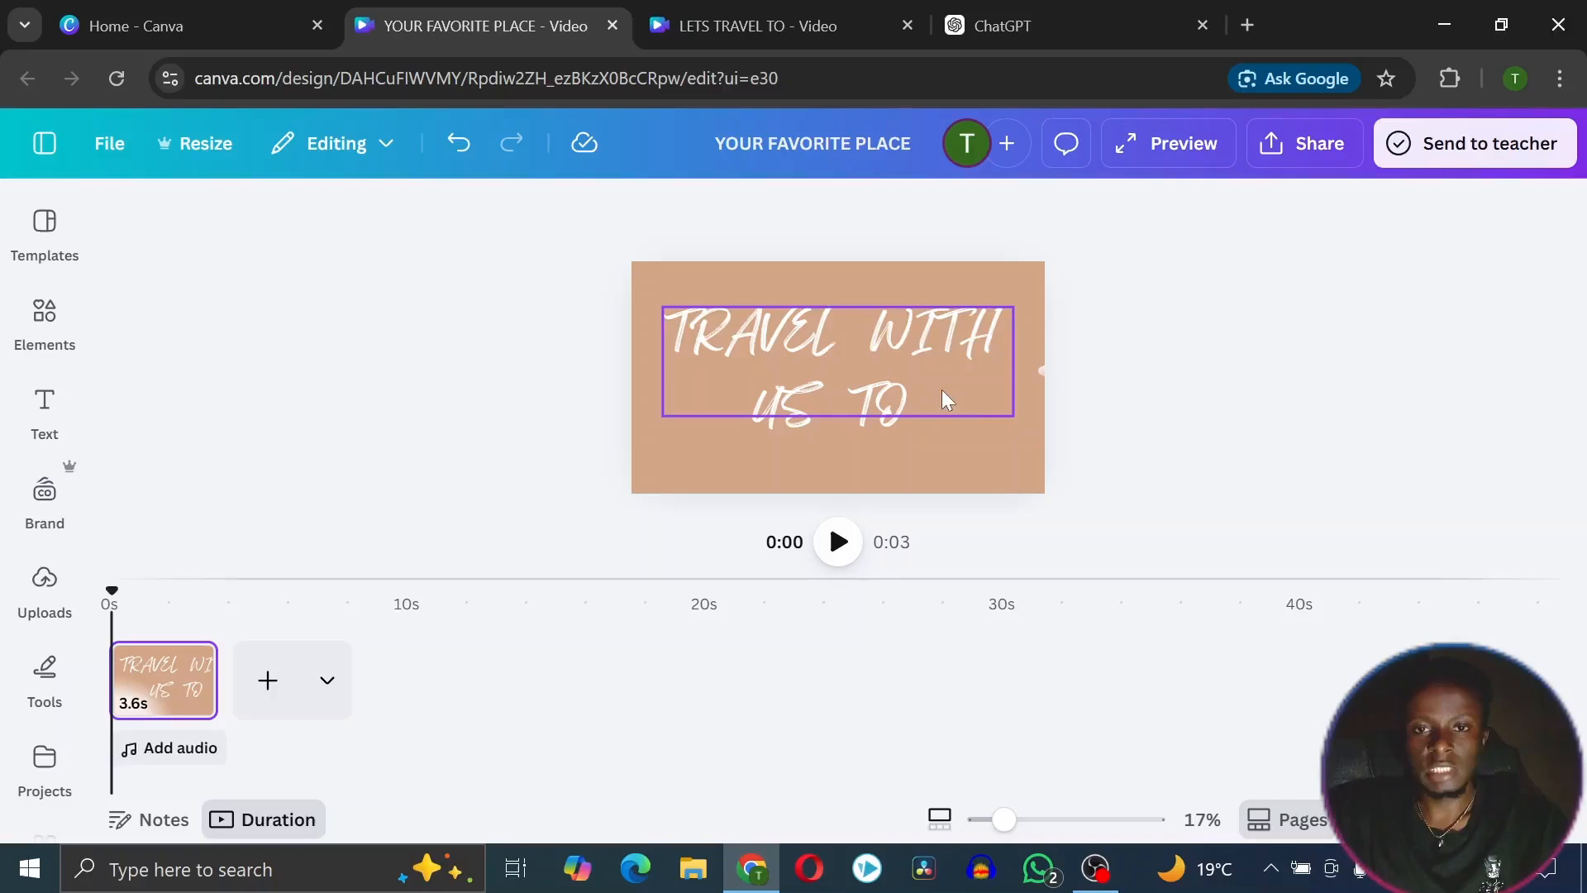
Apply the Rise animation to the "TRAVEL WITH" text, set to animate on enter
left_click(928, 332)
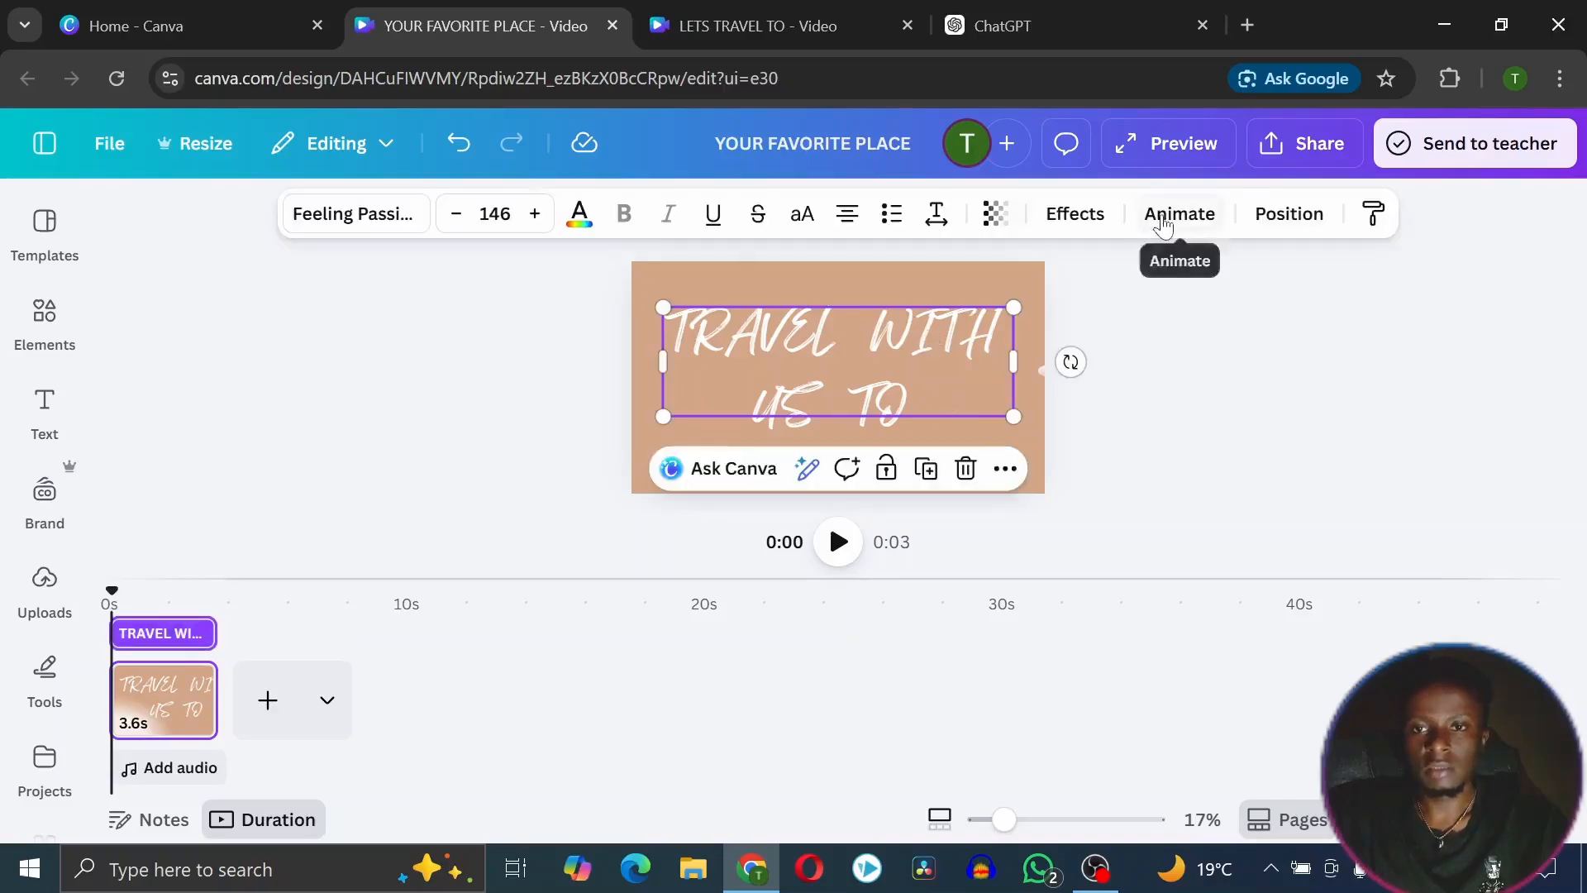
left_click(1179, 213)
scroll(470, 667, "down", 5)
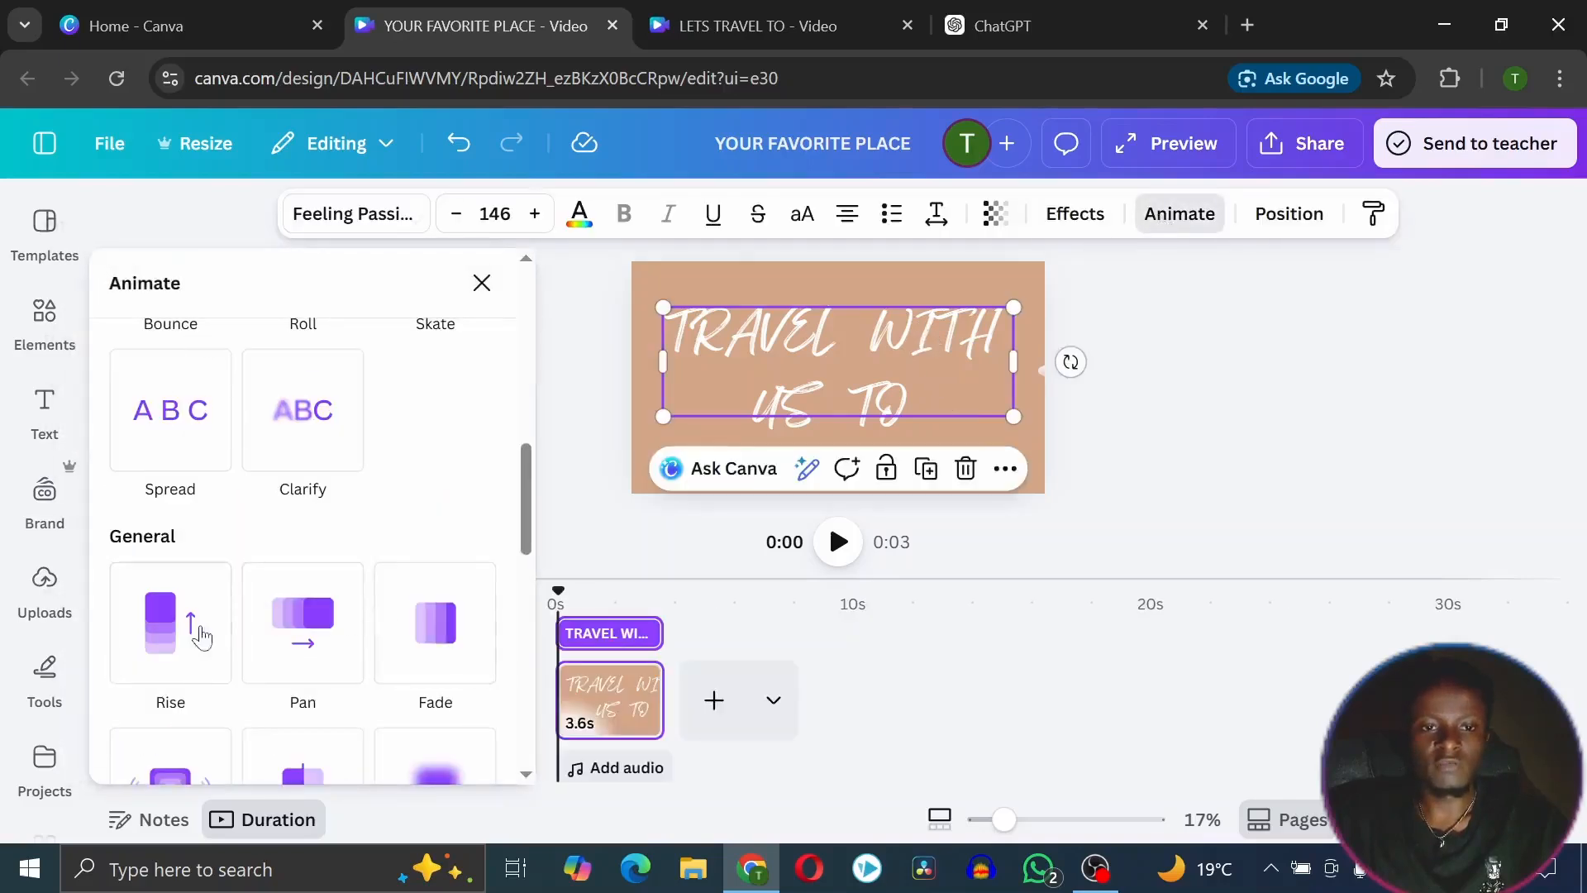
left_click(162, 631)
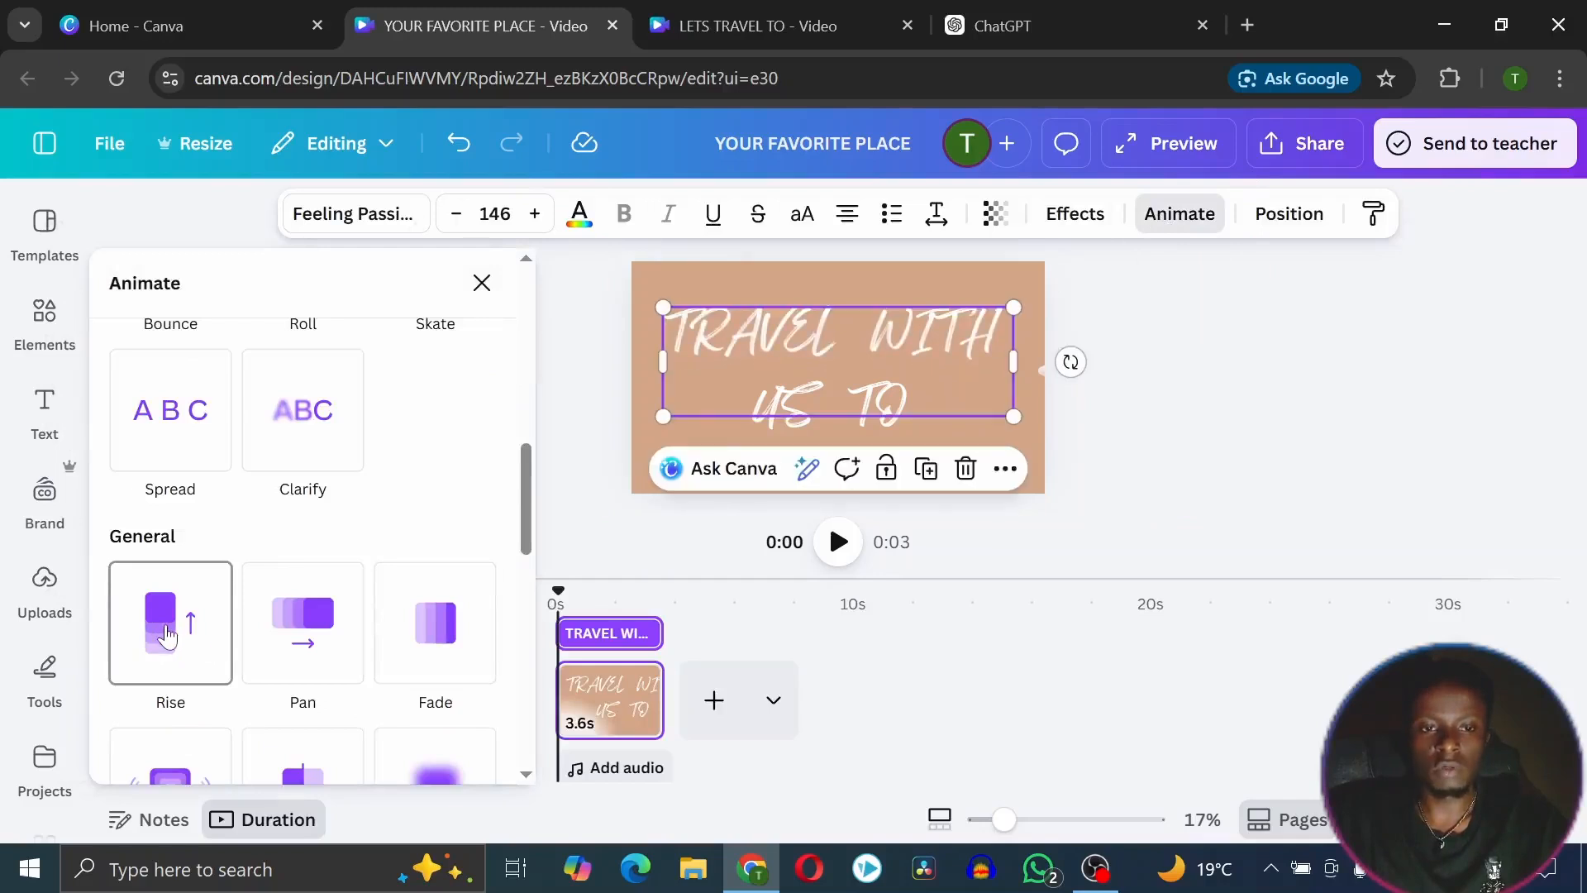
left_click(165, 636)
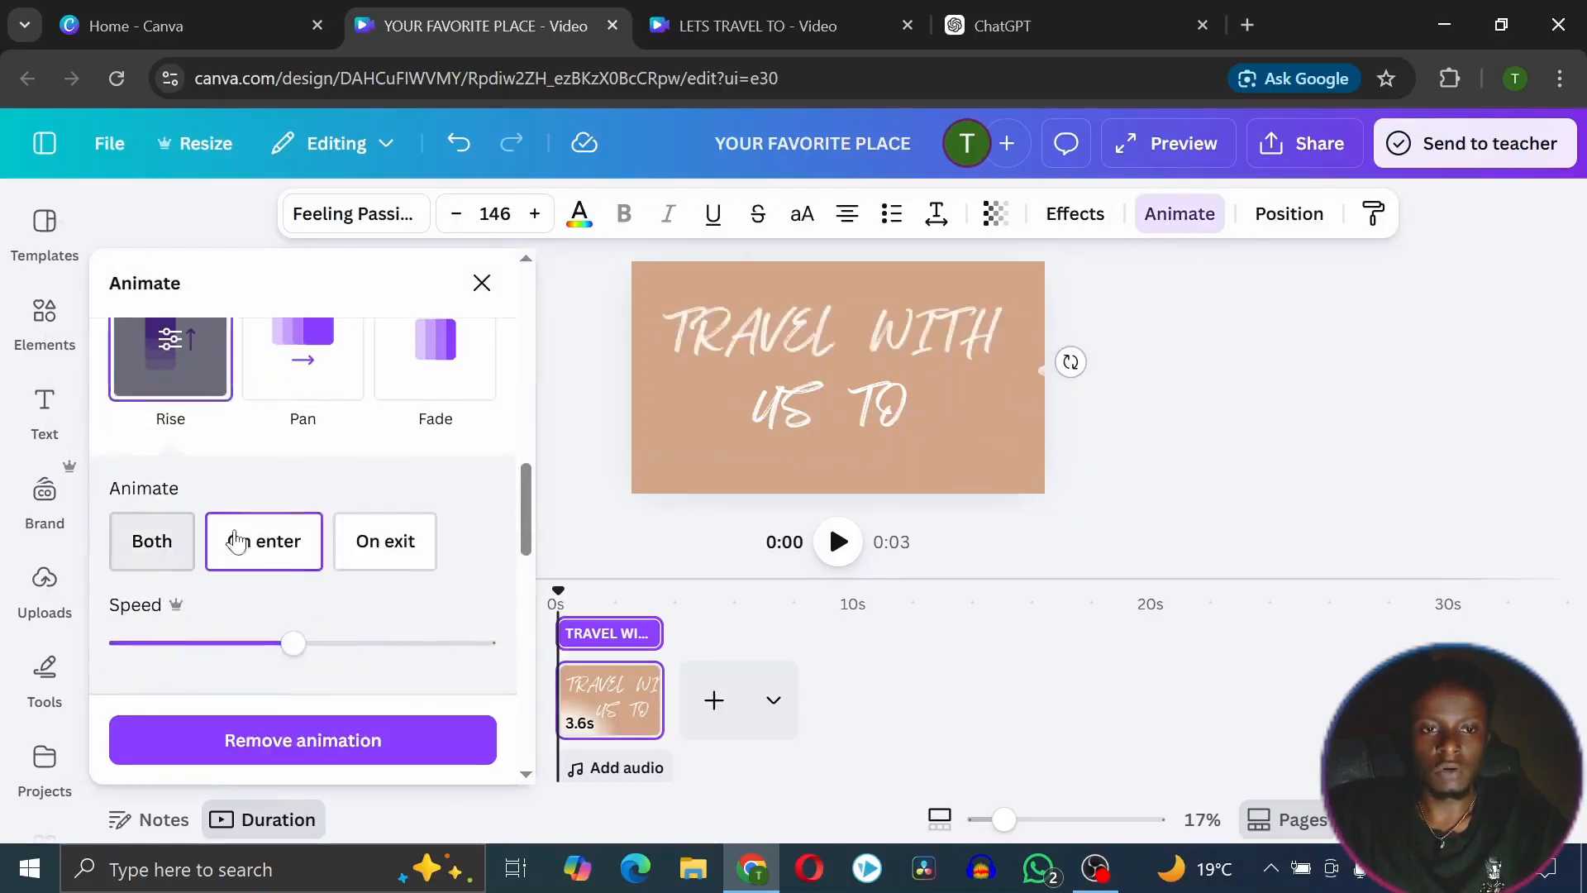
left_click(240, 543)
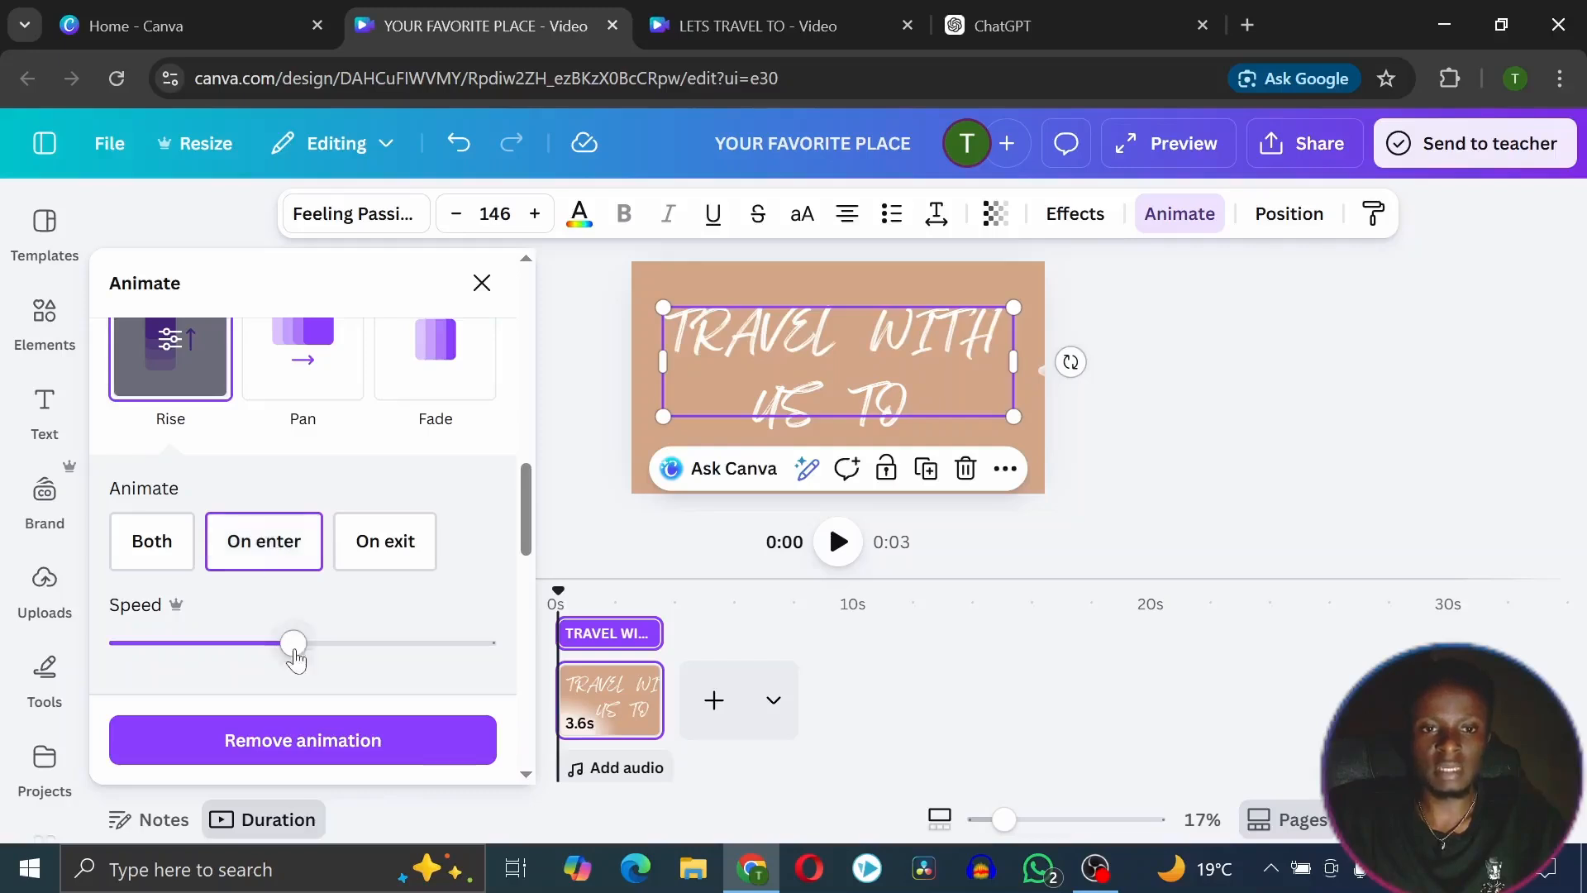
Apply the Rise animation to the "US TO" text and play the page to check both animations
left_click(899, 430)
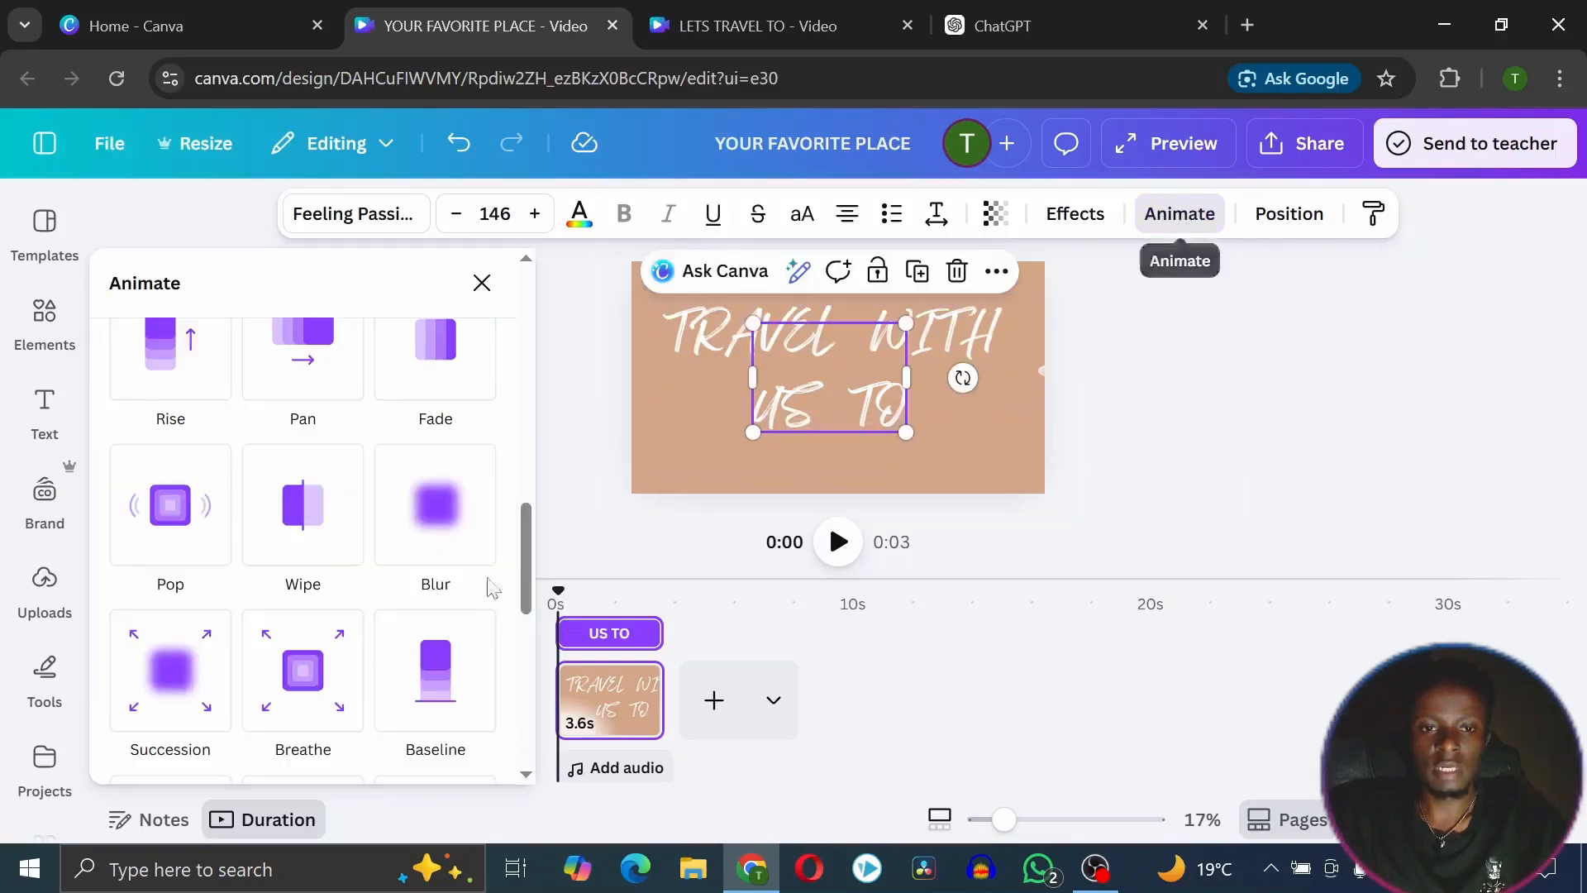
scroll(240, 616, "down", 1)
scroll(241, 607, "up", 2)
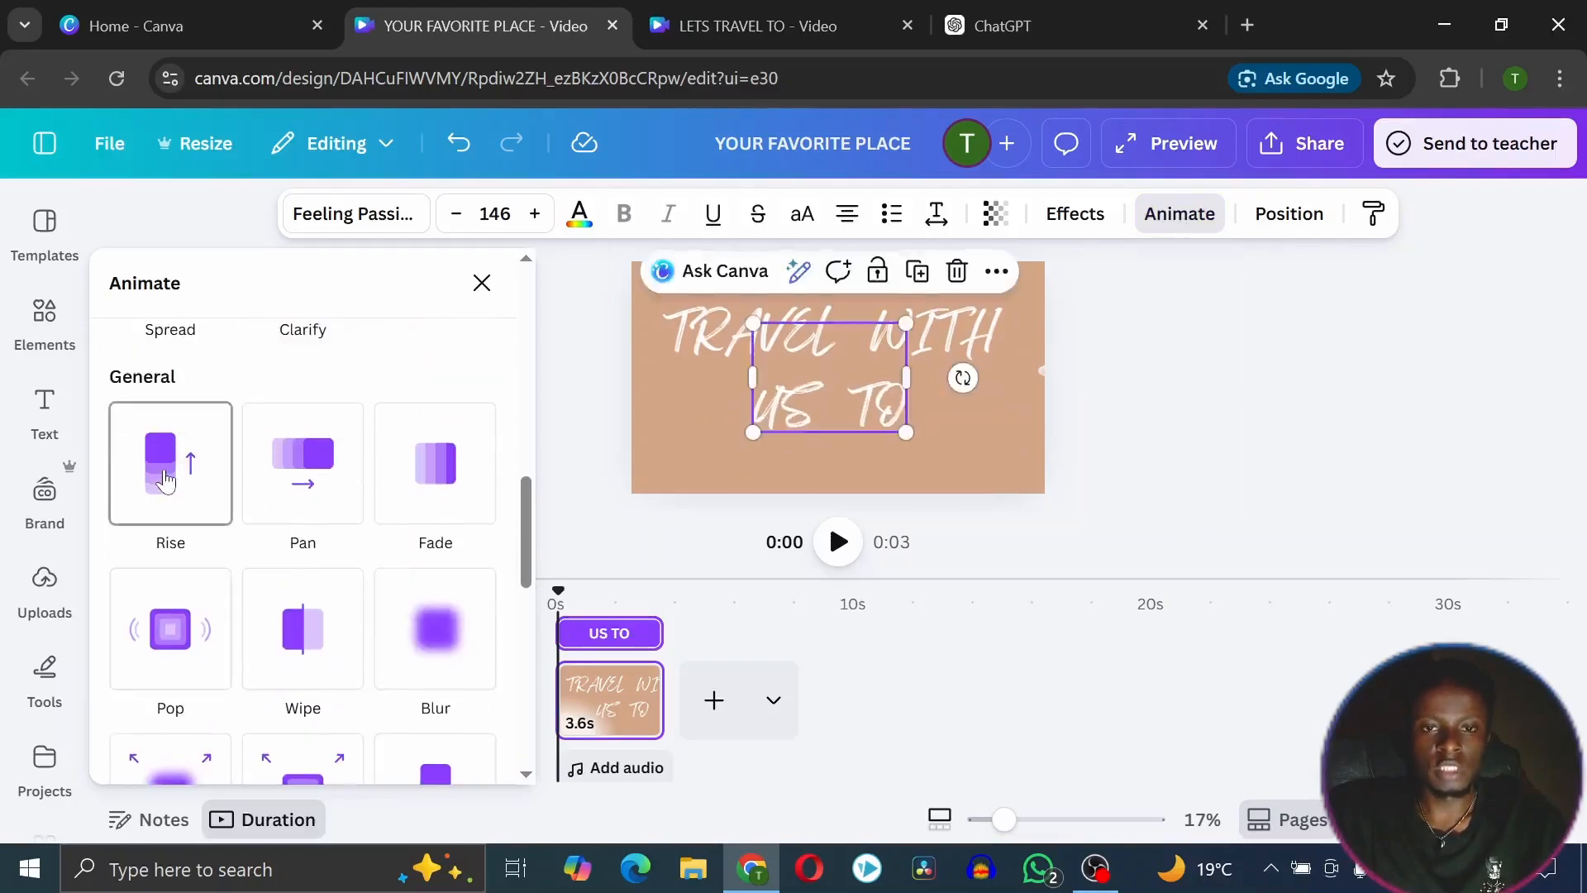
left_click(691, 323)
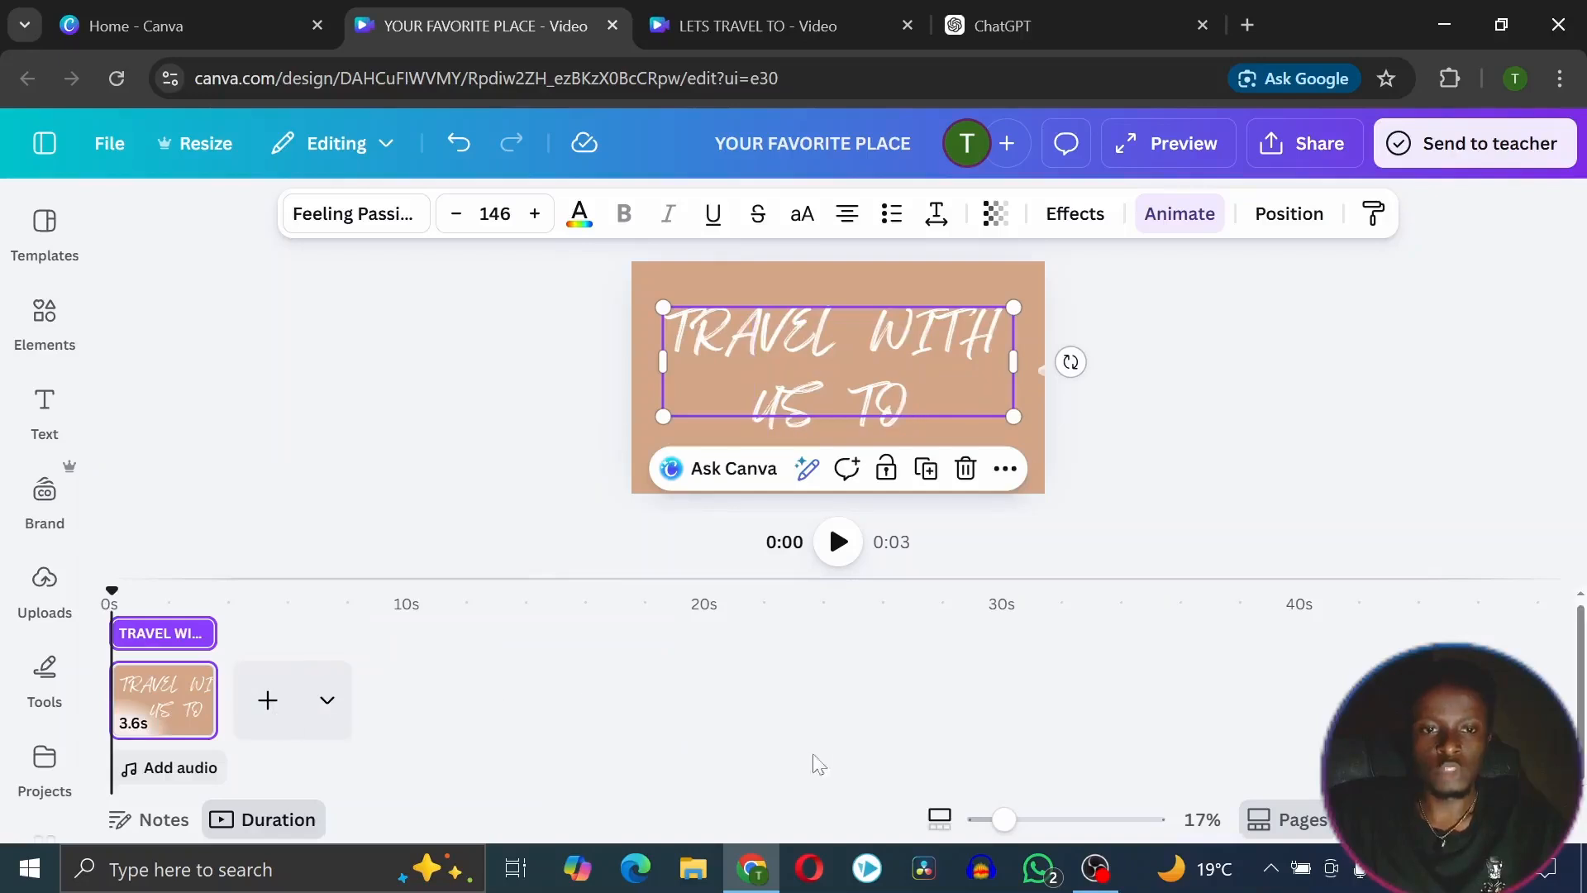
left_click(839, 545)
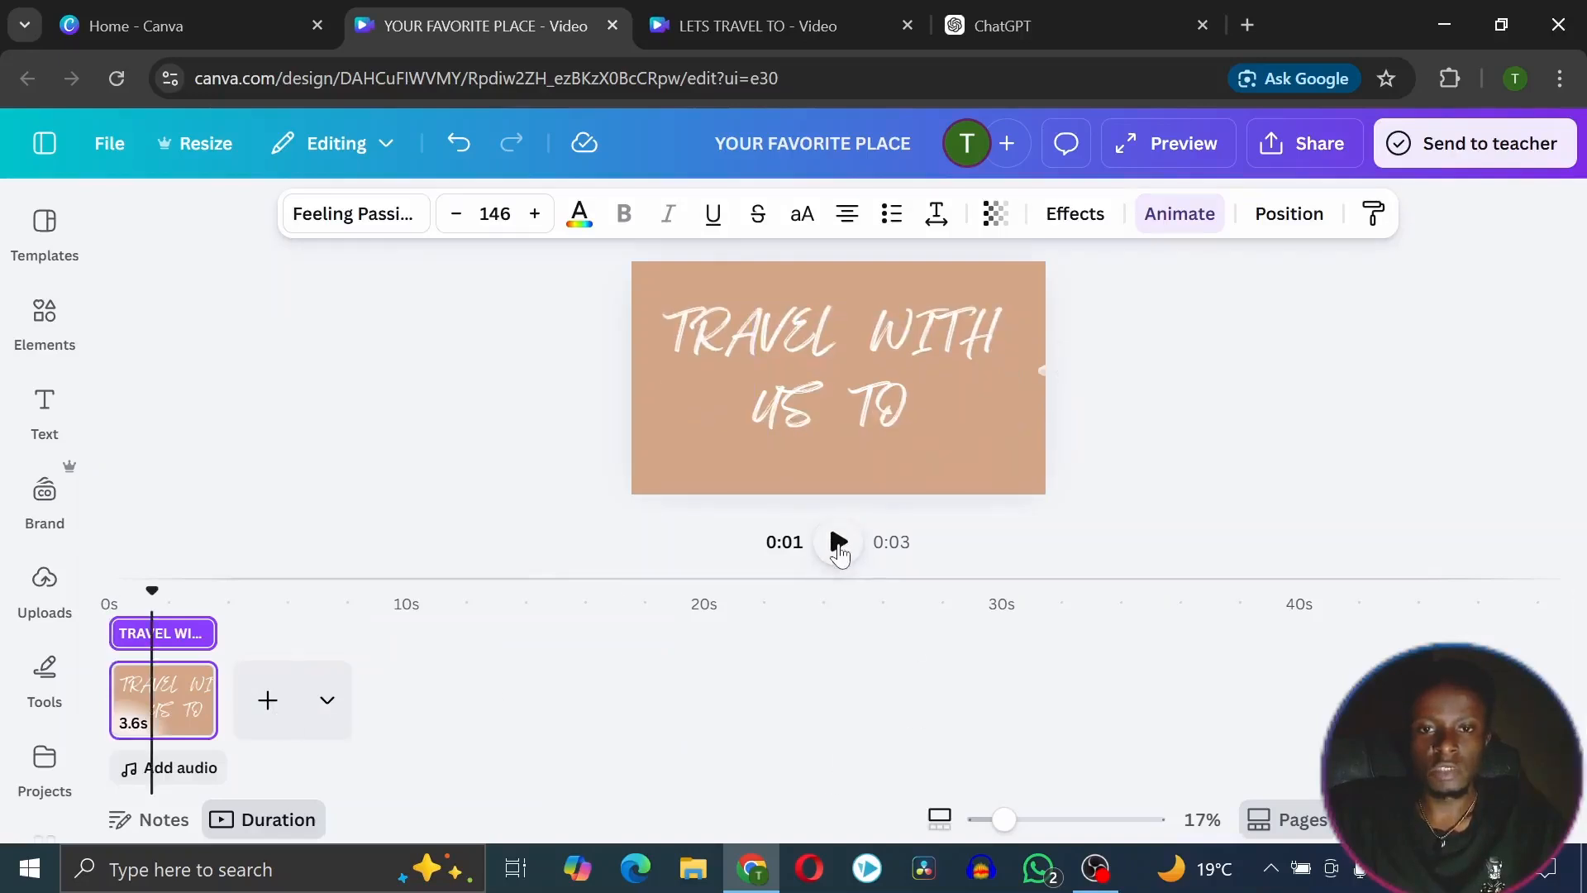
left_click_drag(163, 595, 114, 598)
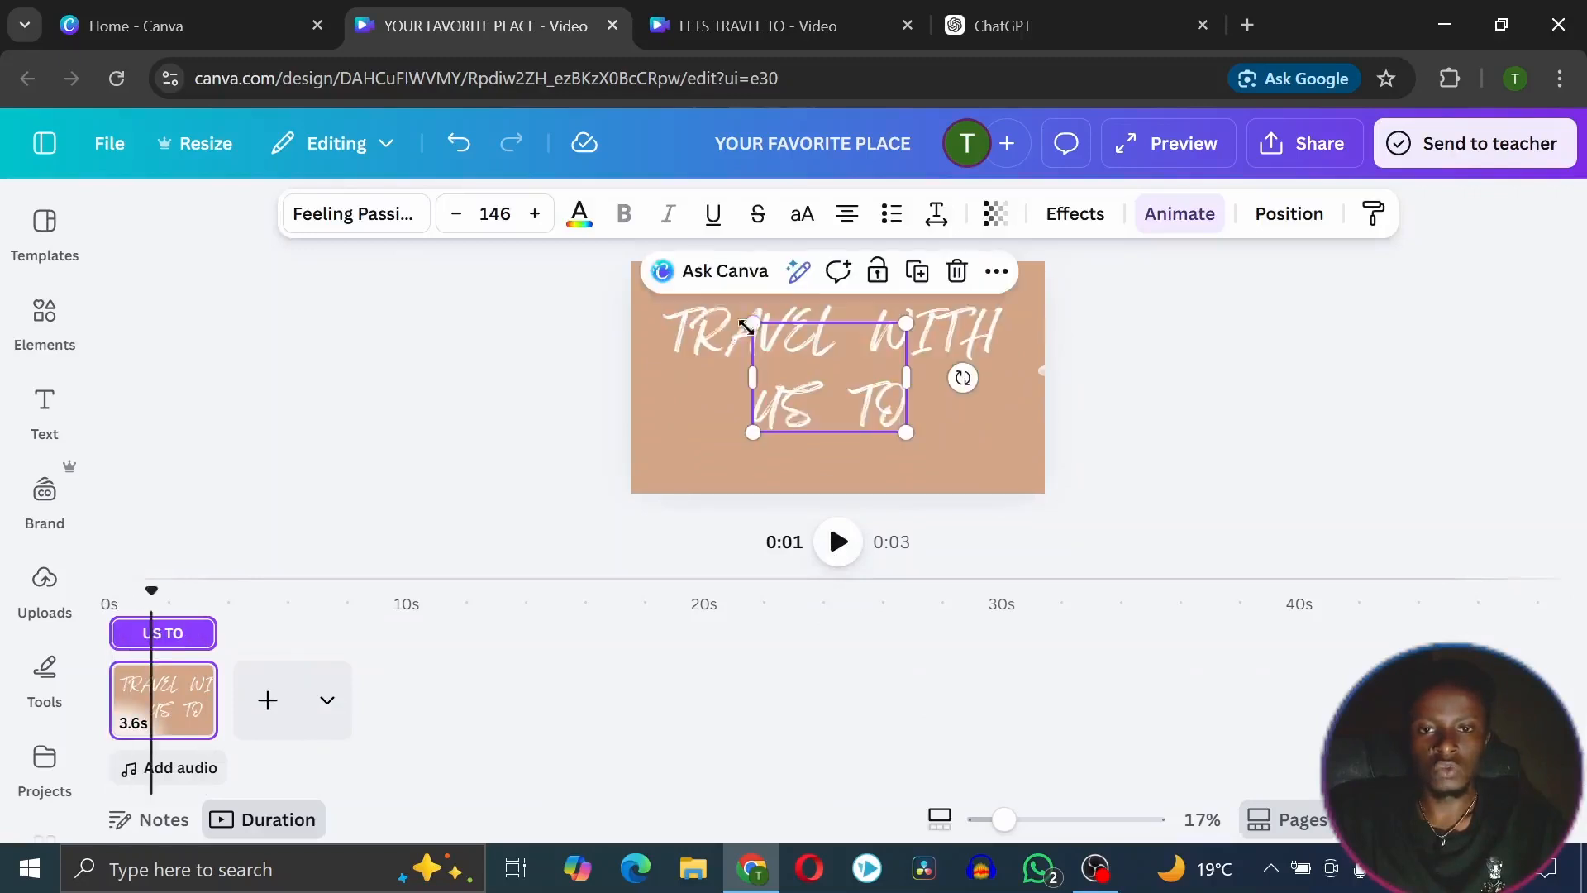
Stagger the text timing so "US TO" starts about 1.5 s in and "TRAVEL WITH" runs for the whole page
left_click(727, 334)
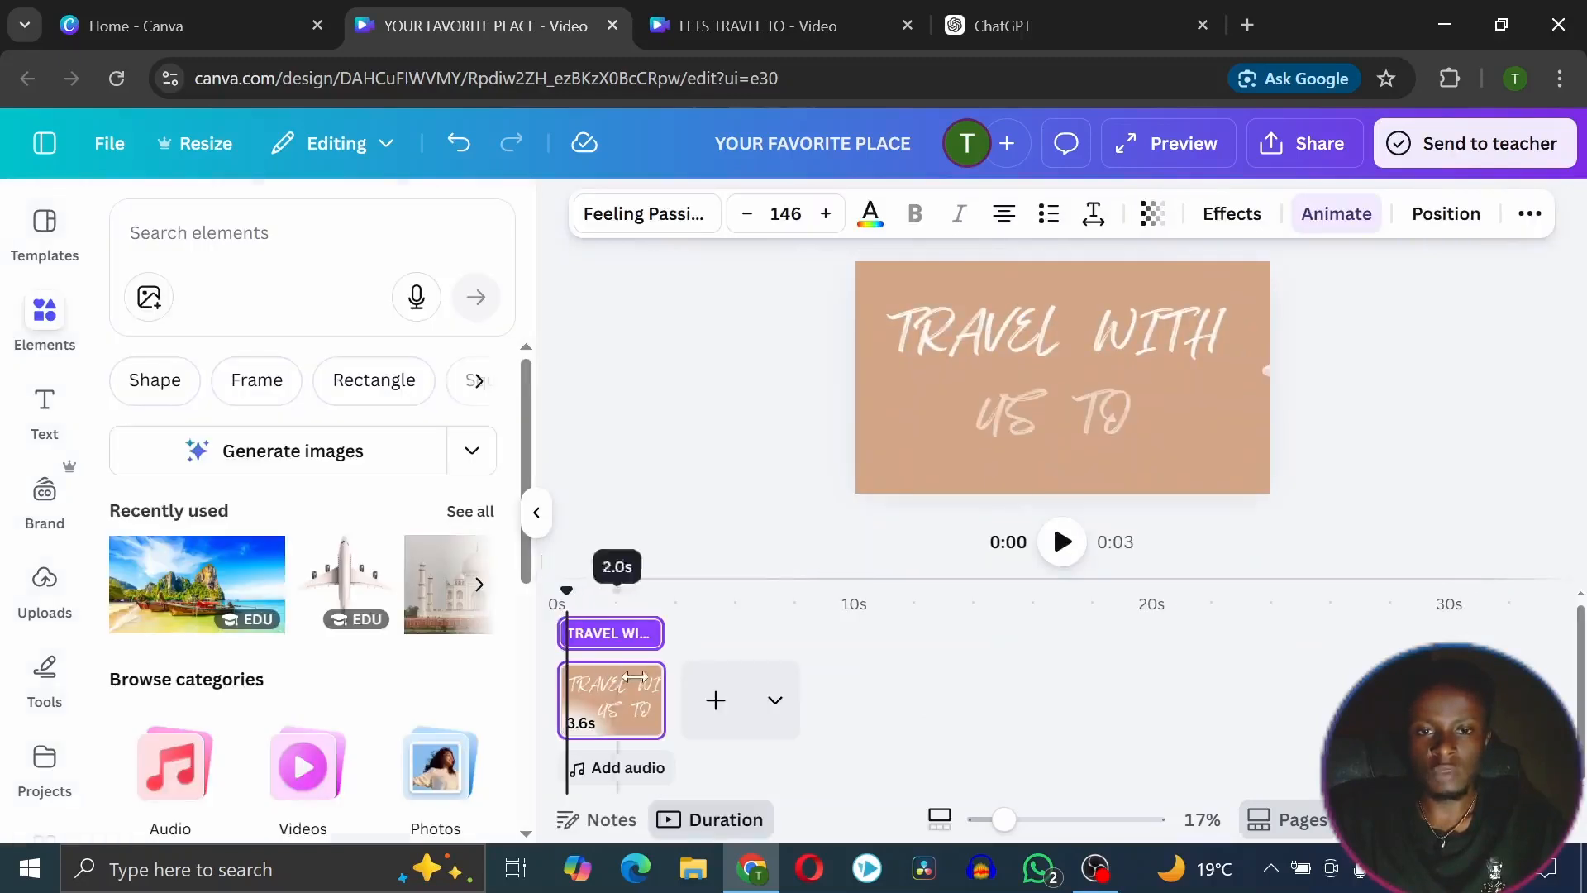
left_click_drag(650, 636, 603, 635)
left_click(1009, 421)
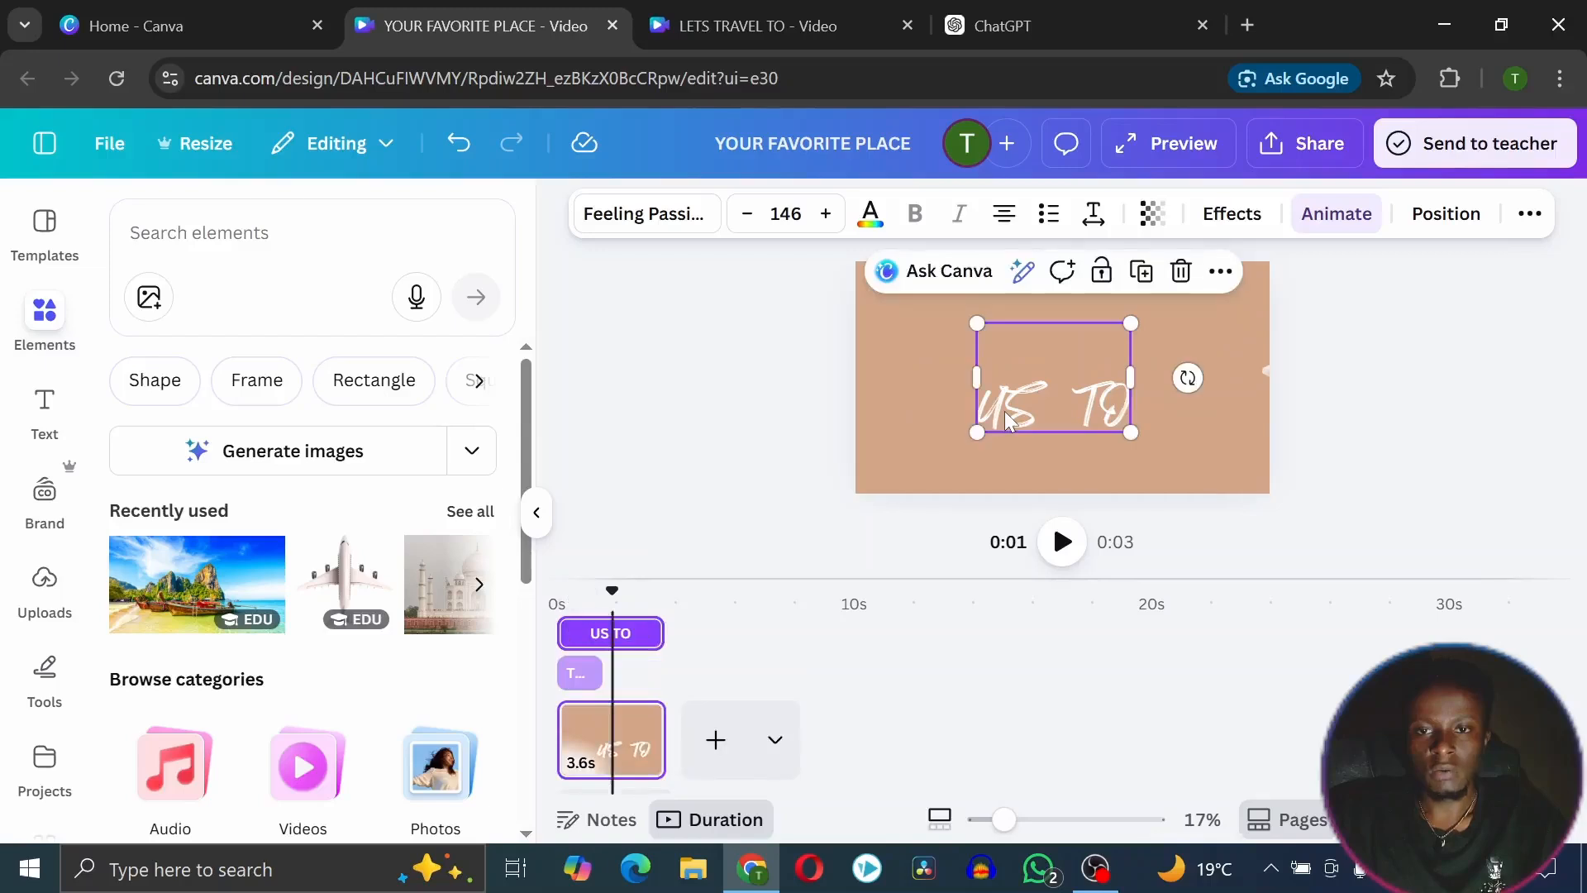
left_click(575, 634)
left_click_drag(560, 634, 659, 634)
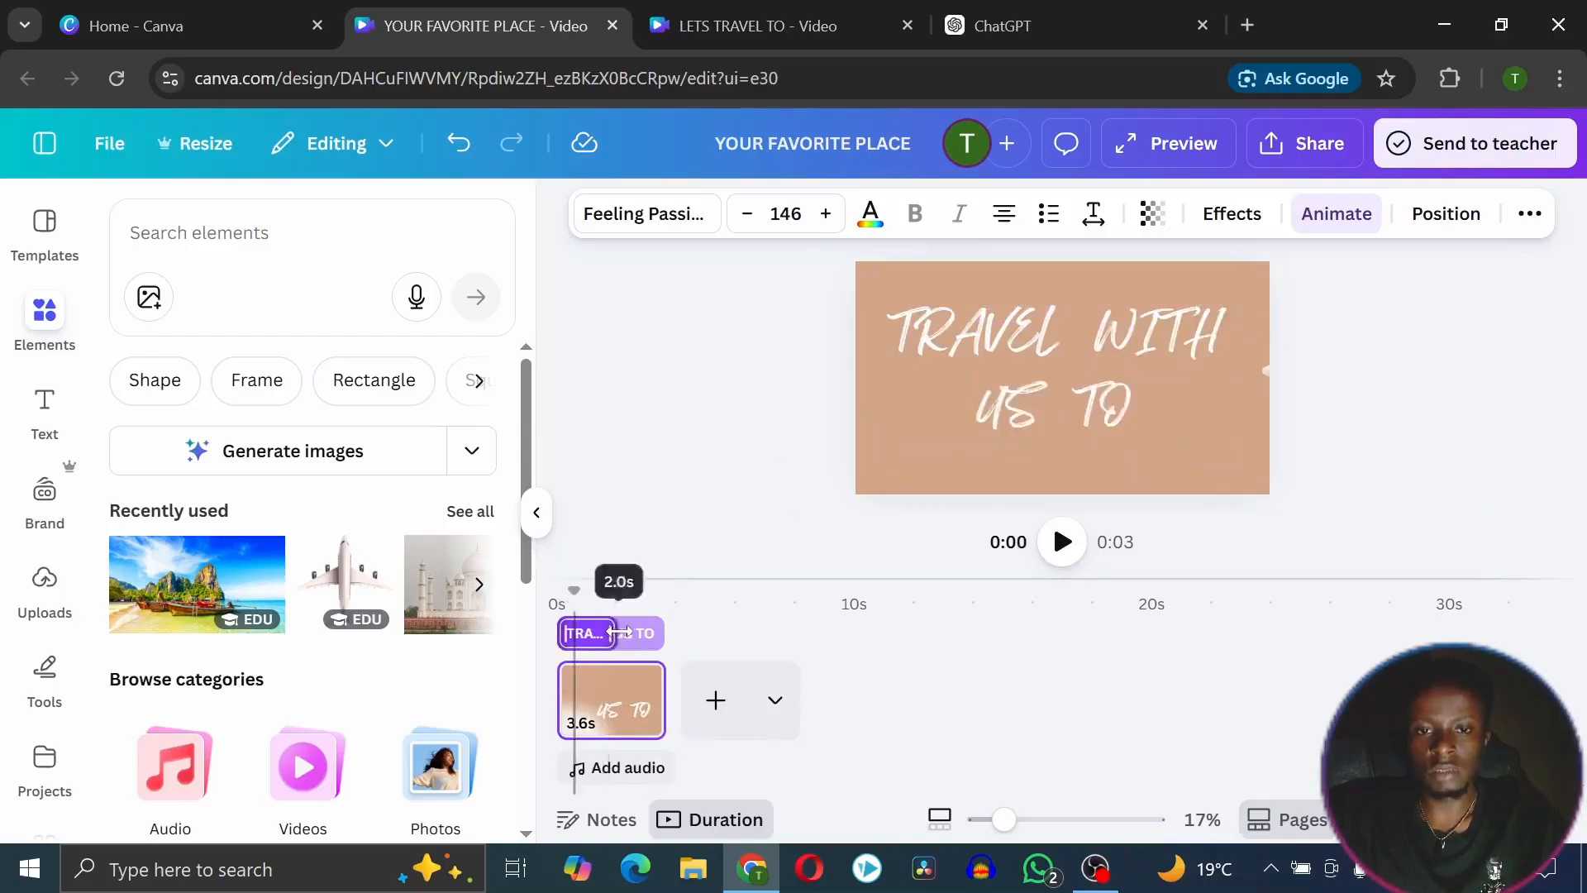
Extend the page duration to 4.2 s and scrub the timeline to check when the two text lines appear
left_click(634, 597)
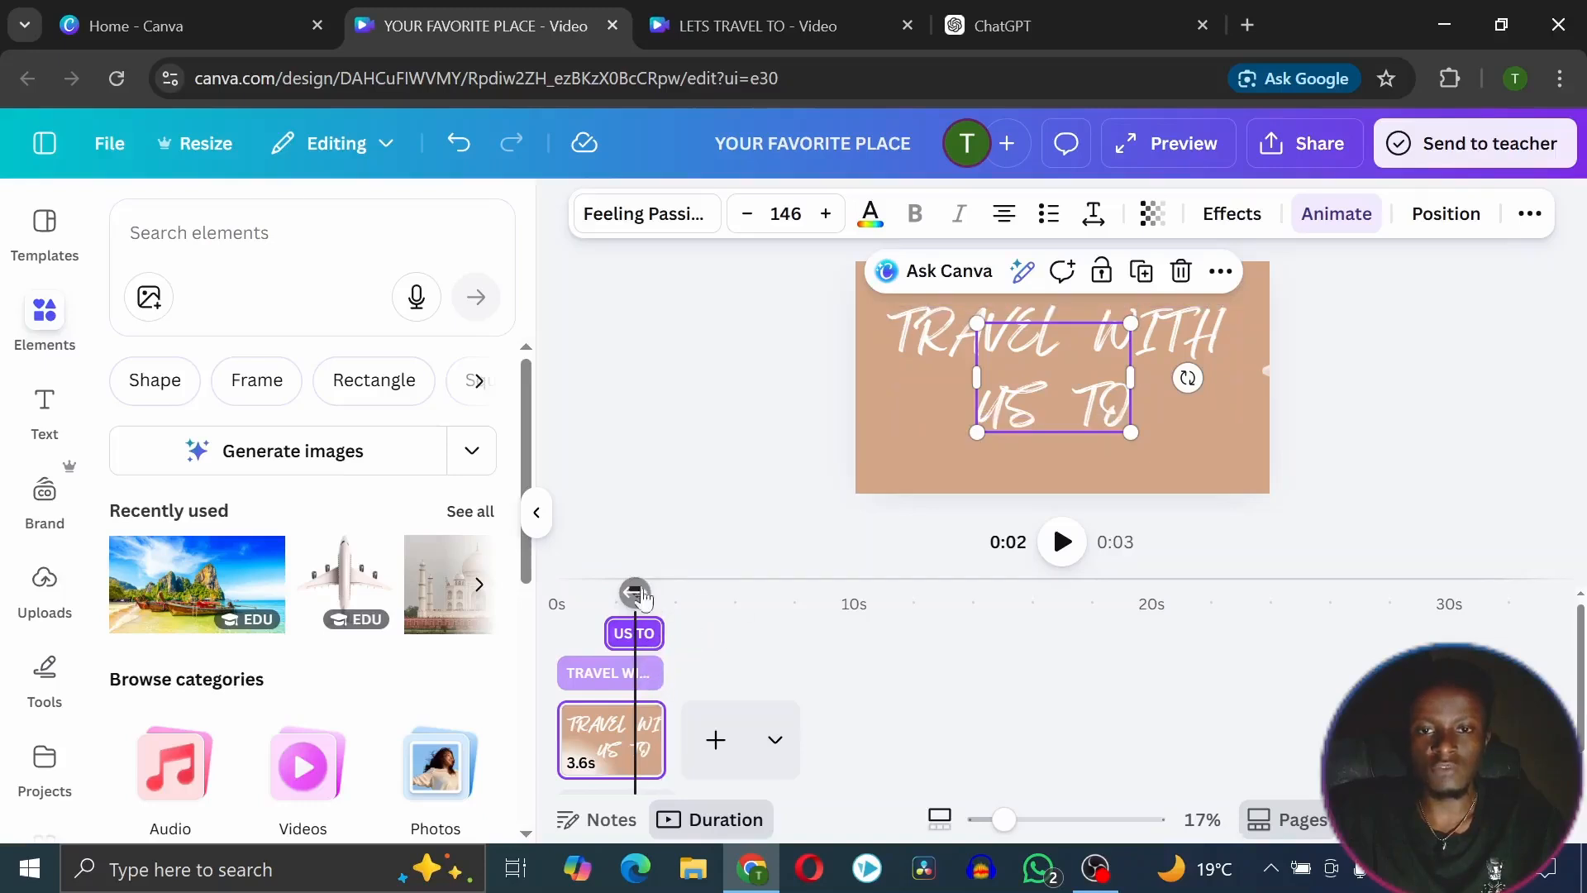
mouse_move(637, 593)
left_mouse_down()
mouse_move(573, 597)
mouse_move(660, 592)
left_mouse_up()
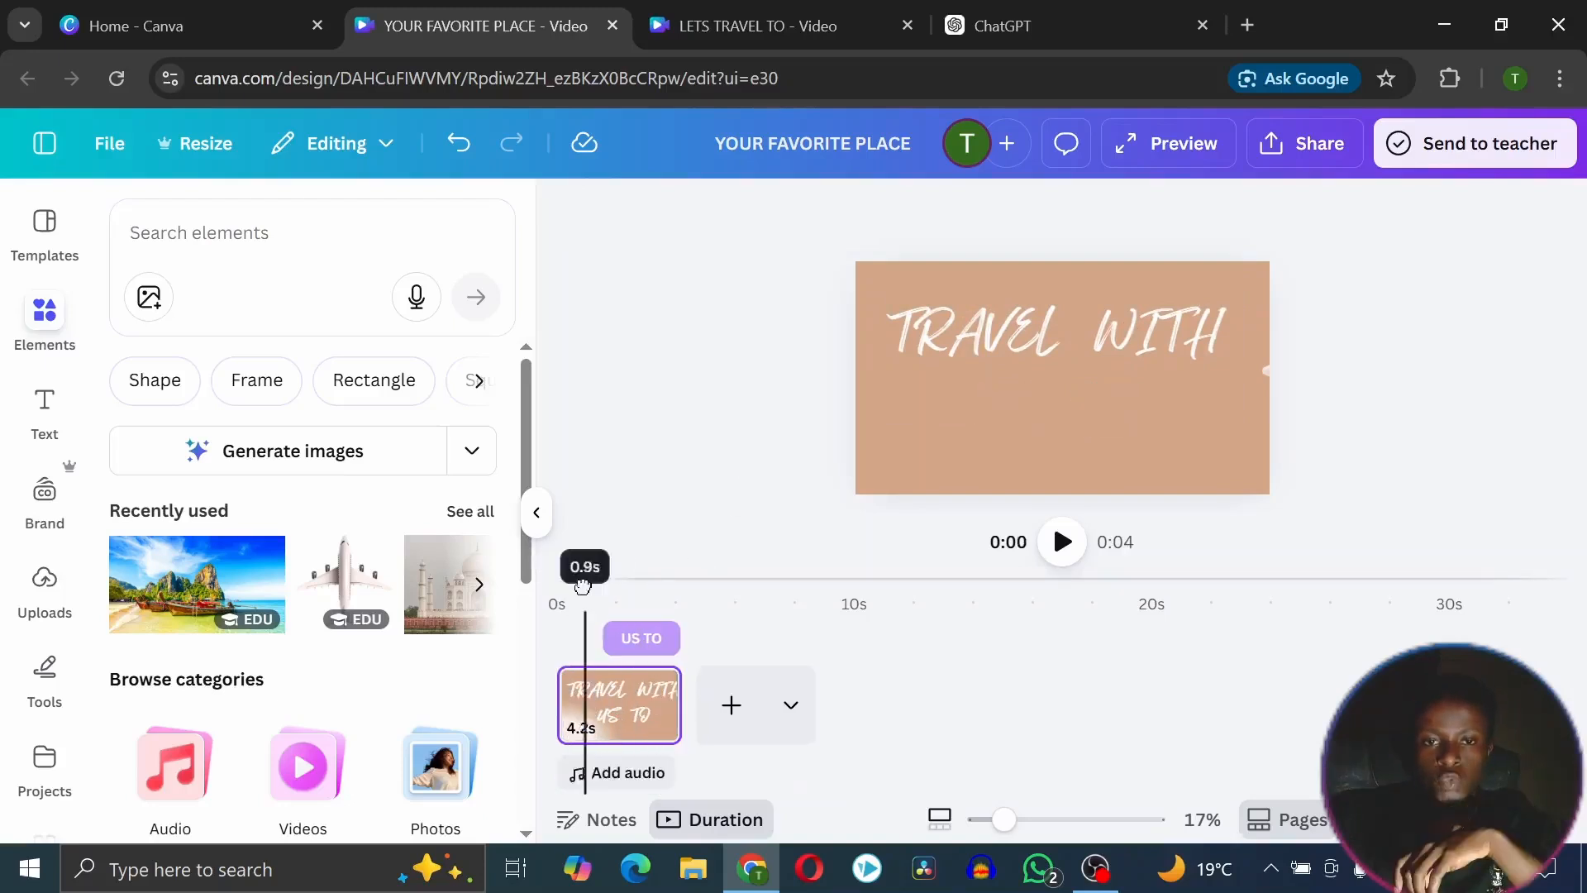
left_click_drag(583, 586, 635, 582)
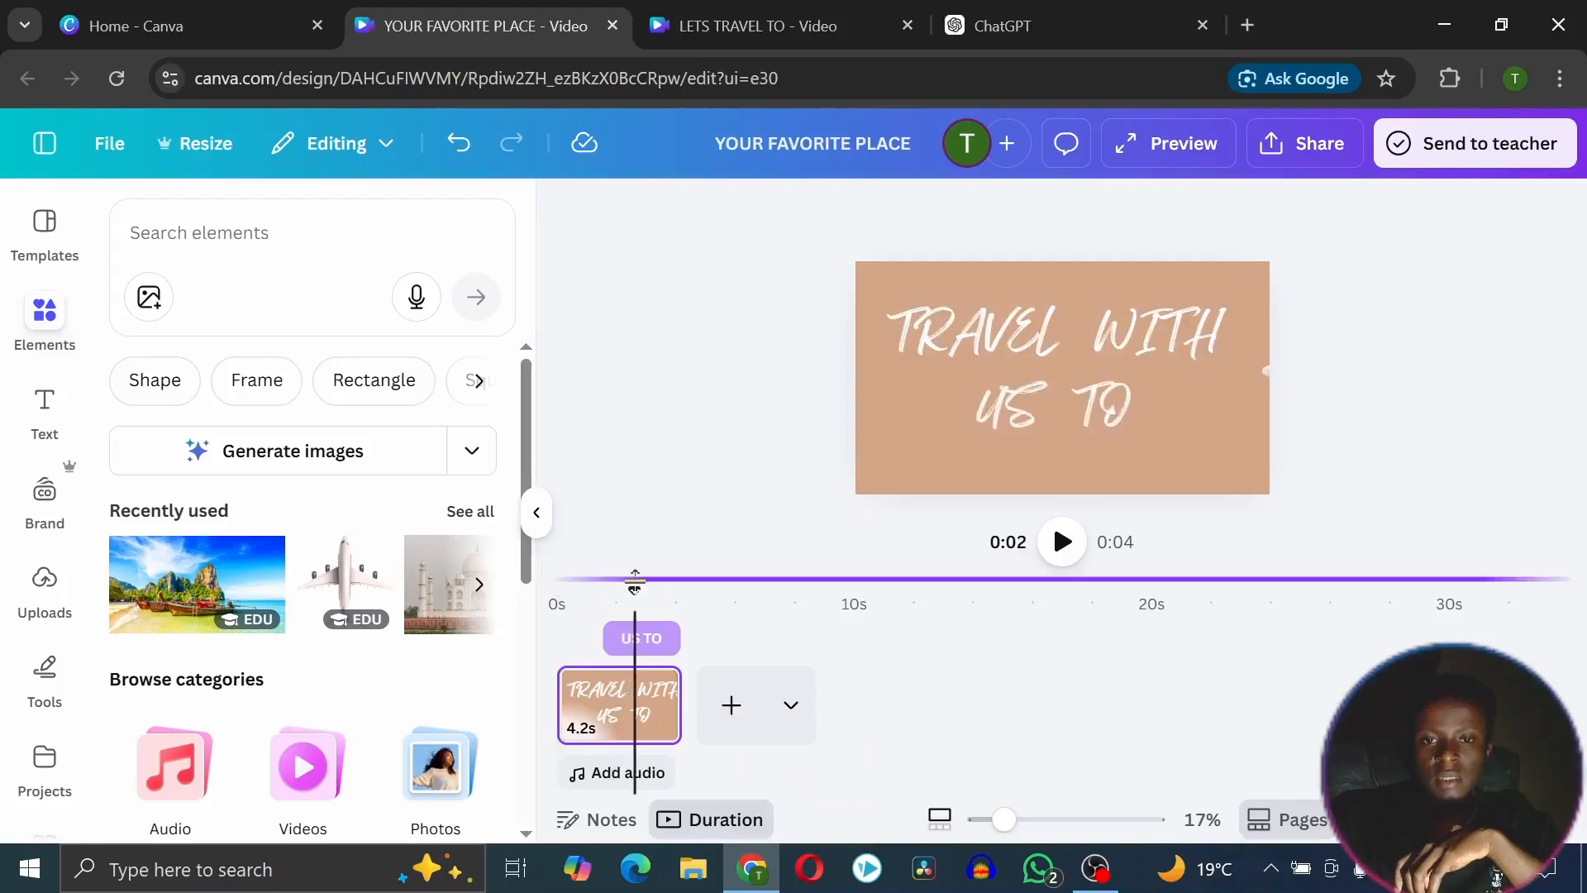
left_click(984, 334)
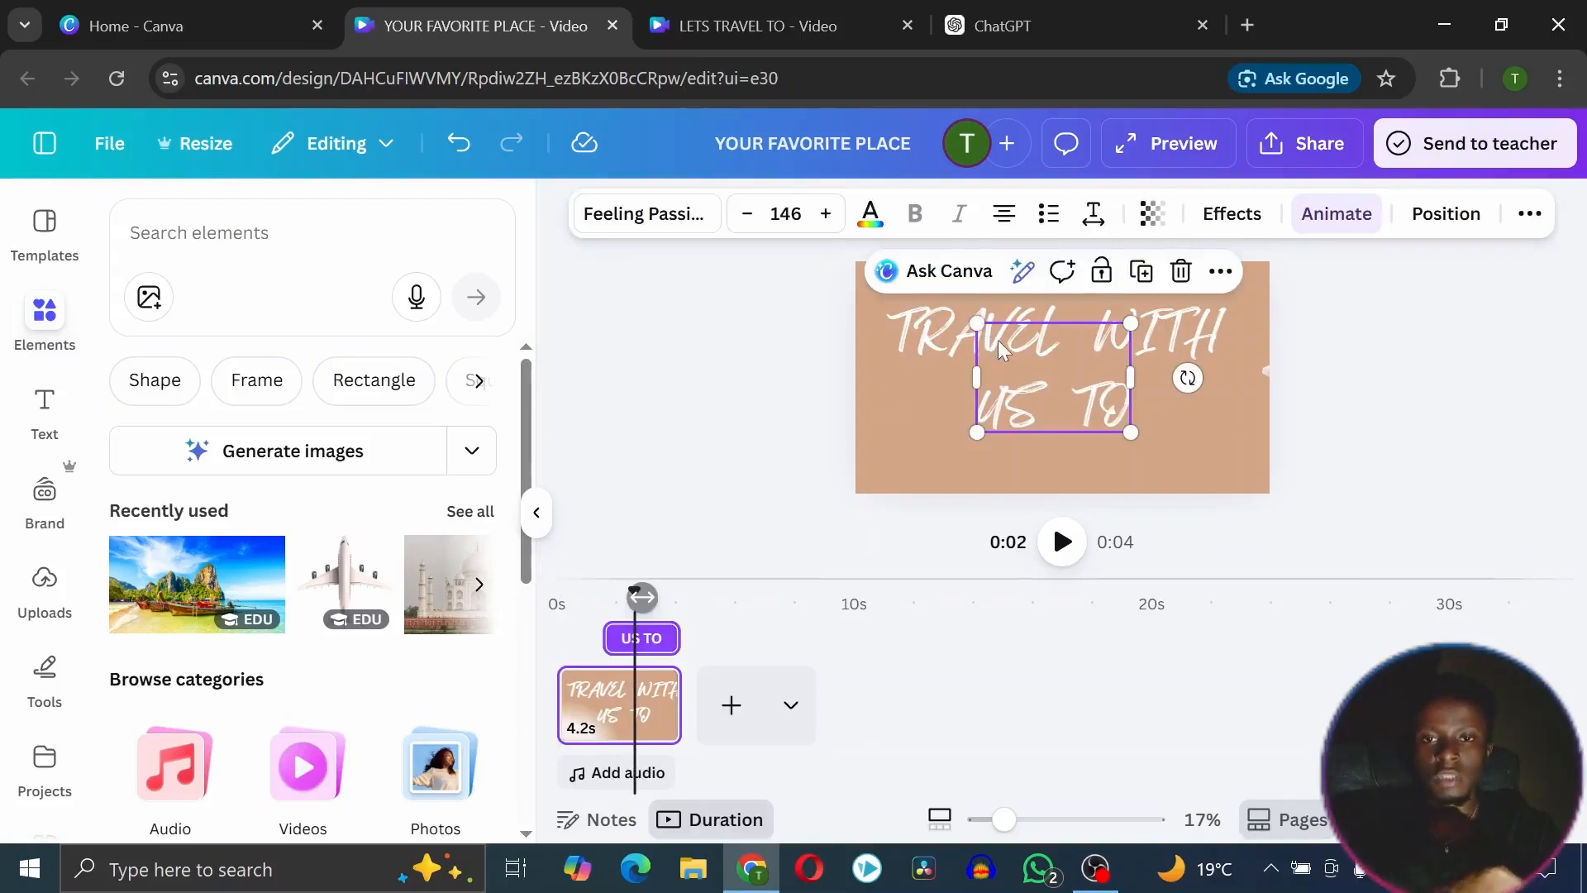
Show the page's layers and move the "YOUR FAVORITE PLACE" text off the page, just past its left edge
right_click(999, 339)
mouse_move(1126, 431)
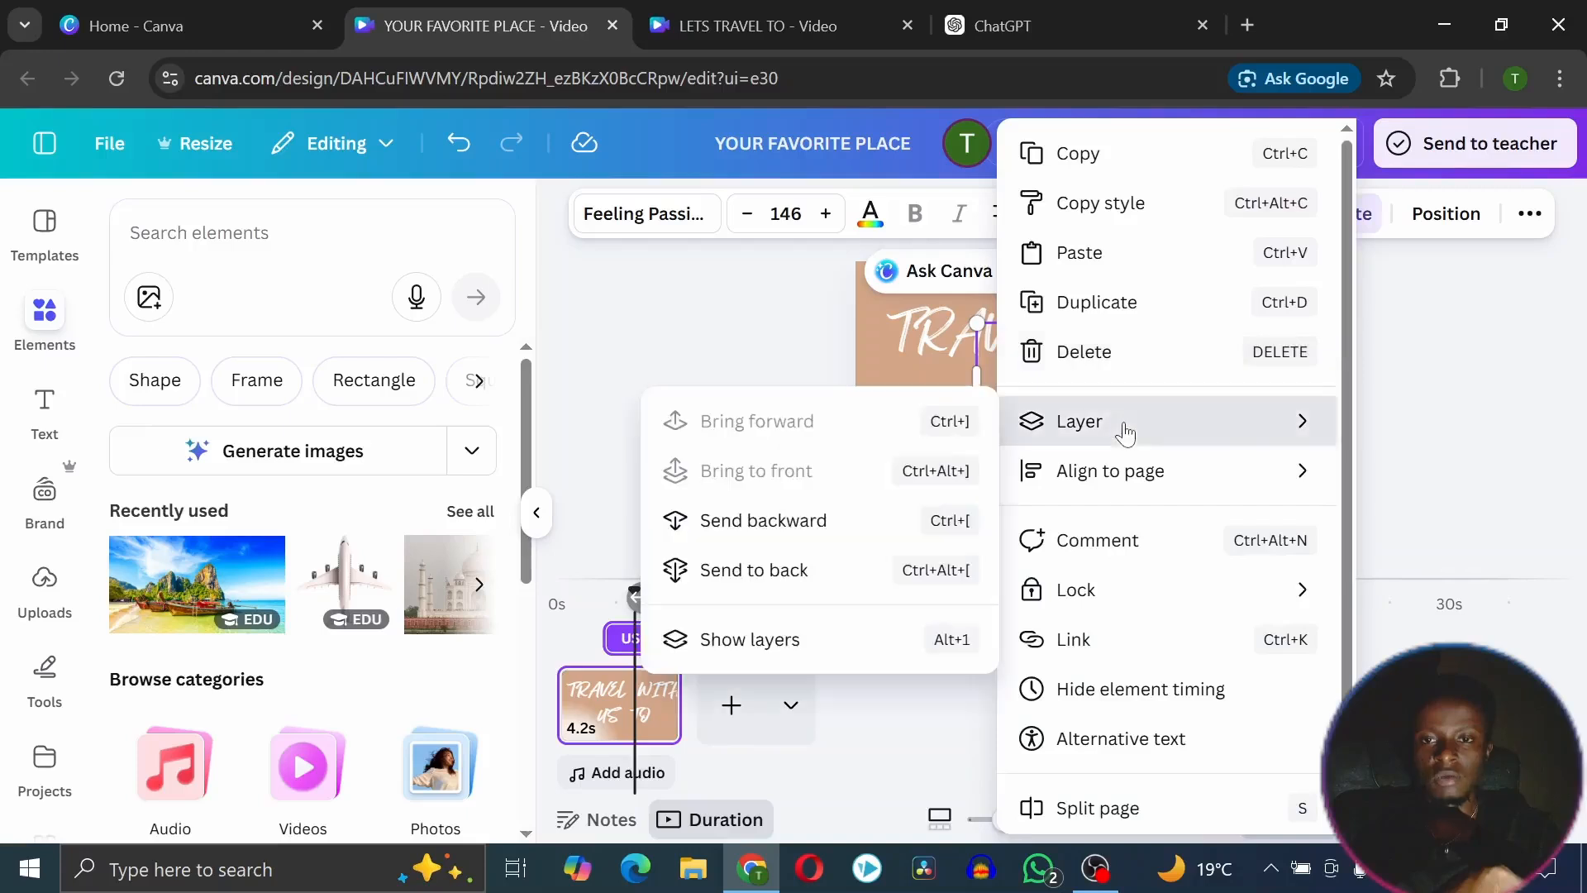
left_click(818, 643)
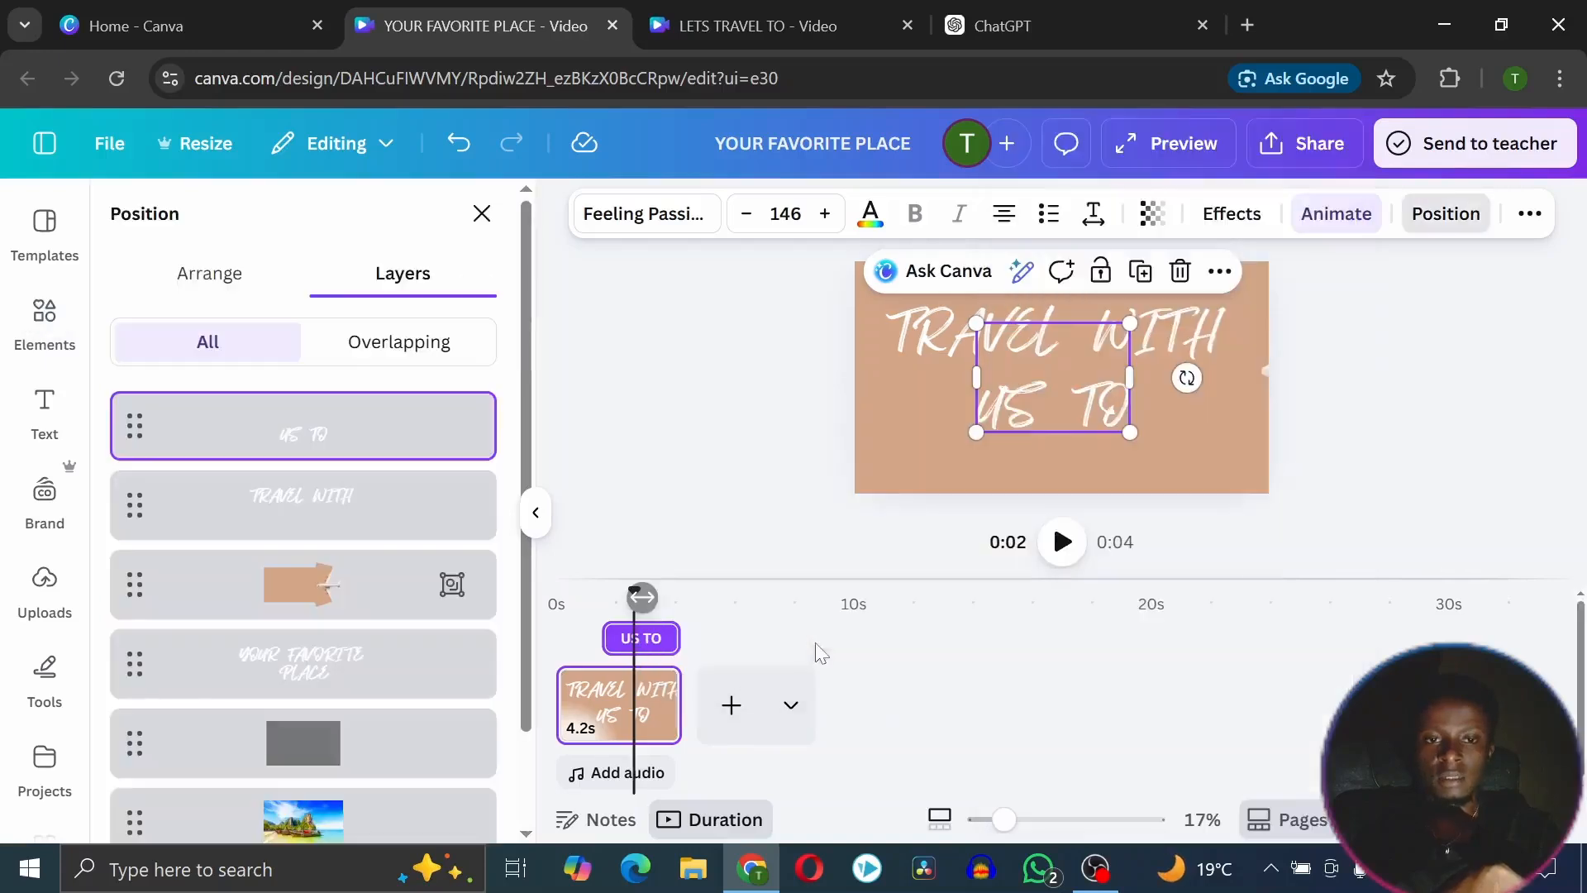
scroll(364, 620, "down", 2)
scroll(364, 620, "up", 2)
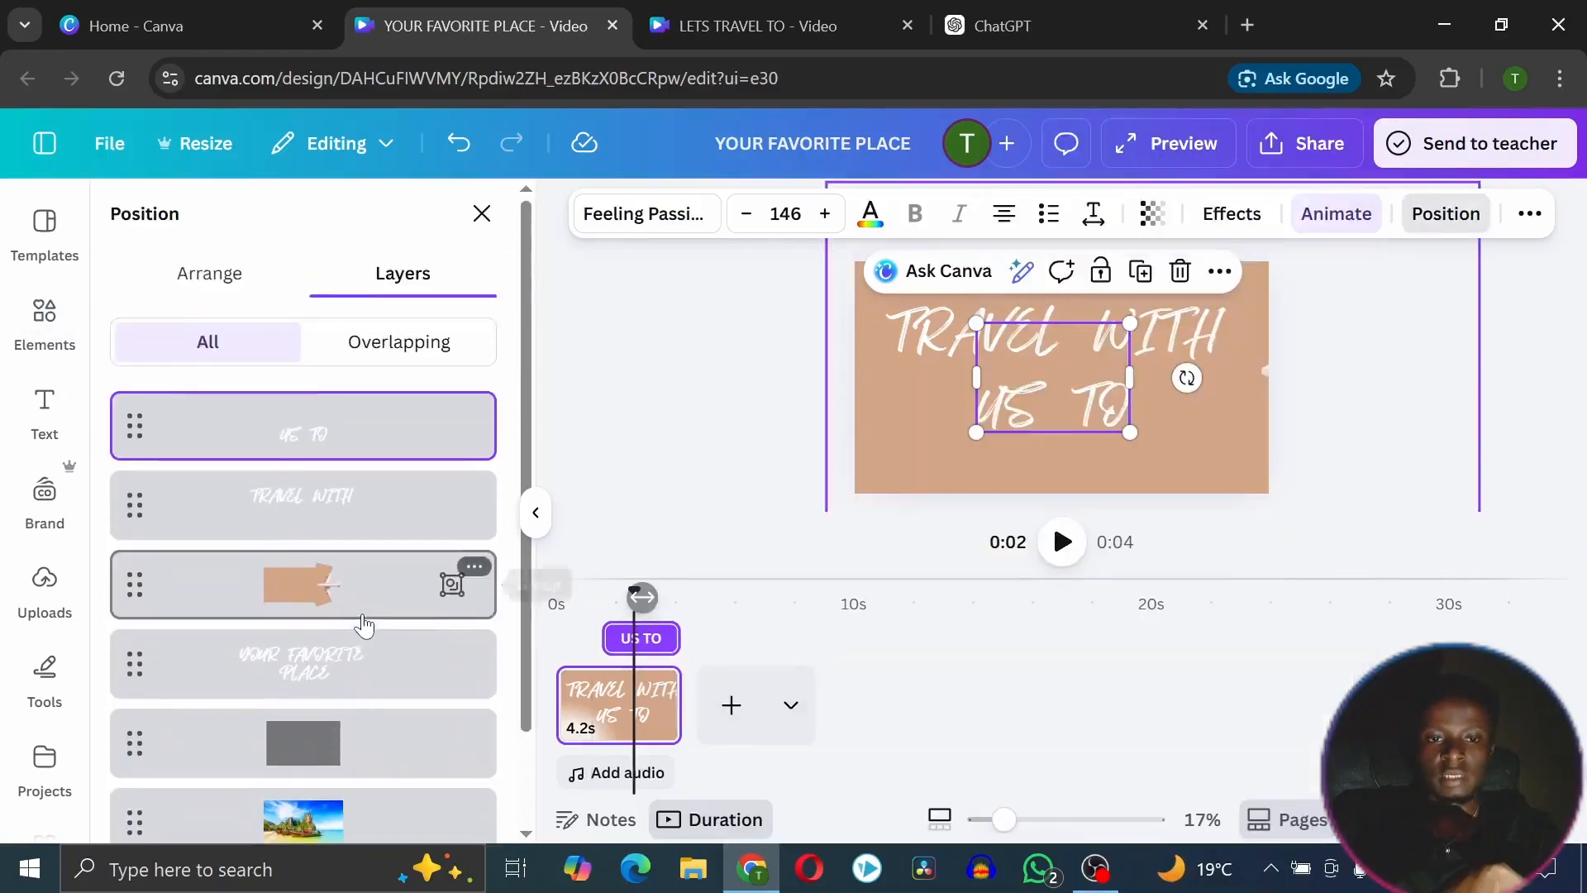
scroll(364, 620, "down", 2)
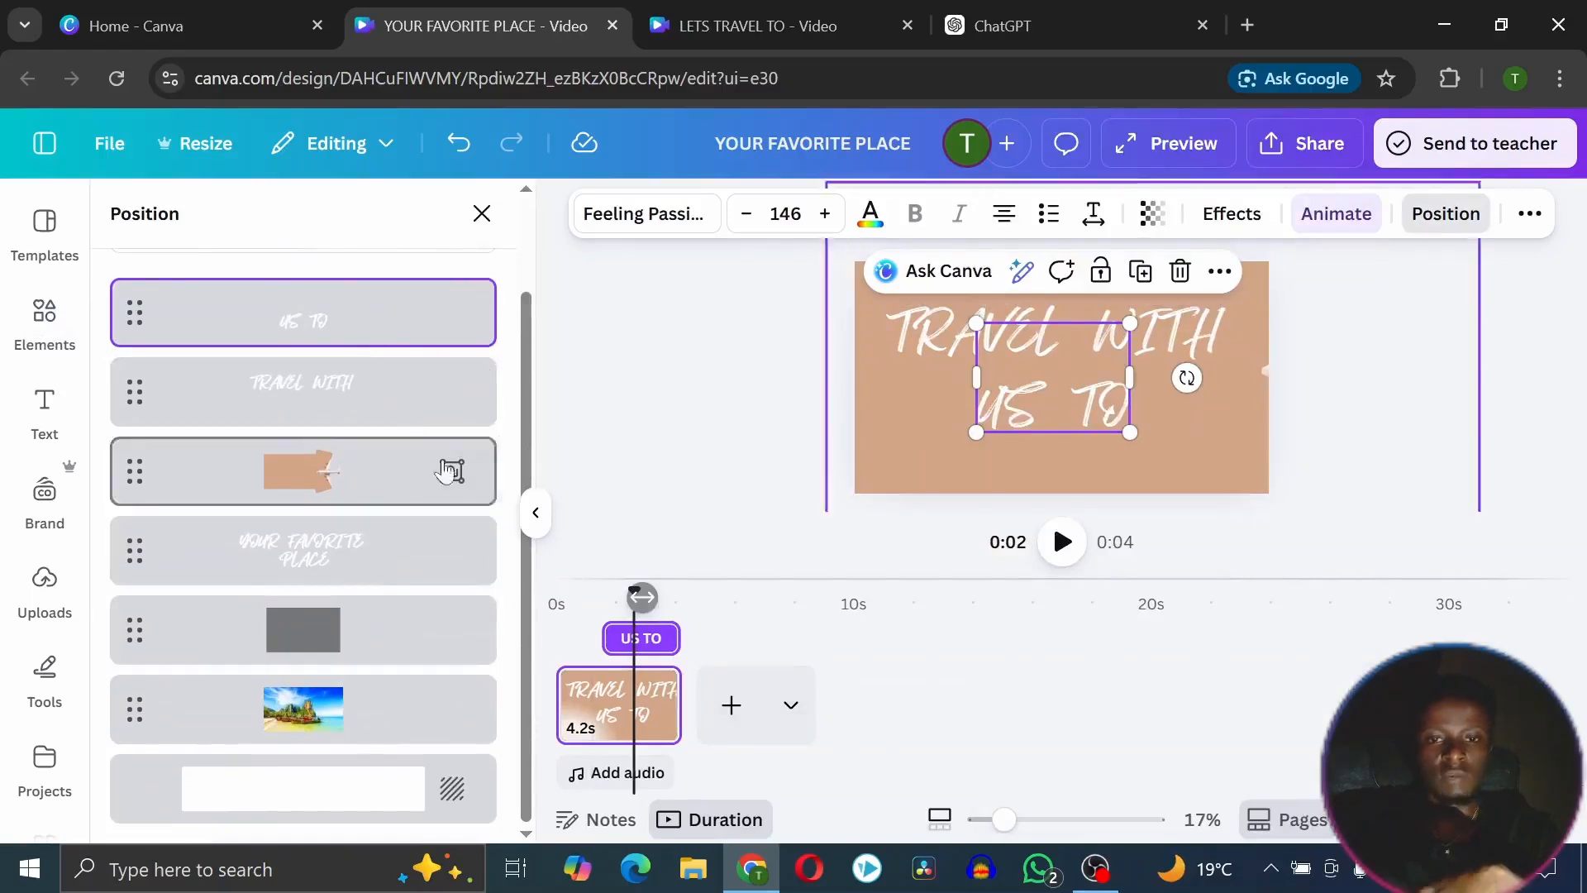
left_click(322, 558)
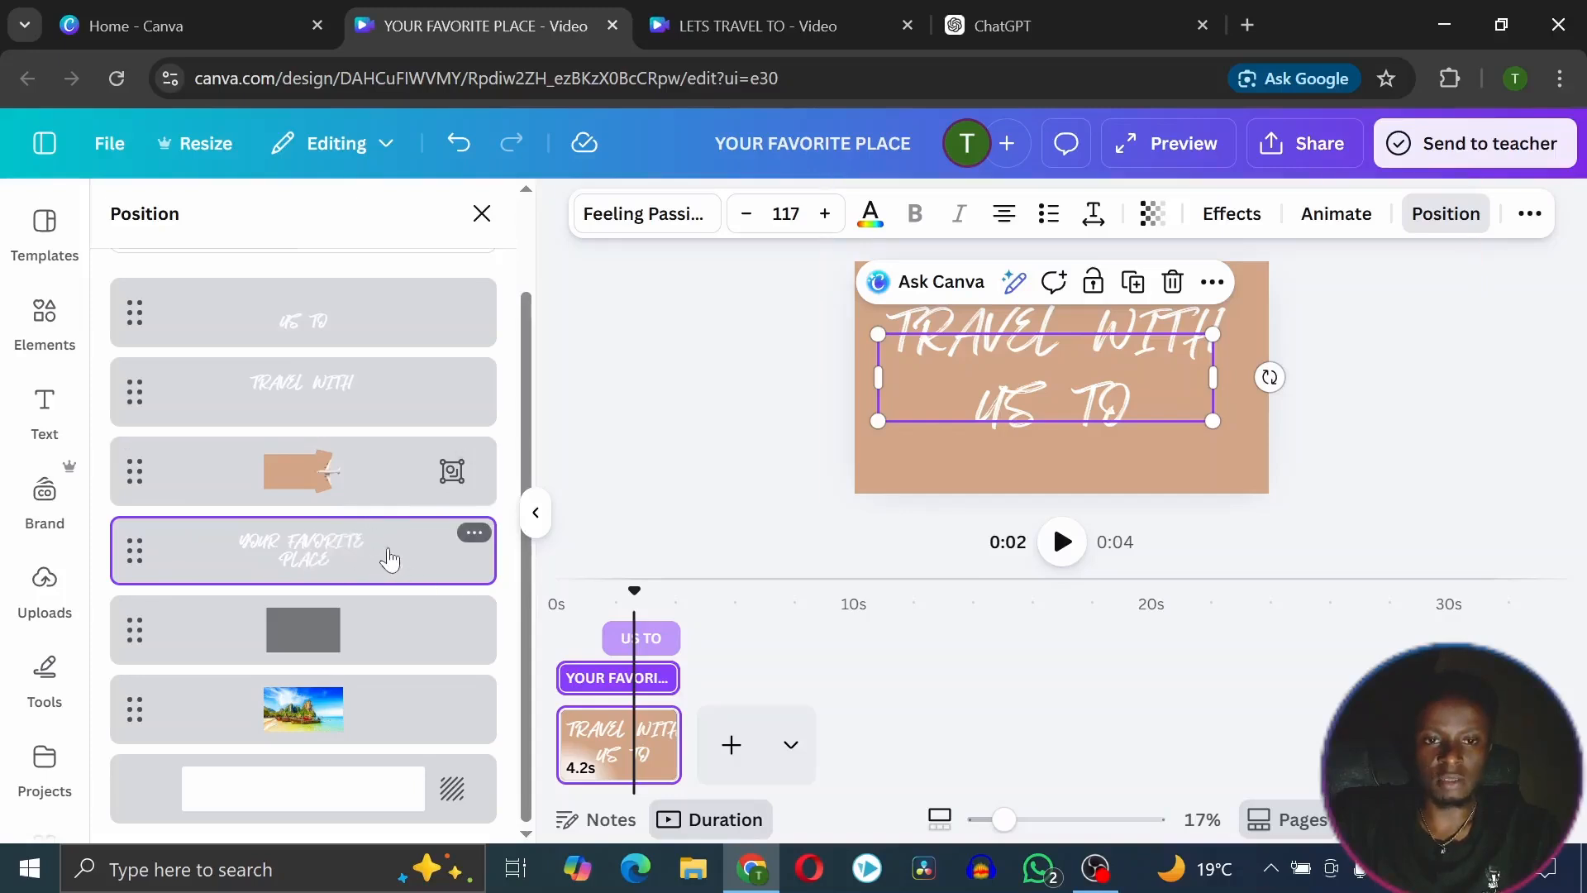
left_click_drag(1195, 347, 536, 411)
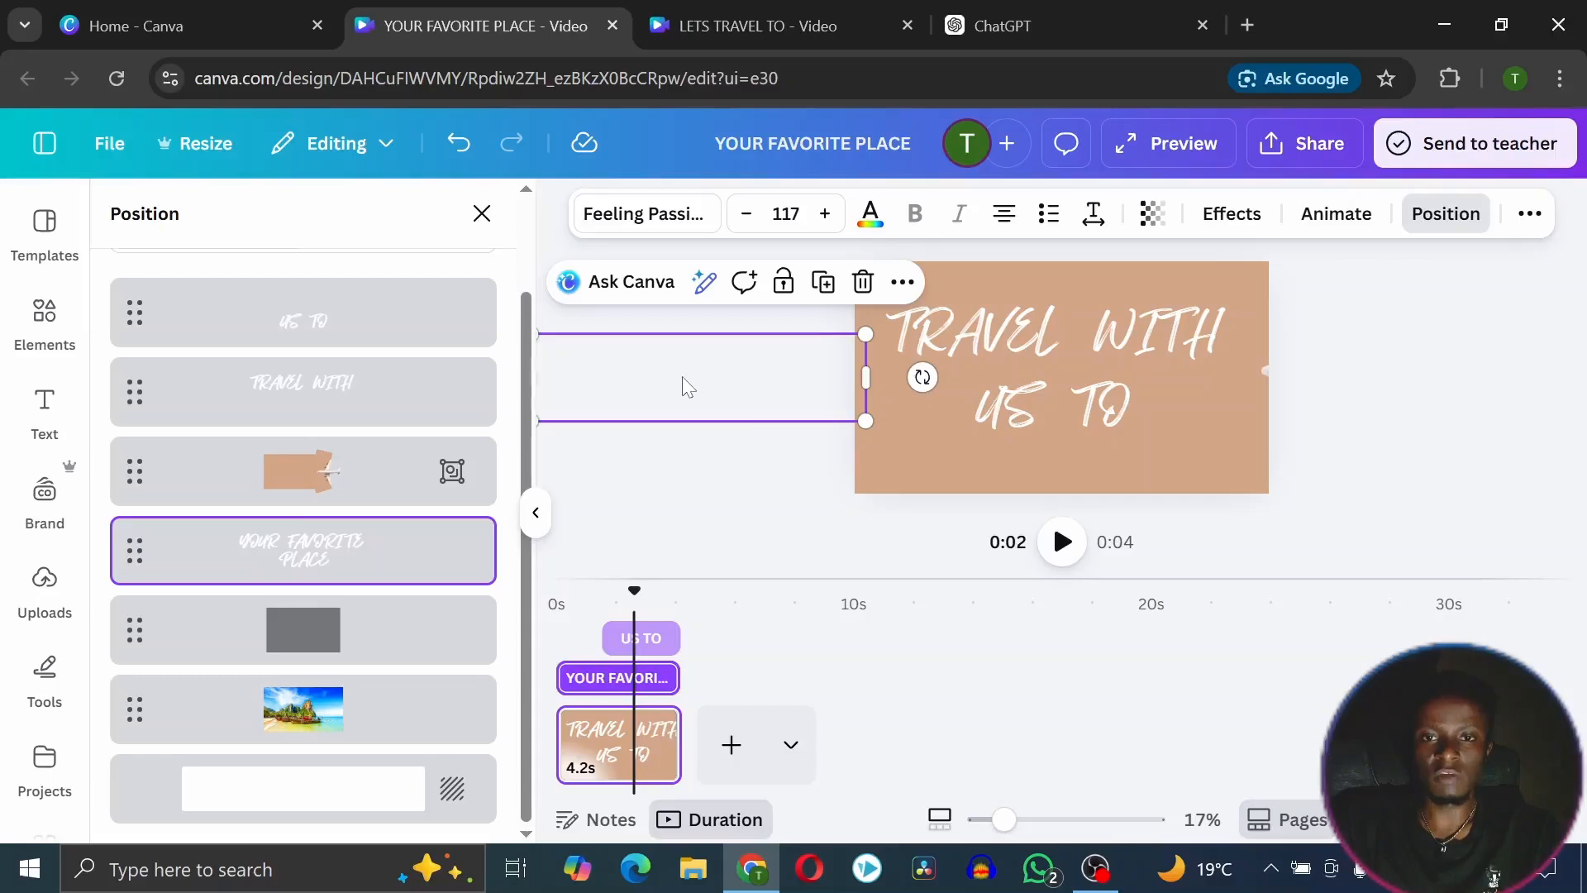
Bring the "YOUR FAVORITE PLACE" layer to the top, nudge it slightly right, and return it beneath the plane group
left_click(373, 483)
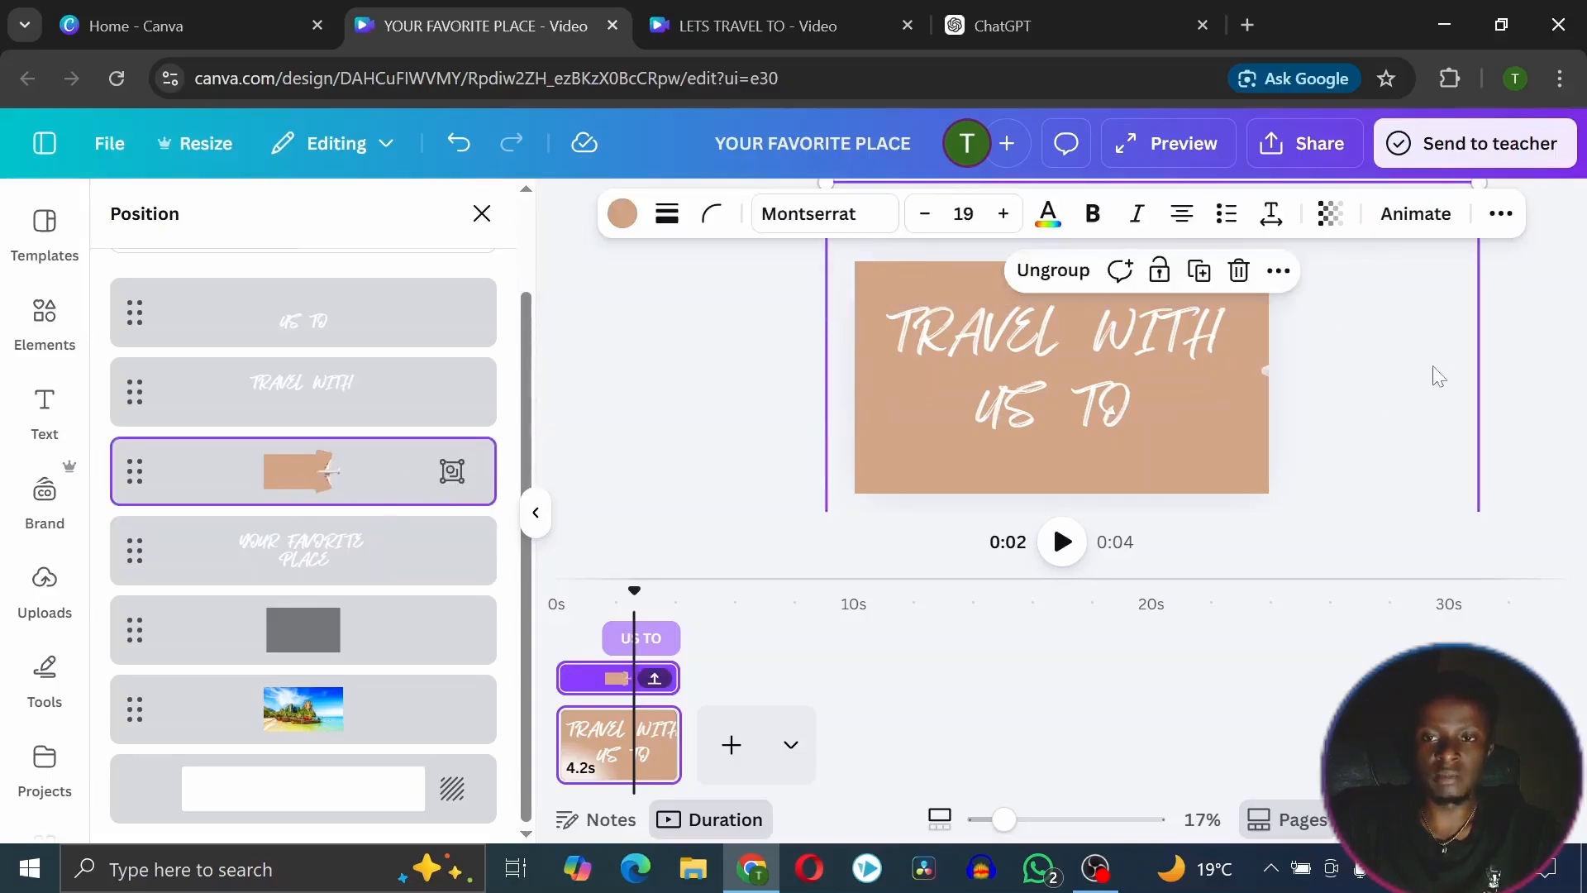
left_click(821, 386)
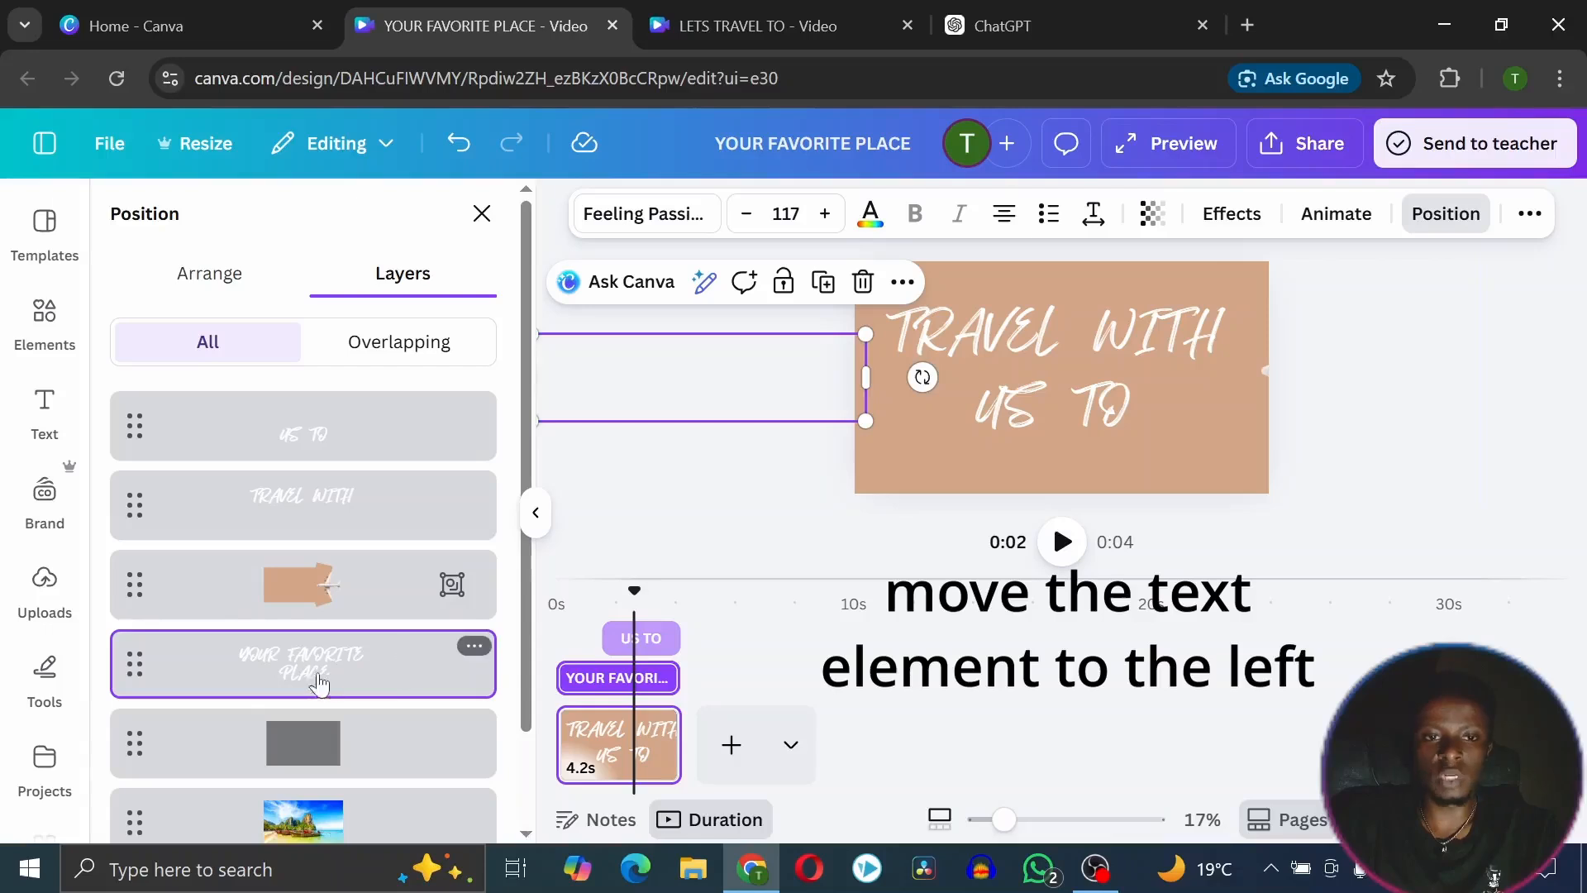
left_click_drag(315, 668, 315, 390)
mouse_move(710, 376)
left_mouse_down()
mouse_move(790, 383)
mouse_move(716, 376)
left_mouse_up()
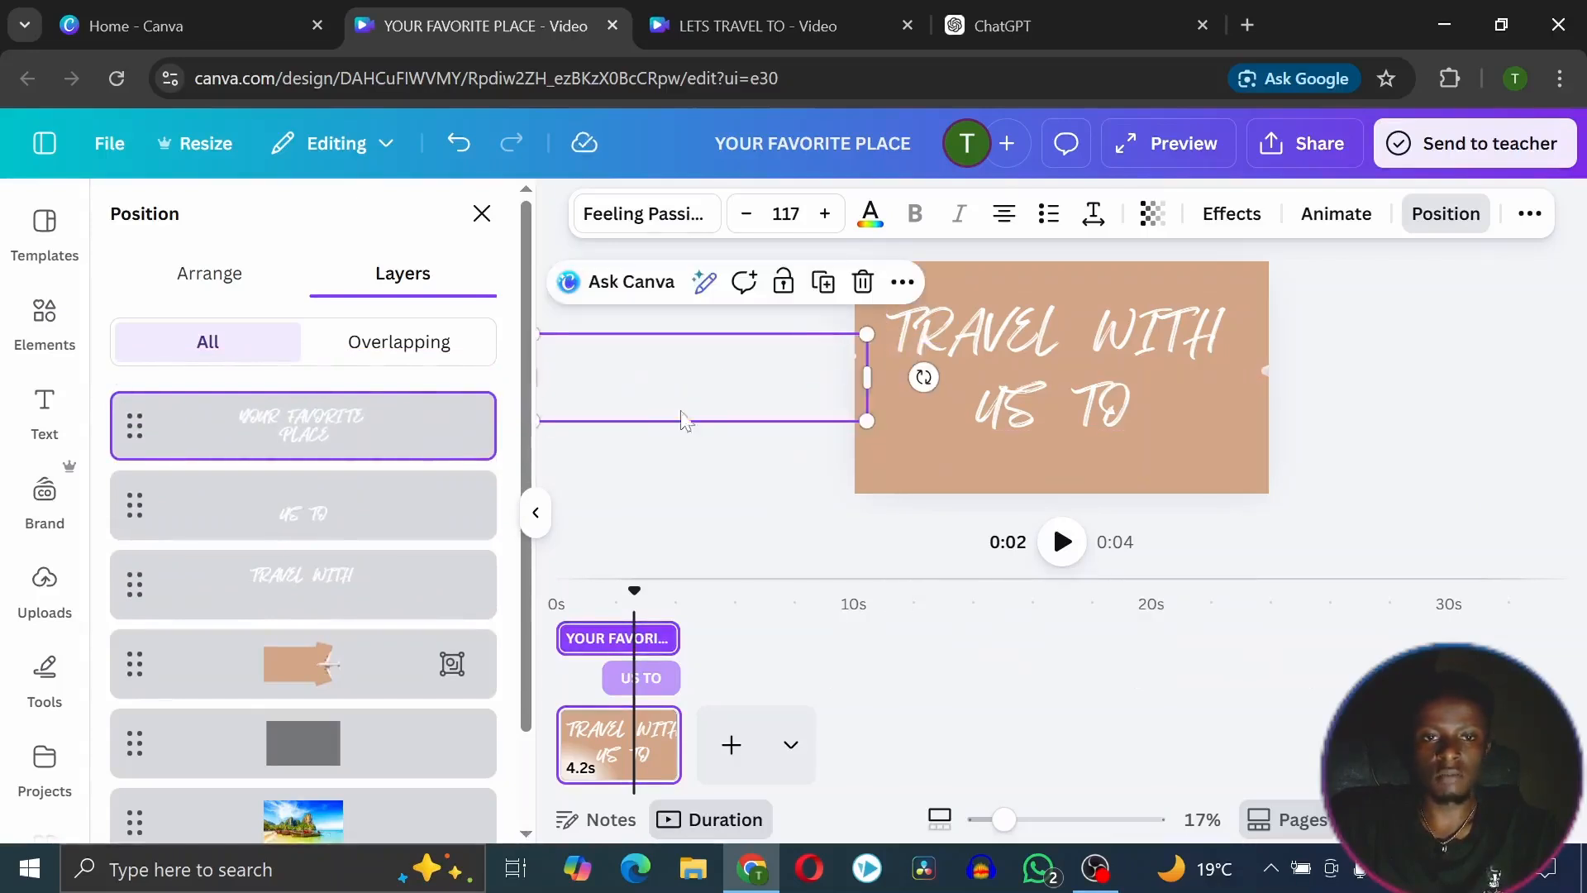
left_click_drag(334, 431, 348, 671)
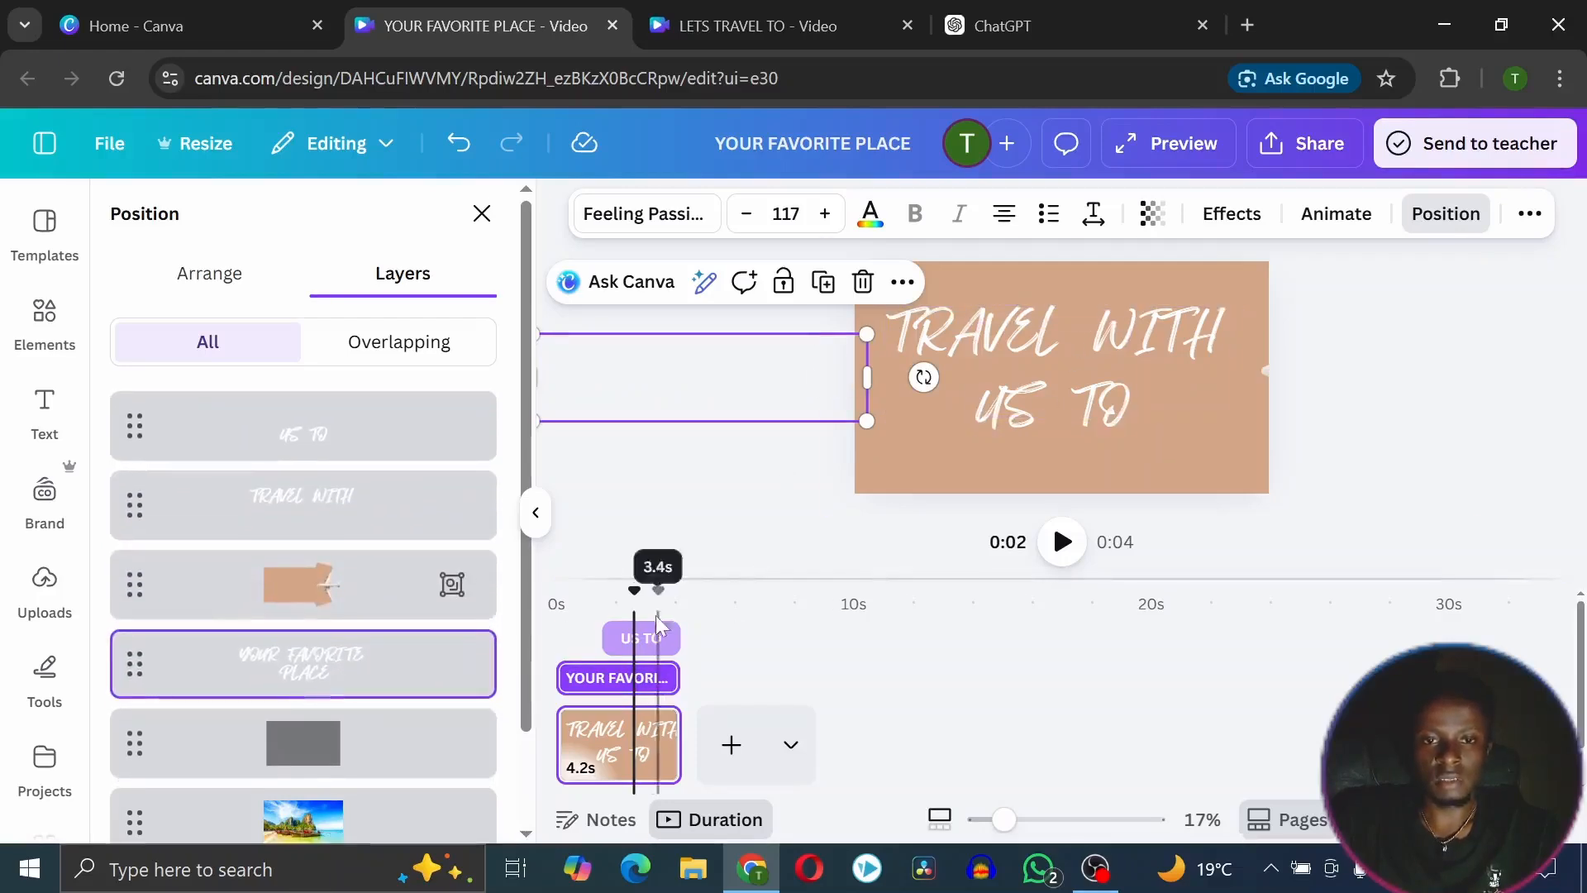
Duplicate the 4.2 s "TRAVEL WITH US TO" page
left_click(655, 743)
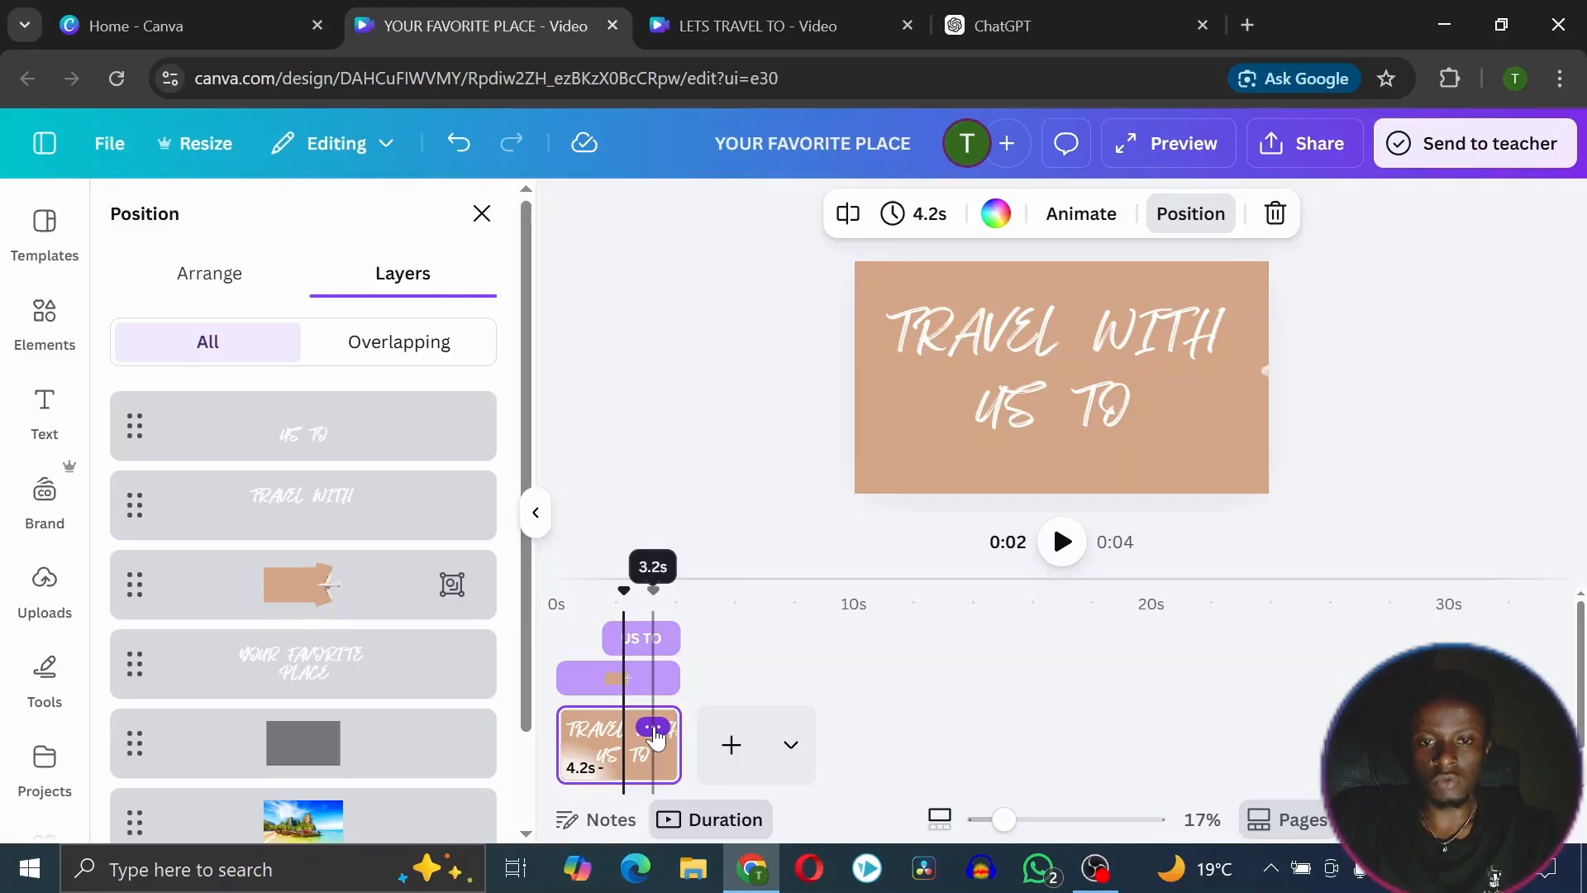
left_click(653, 729)
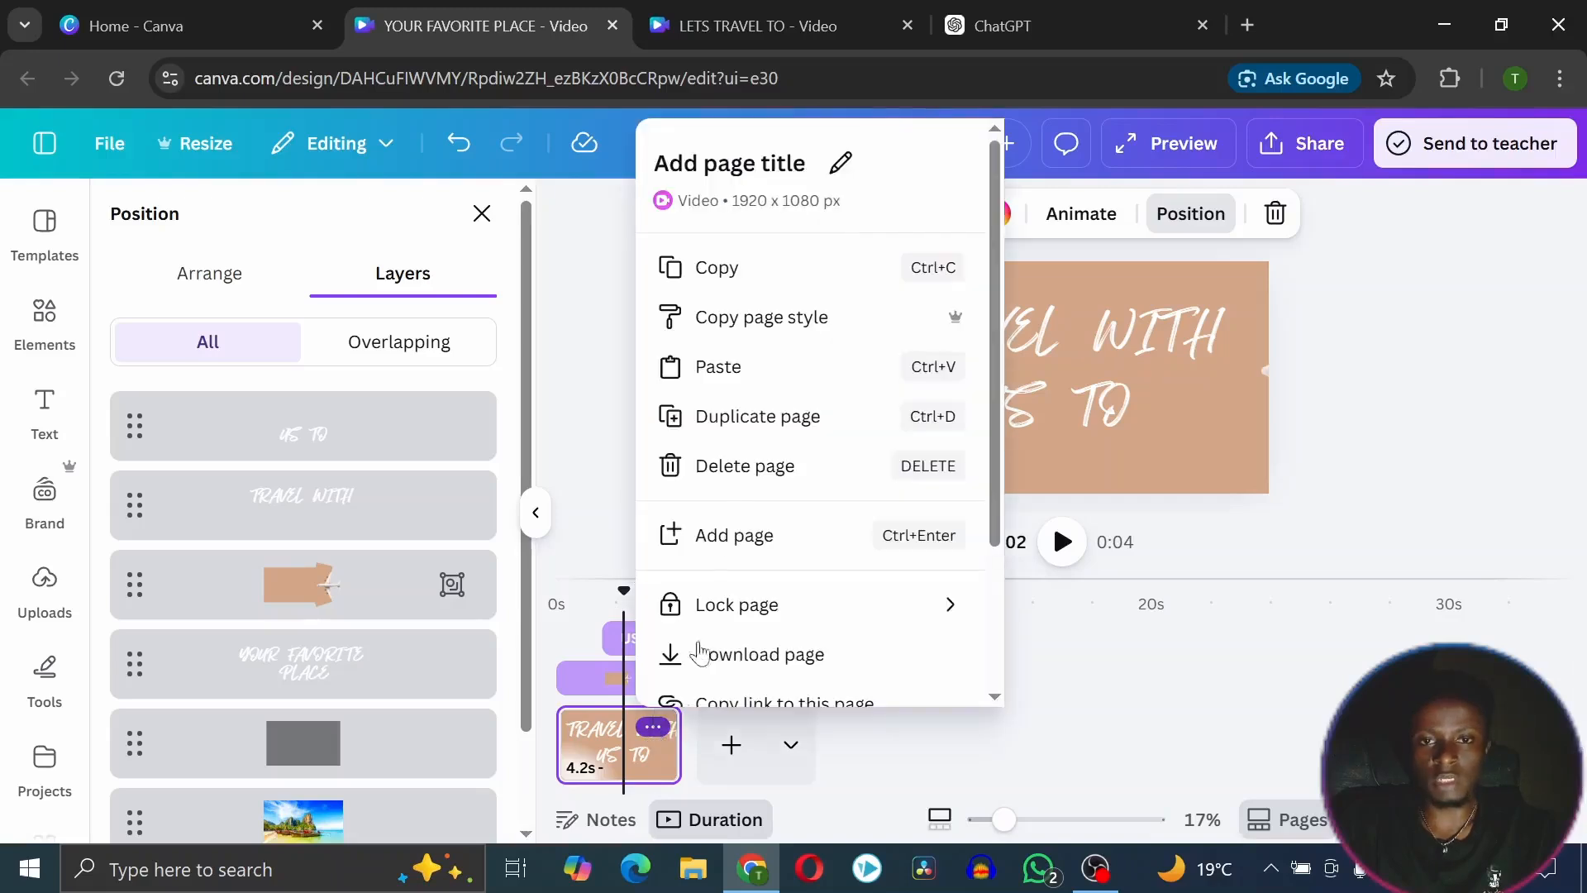
left_click(750, 426)
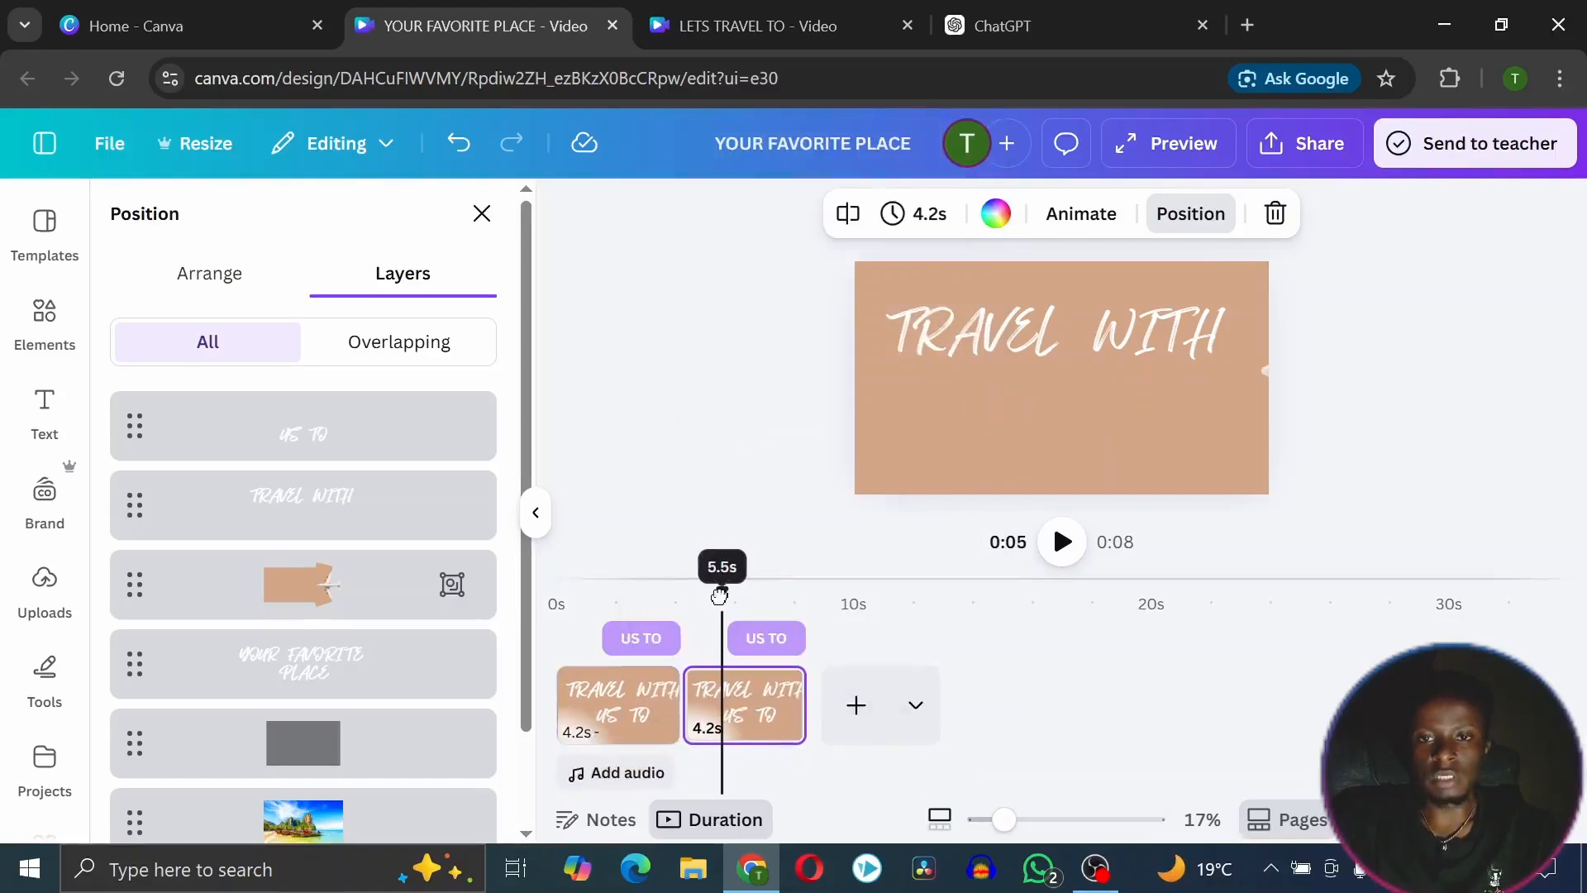
Delete the "TRAVEL WITH" and "US TO" texts from the second page
left_click(1033, 342)
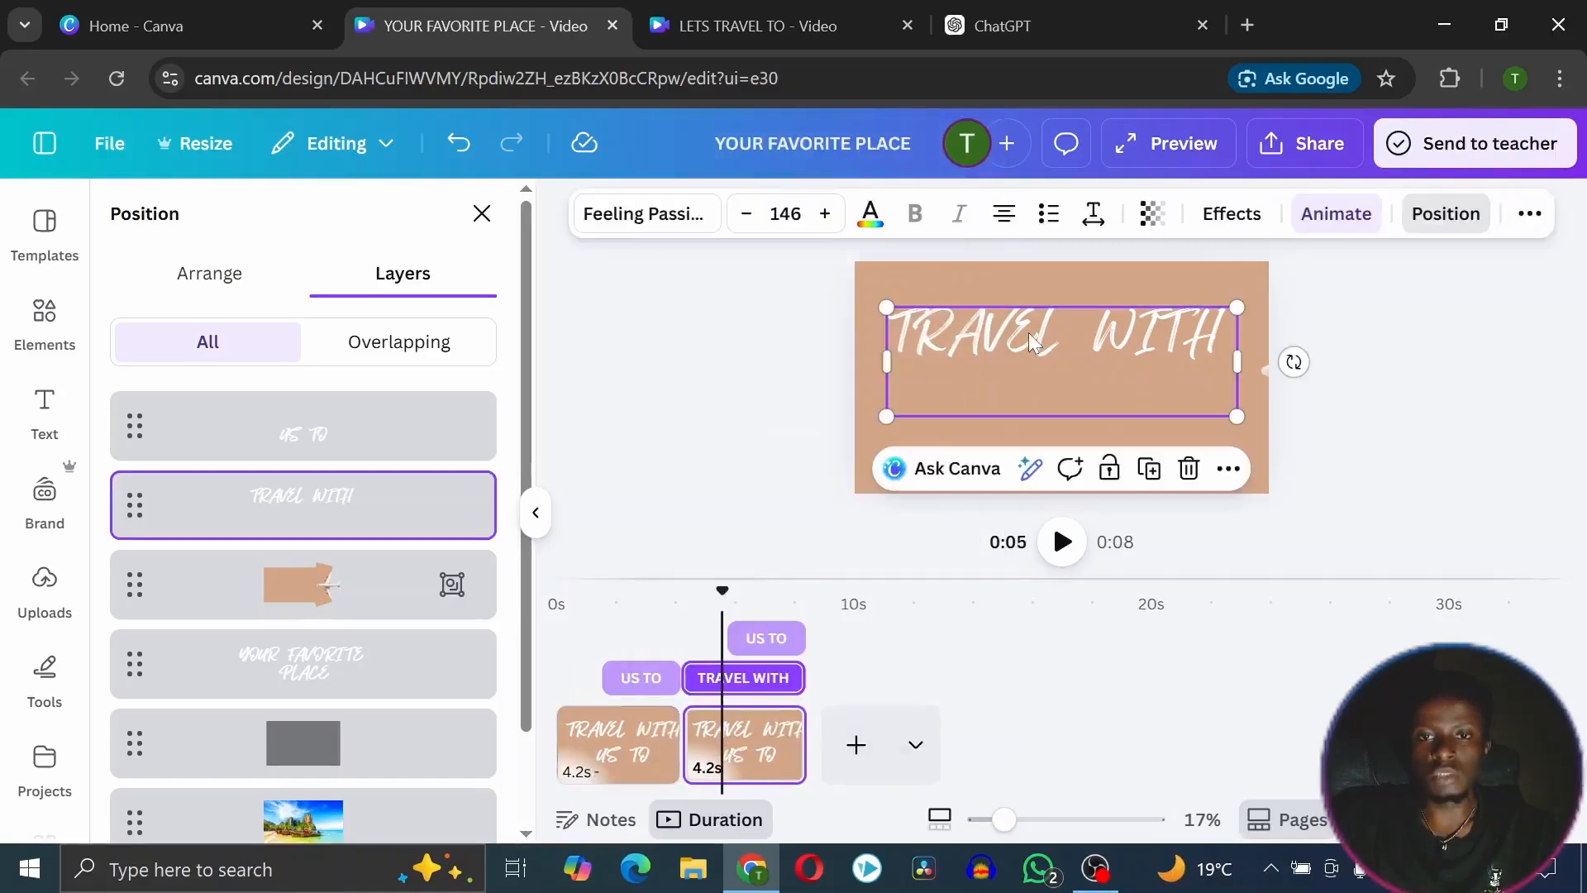
key("Delete")
left_click(777, 638)
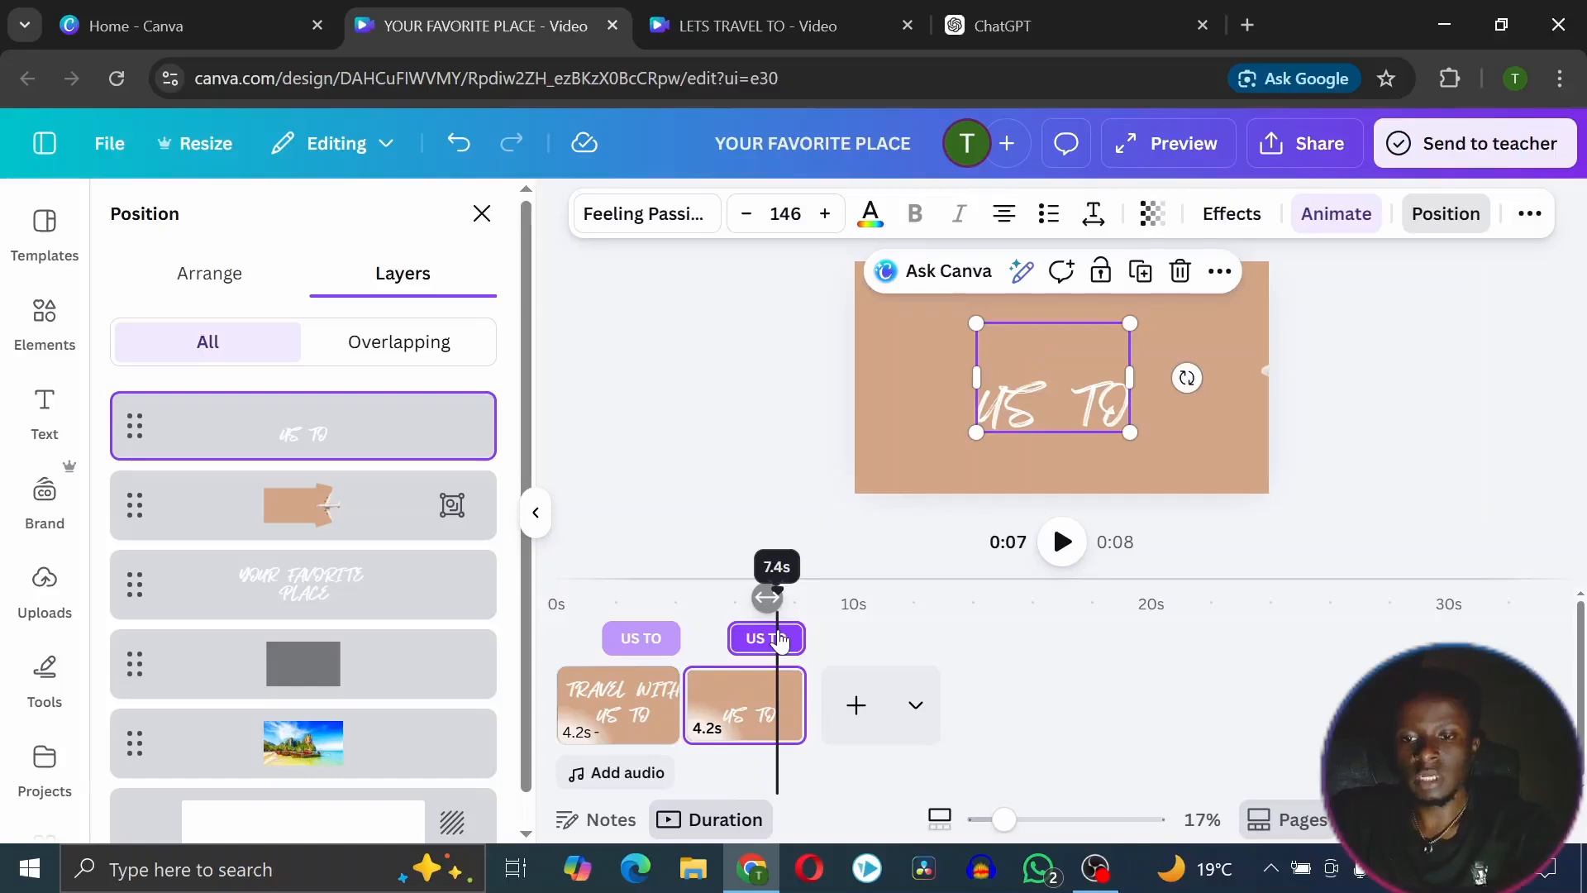
key("Delete")
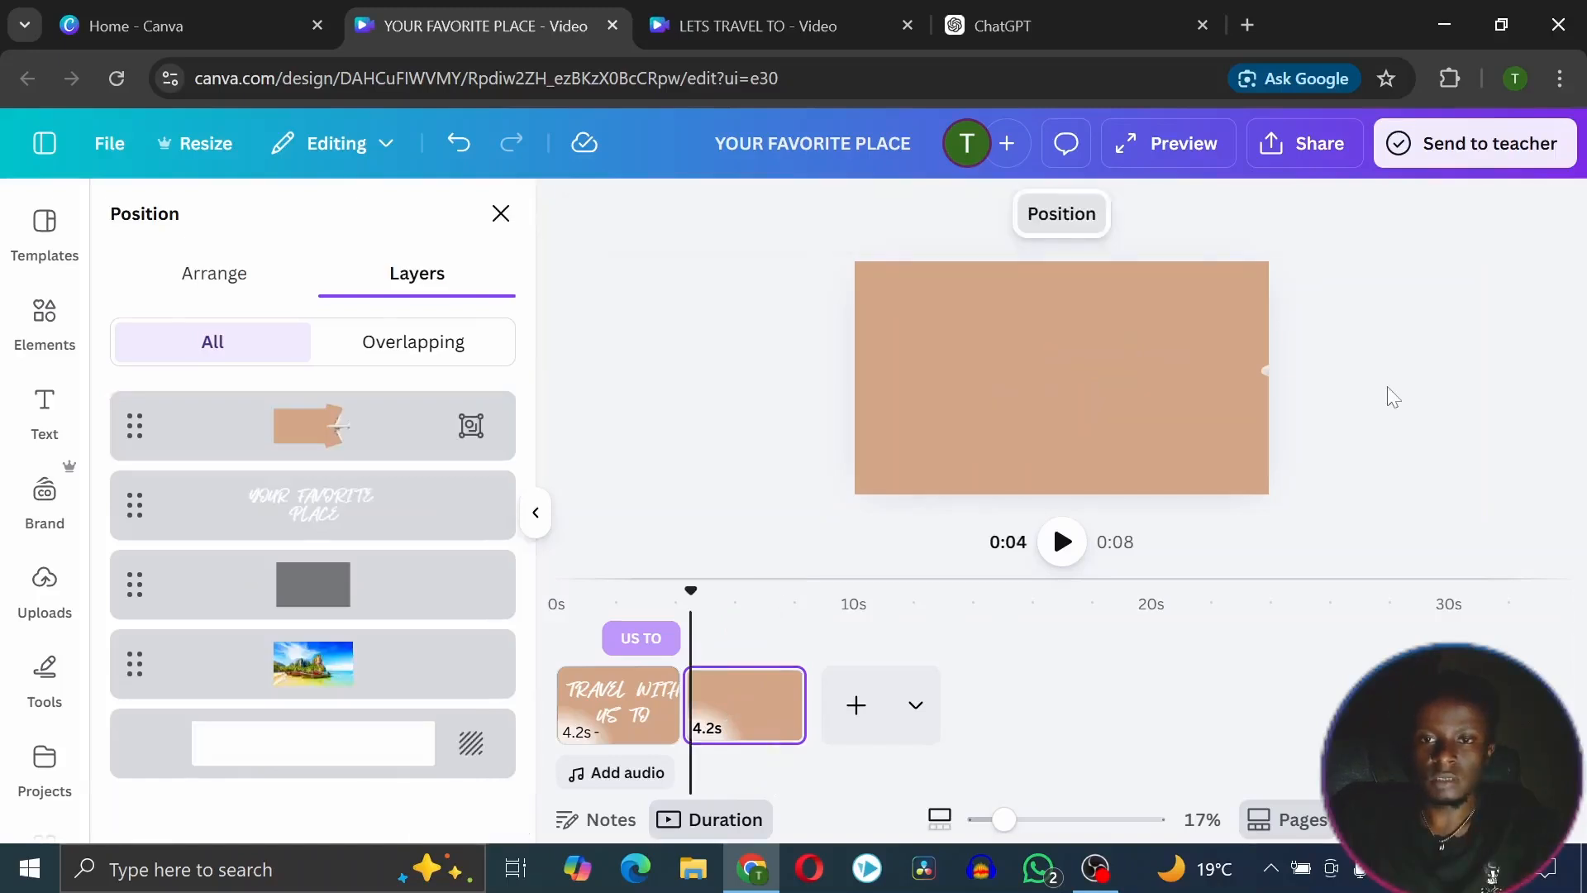
On page 2, move the plane group off the page's left side and center "YOUR FAVORITE PLACE" over the beach photo
left_click(374, 435)
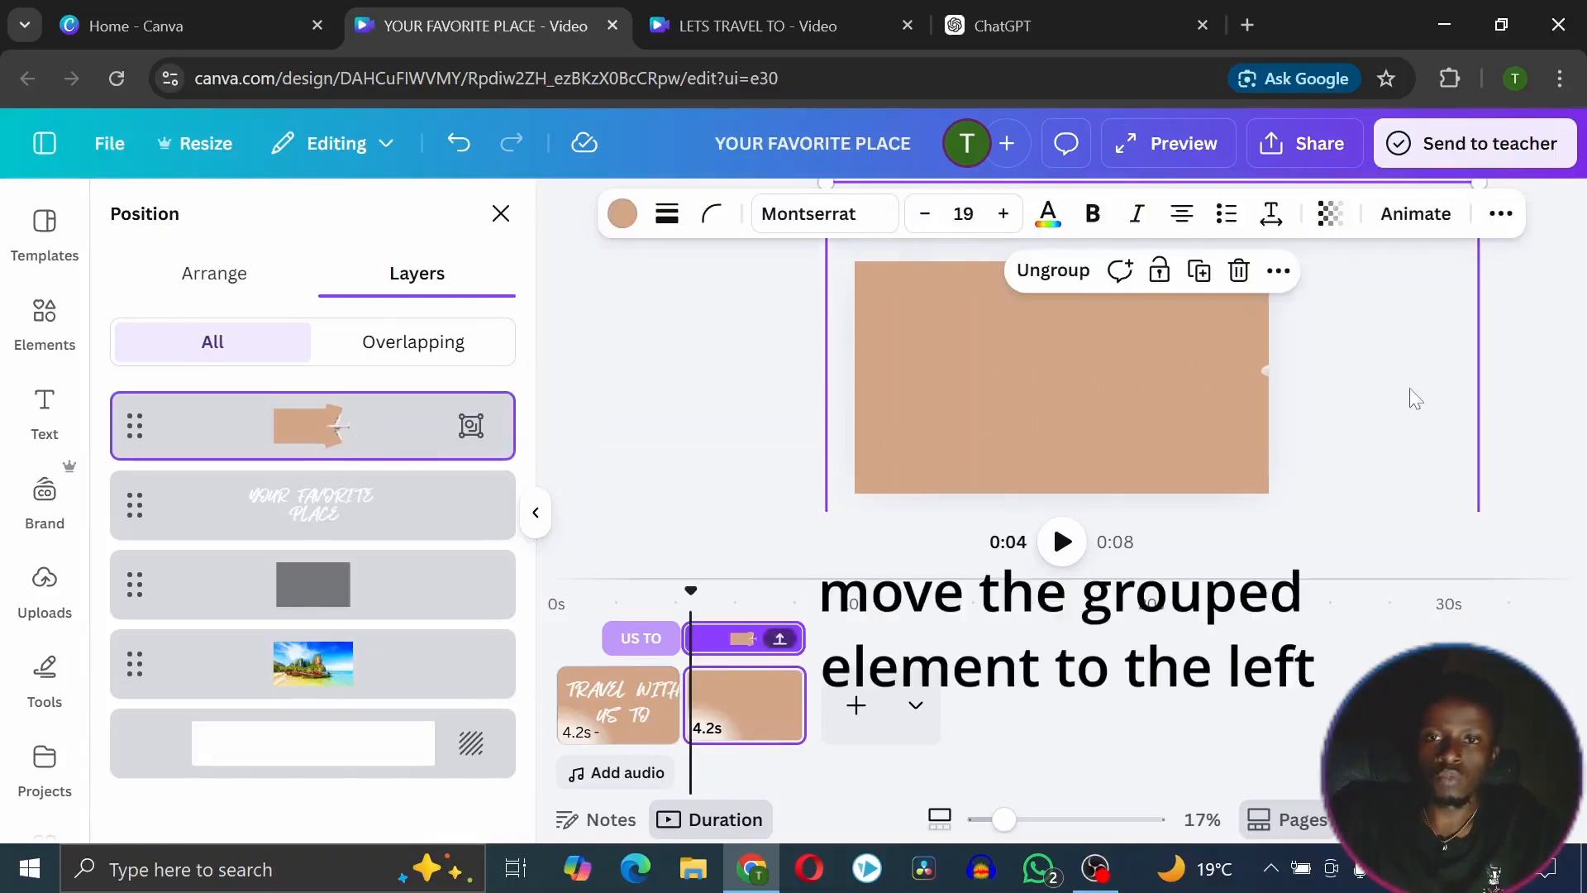
left_click_drag(1415, 400, 837, 413)
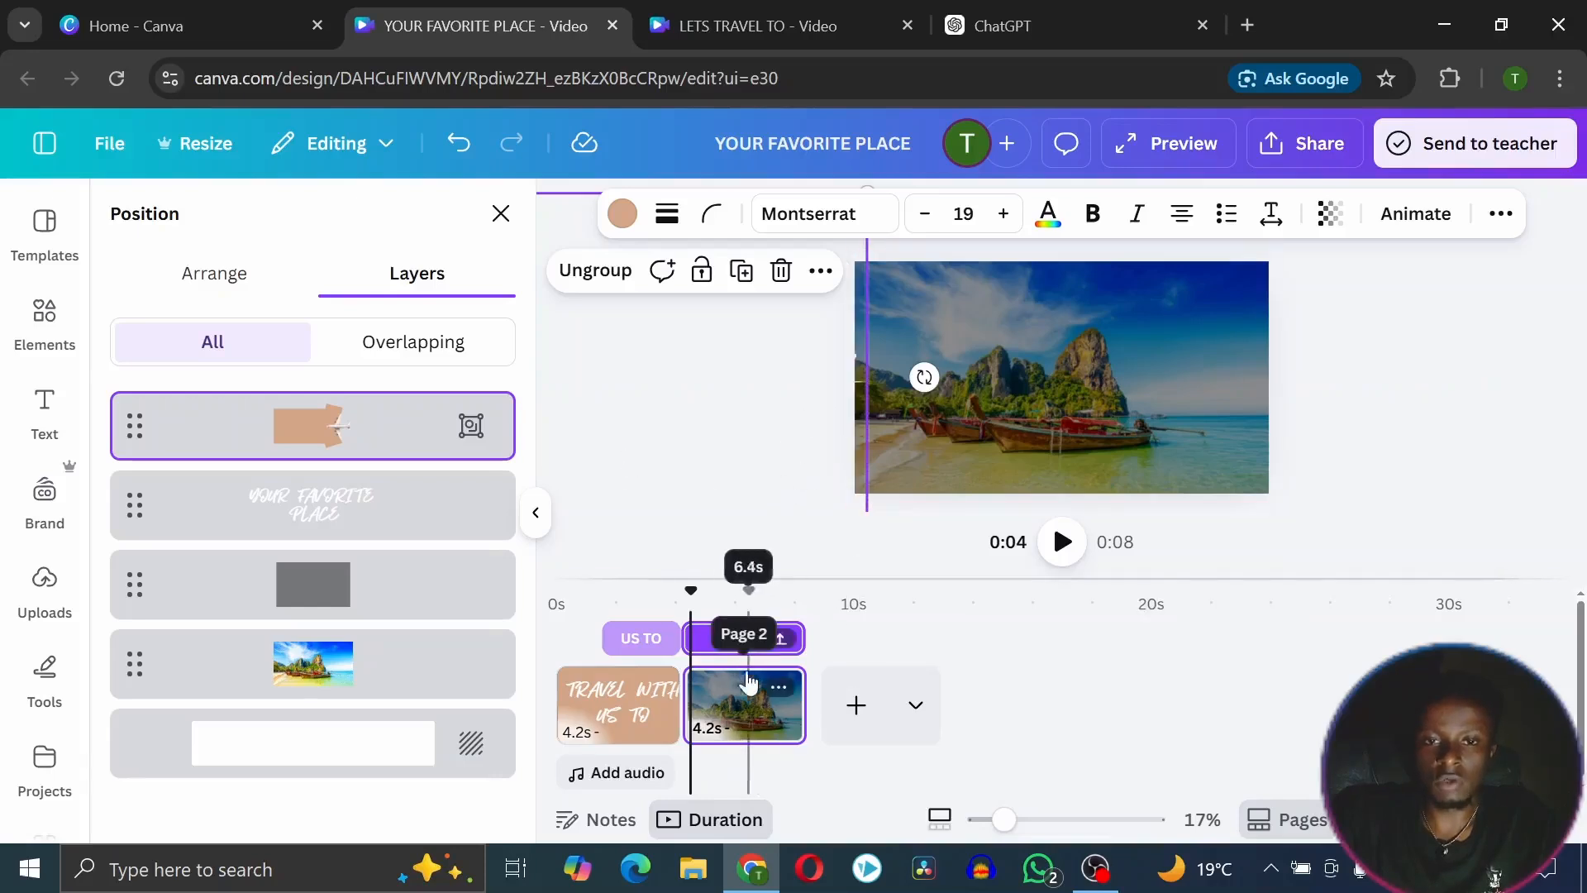
left_click(281, 513)
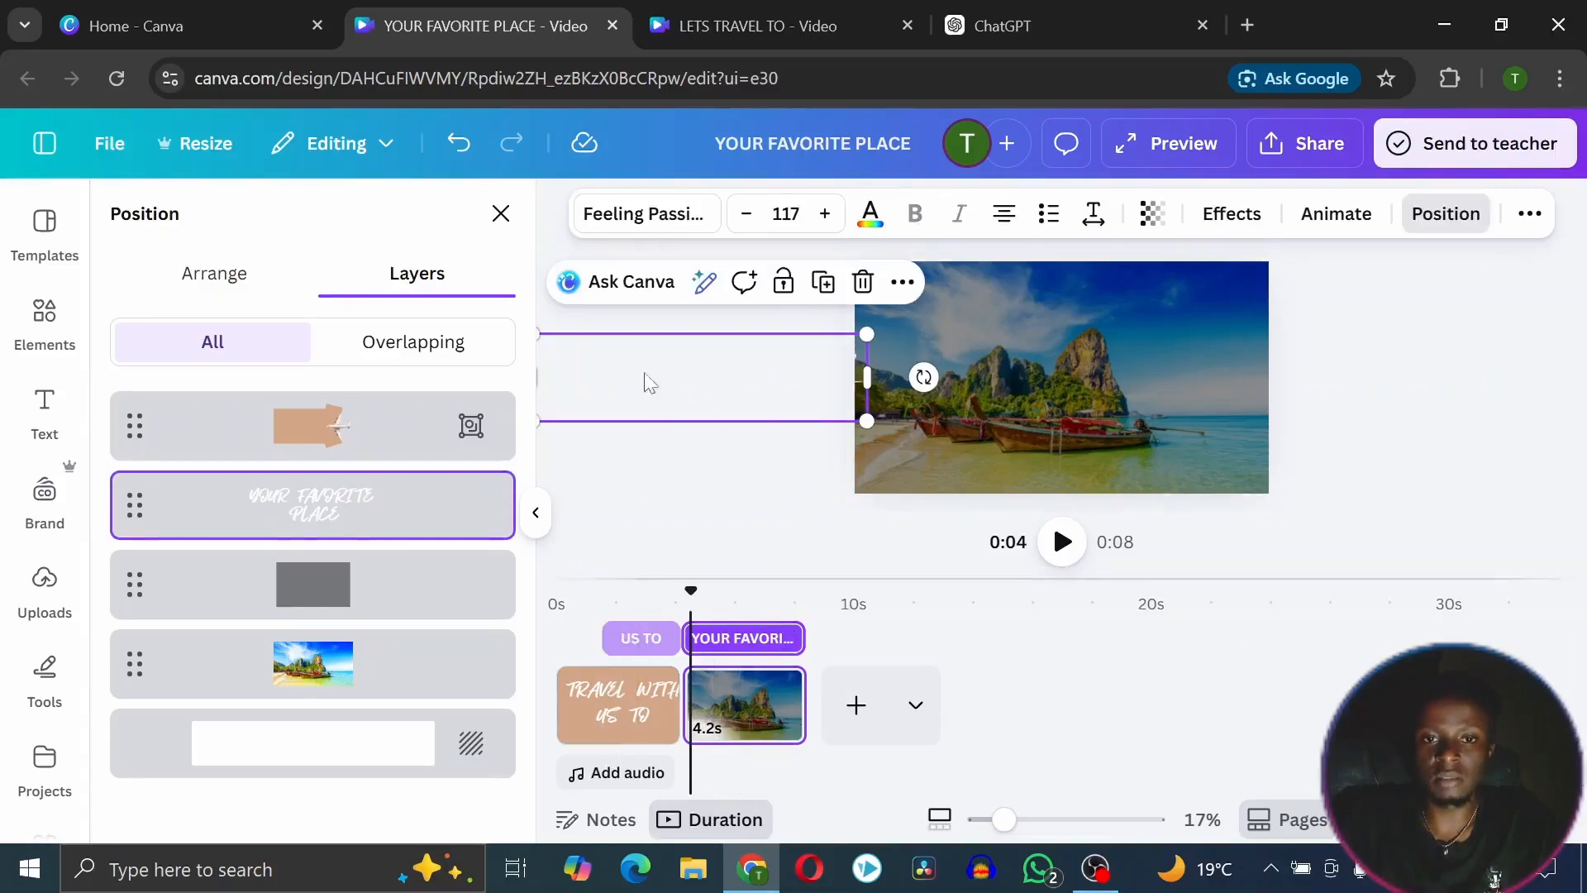
left_click_drag(643, 397, 996, 391)
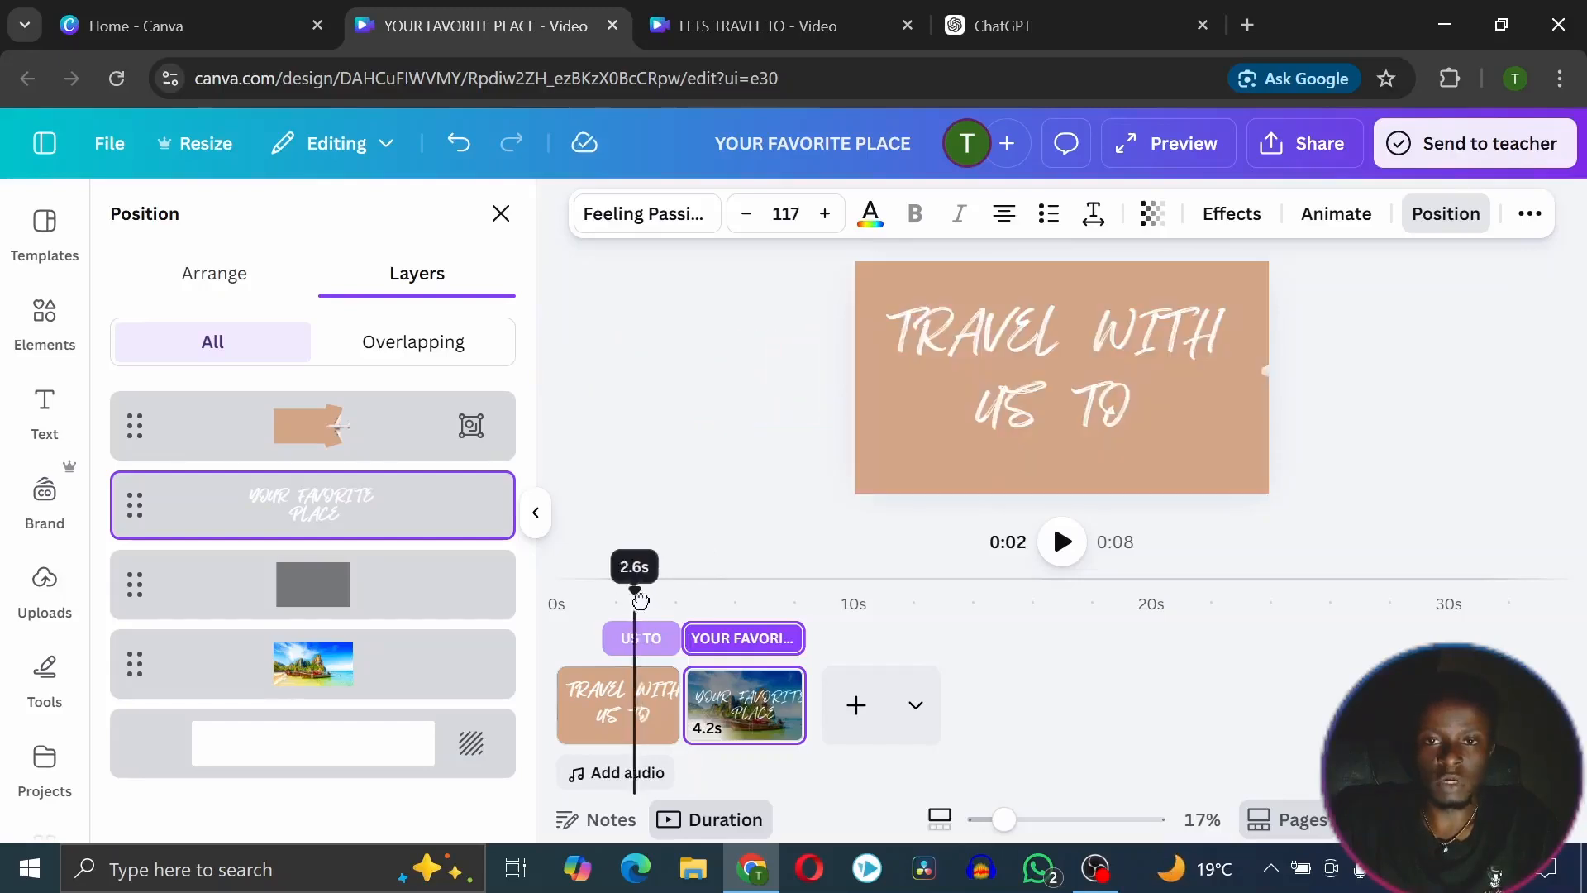
left_click(768, 616)
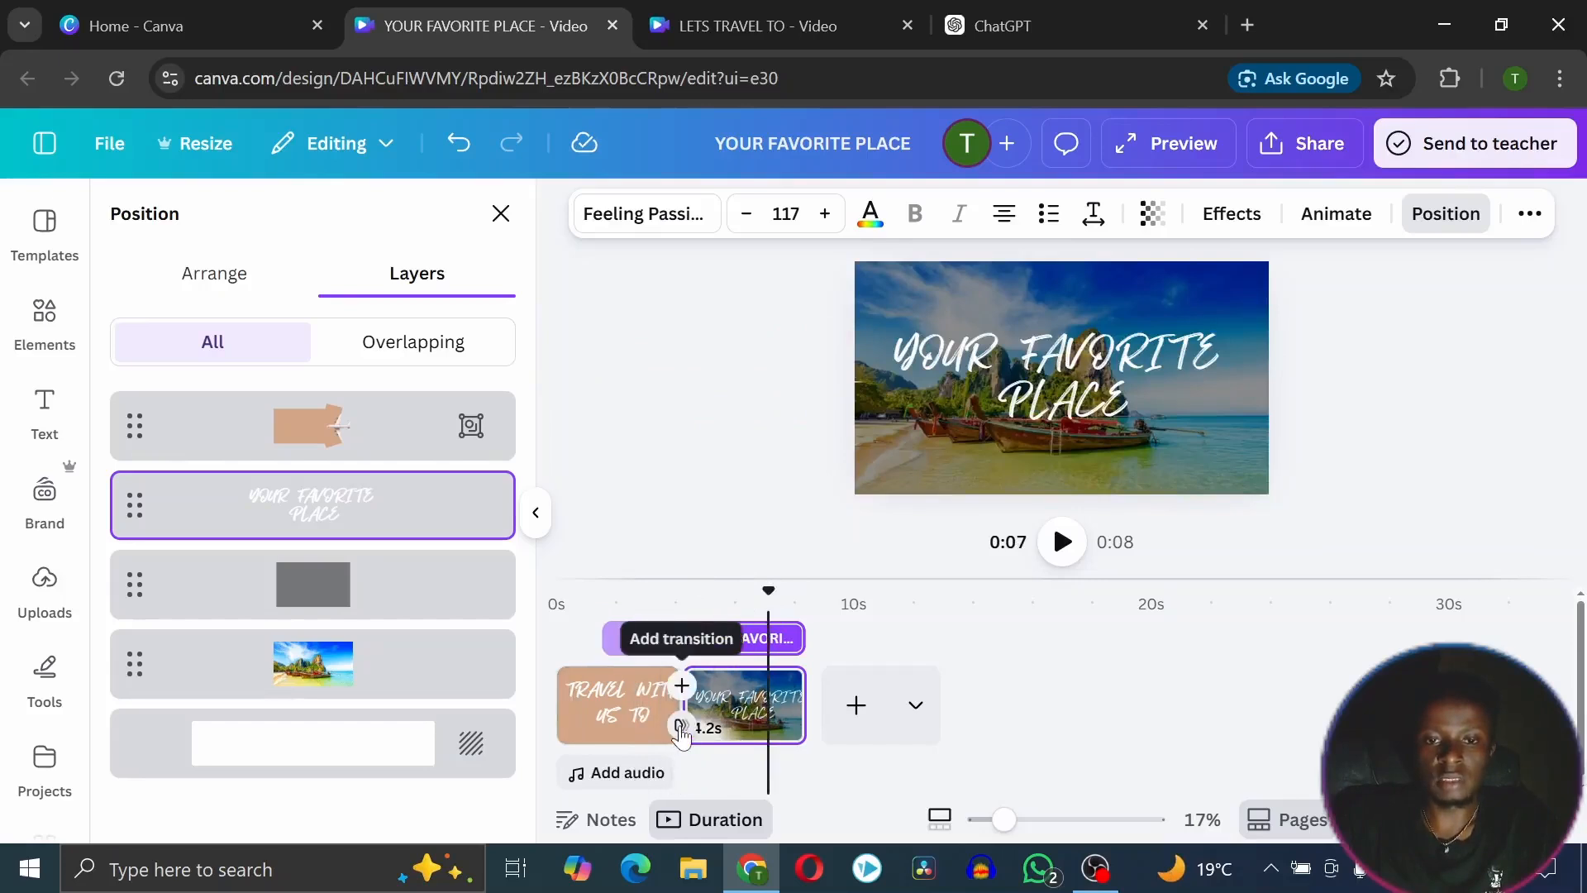
Add a 2.1-second Match & Move transition between the two pages and play it back
left_click(681, 727)
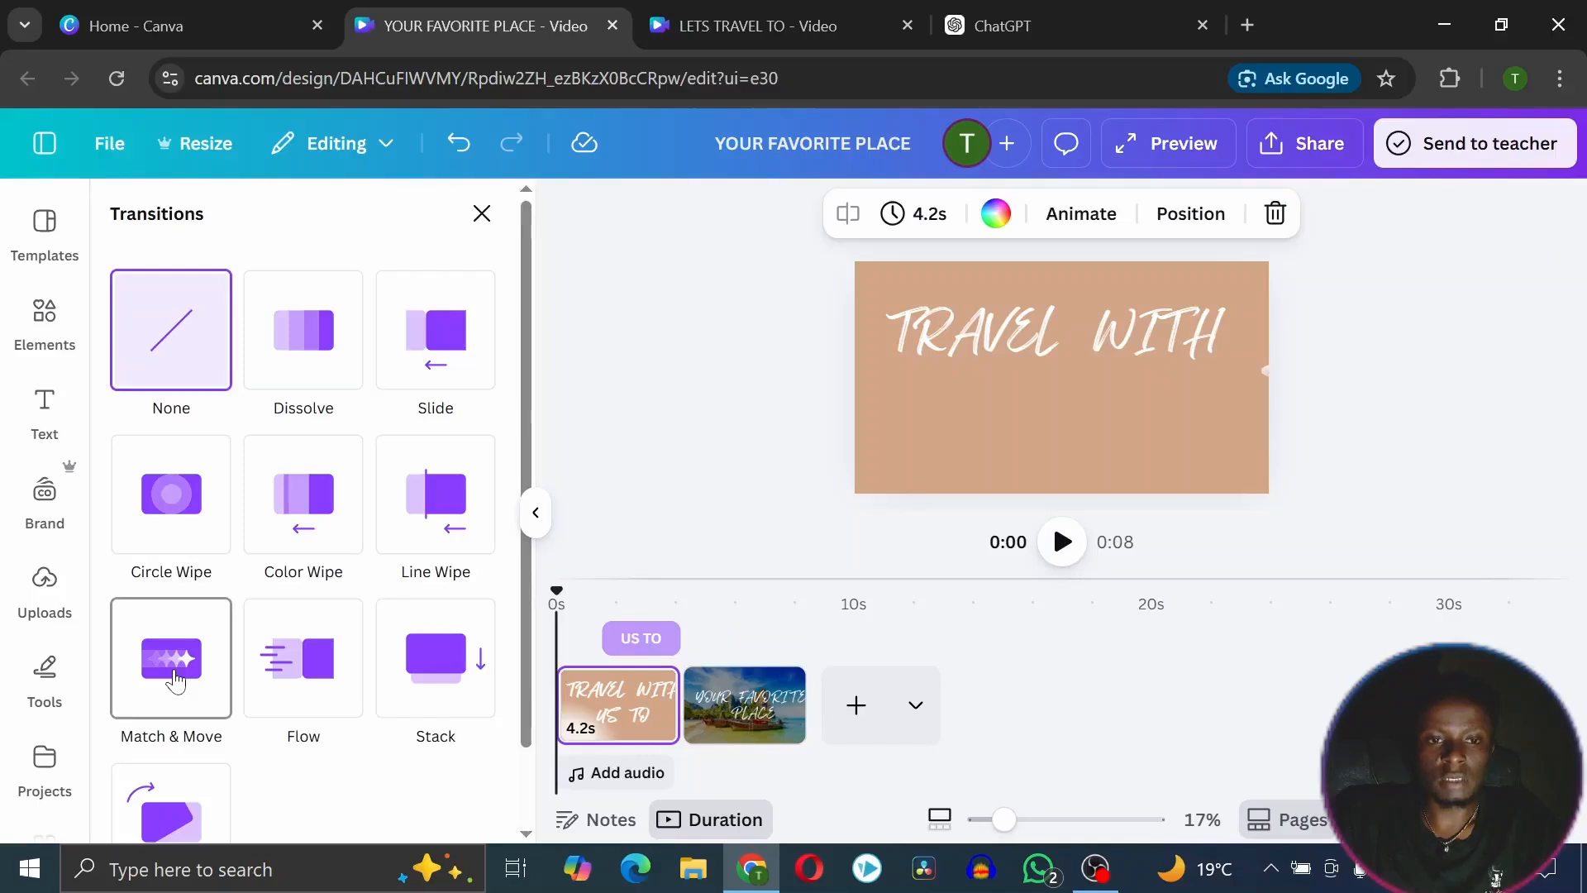
left_click(175, 680)
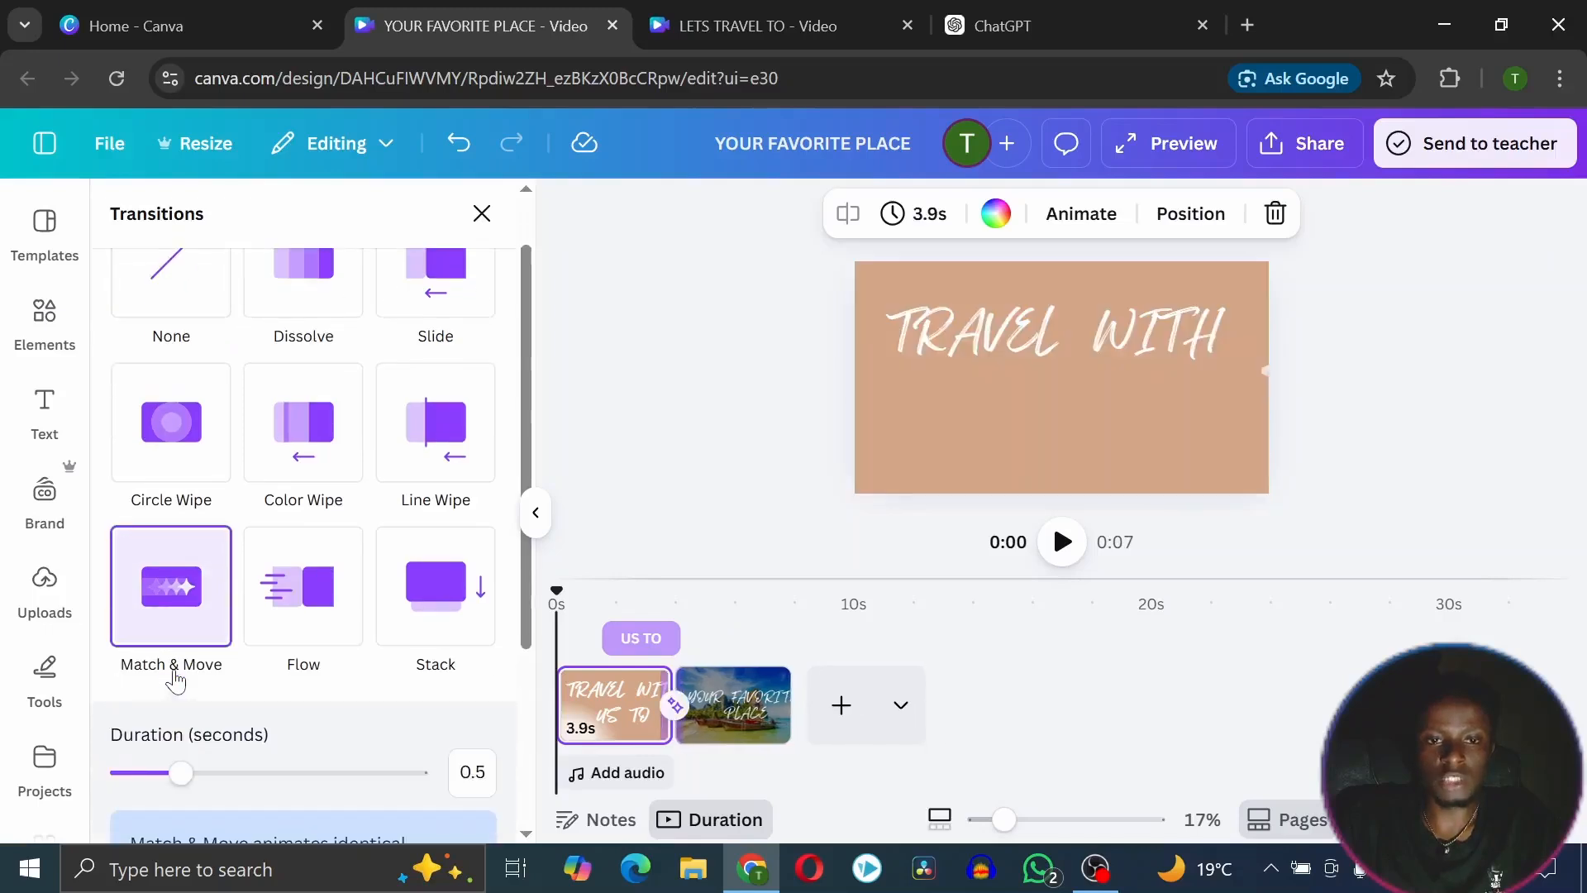
left_click_drag(180, 773, 415, 773)
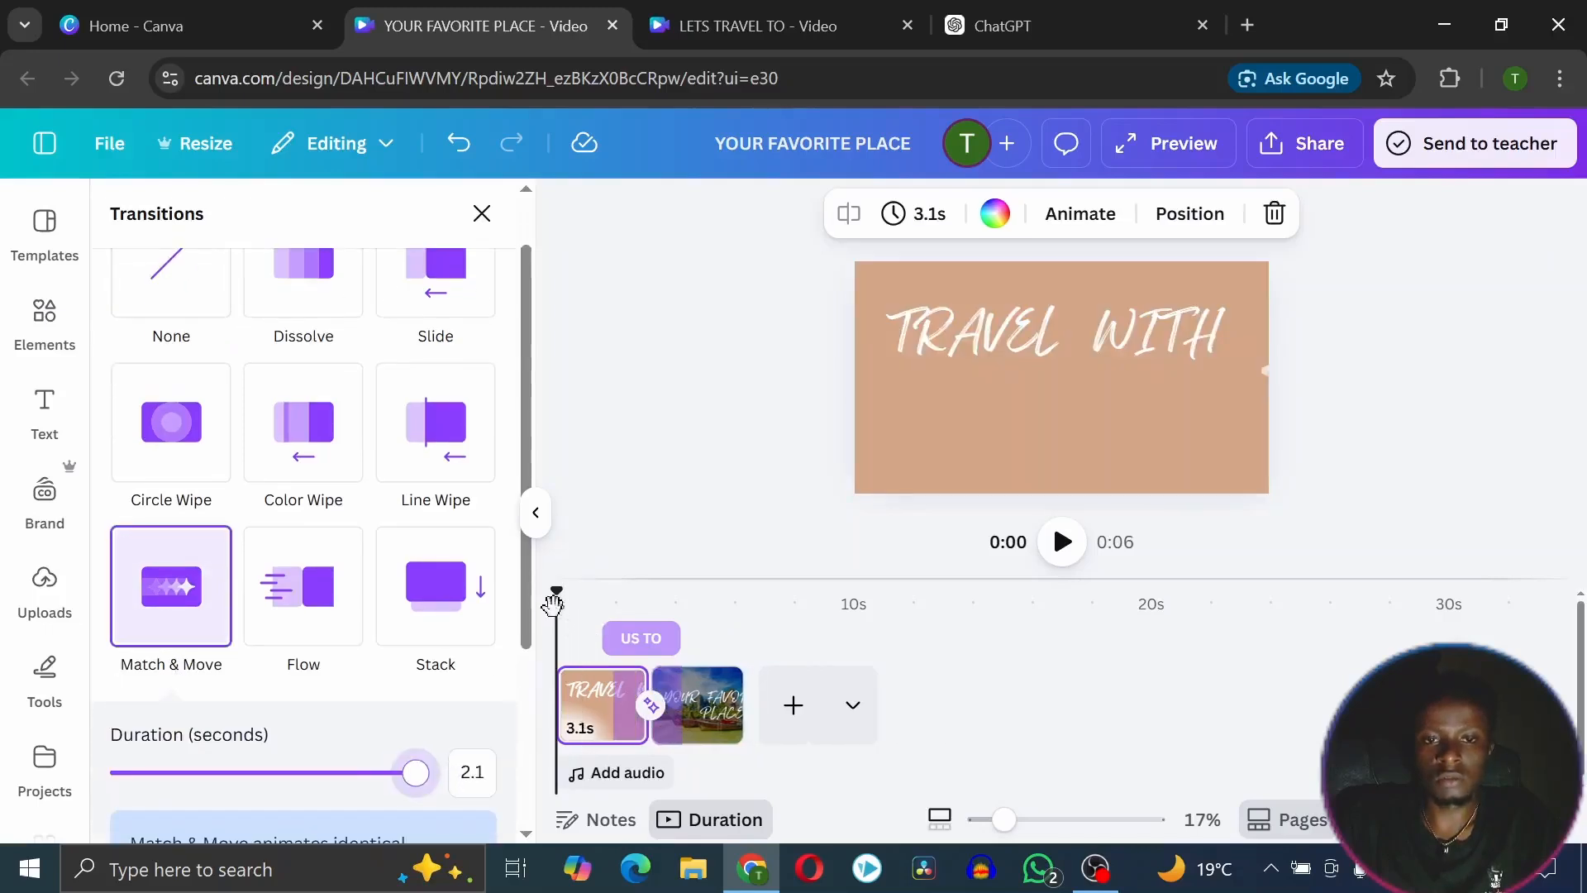
left_click_drag(555, 592, 617, 610)
left_click(1061, 546)
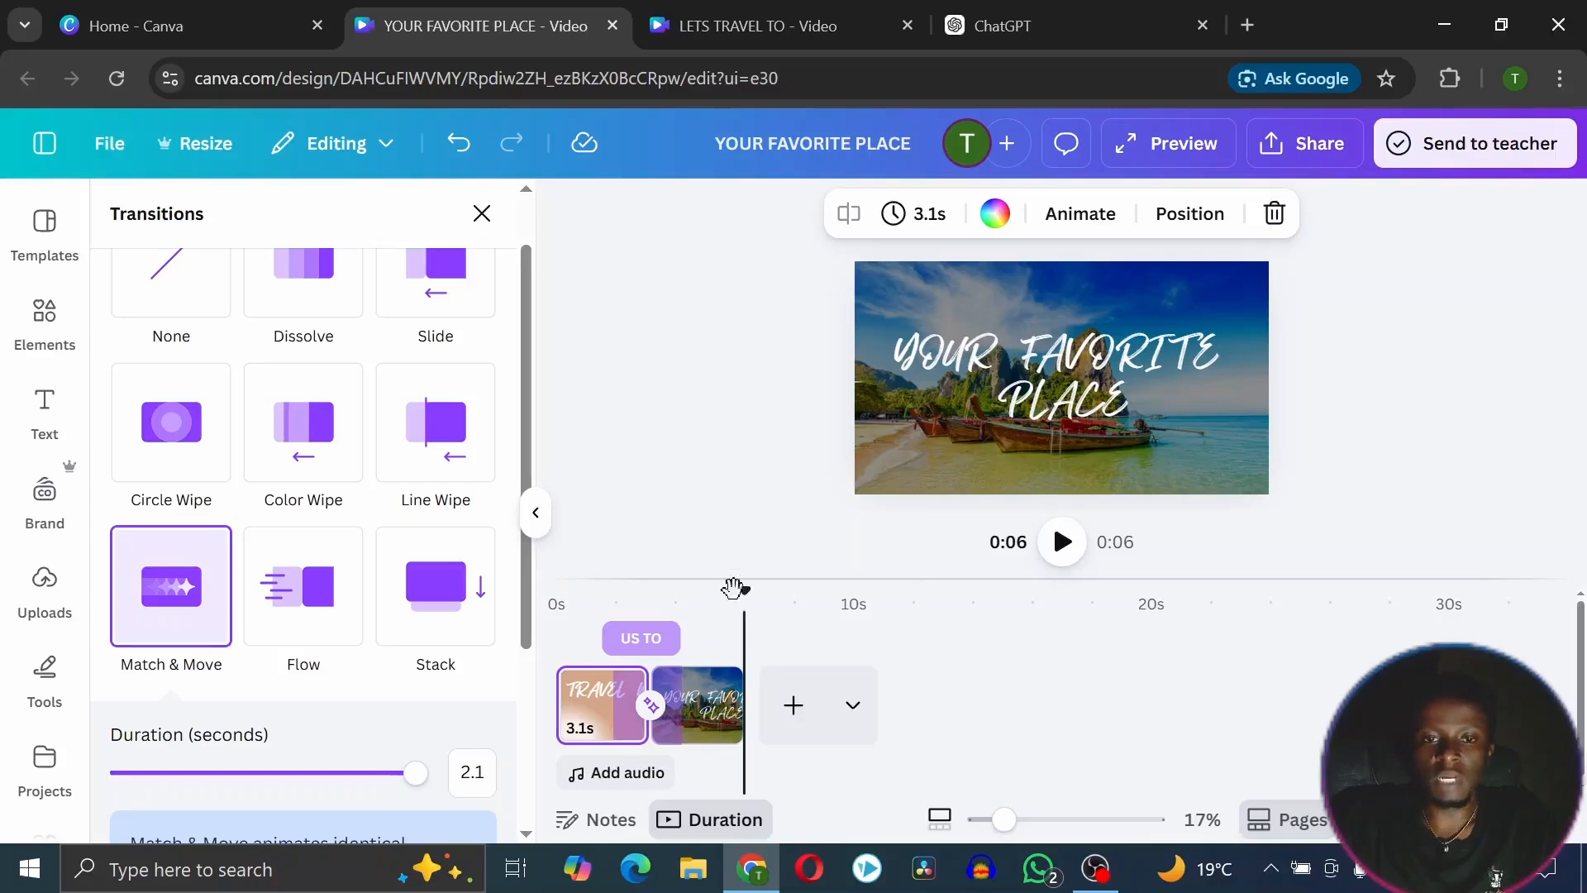
Add a blank third page and shorten its duration to 3.7 s
mouse_move(748, 593)
left_mouse_down()
mouse_move(602, 593)
mouse_move(708, 585)
mouse_move(721, 602)
left_mouse_up()
left_click(793, 705)
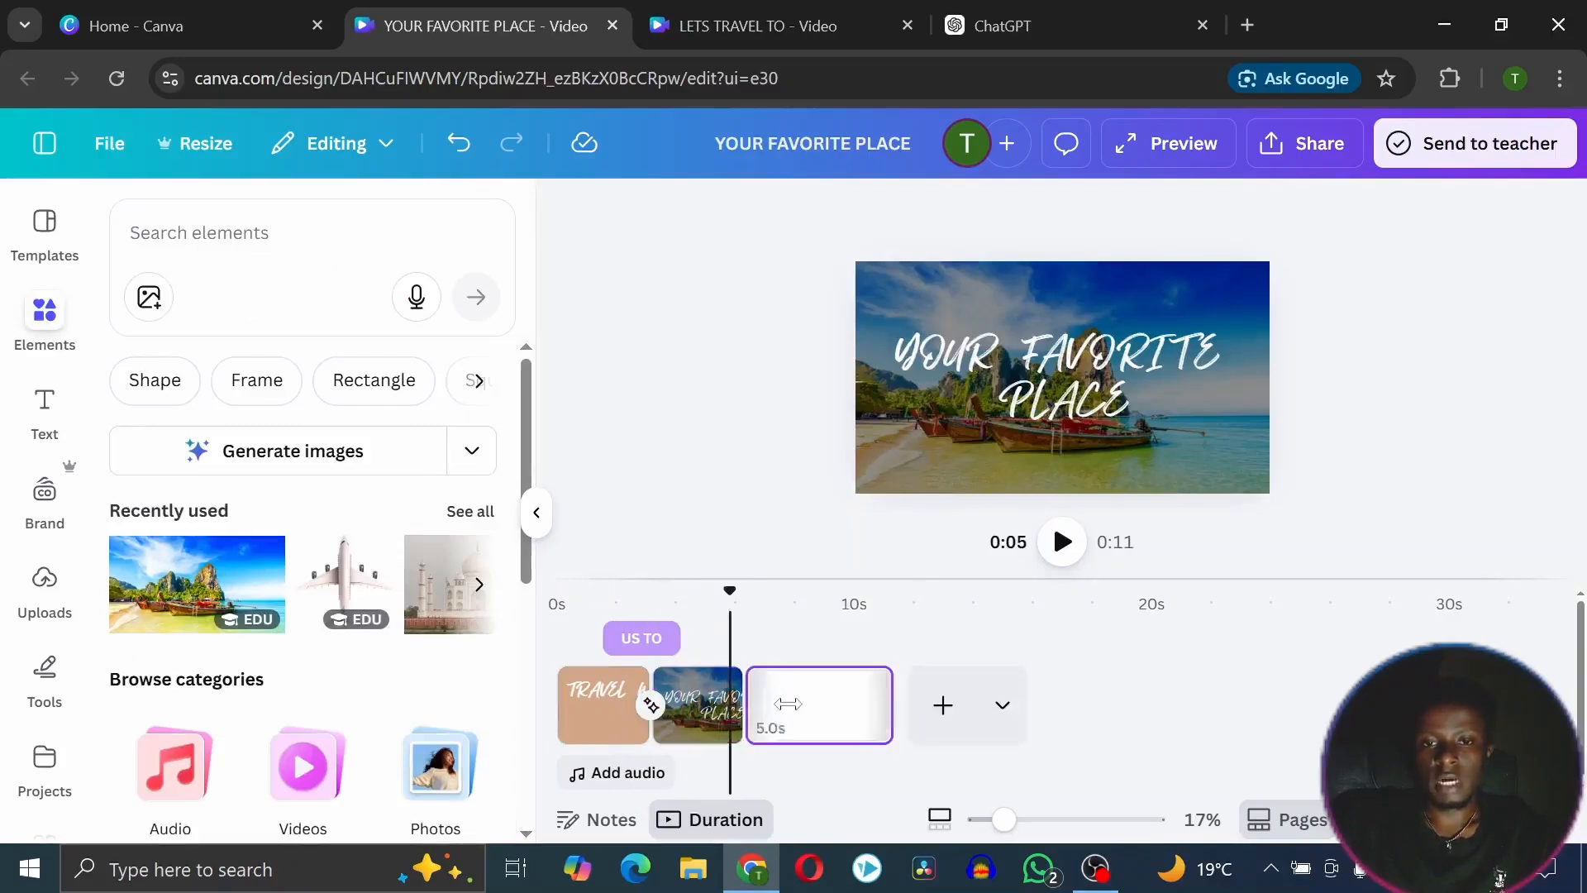
left_click_drag(879, 709, 840, 709)
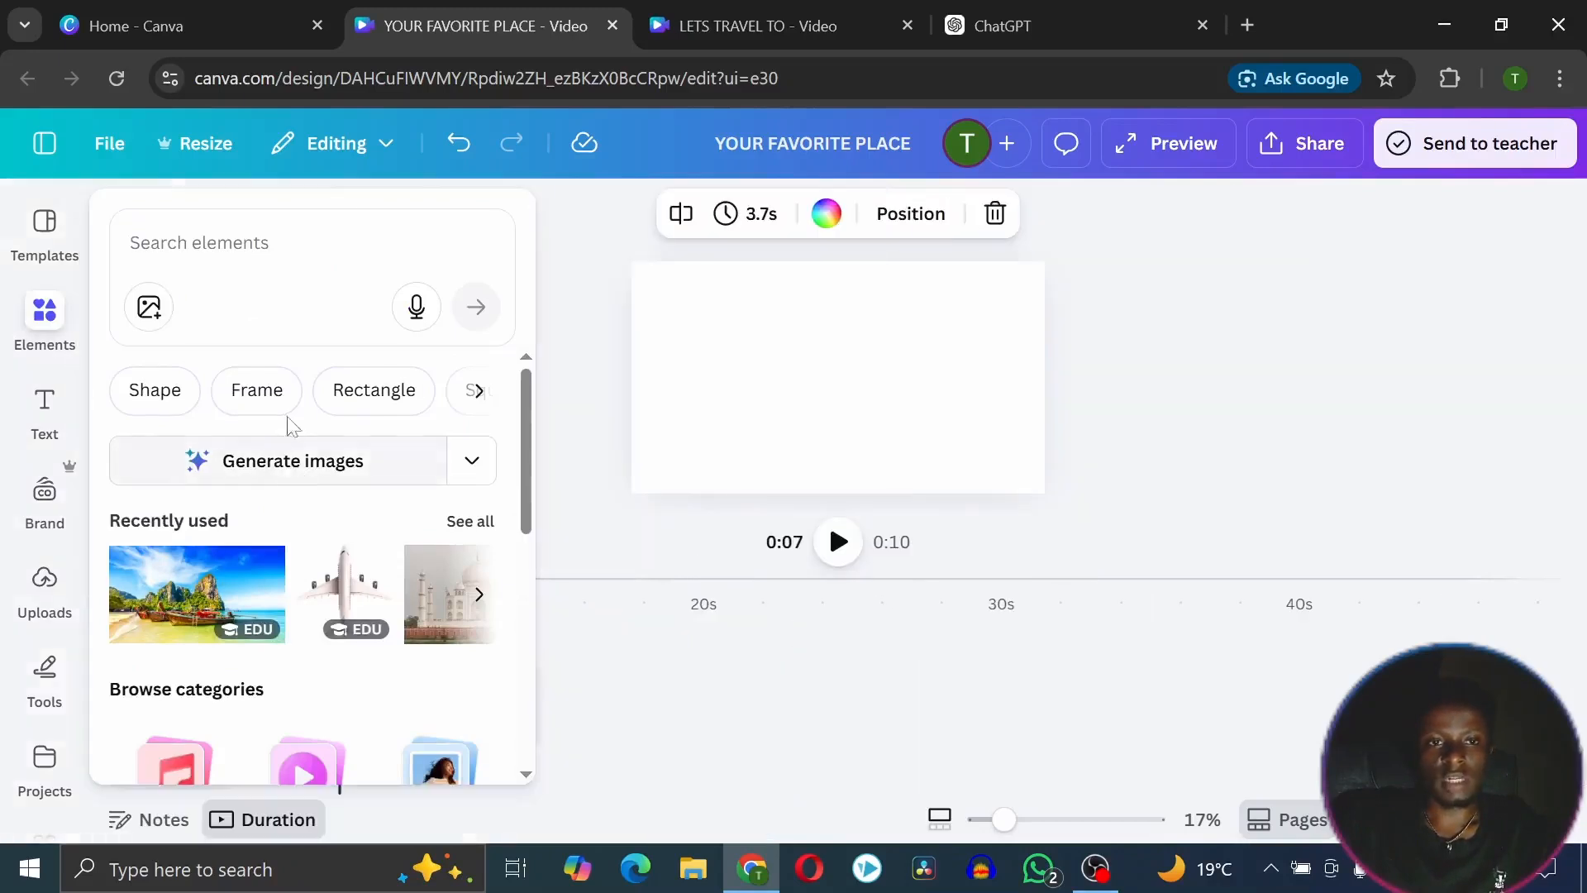
Search the frames for "half circle" and place two quarter-circle frames on the blank page
left_click(257, 397)
left_click(165, 242)
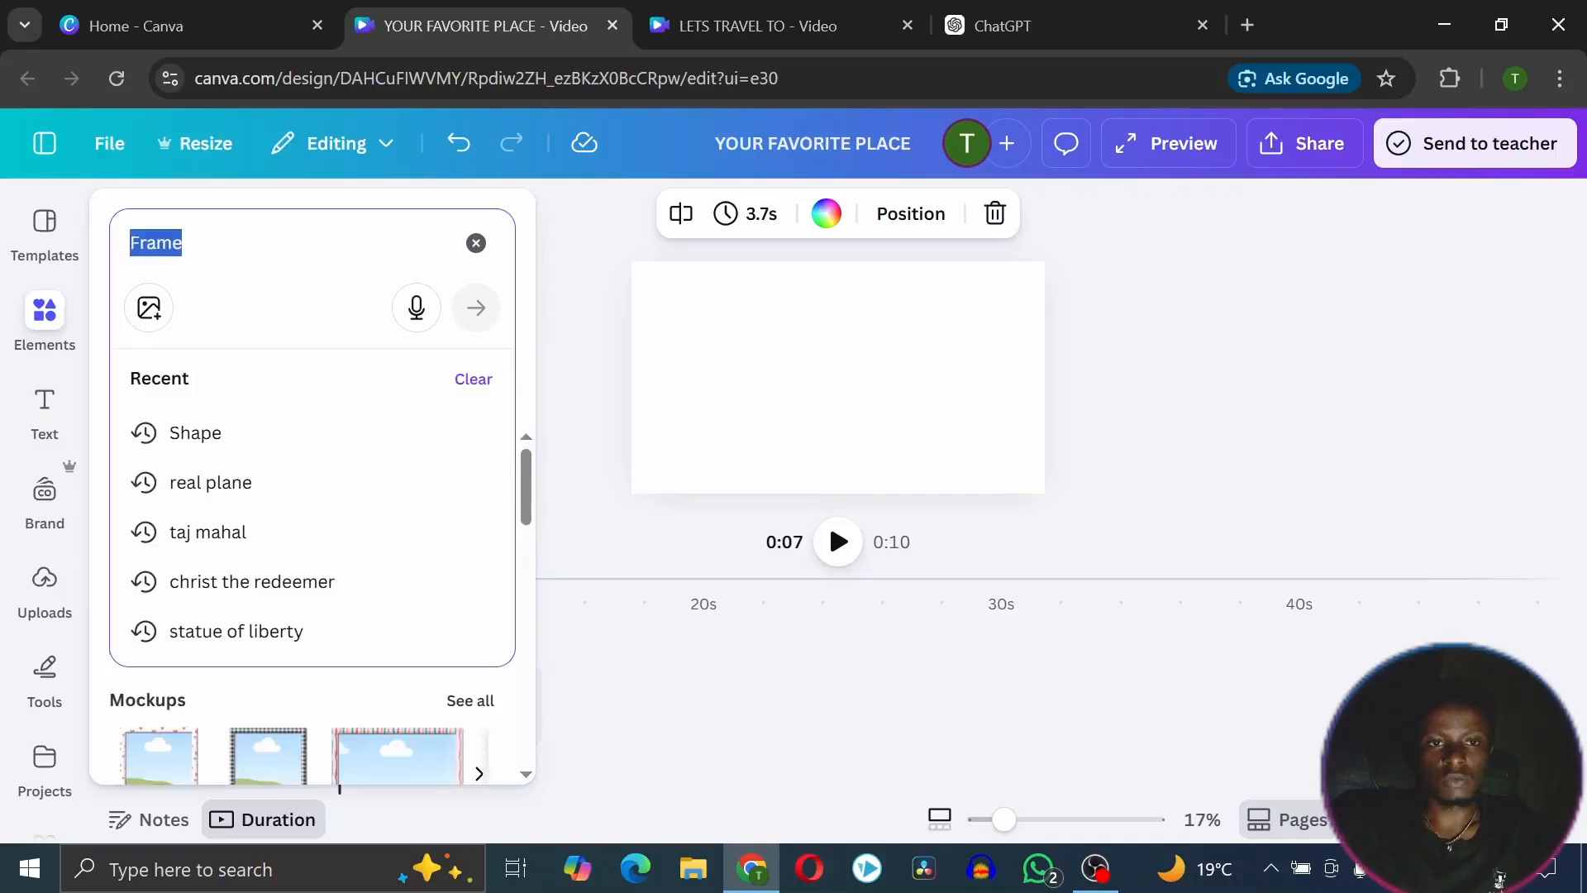
type("HAL")
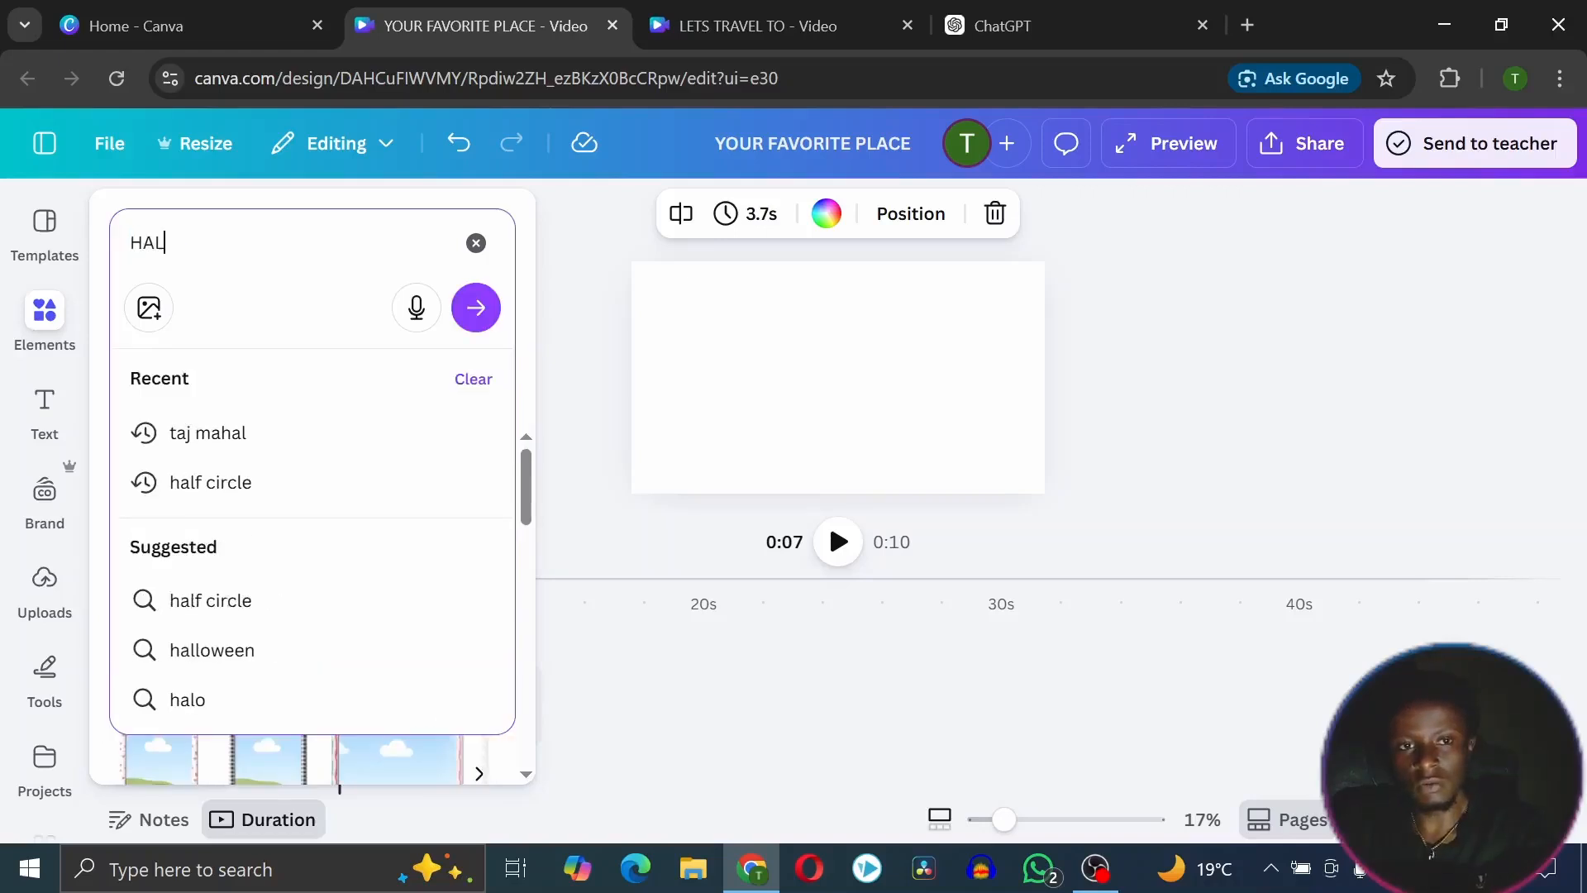
left_click(273, 597)
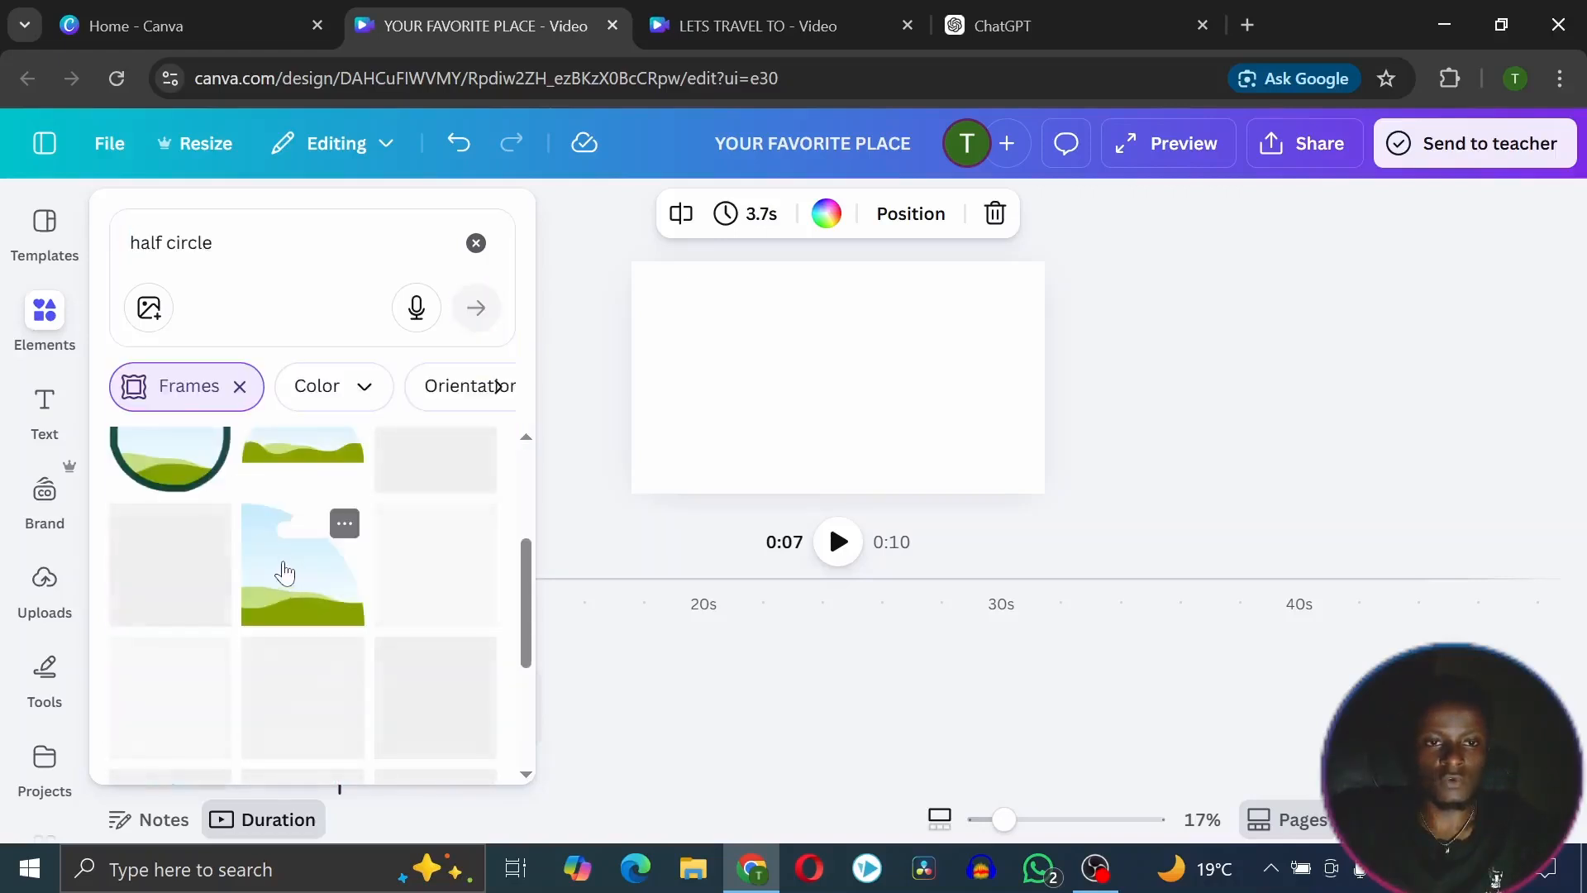
mouse_move(284, 577)
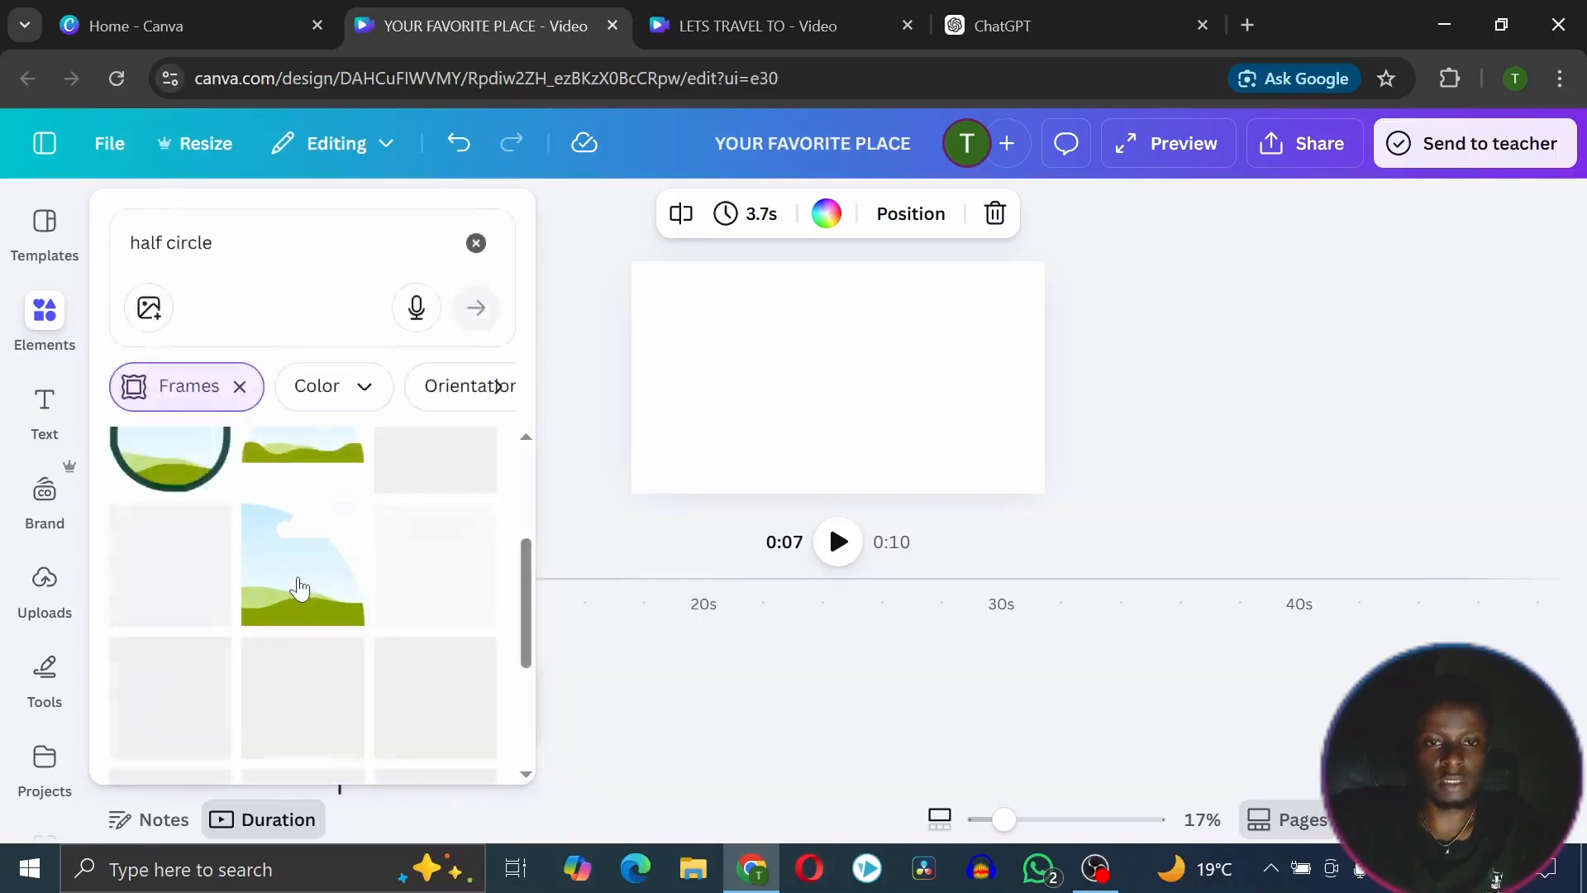
left_click(297, 585)
left_click_drag(795, 390, 872, 426)
left_click(936, 446)
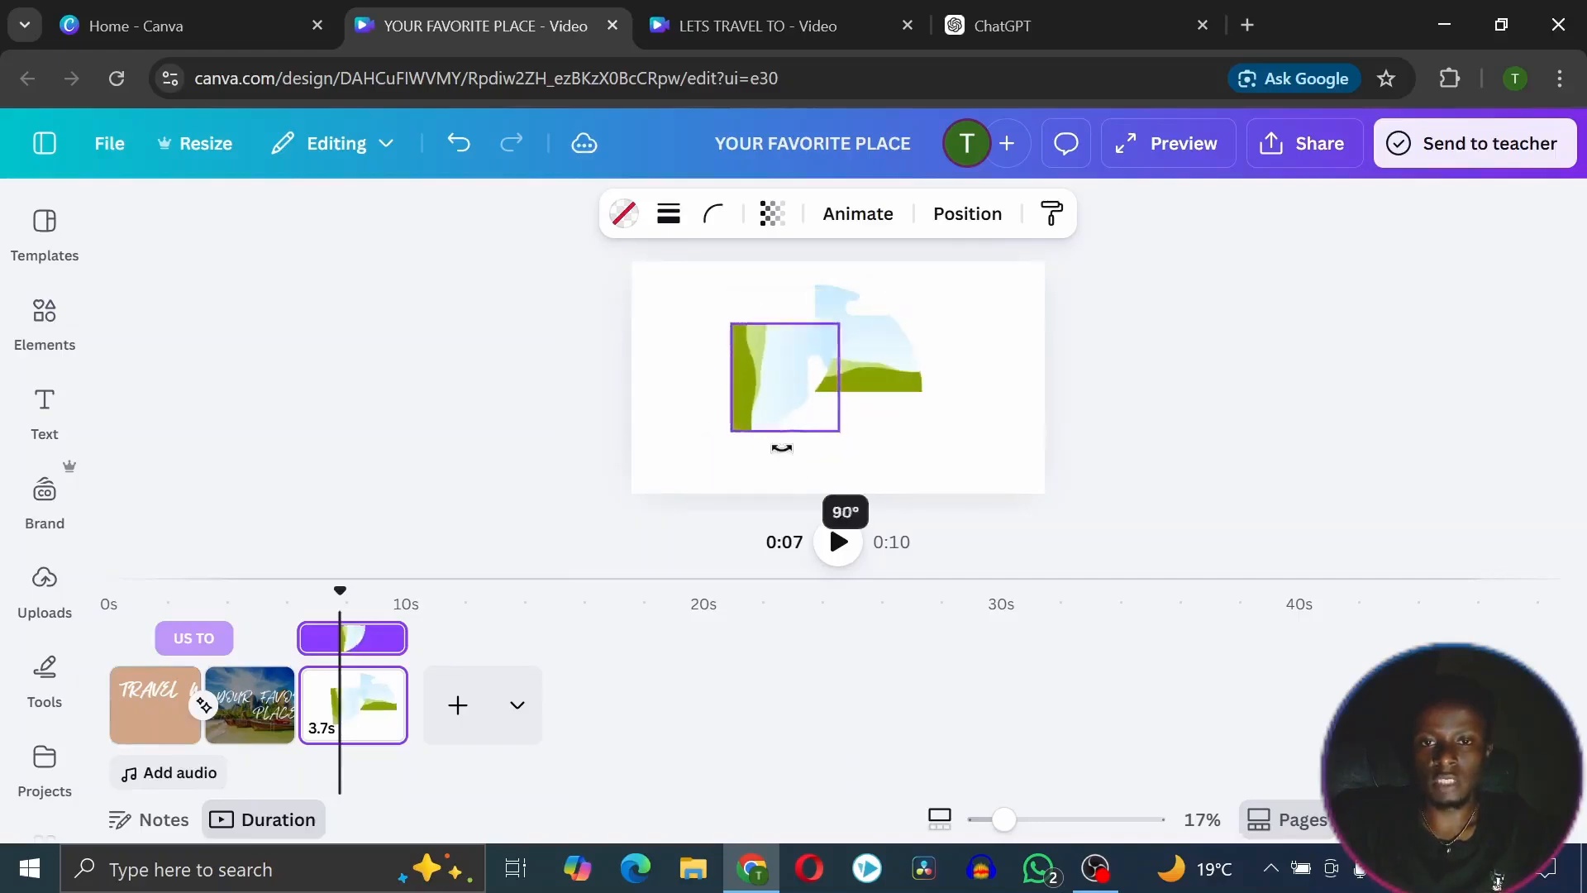
Rotate the second quarter-circle frame to 90° and align it directly beneath the first with a narrow gap
left_click_drag(784, 449, 782, 447)
left_click_drag(768, 350, 849, 407)
left_click_drag(844, 410, 838, 411)
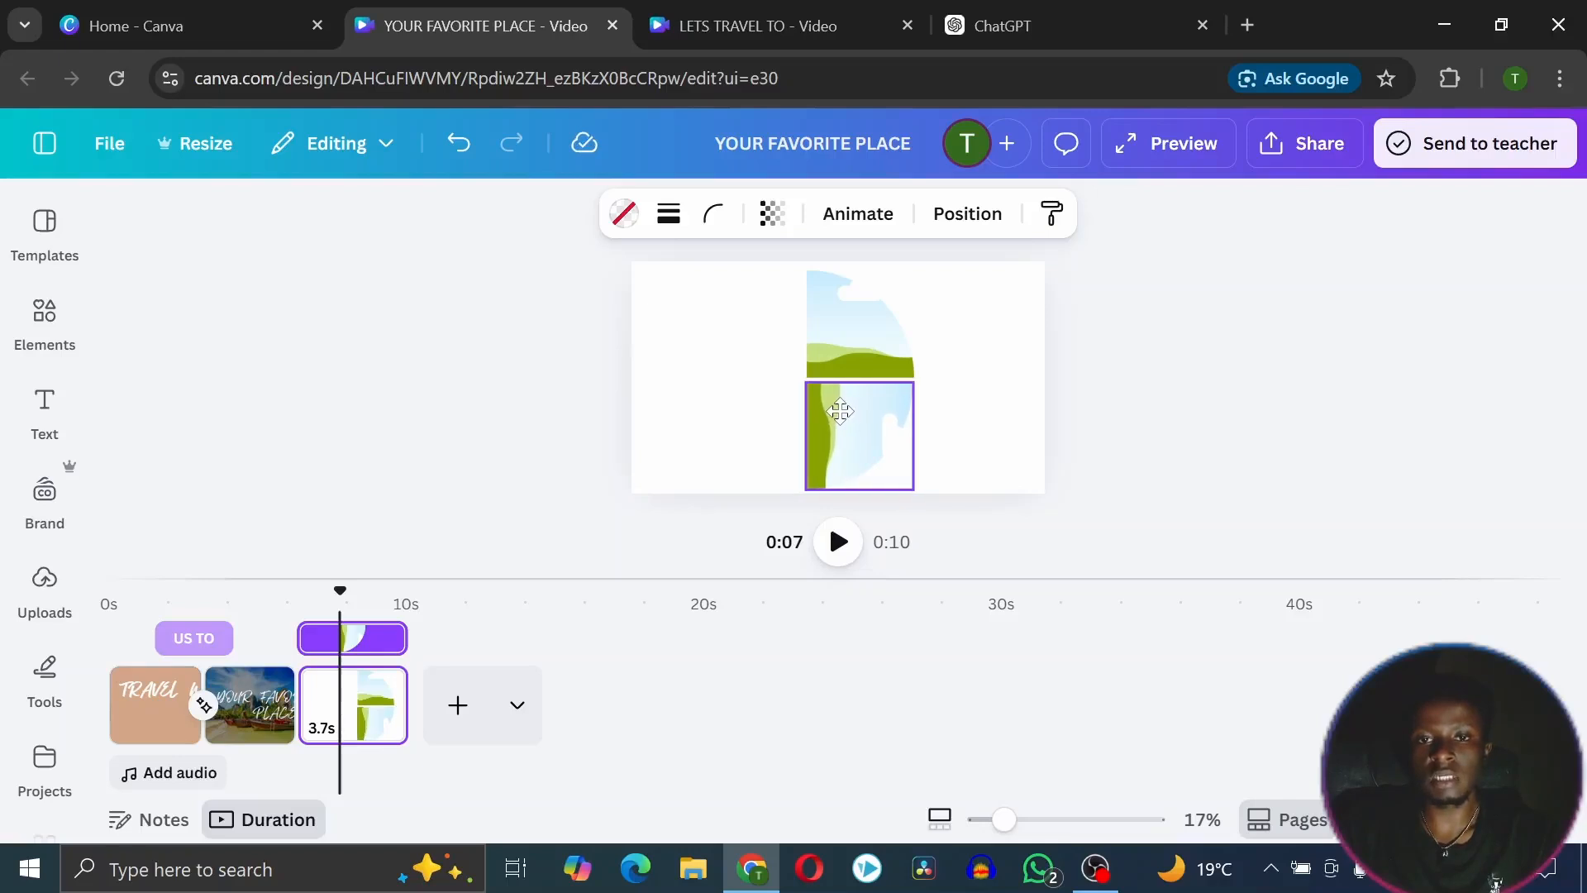
Shrink the two quarter-circle frames slightly, duplicate the pair, and rotate the copy to complete a four-part circle
left_click_drag(1033, 294, 883, 405)
left_click_drag(805, 490, 815, 471)
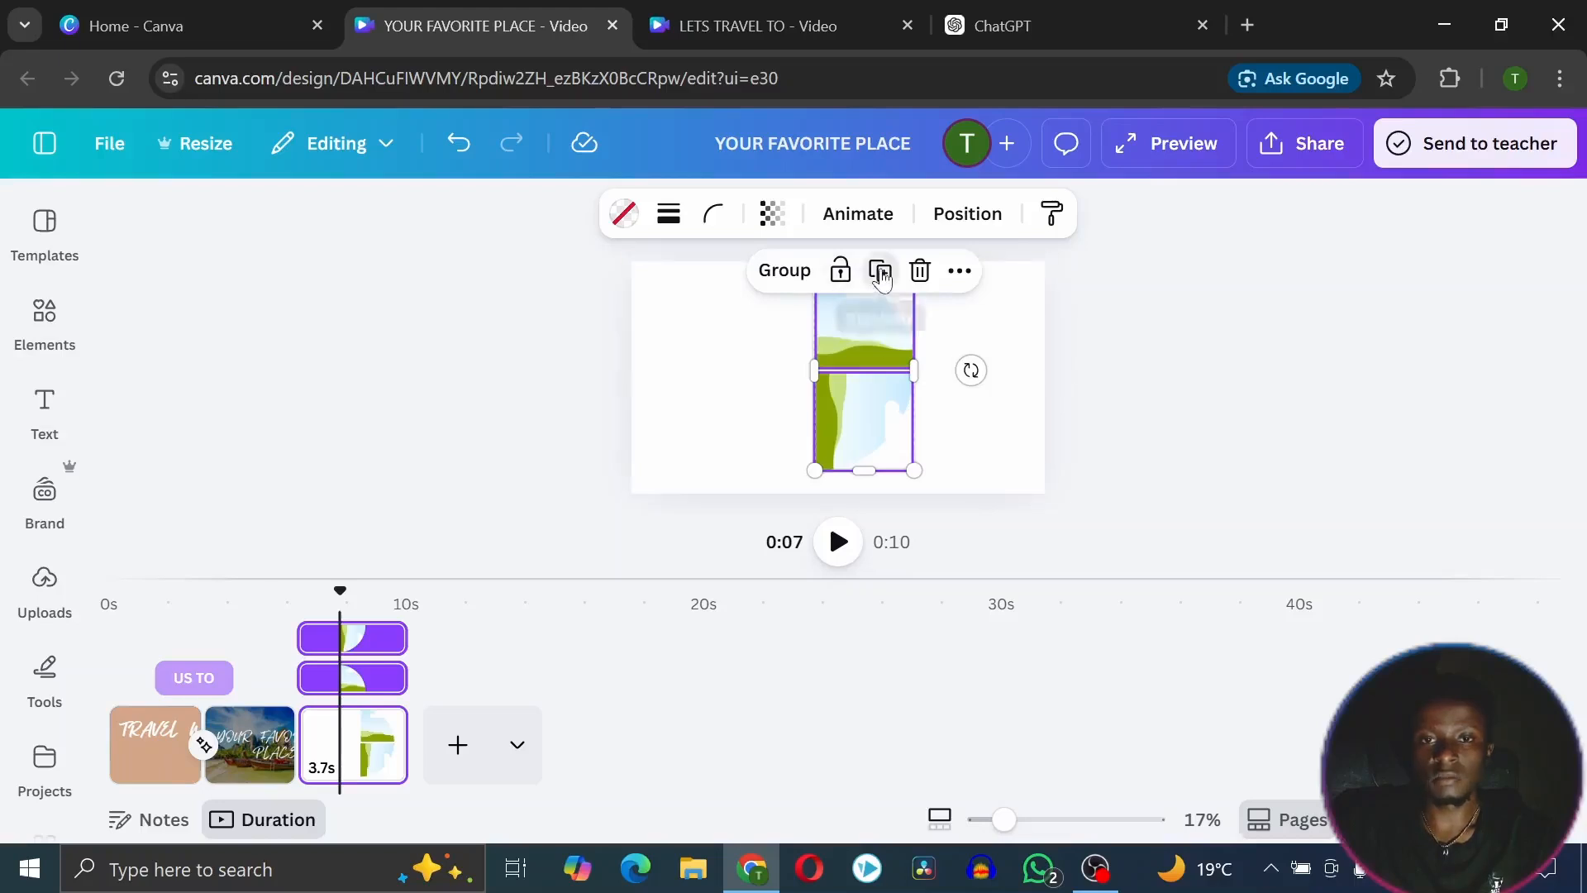
left_click_drag(972, 369, 939, 418)
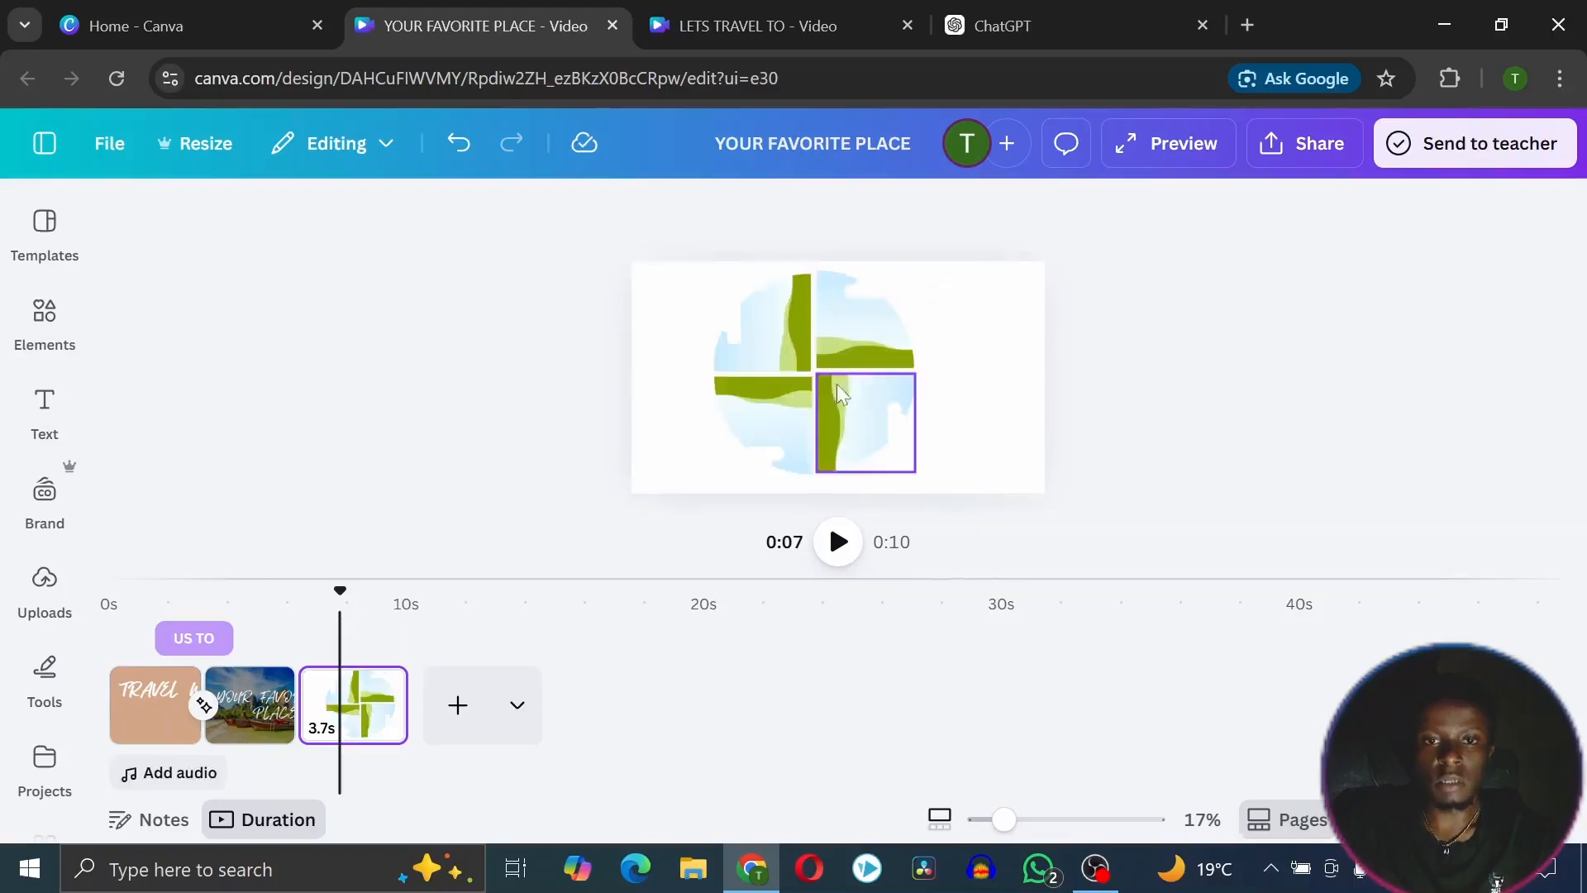
Place the recently used Eiffel Tower photo into the upper-right quarter-circle frame
left_click(45, 312)
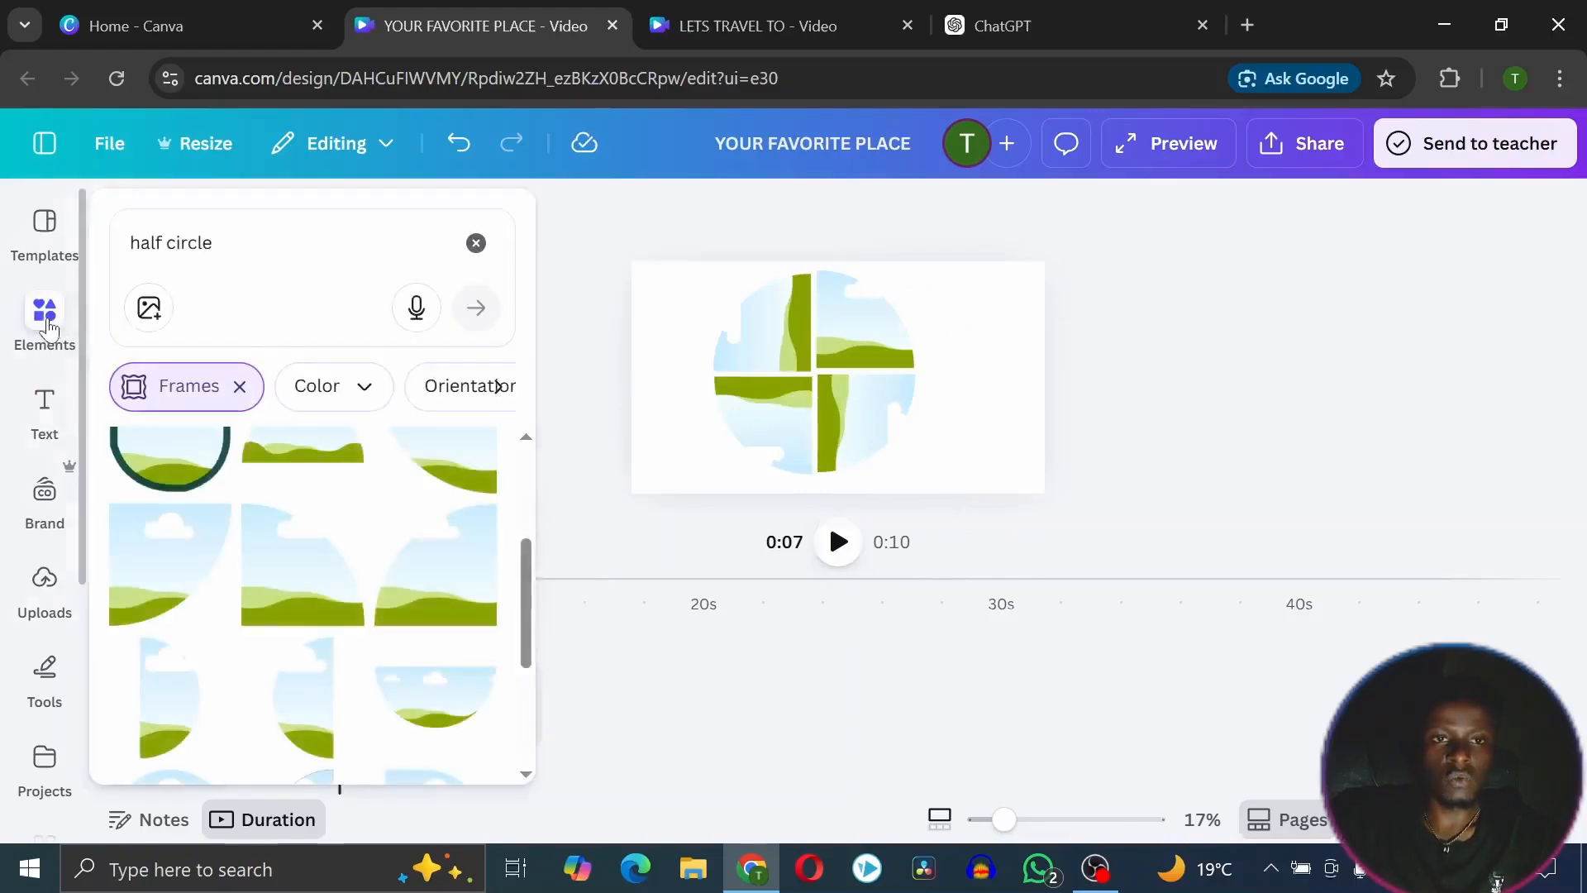
left_click(476, 239)
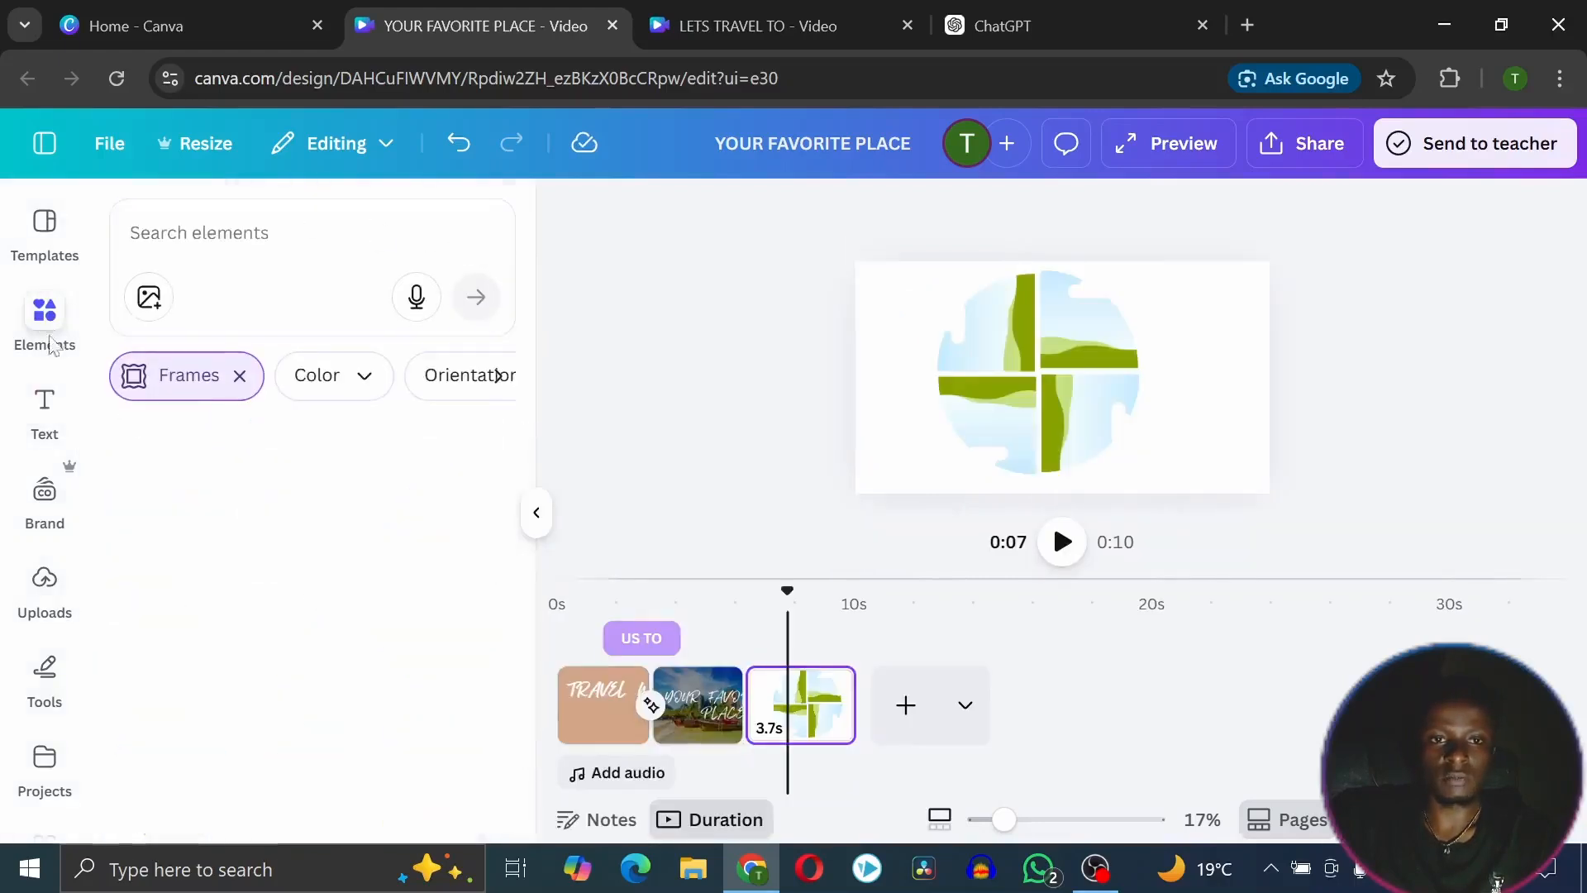
scroll(218, 560, "down", 2)
scroll(216, 561, "up", 1)
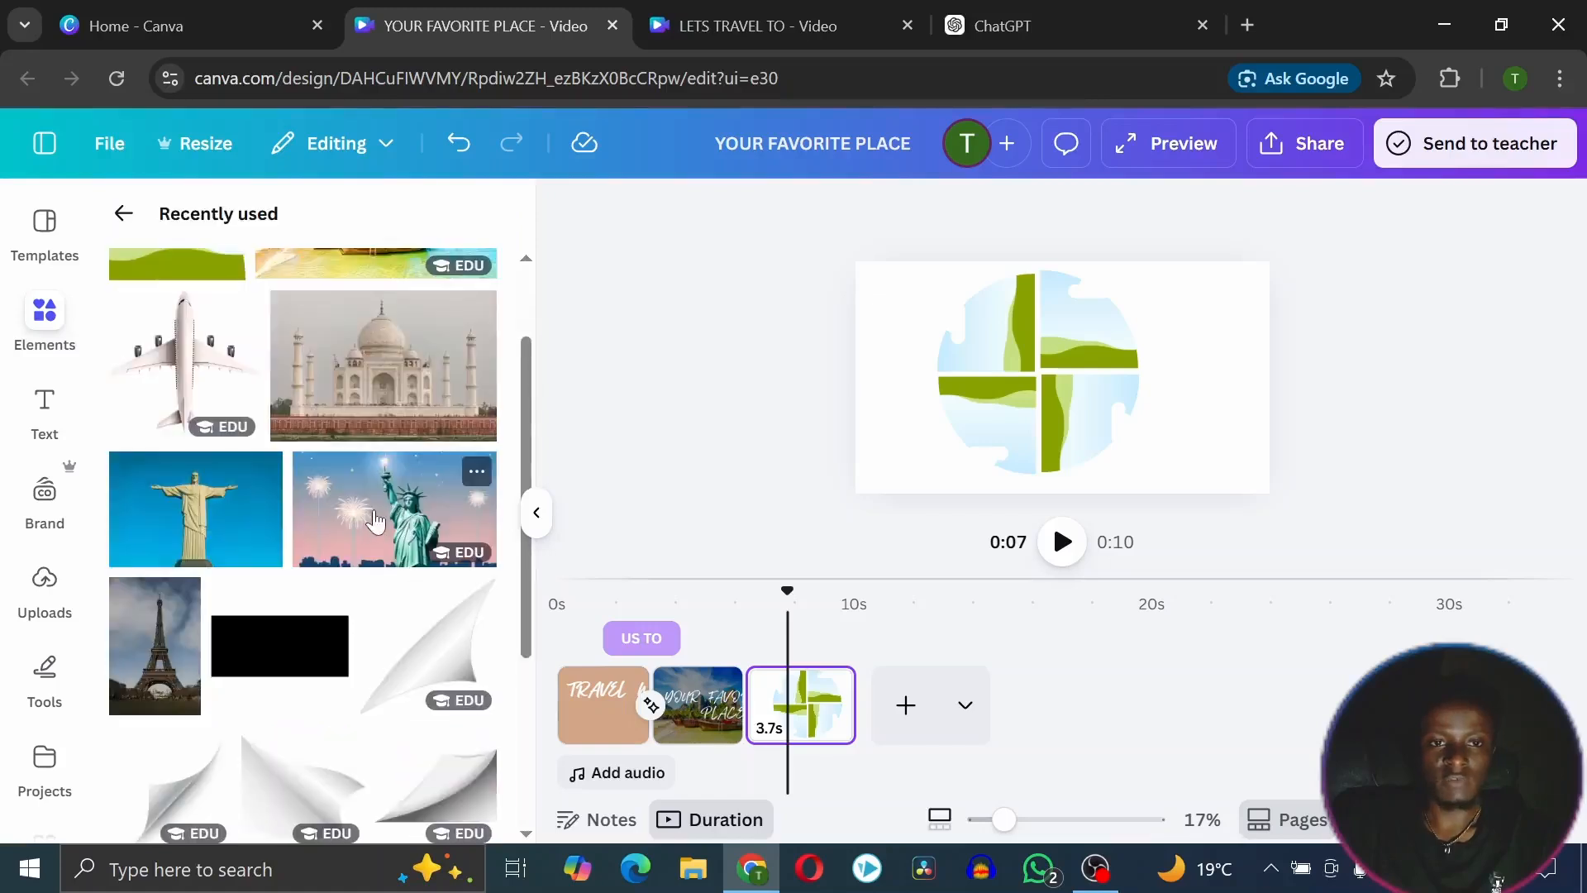
left_click(155, 645)
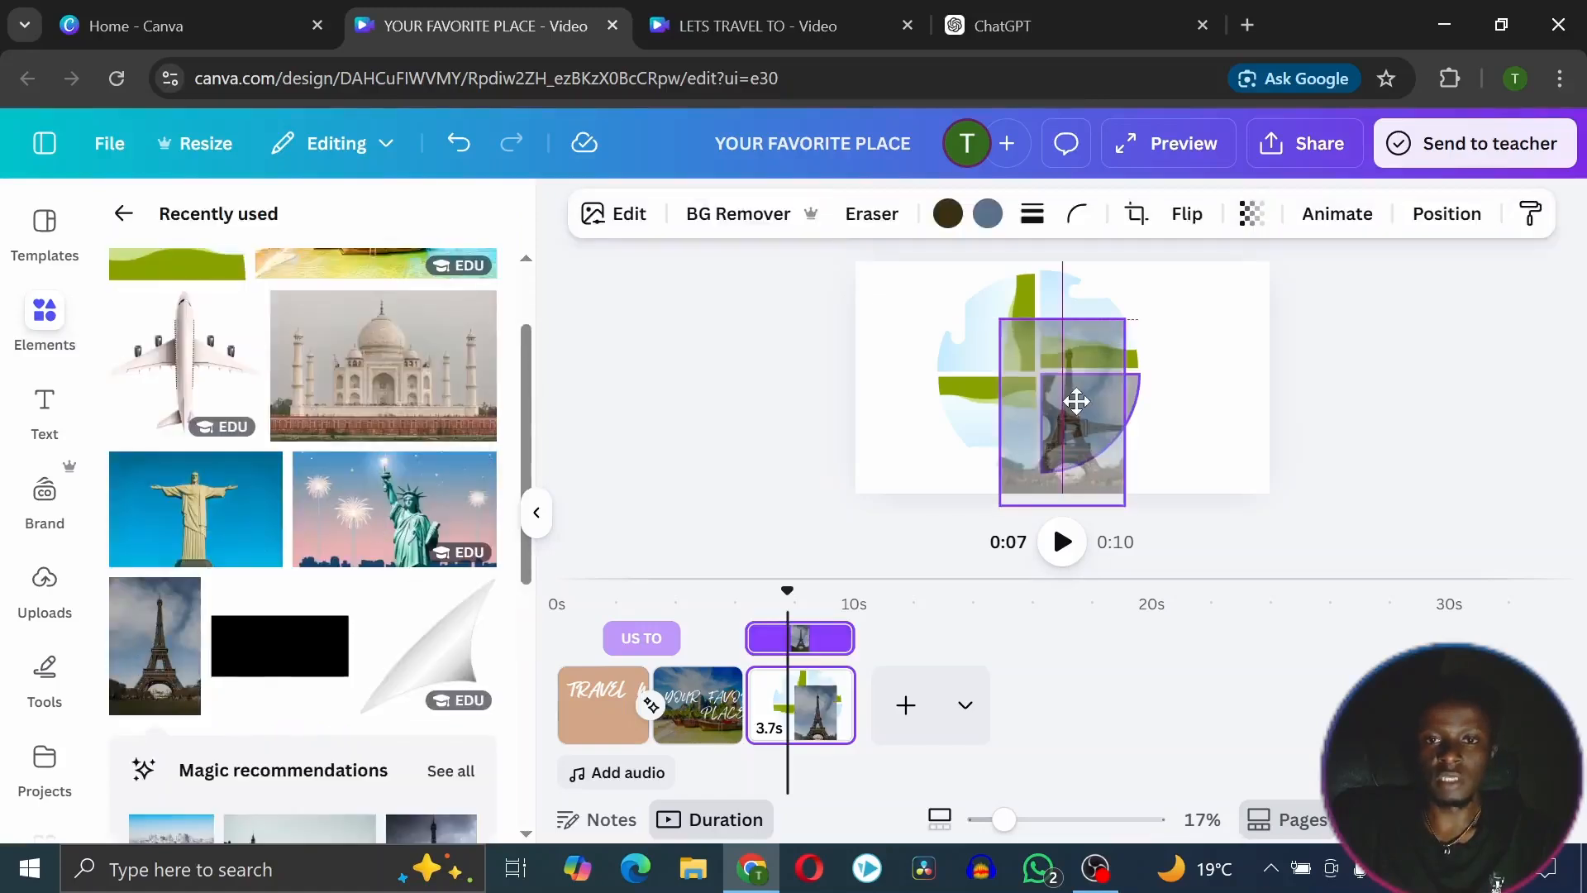
left_click_drag(1070, 400, 1096, 341)
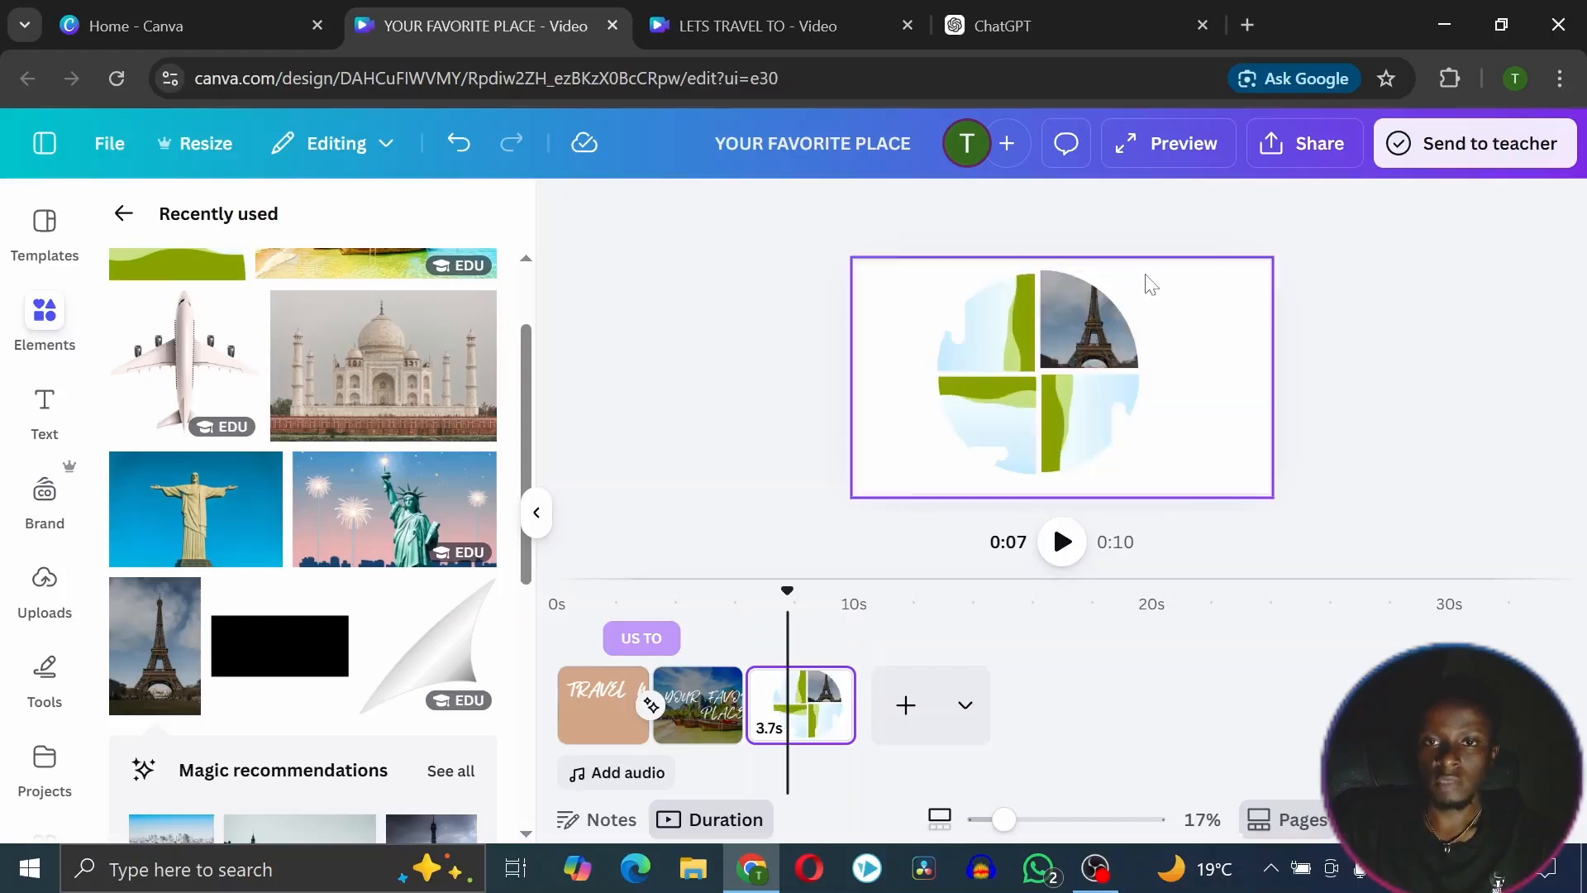
Enlarge, rotate and reposition the Eiffel Tower photo inside its frame so the tower tilts diagonally from the circle's centre
double_click(1084, 331)
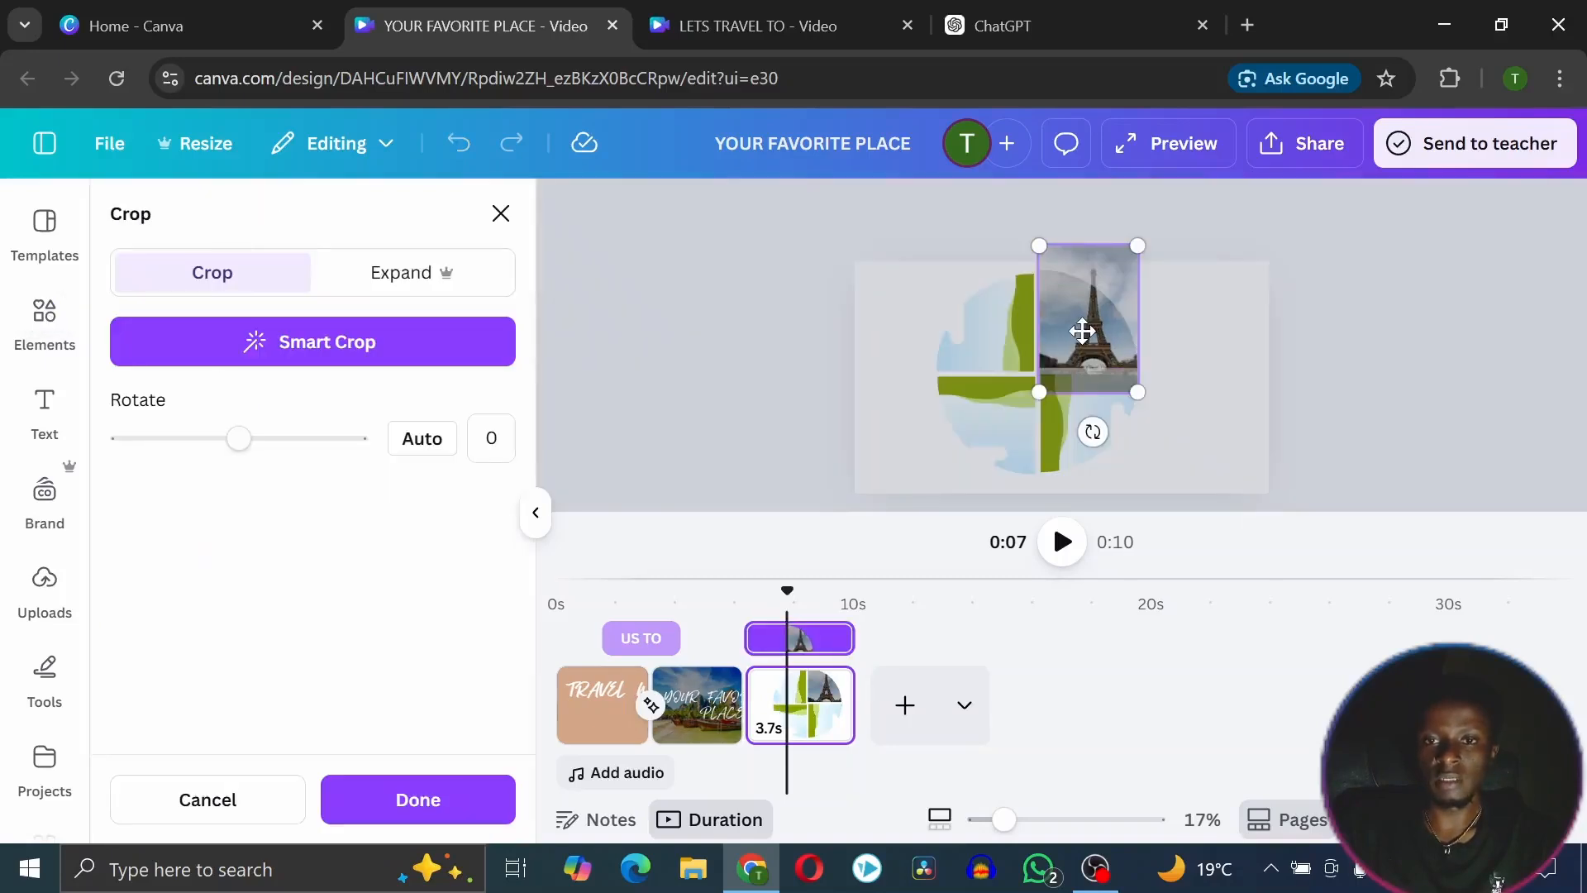
left_click_drag(1143, 395, 1215, 269)
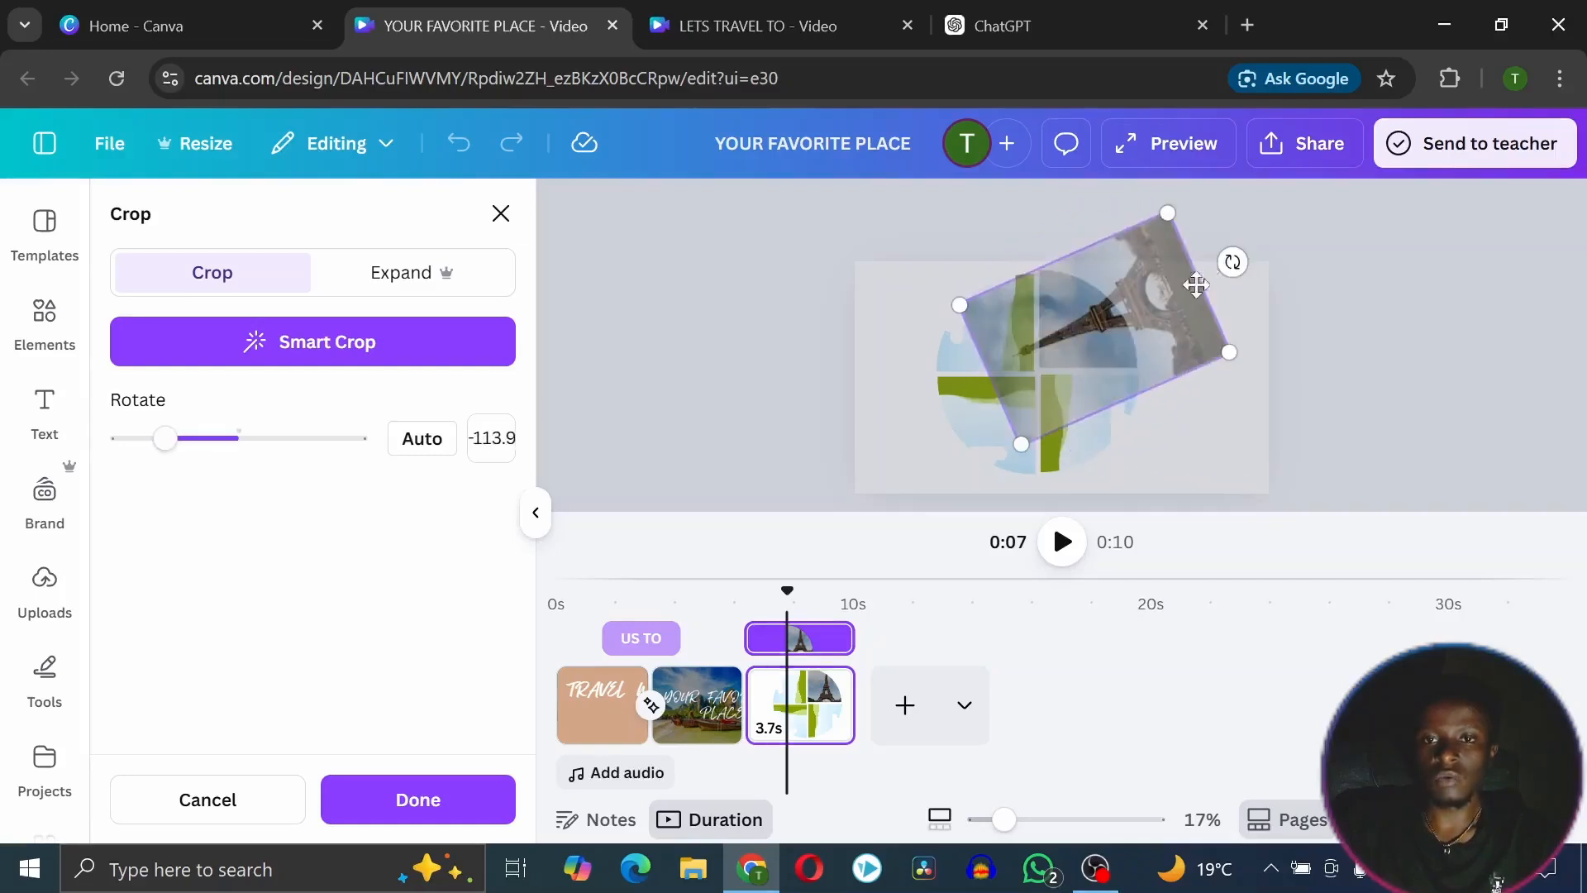
left_click(1337, 345)
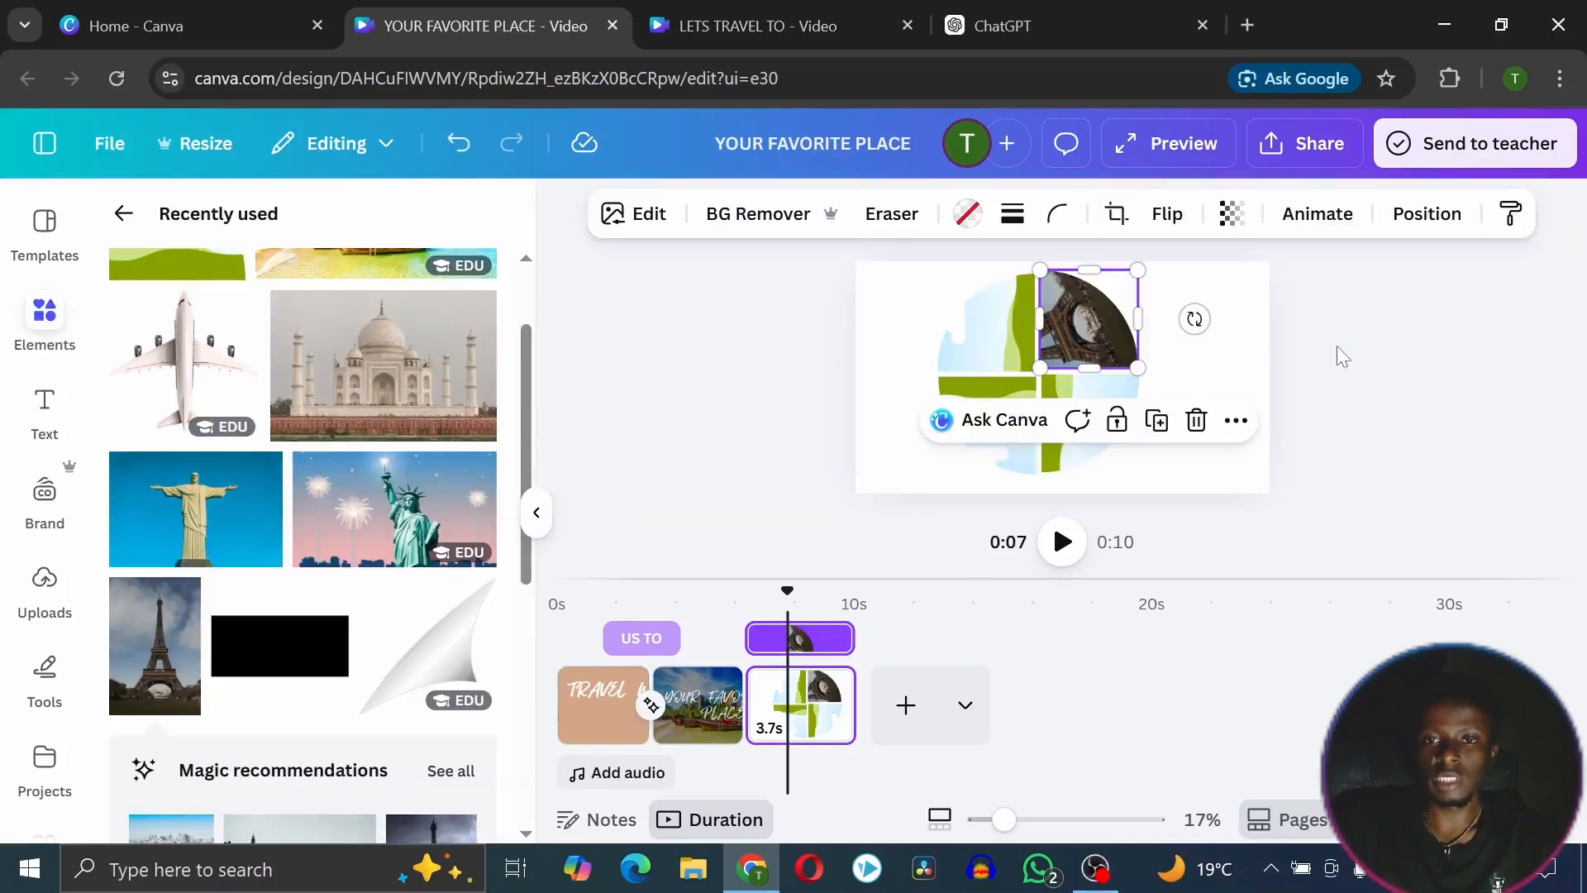
double_click(1084, 322)
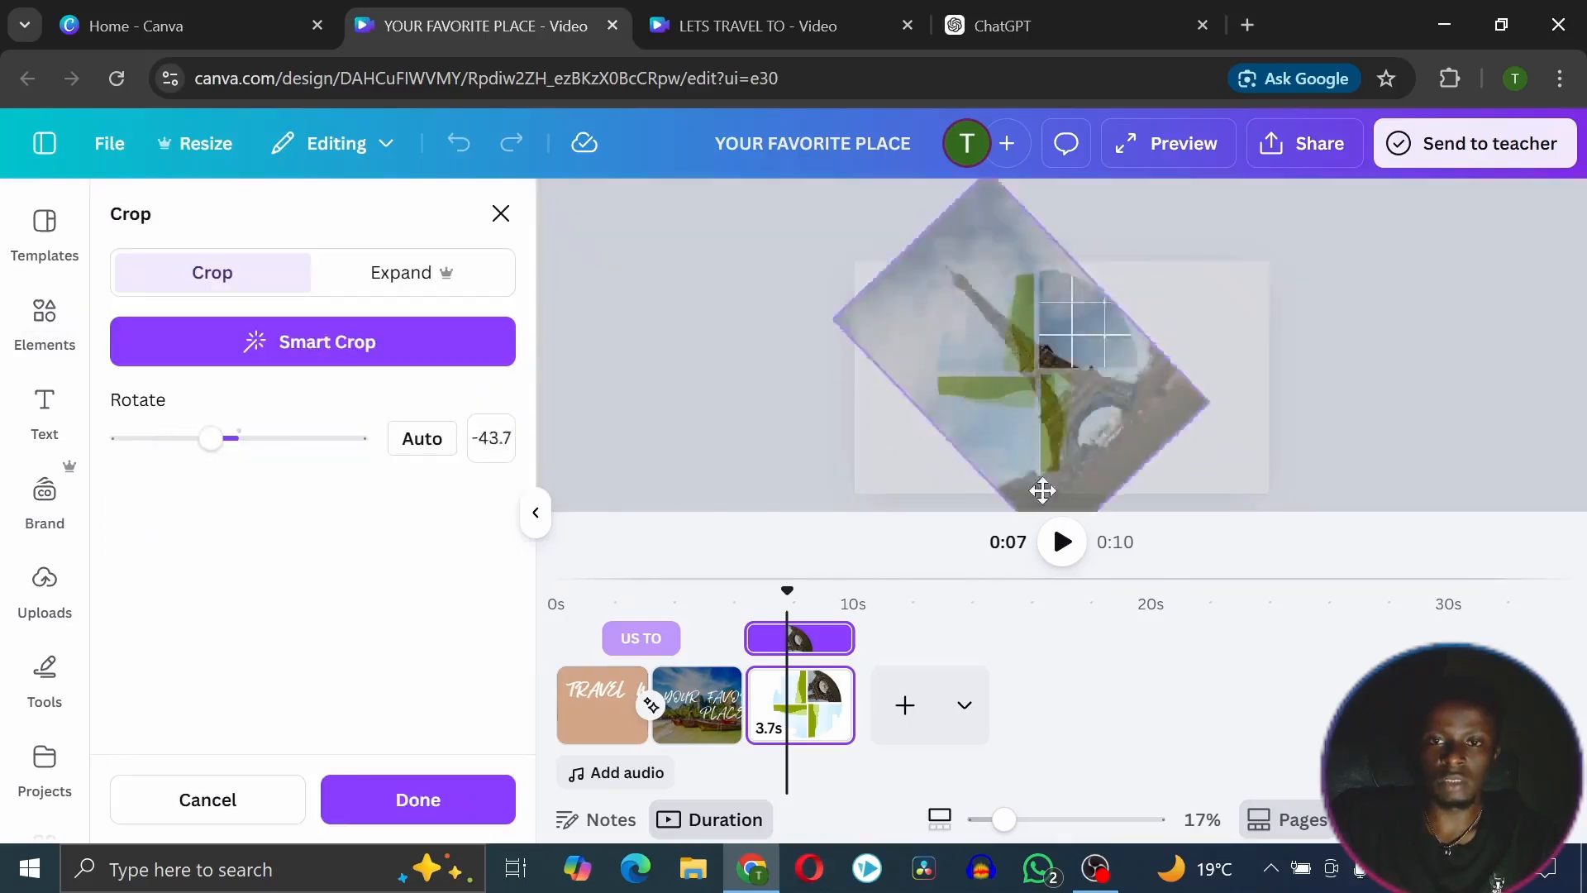
left_click_drag(1042, 491, 1070, 331)
left_click(1222, 384)
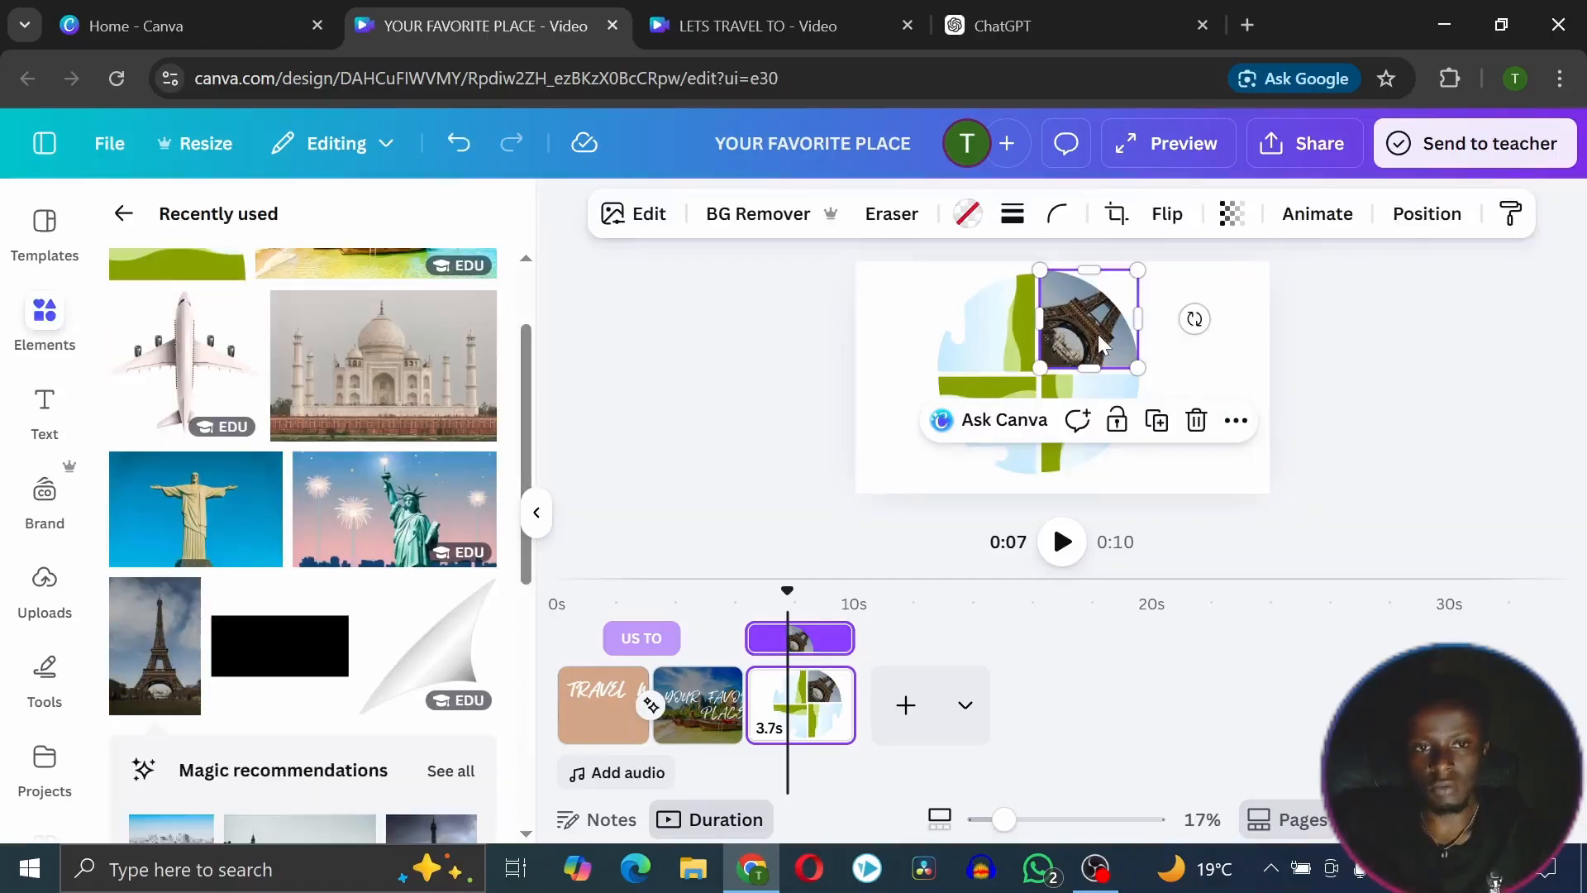
left_click(1538, 311)
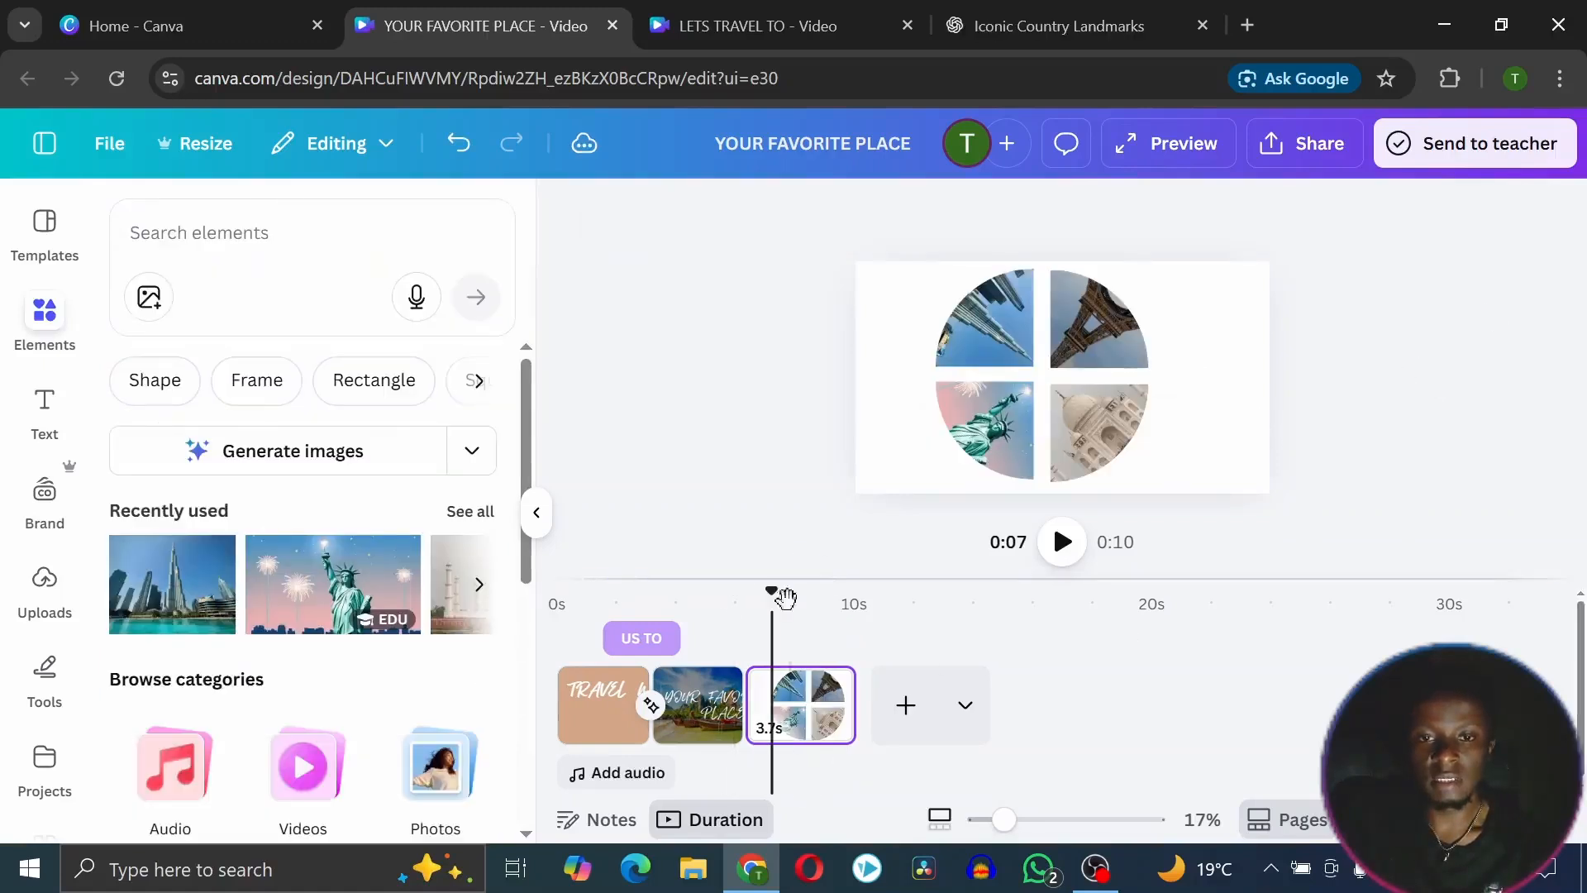
Add a small circle at the centre of the four landmark photos, nudge it into place and fill it black
left_click(259, 233)
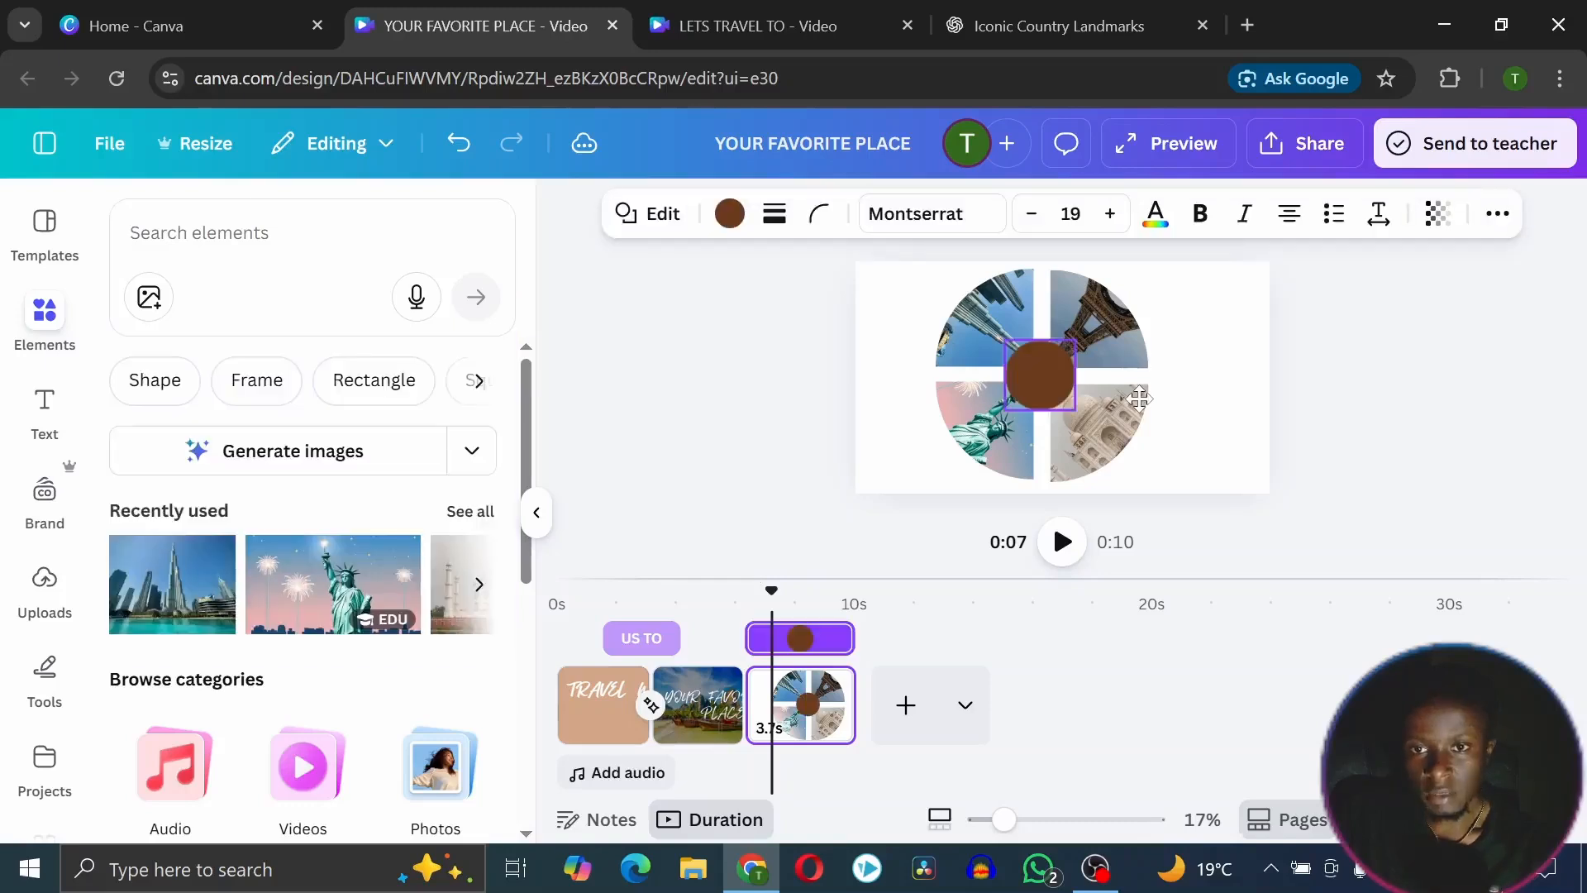
left_click_drag(1139, 398, 1141, 398)
key("Right")
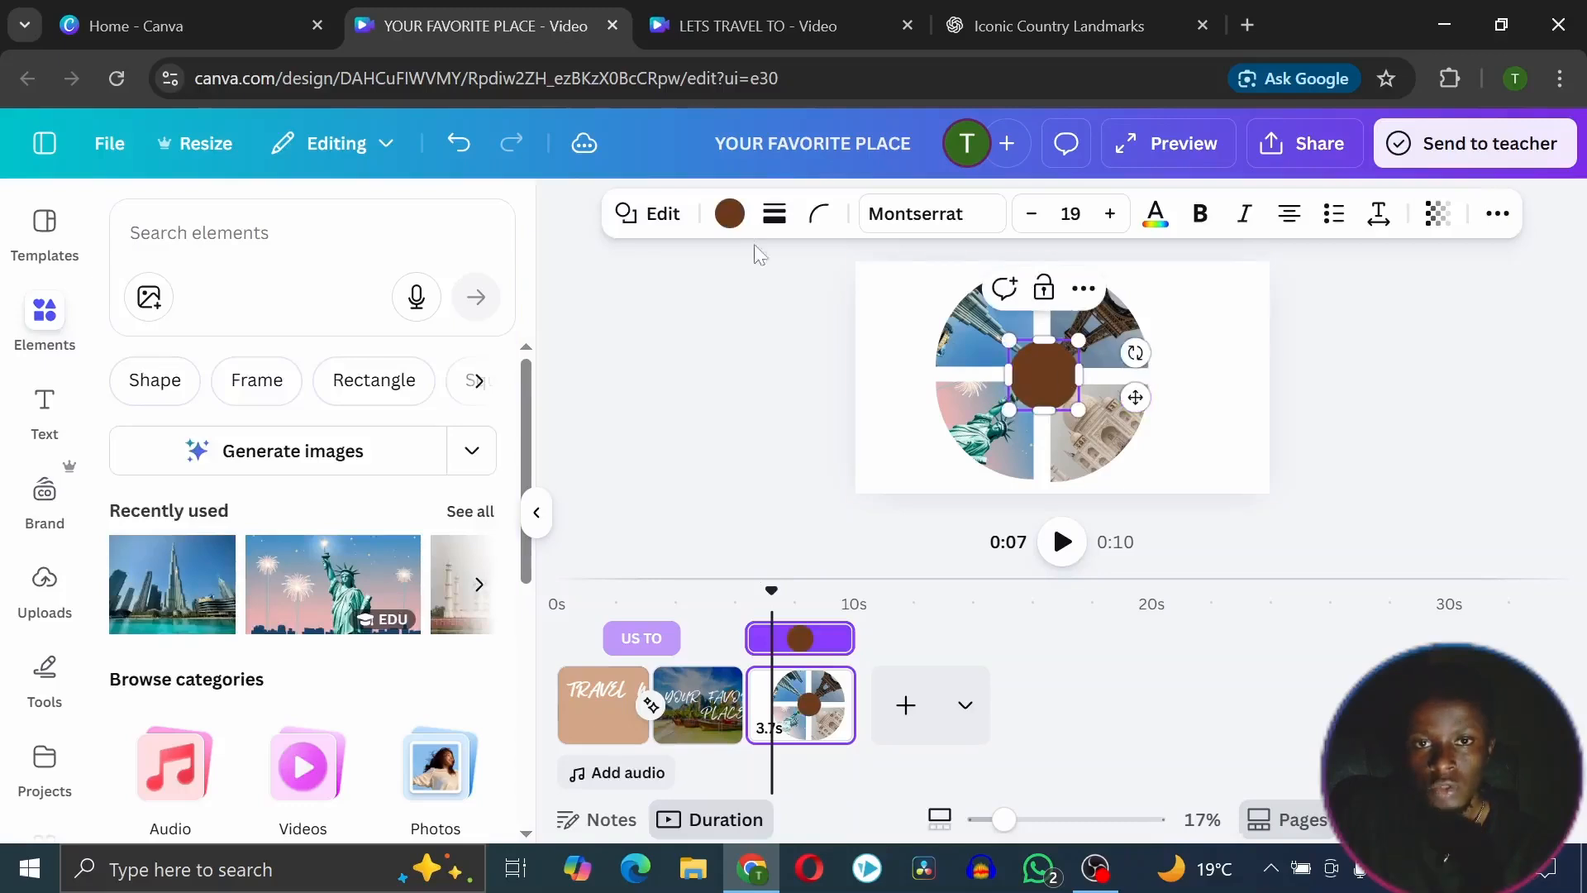
left_click(1455, 333)
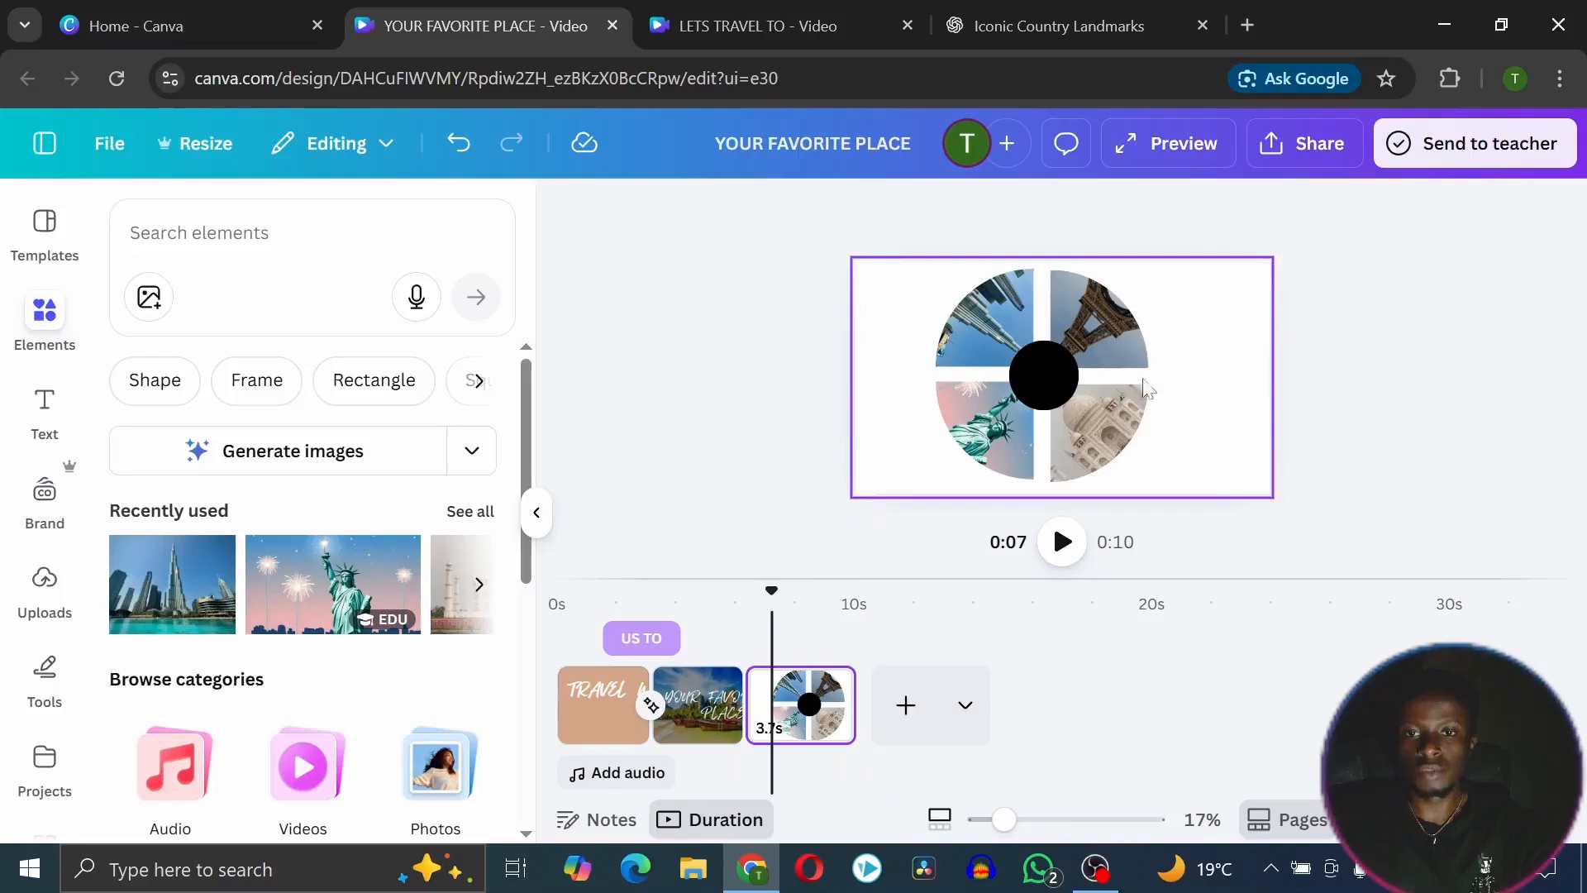
Download only the current page, page 3, as a PNG image
left_click(1227, 374)
left_click(1303, 148)
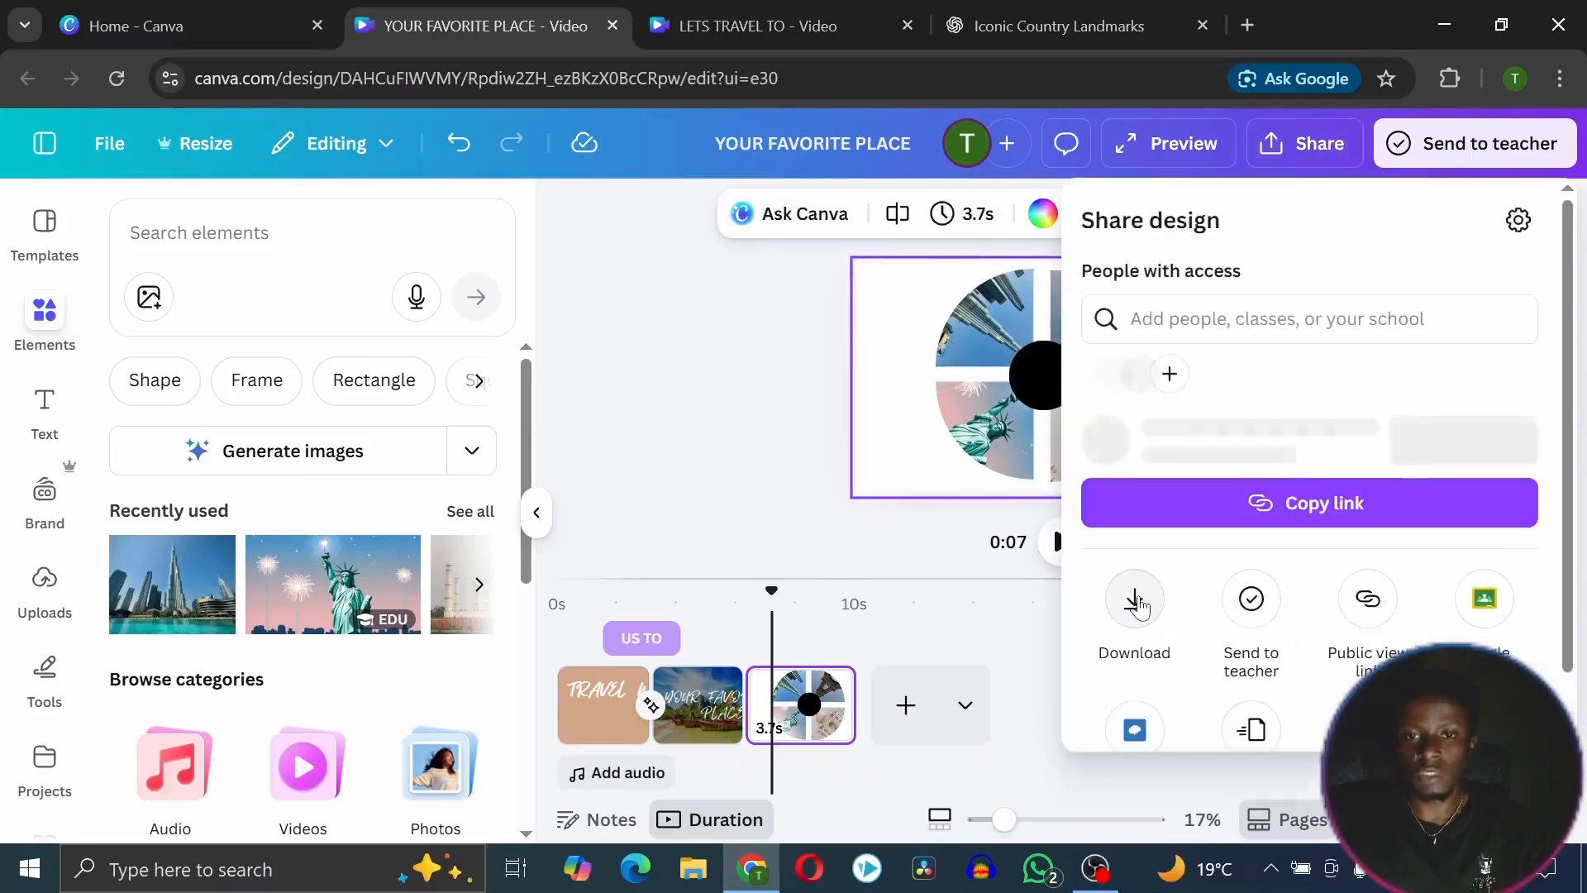
left_click(1139, 603)
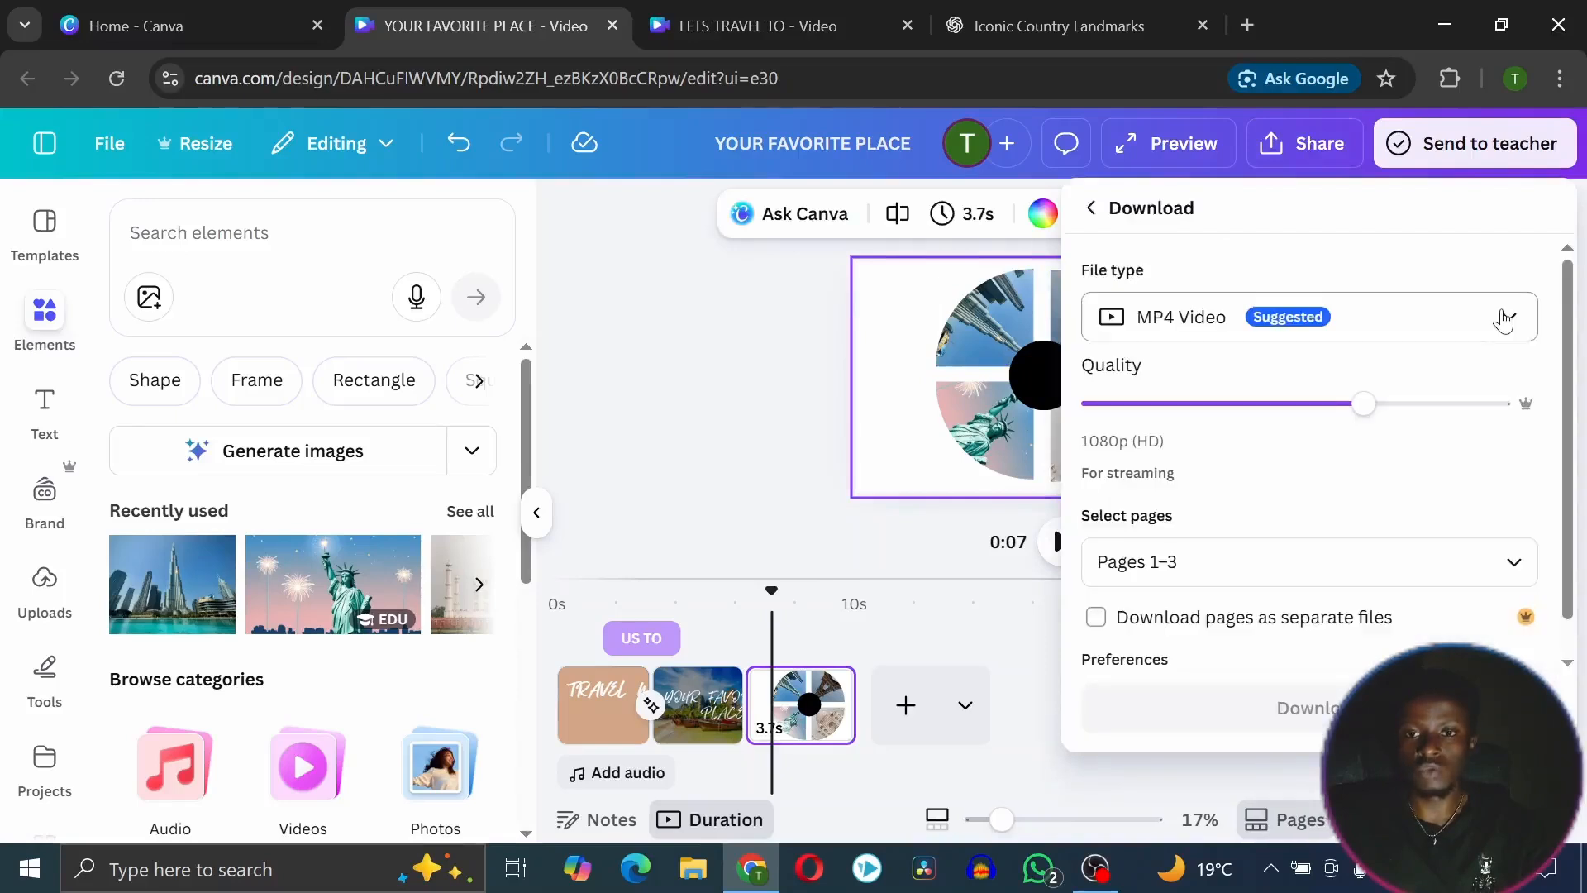
left_click(1502, 320)
left_click(1258, 479)
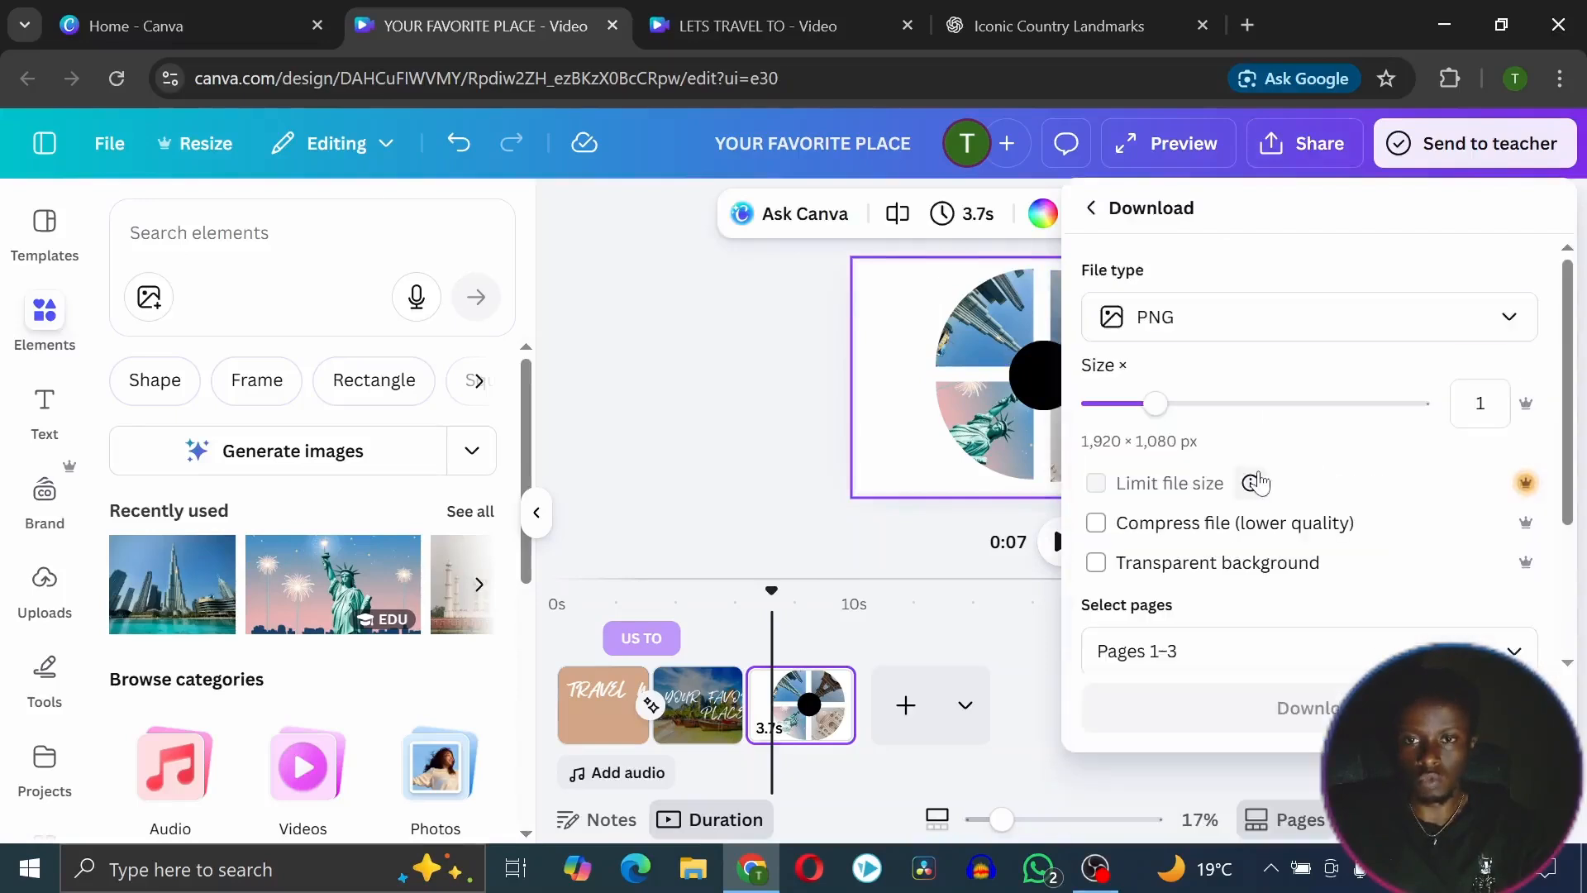
left_click(1273, 650)
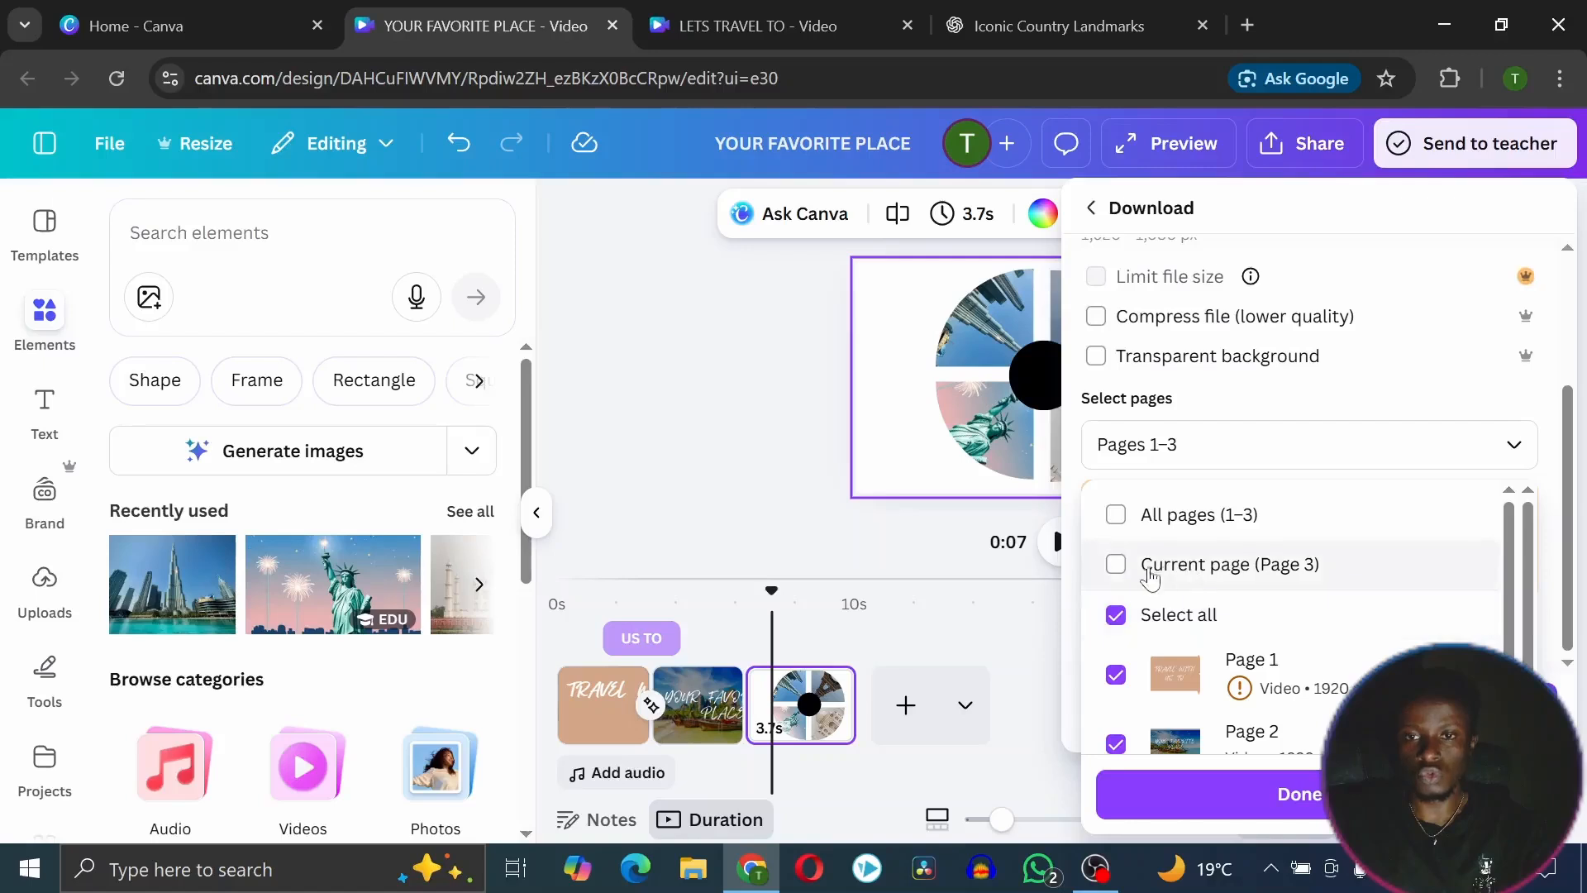
left_click(1116, 565)
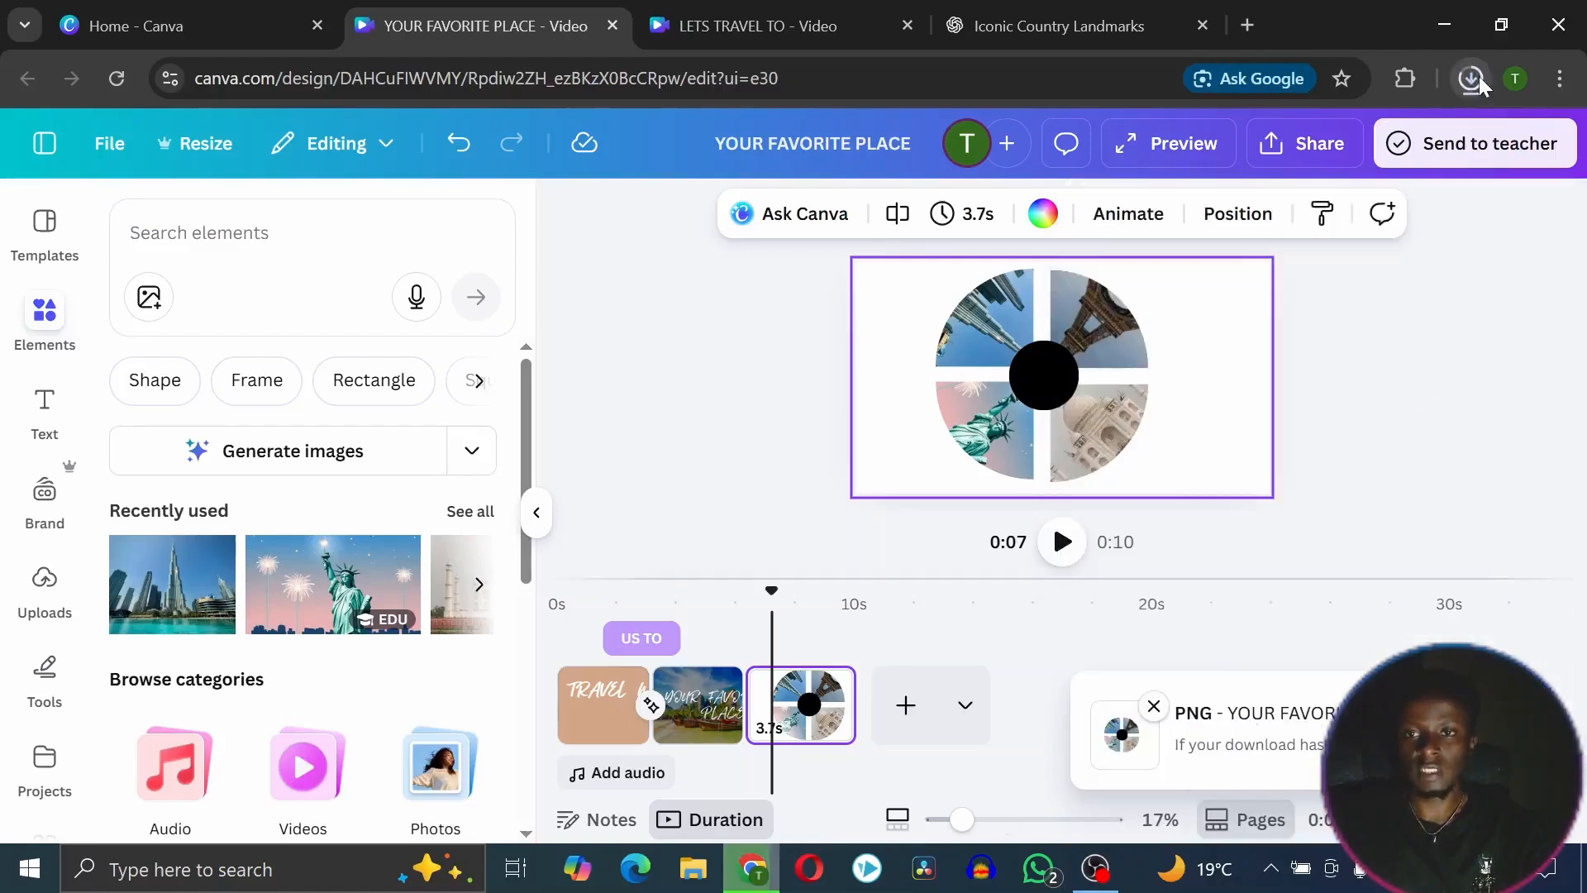
Add a blank fourth page, search the photos for "beach" and fill the page with the pink-sky ocean waves photo
left_click(905, 703)
left_click(885, 613)
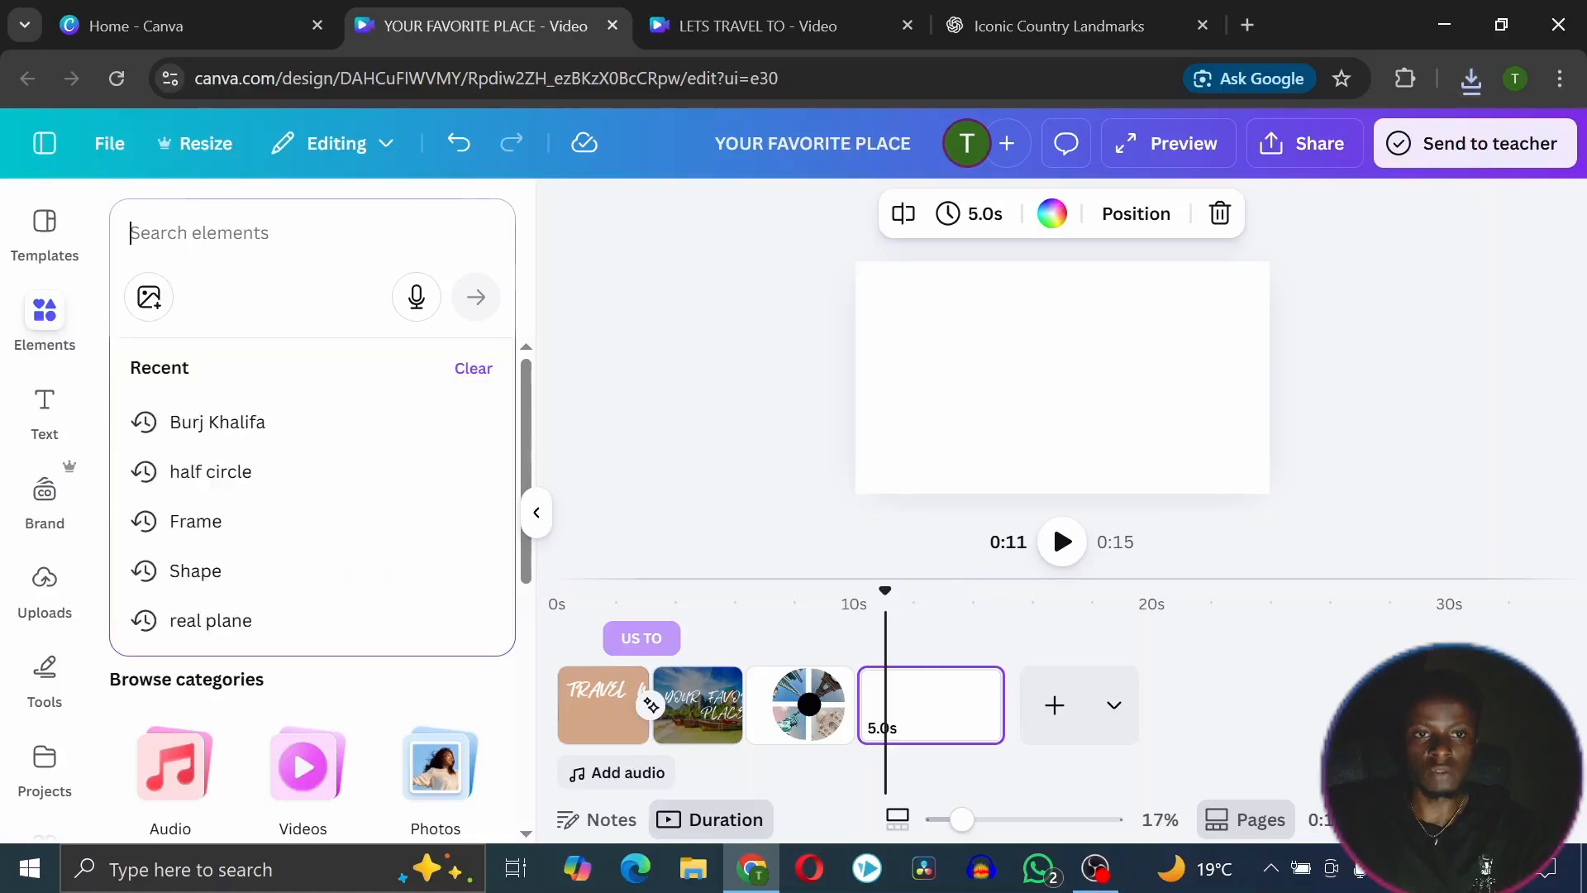
left_click(207, 233)
type("beach")
key("Return")
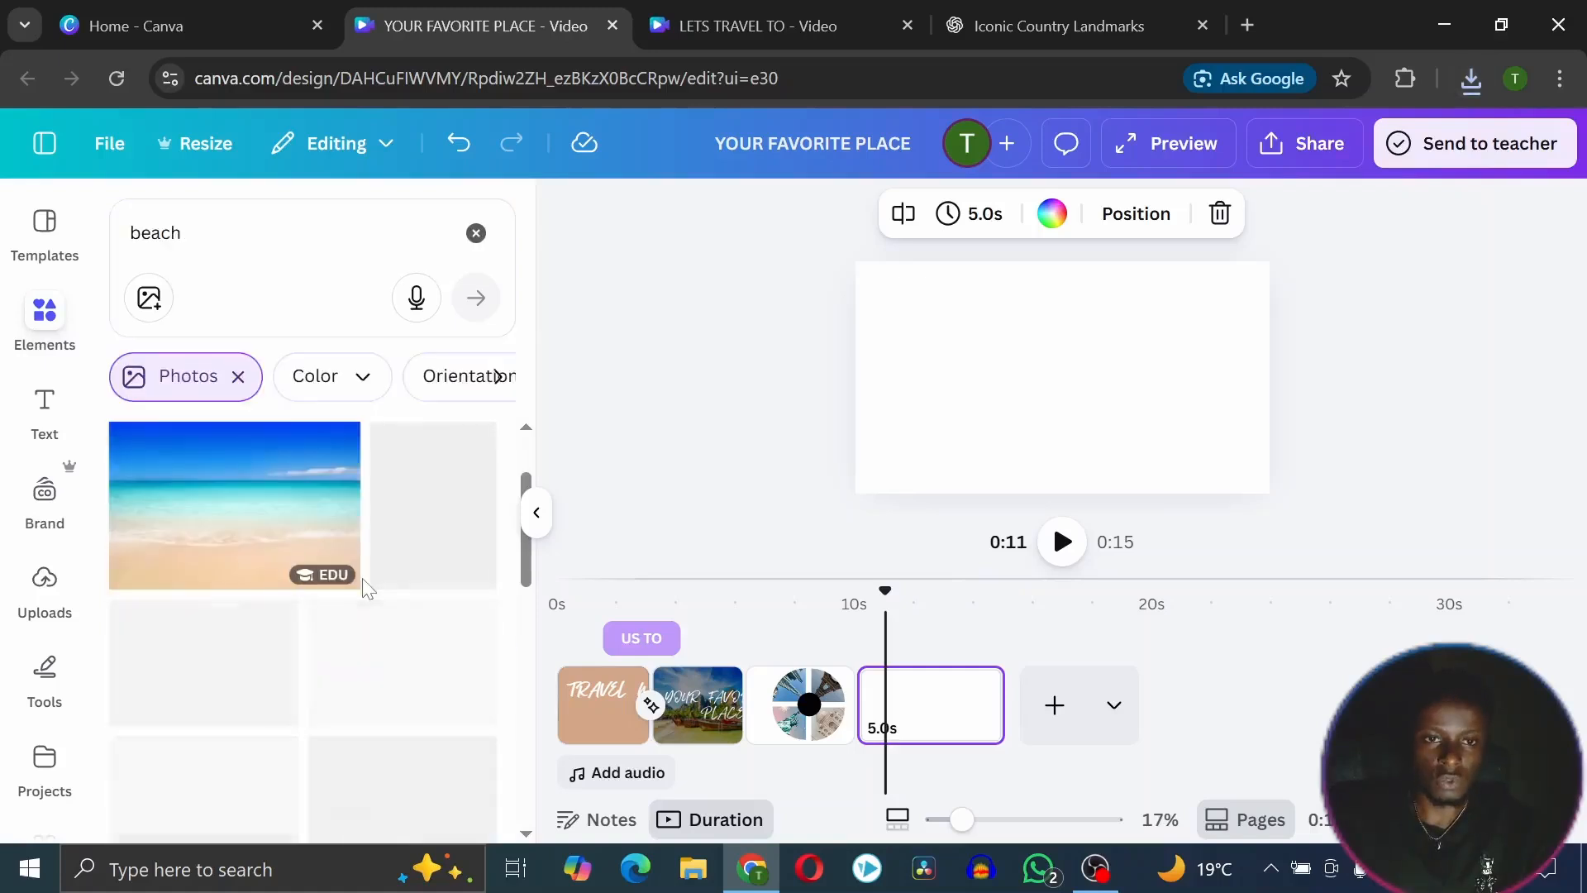
scroll(374, 544, "down", 2)
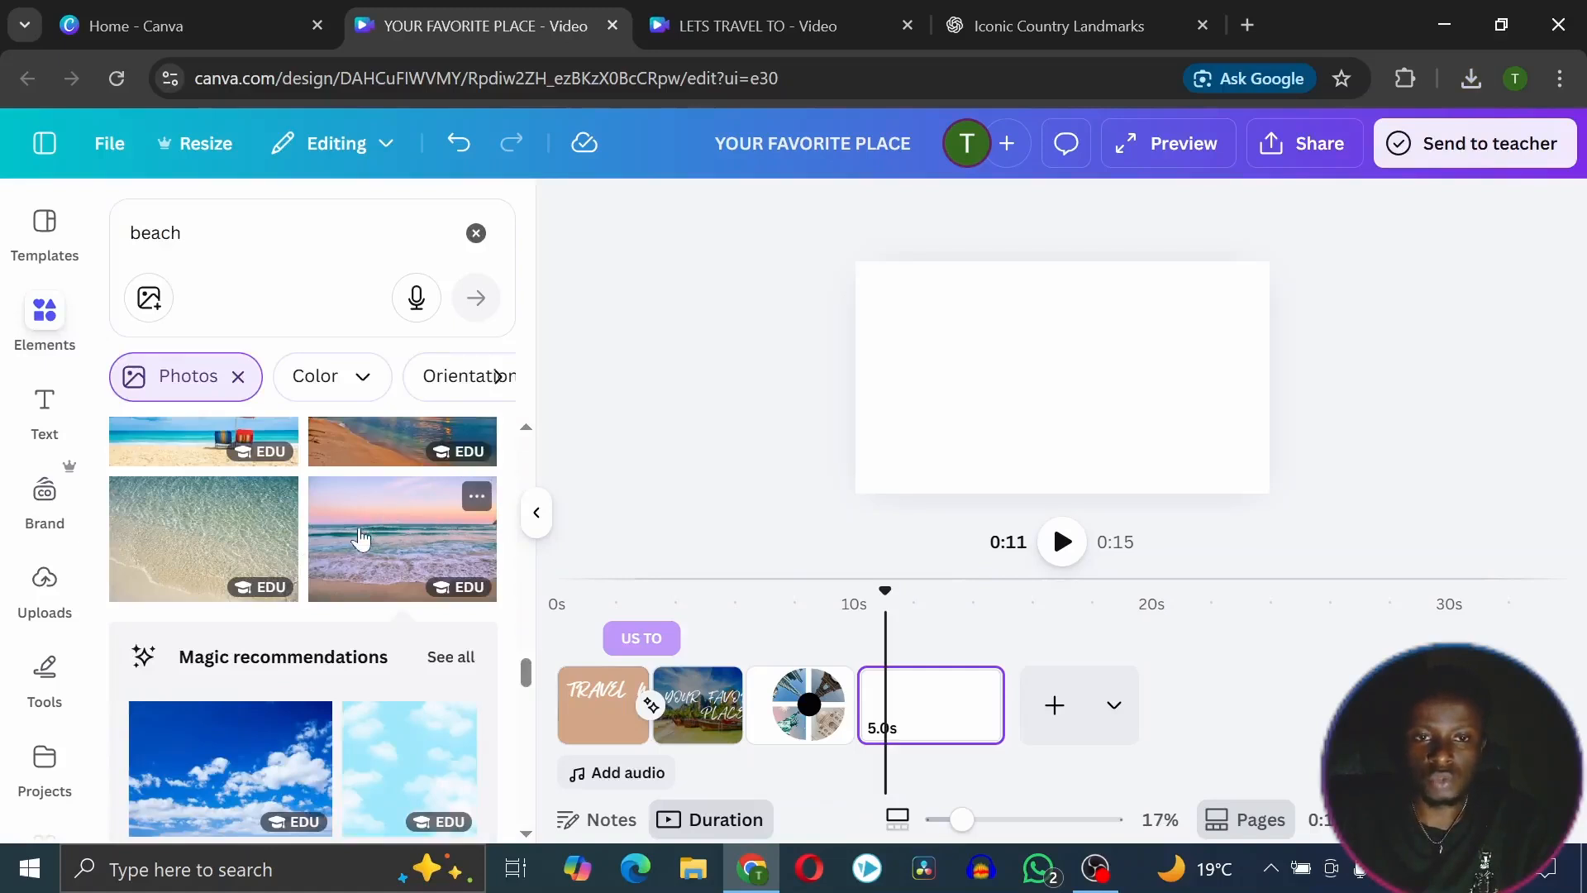
left_click_drag(361, 538, 871, 426)
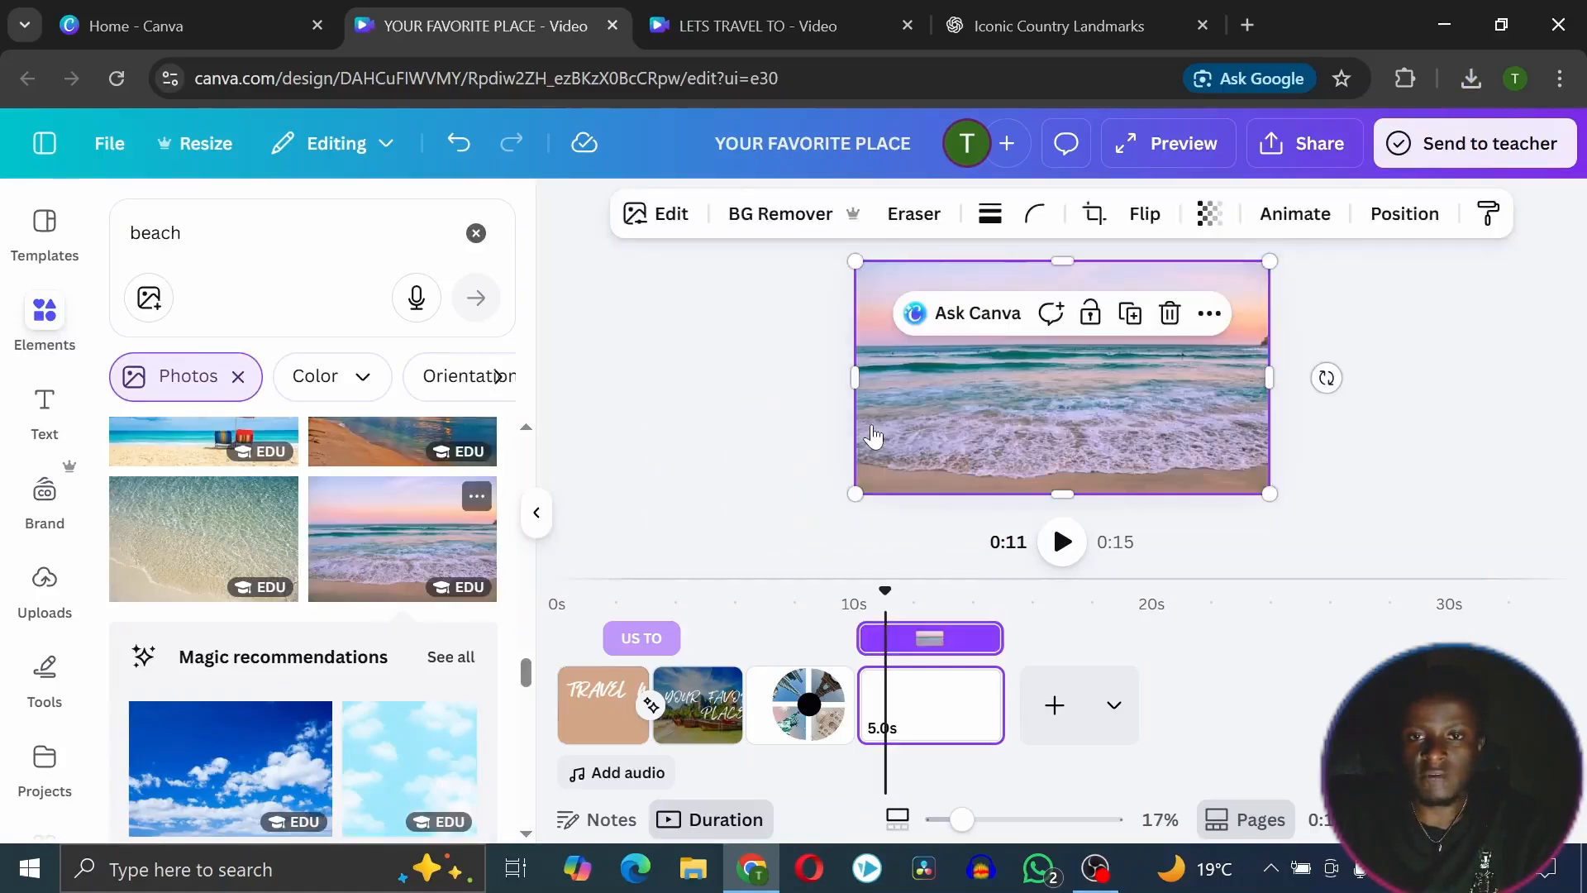
left_click(668, 393)
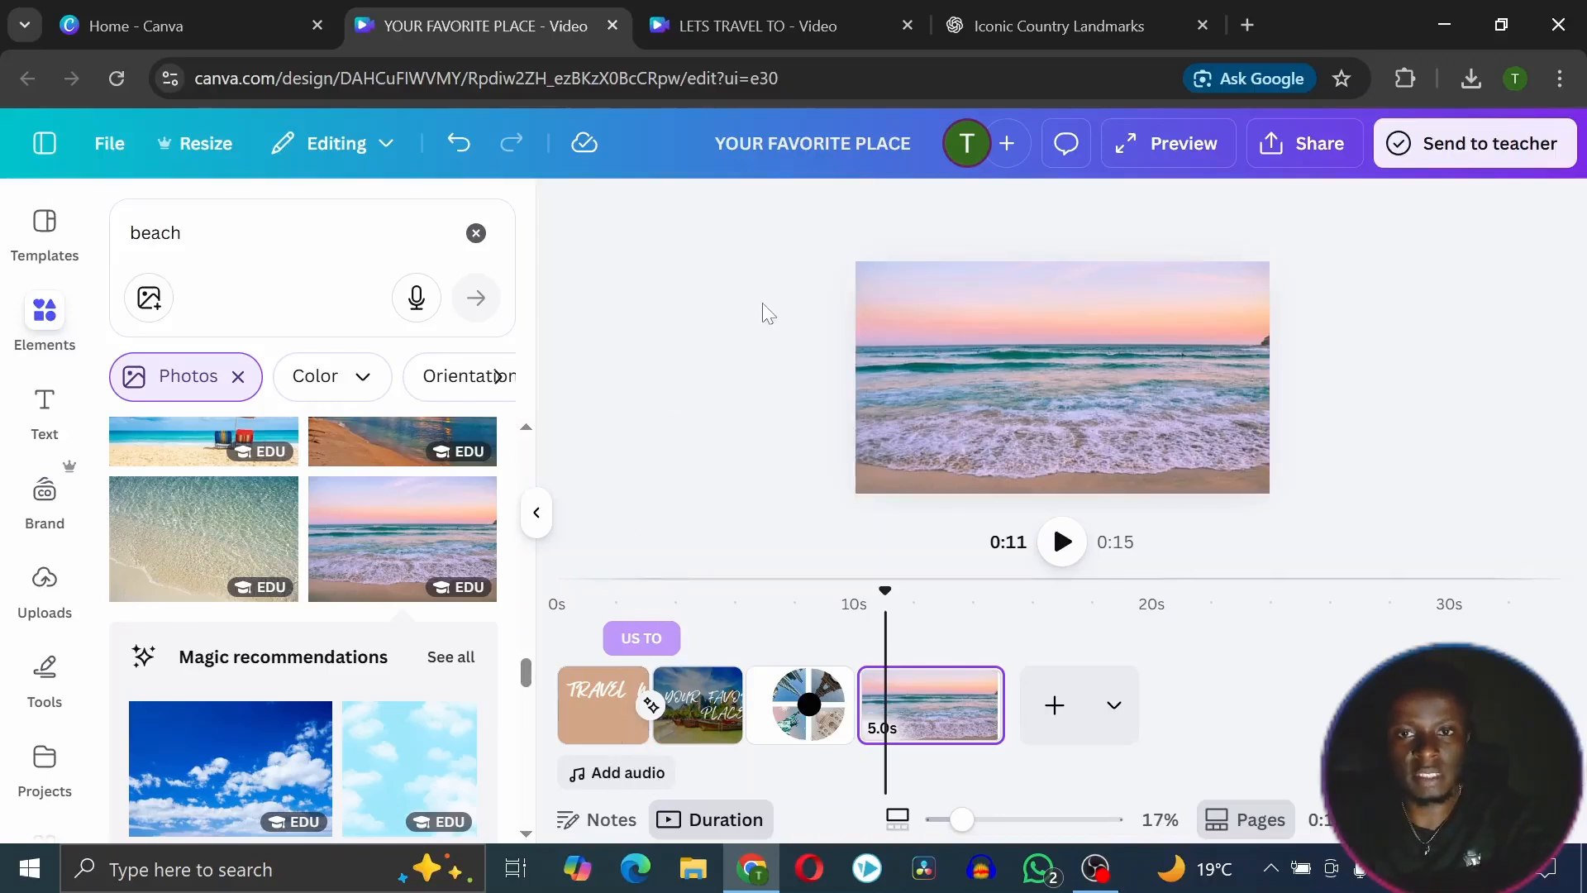
Add a rectangle shape and stretch it to cover the whole beach page
left_click(273, 235)
type("RE")
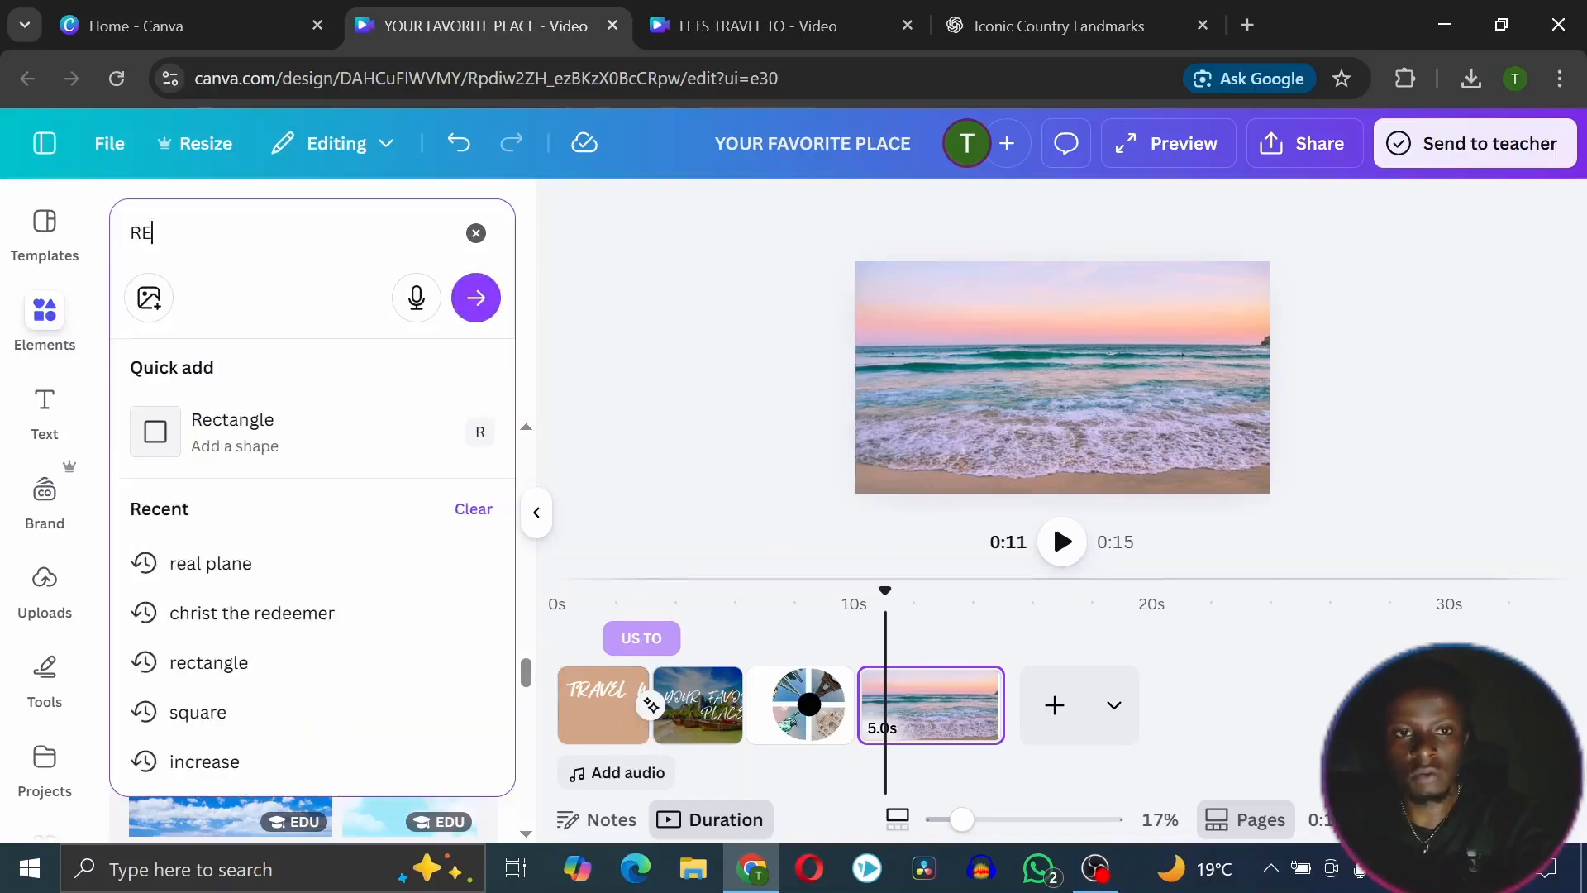
left_click(304, 444)
left_click_drag(1098, 344, 1288, 254)
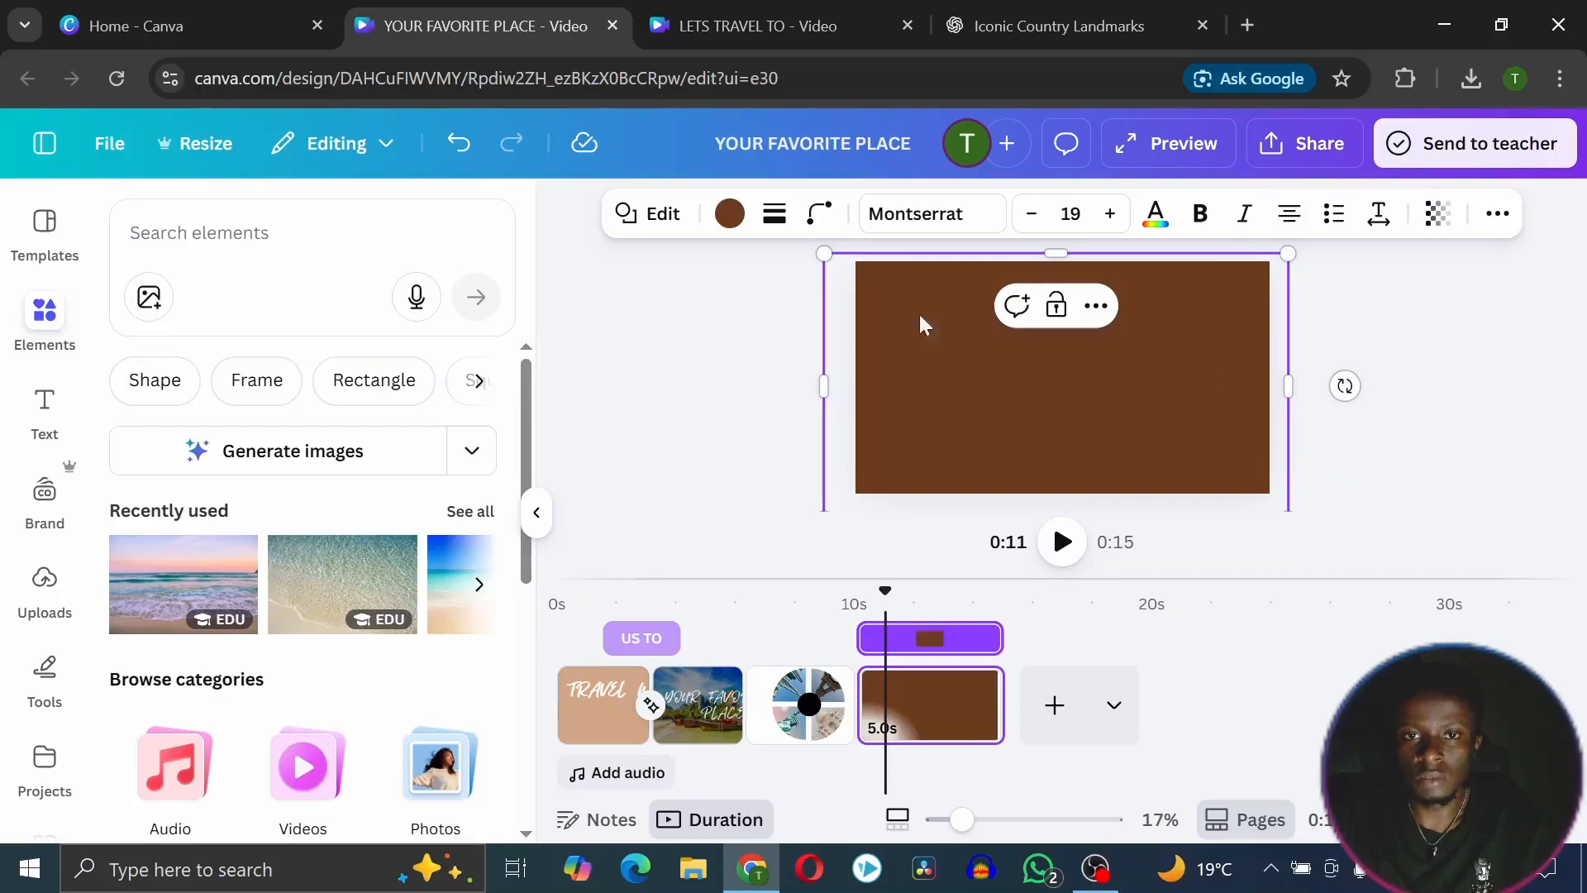
Fill the rectangle black and make it semi-transparent so that it darkens the beach photo
left_click(729, 213)
left_click(246, 395)
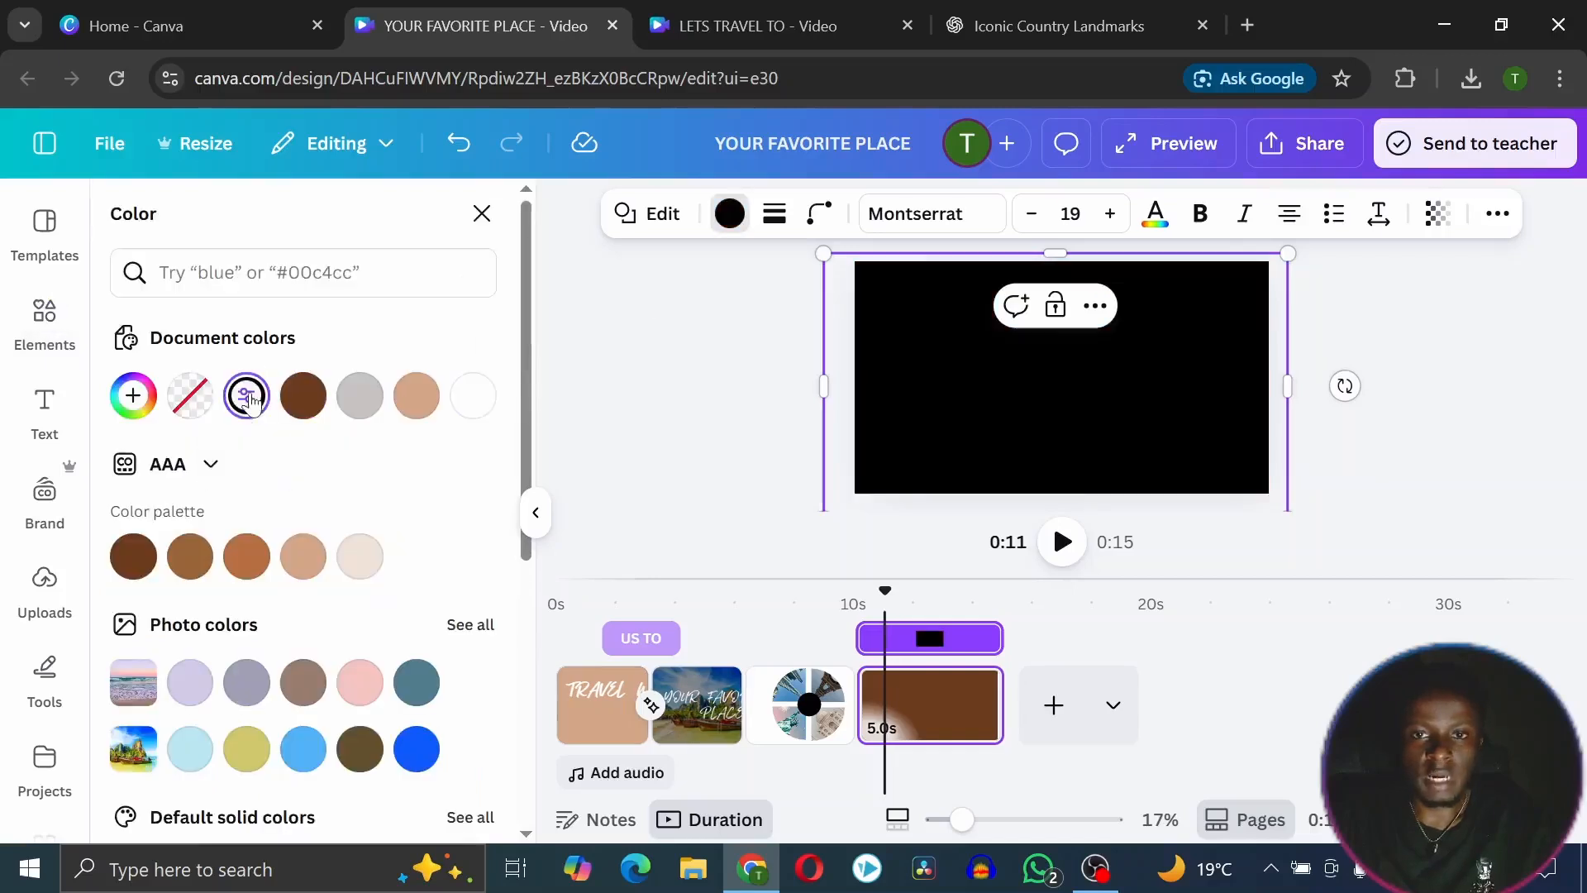
left_click(1438, 217)
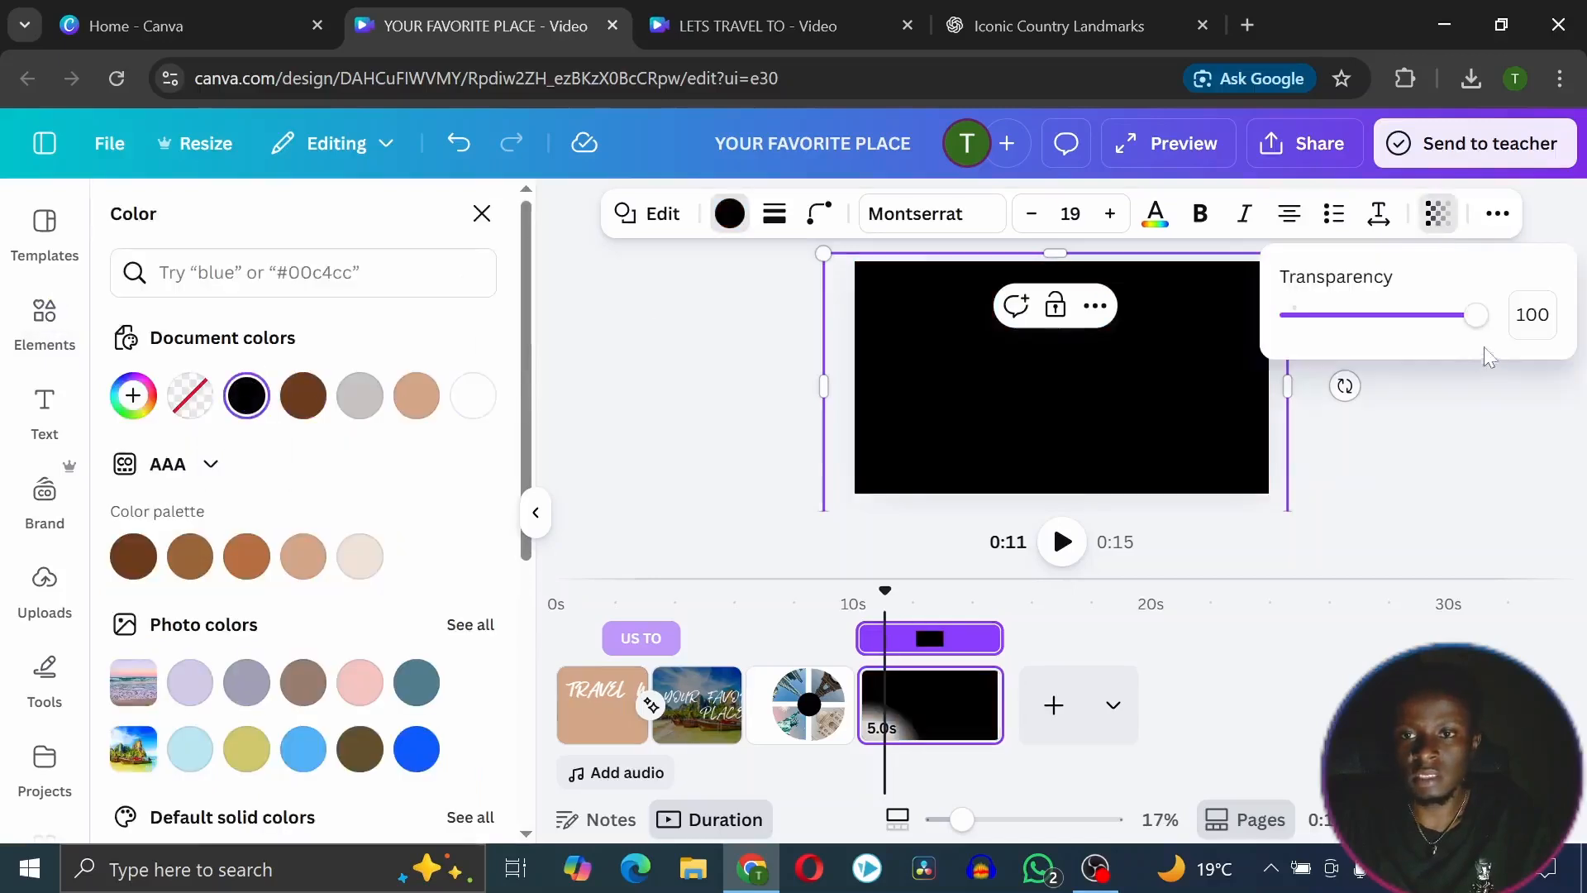
left_click_drag(1476, 315, 1374, 338)
left_click(1370, 439)
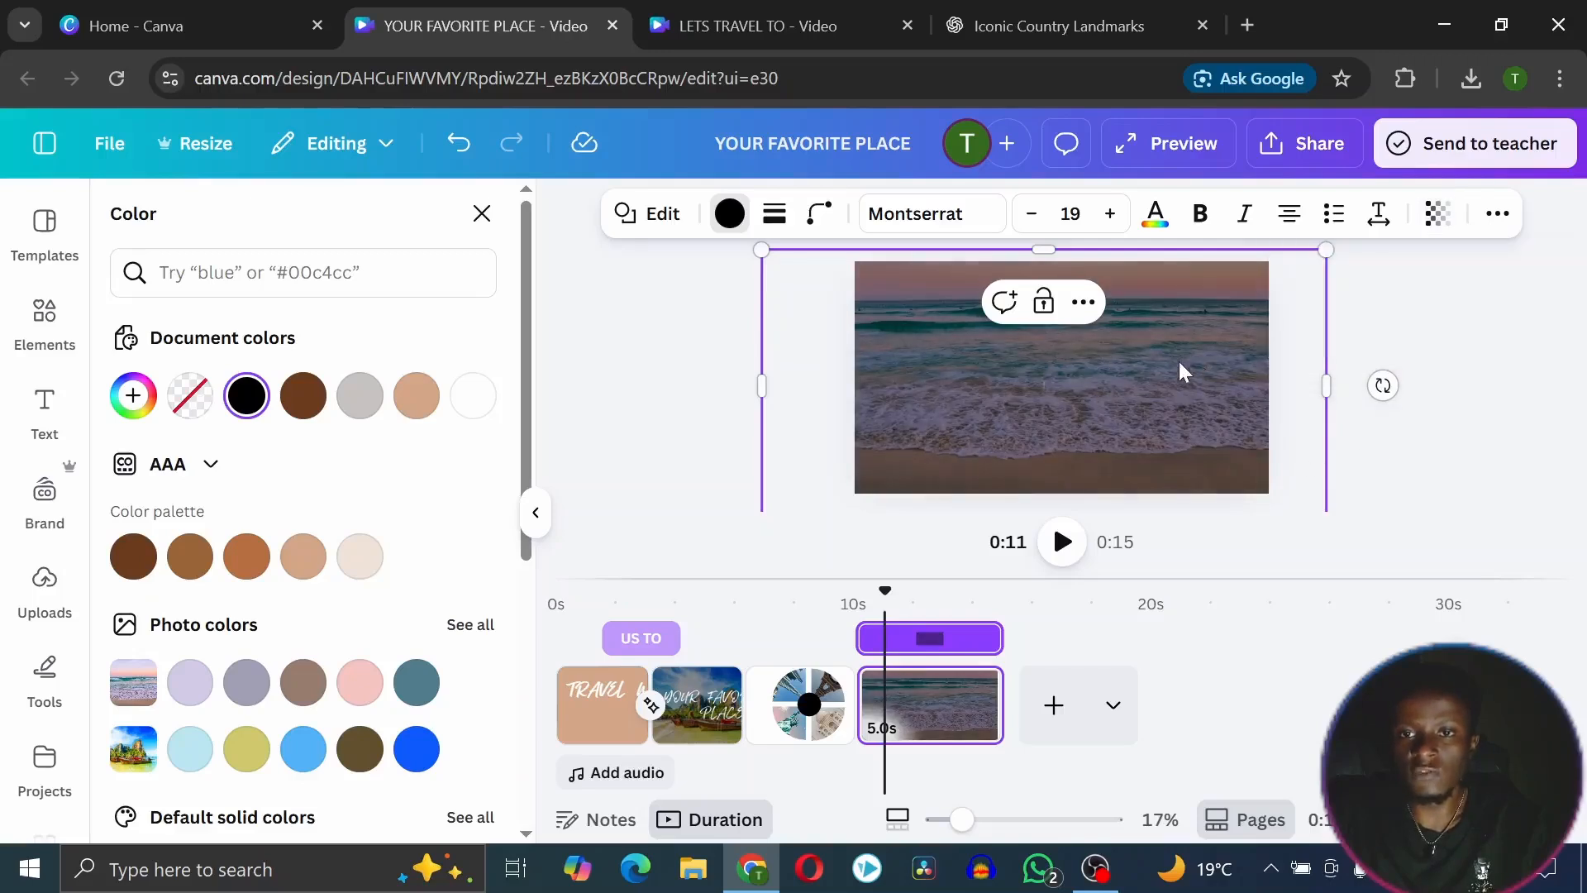
left_click(1438, 329)
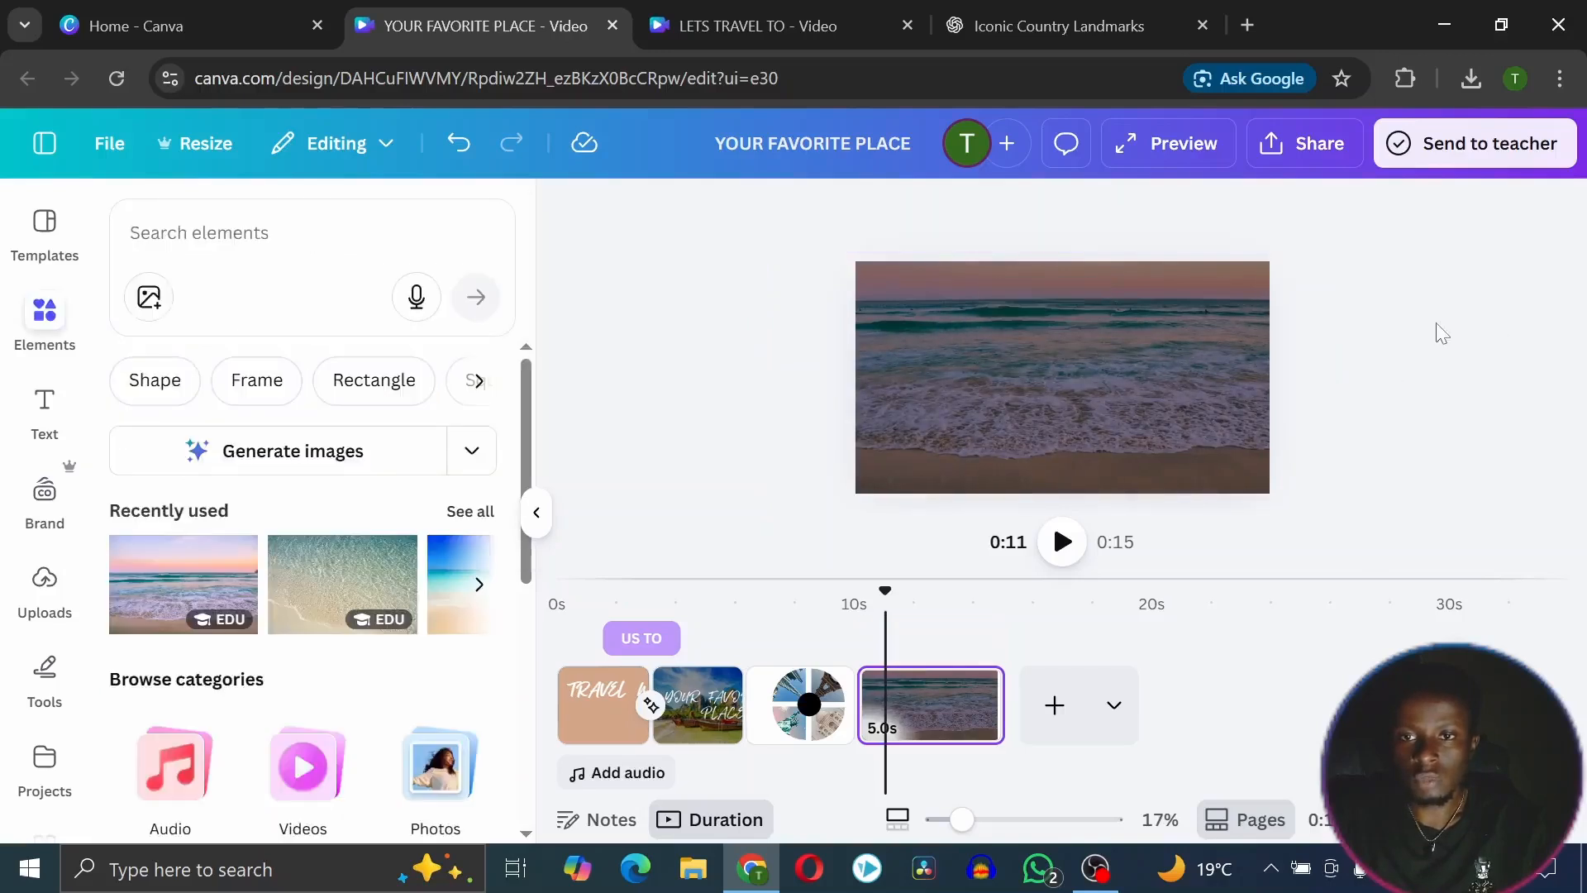
Download the darkened beach page as a PNG image
left_click(1132, 388)
left_click(1319, 149)
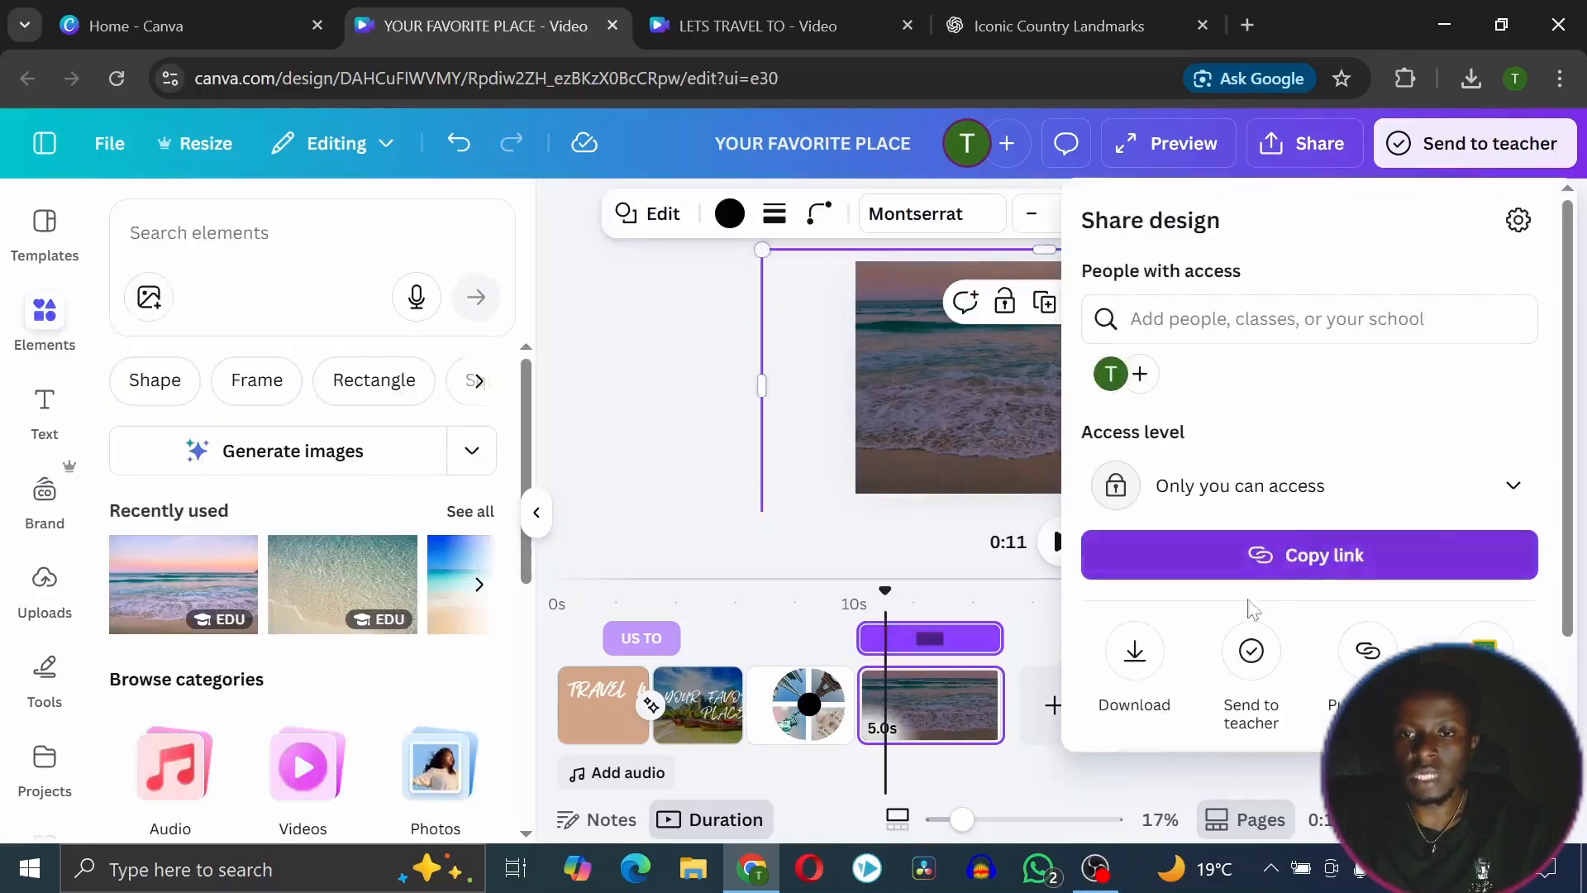
left_click(1146, 658)
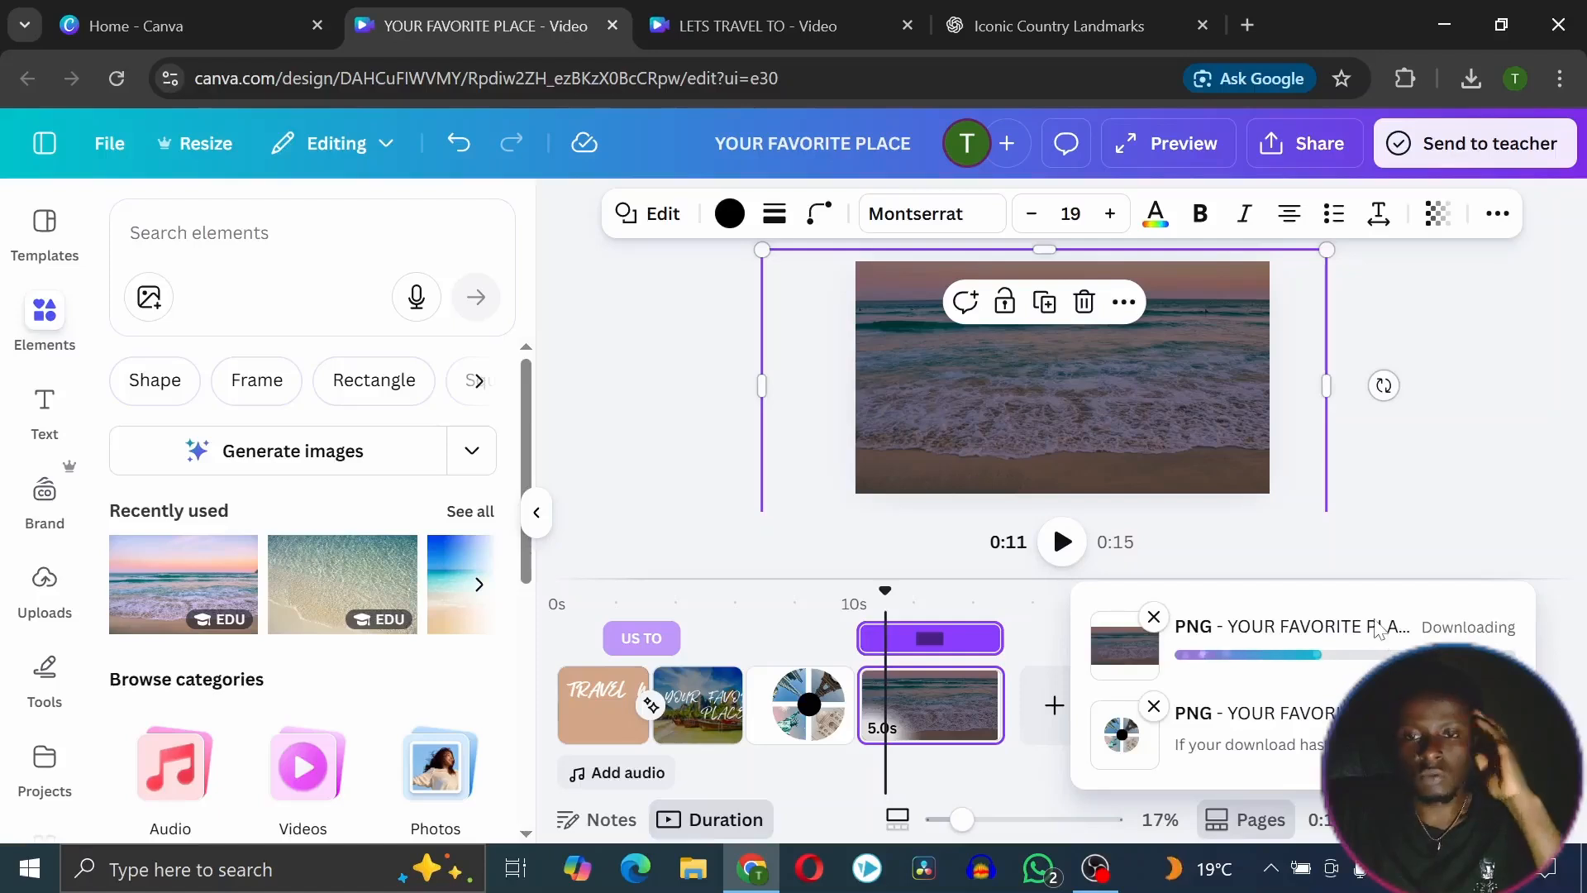
Delete the beach page and the landmark circle page from the video
left_click(905, 707)
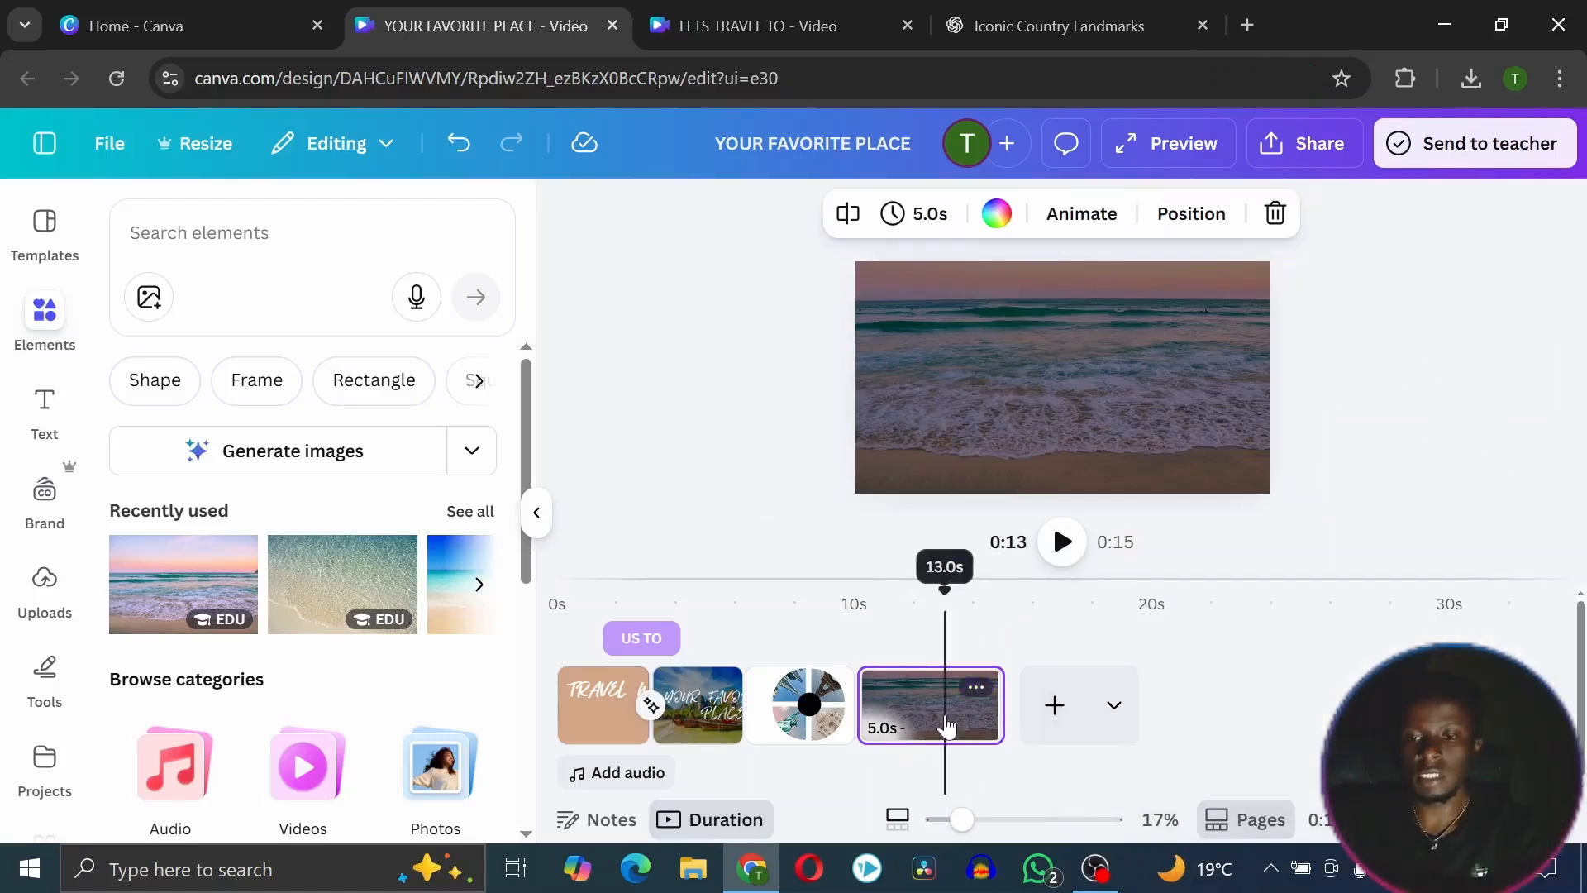
key("Delete")
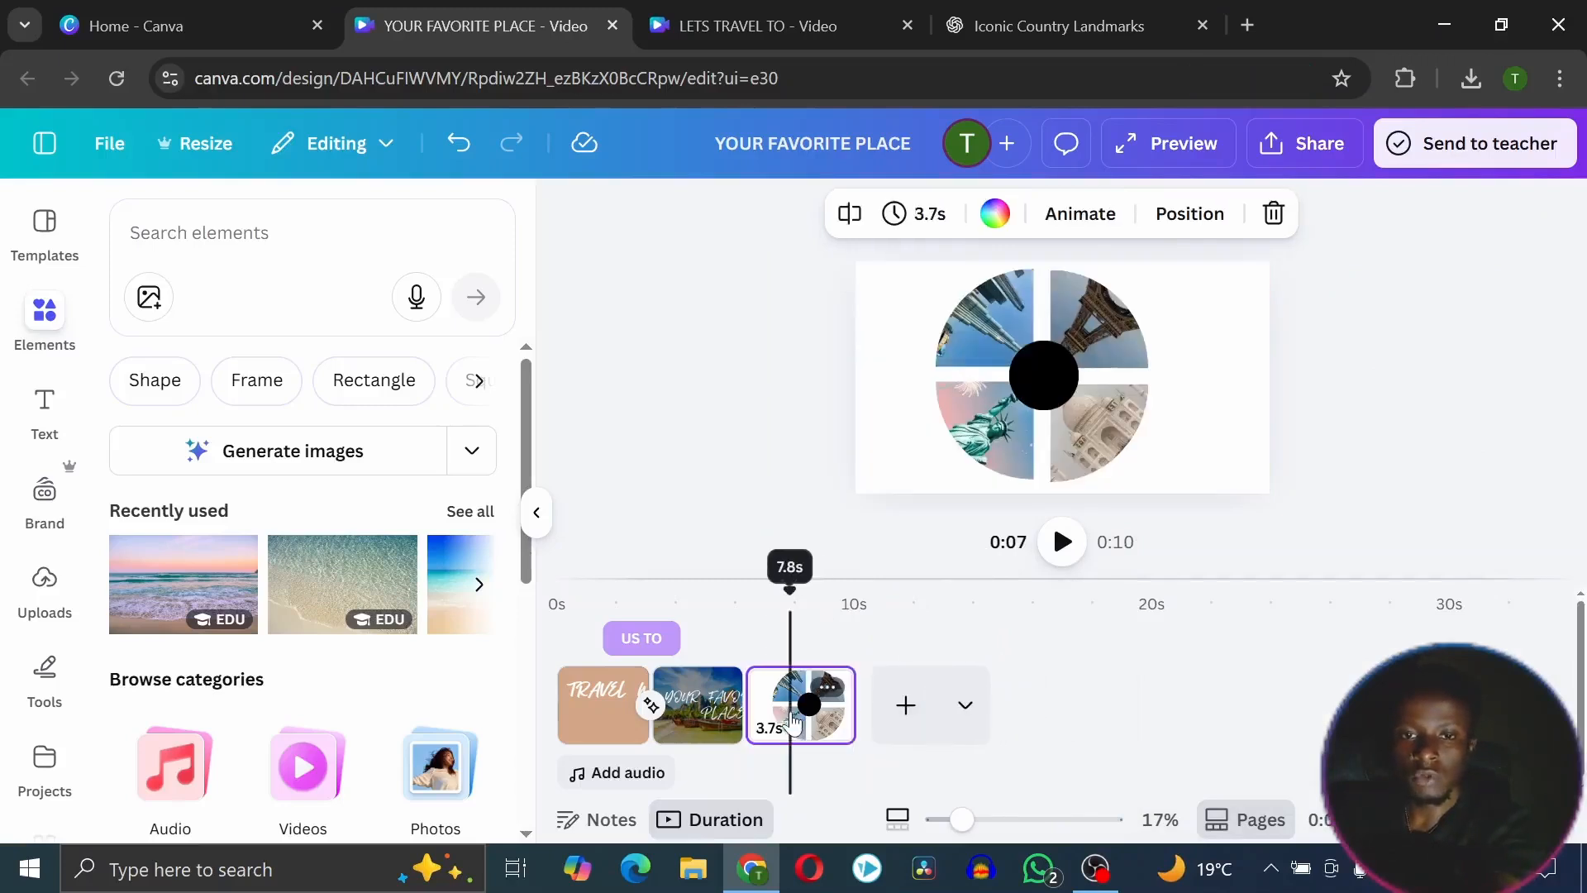
key("Delete")
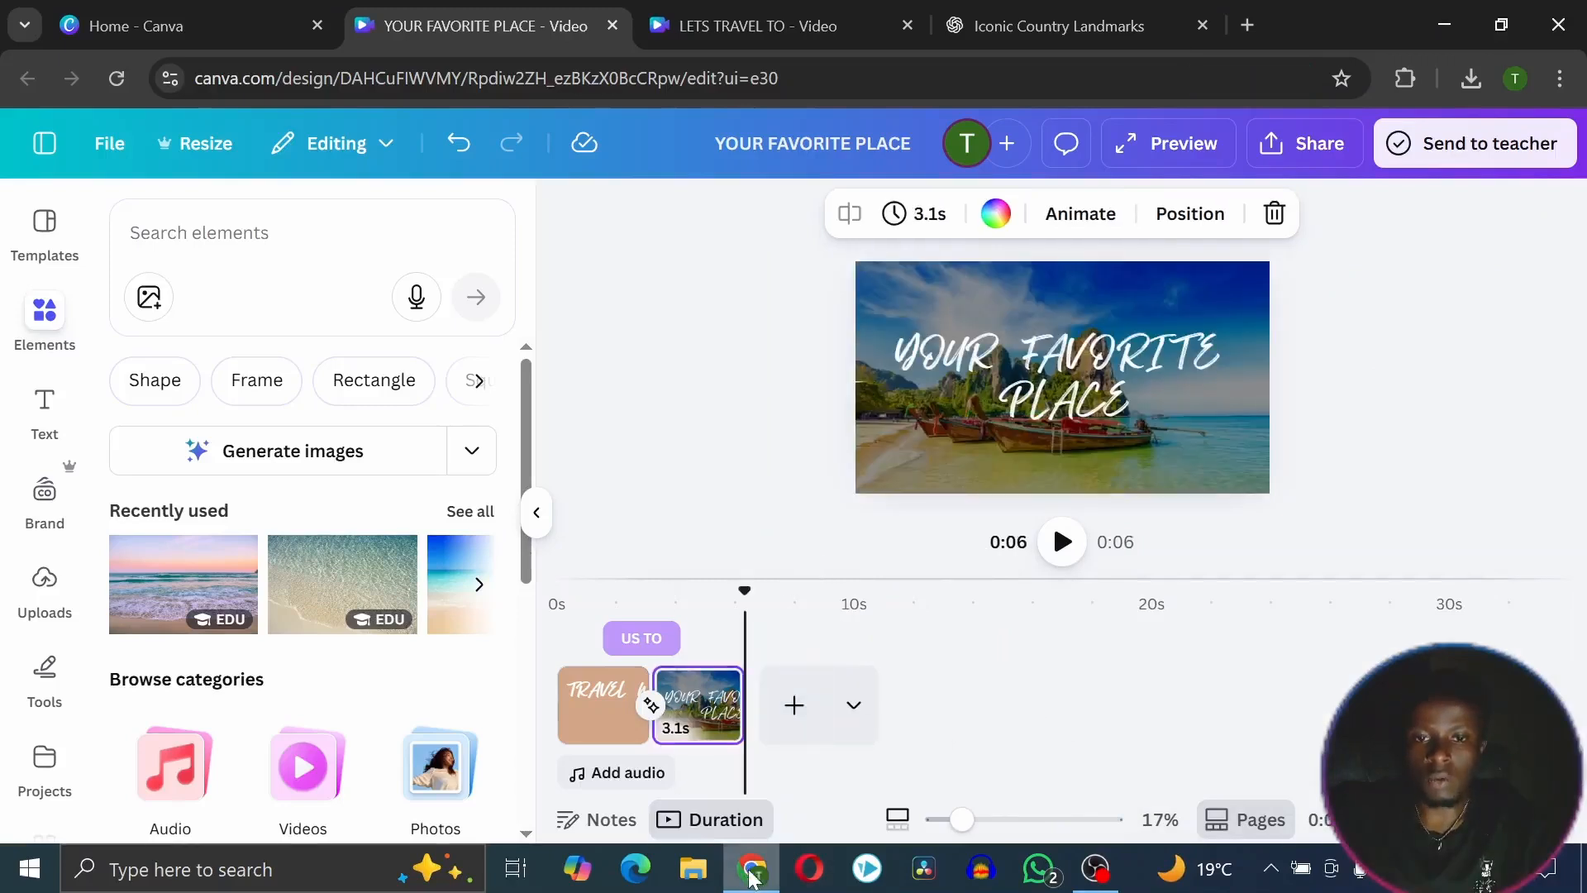
Add a new page at the end of the video and fill it with the uploaded darkened beach image
left_click(695, 870)
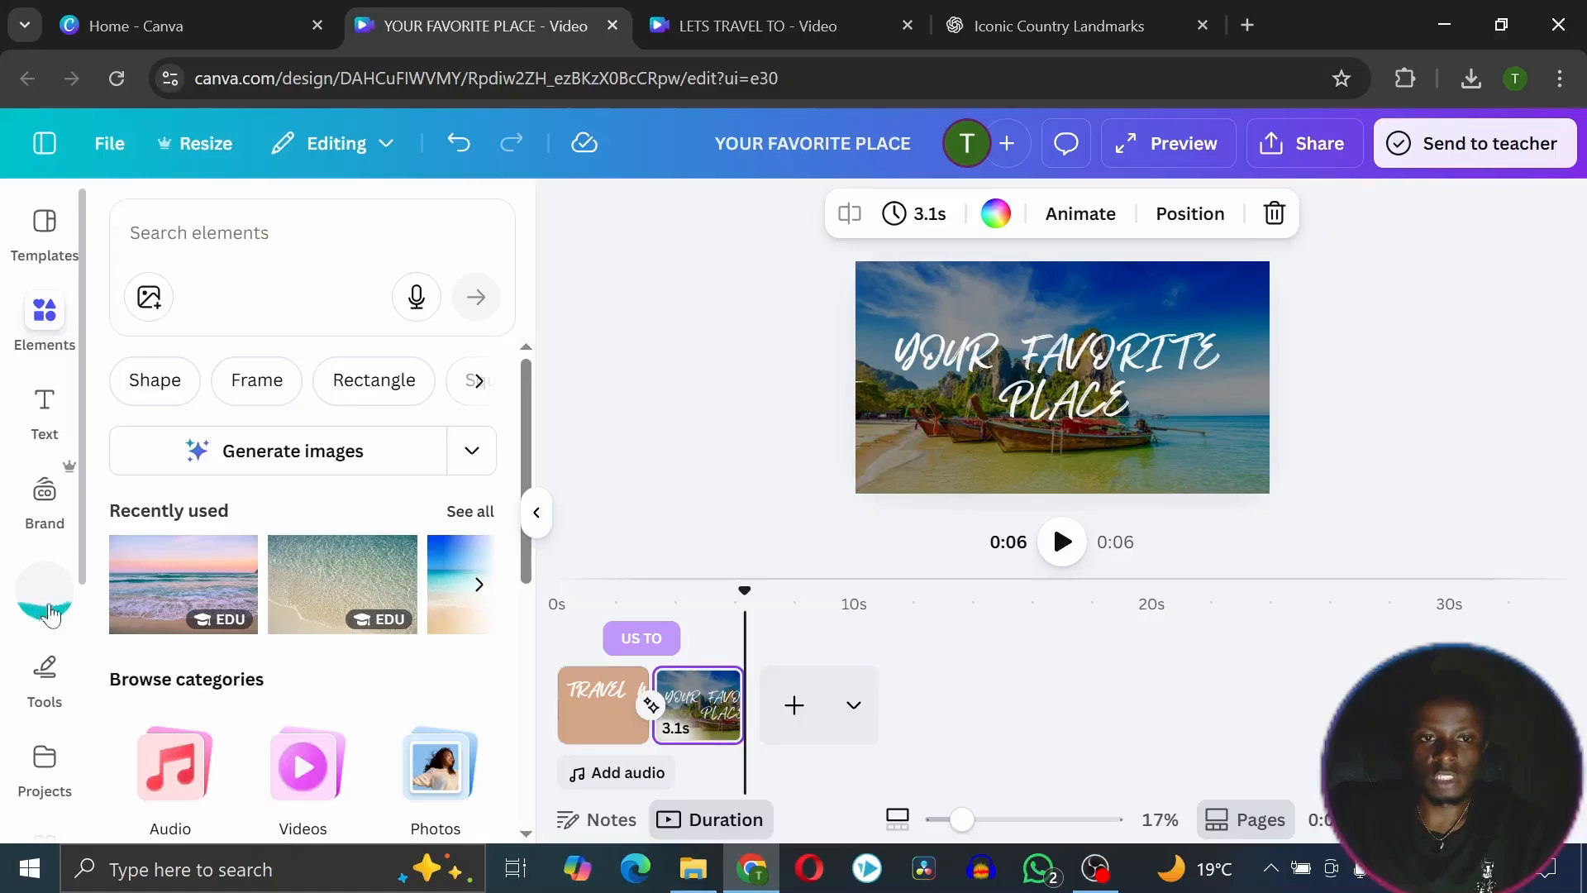
left_click(49, 614)
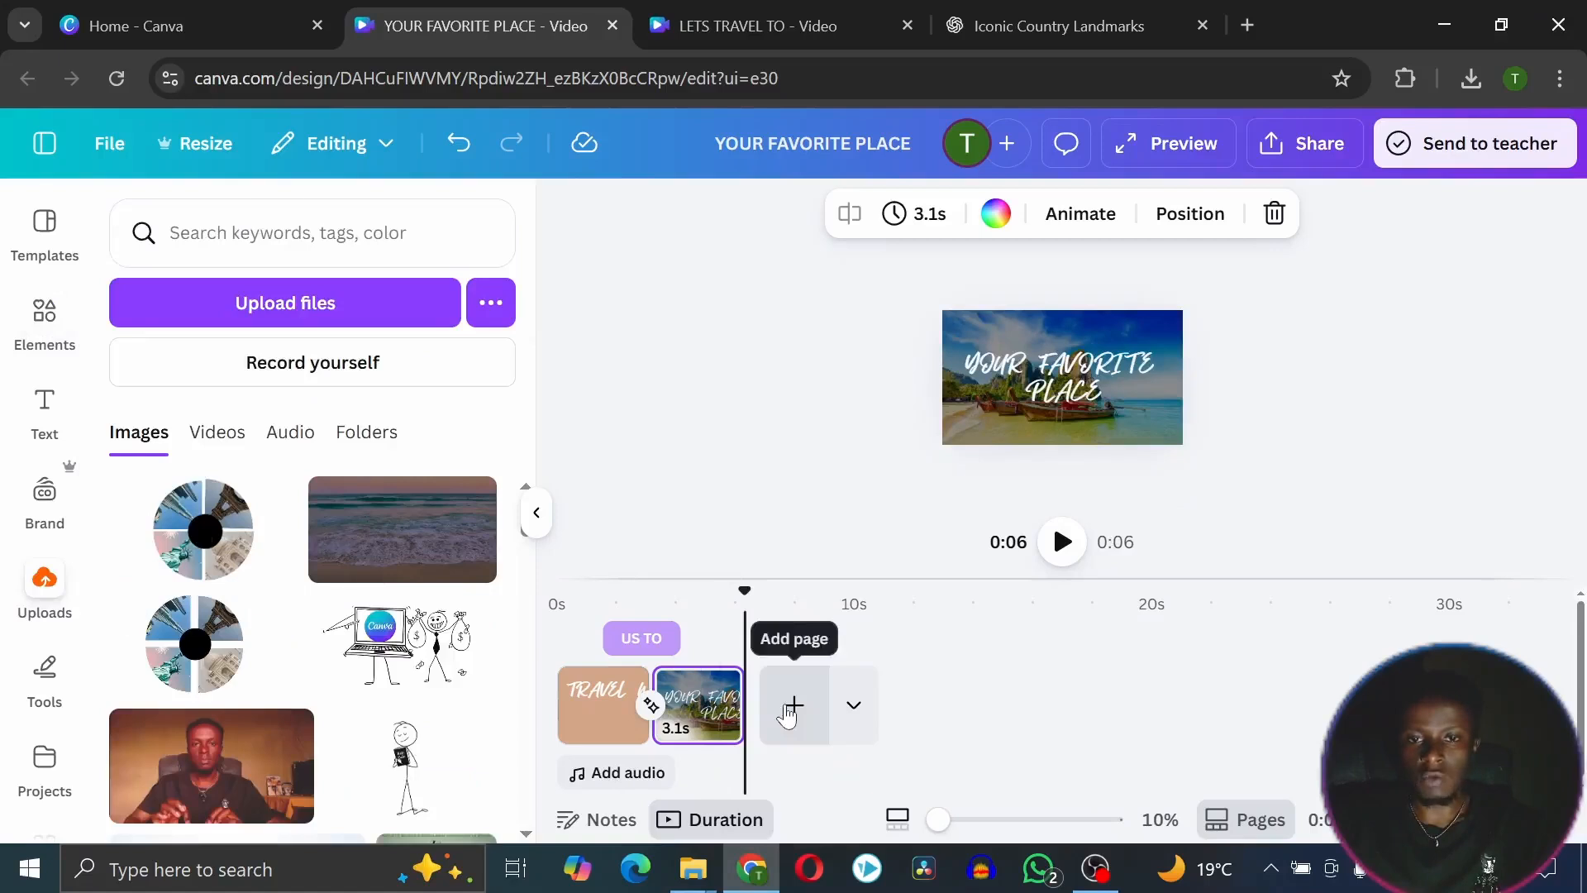
left_click(794, 705)
left_click(772, 703)
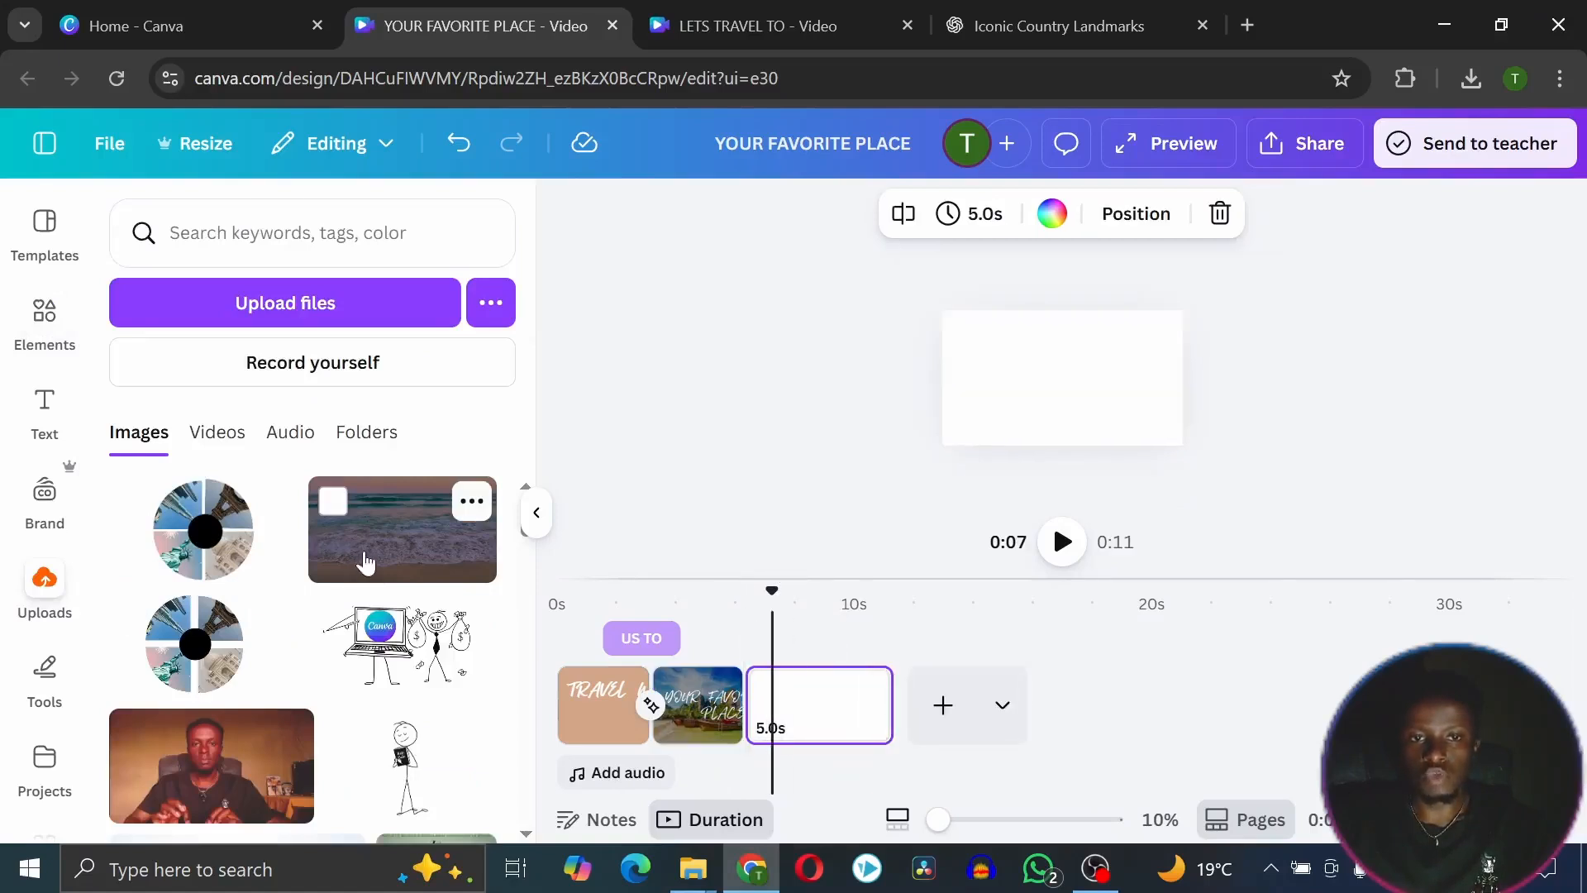
left_click_drag(358, 556, 1272, 389)
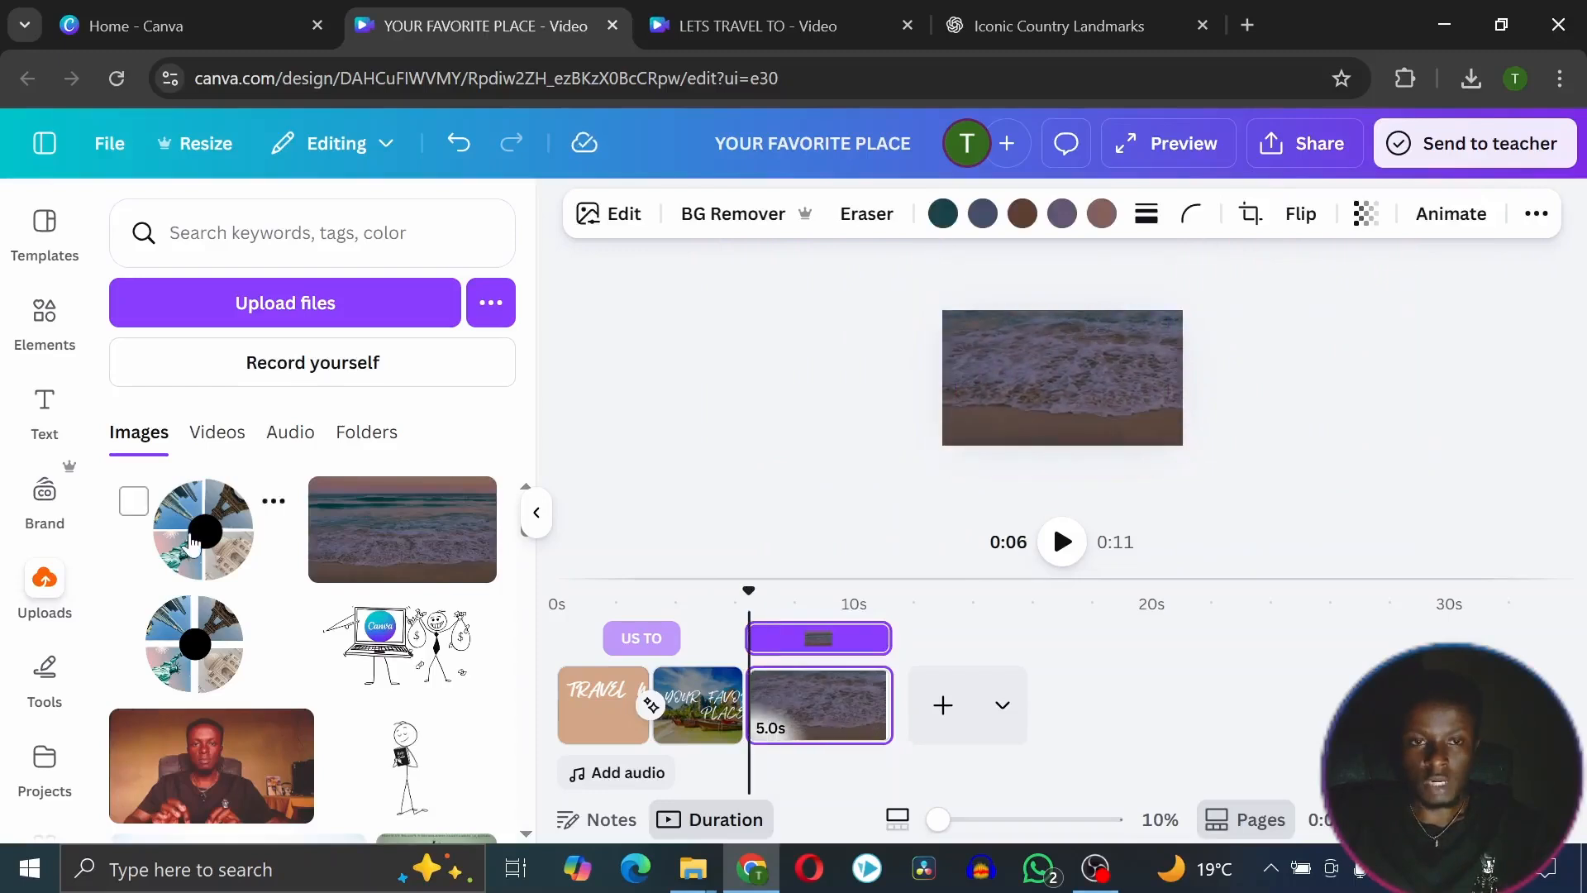
Place the uploaded landmark circle on the new beach page and remove its white background
left_click(192, 544)
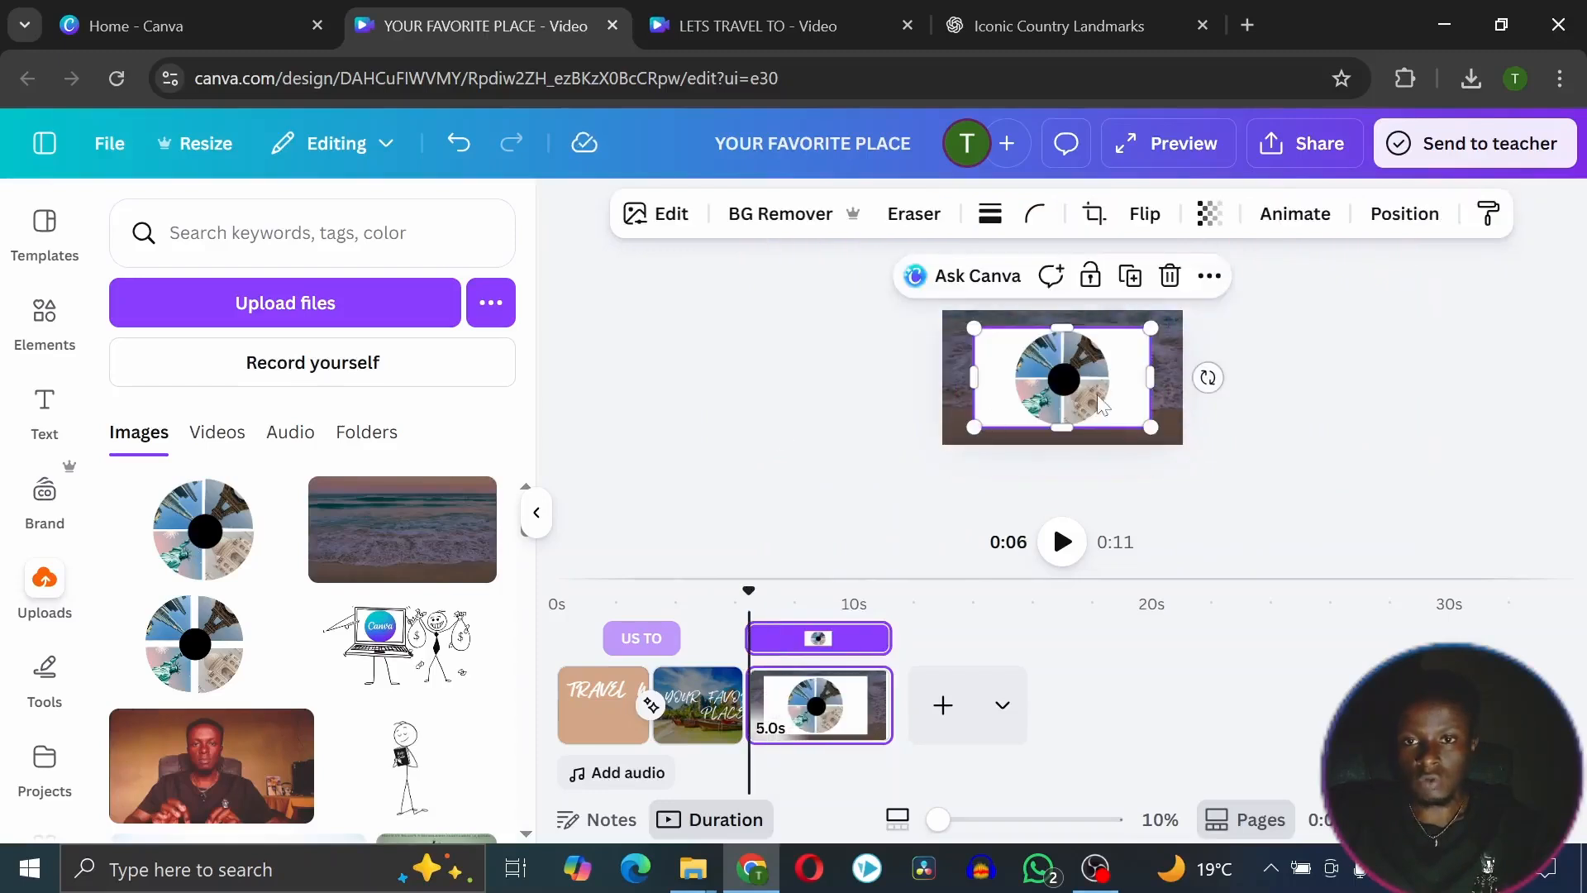
left_click(782, 214)
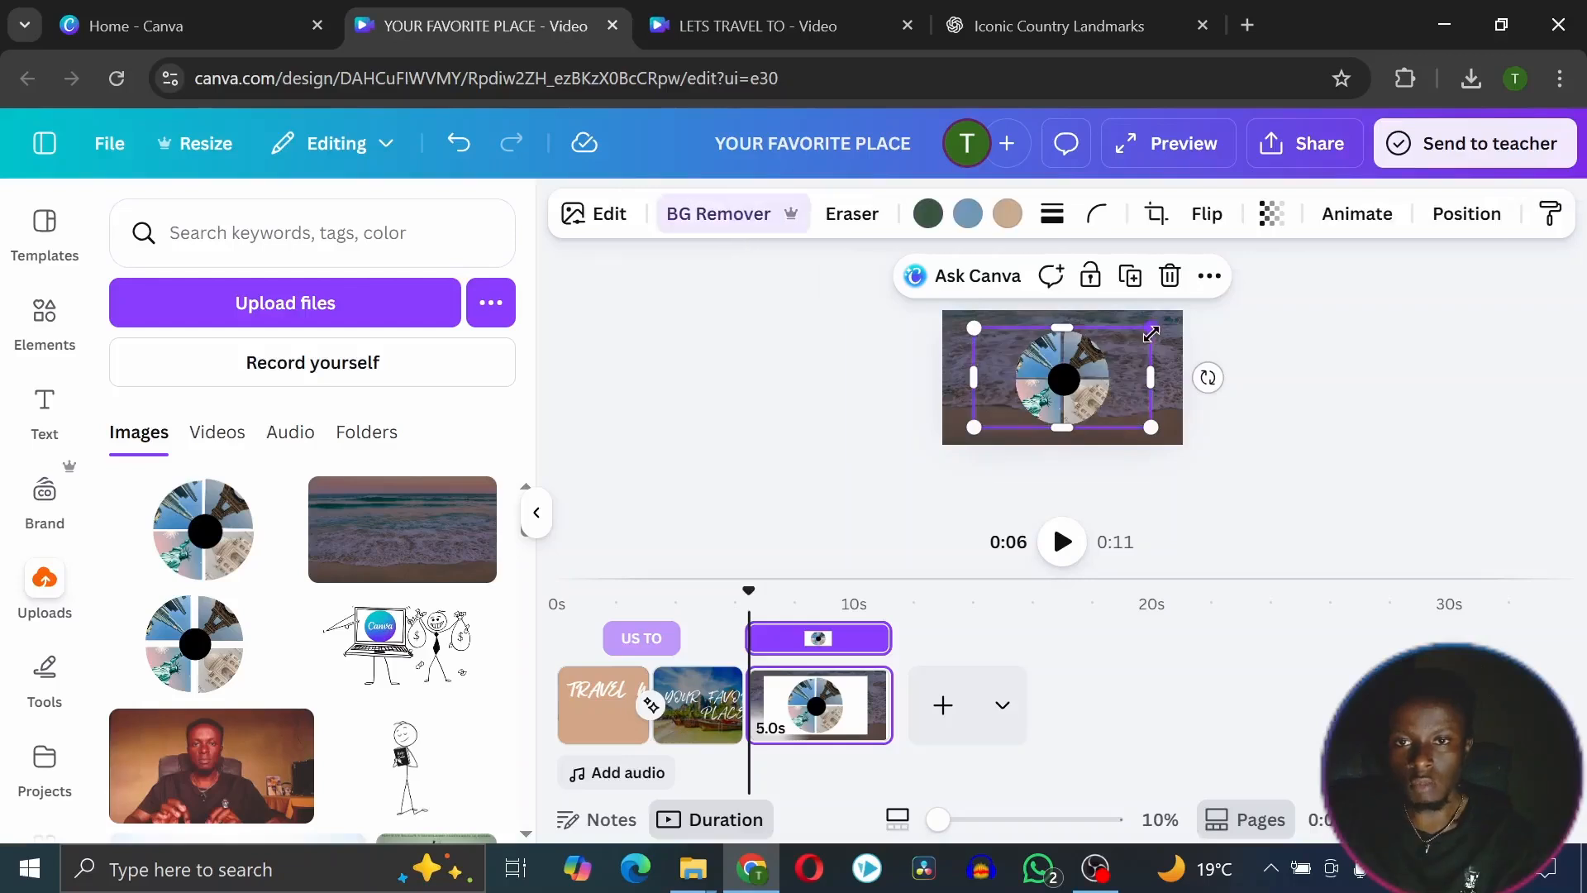
Enlarge the landmark circle beyond the page's upper edge and rotate it about 44° so the Taj Mahal faces down
left_click_drag(1150, 330, 1129, 378)
left_click_drag(965, 378, 1002, 379)
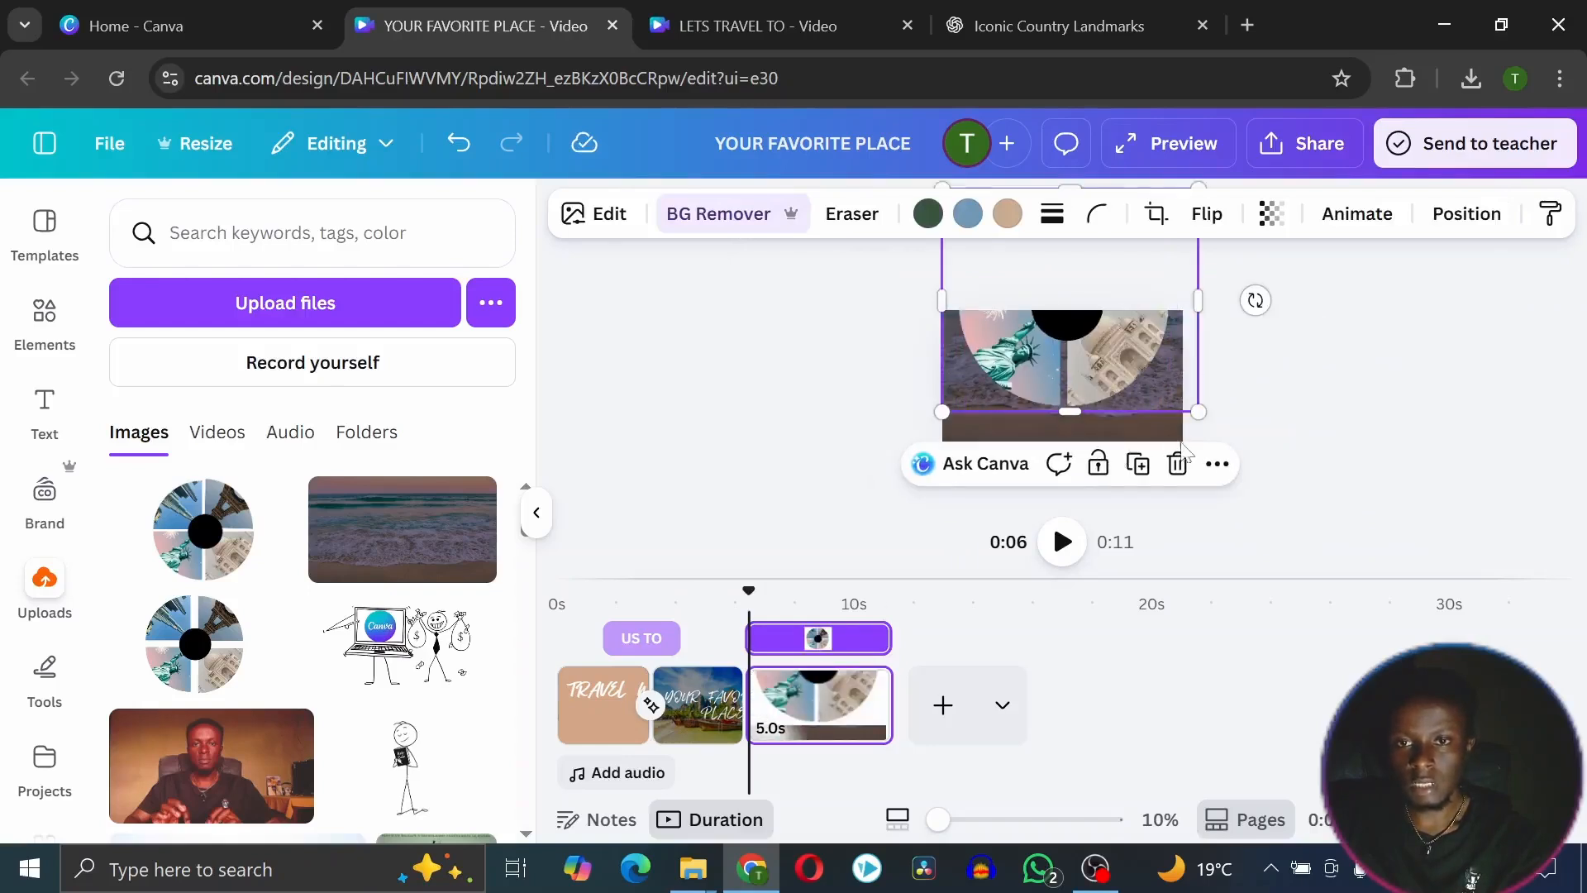
left_click_drag(1255, 300, 1184, 427)
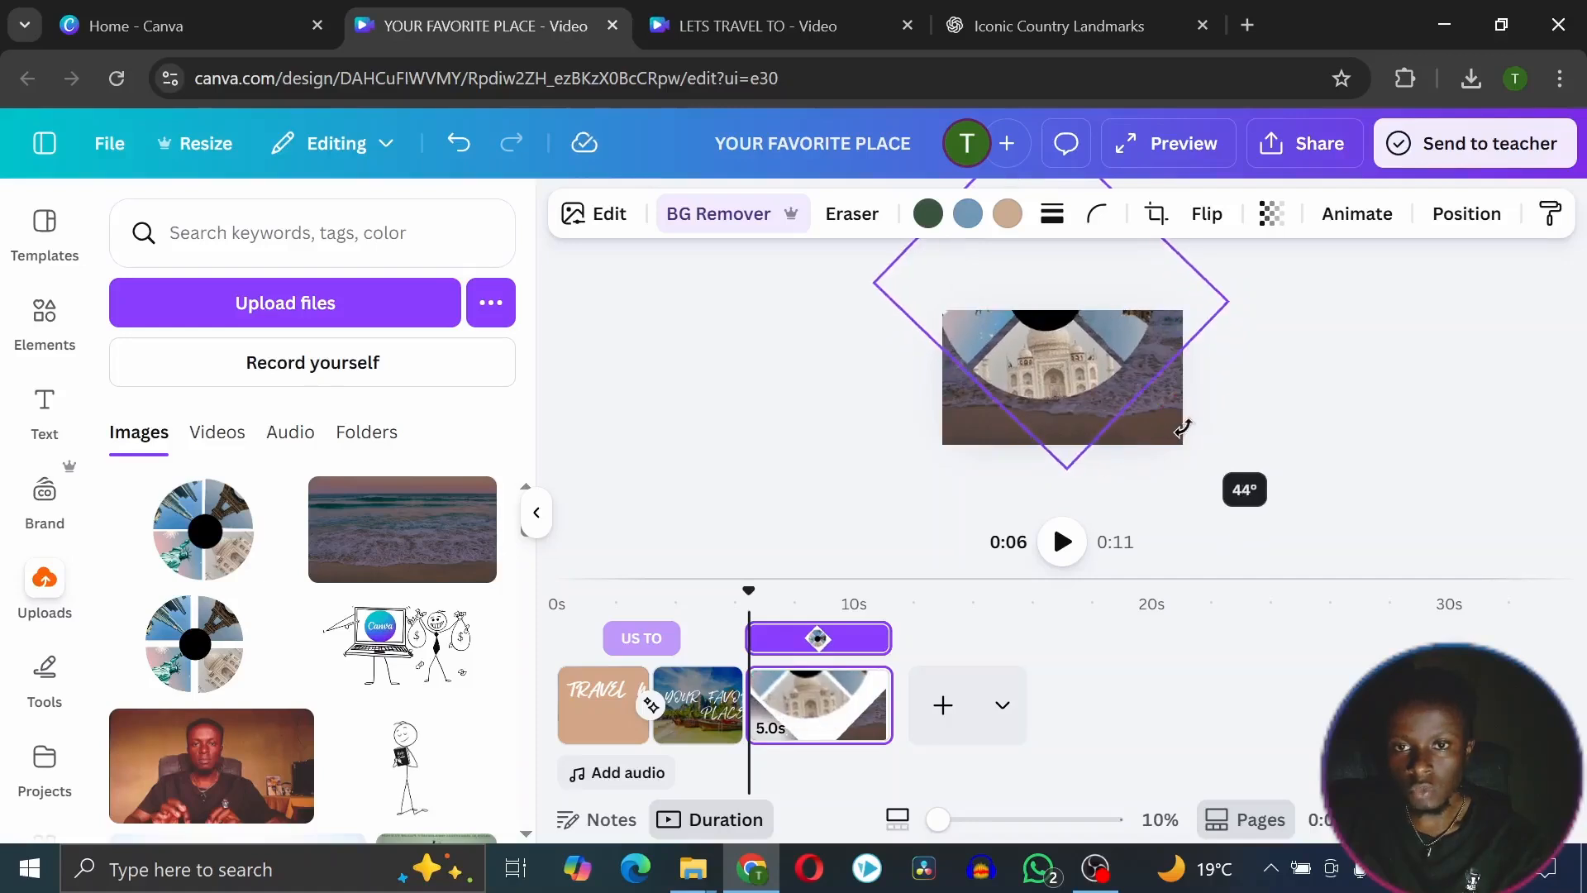
left_click(1054, 355)
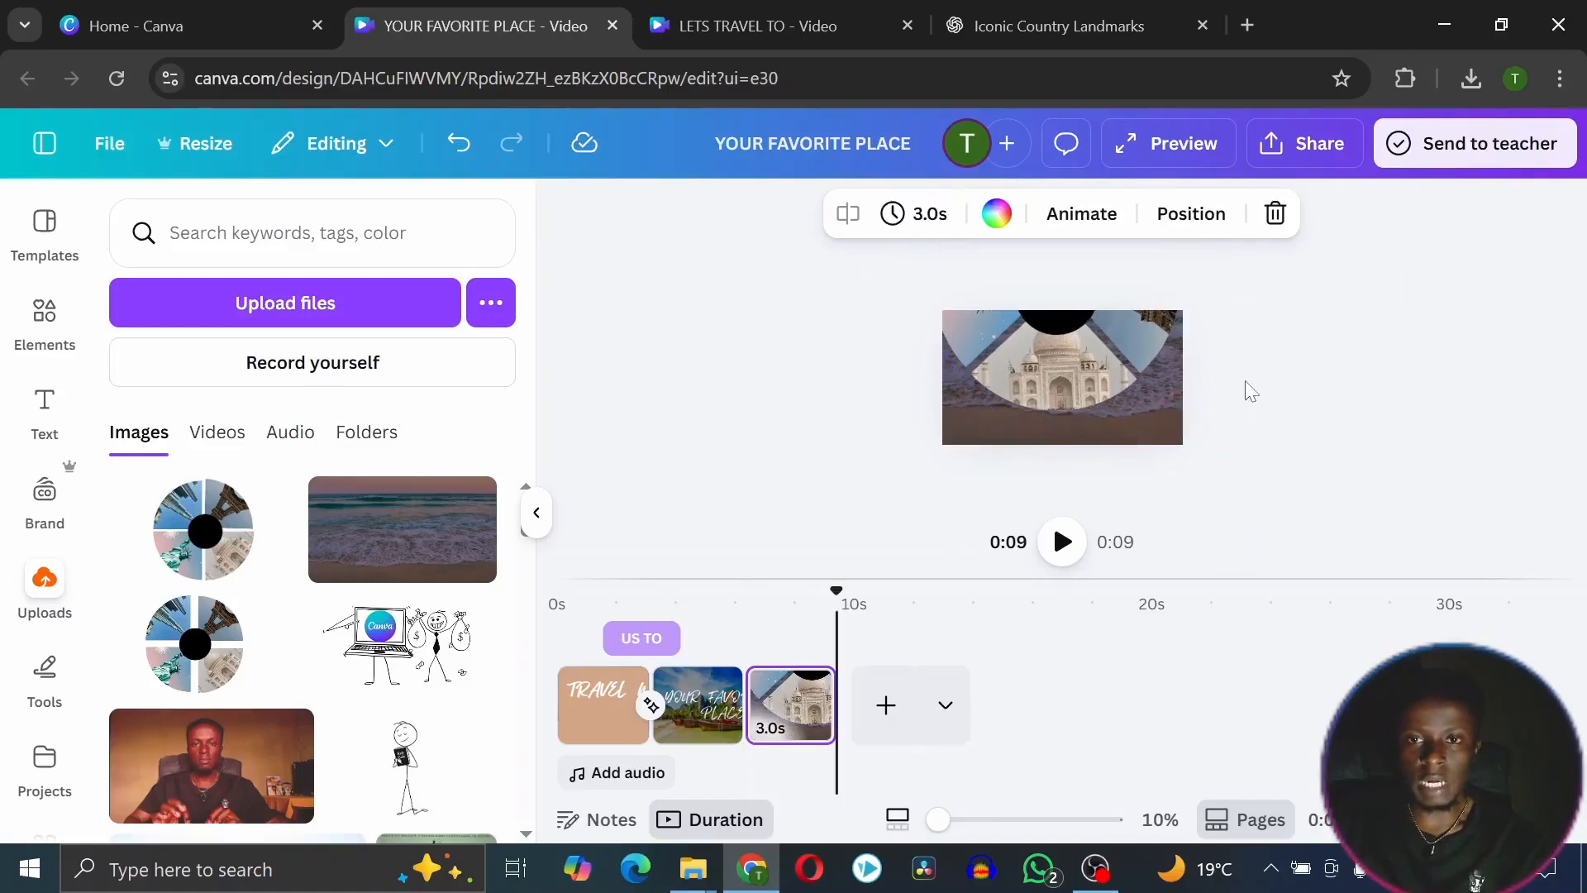
Reuse the title text on the landmark page as "INDIA" with the caption "allows you to experience rich history, diverse traditions, and incredible cuisine."
left_click(701, 720)
left_click(1078, 367)
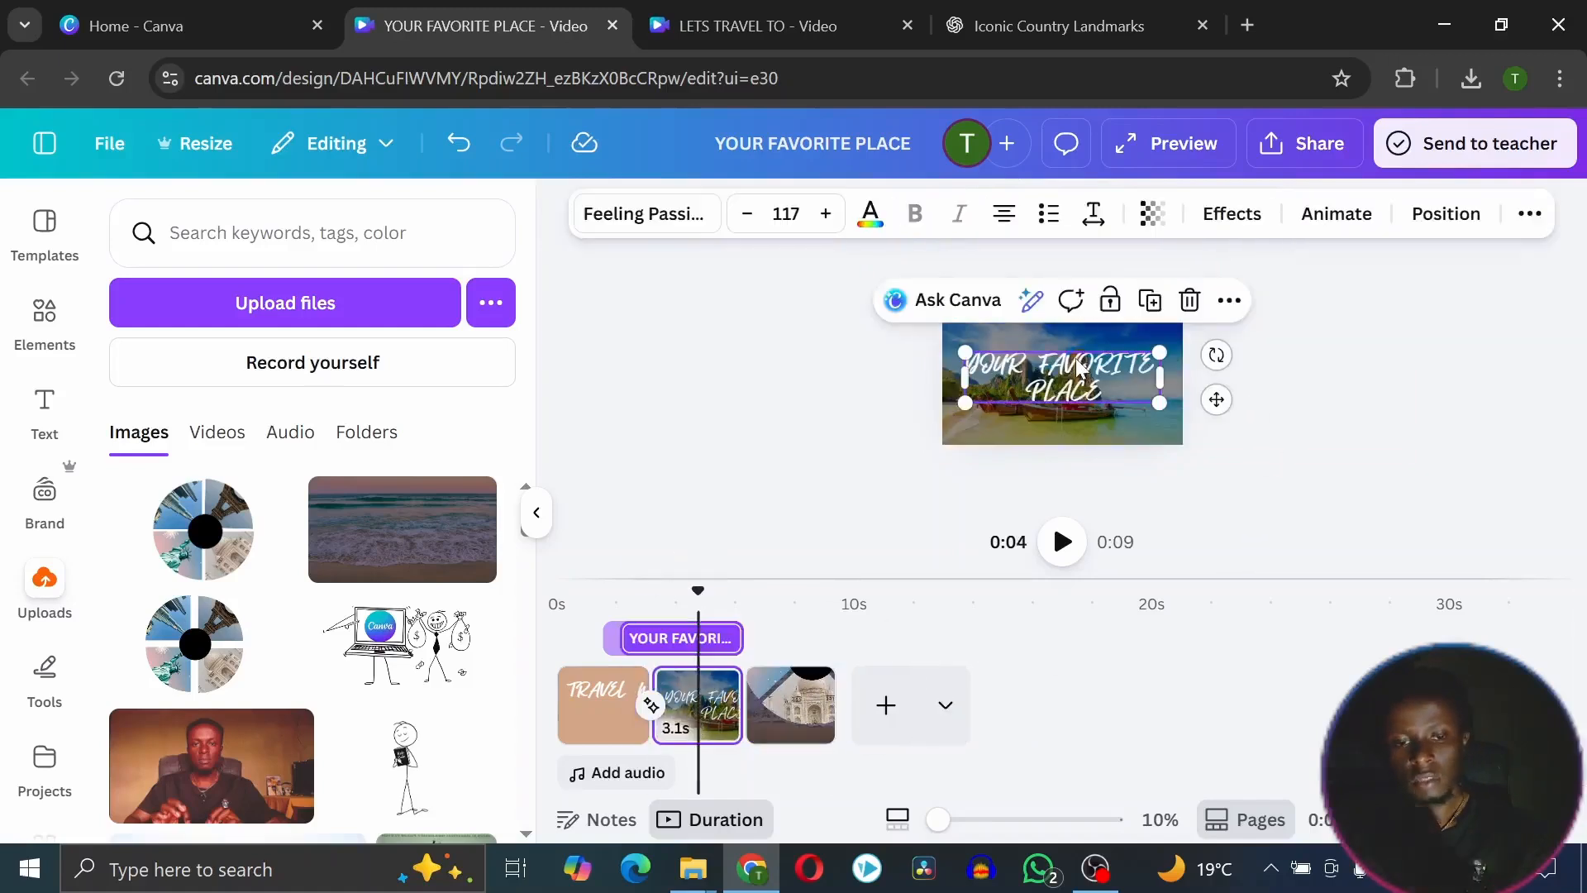
scroll(1147, 421, "down", 1)
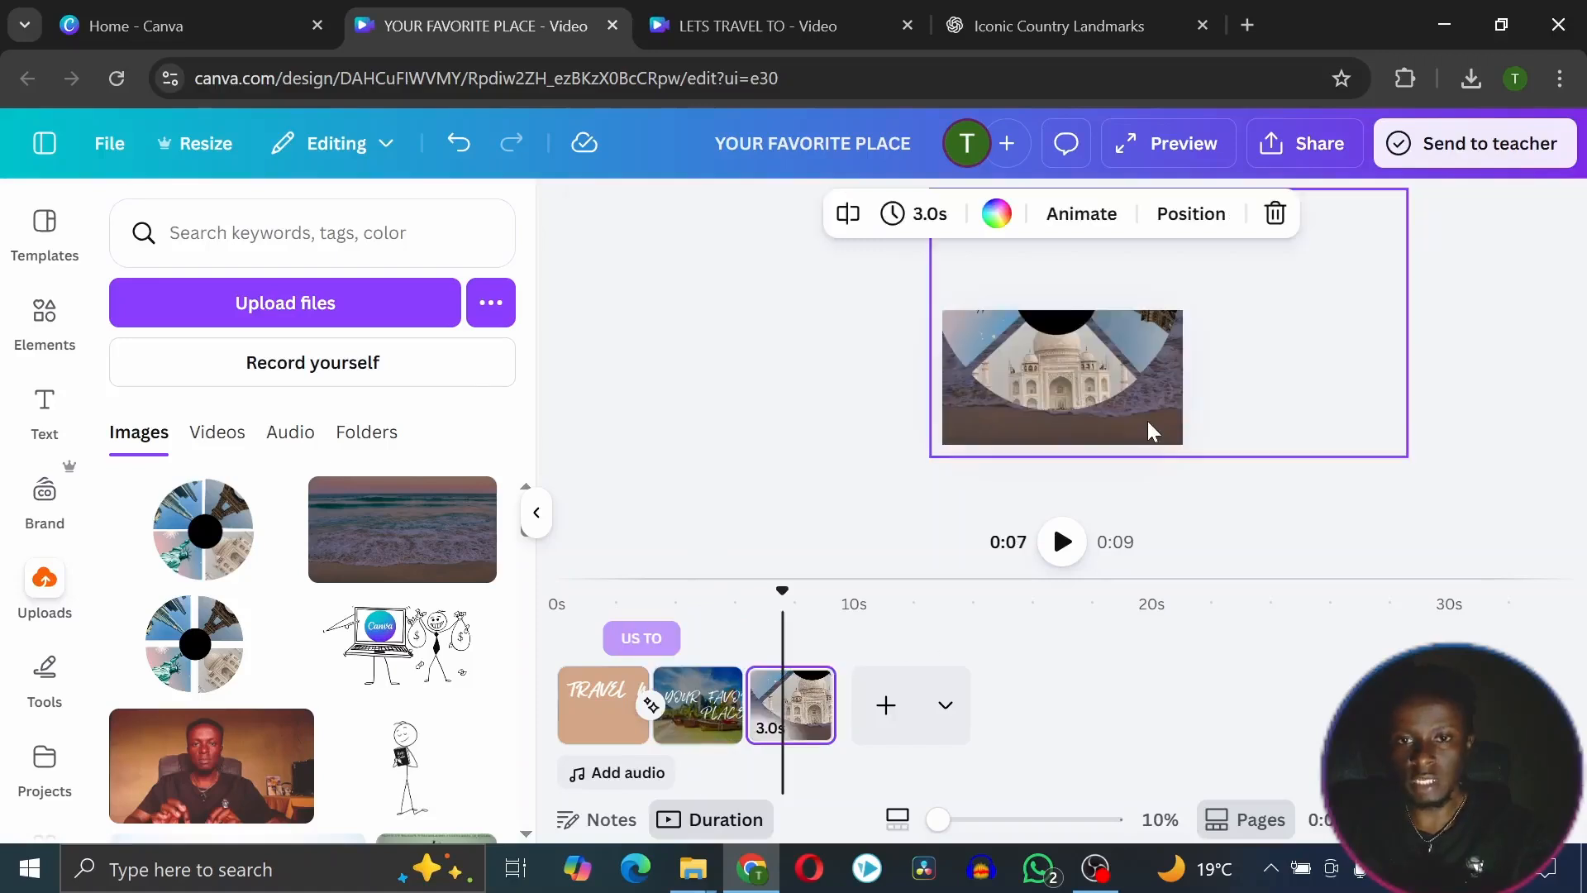
scroll(1147, 420, "up", 2)
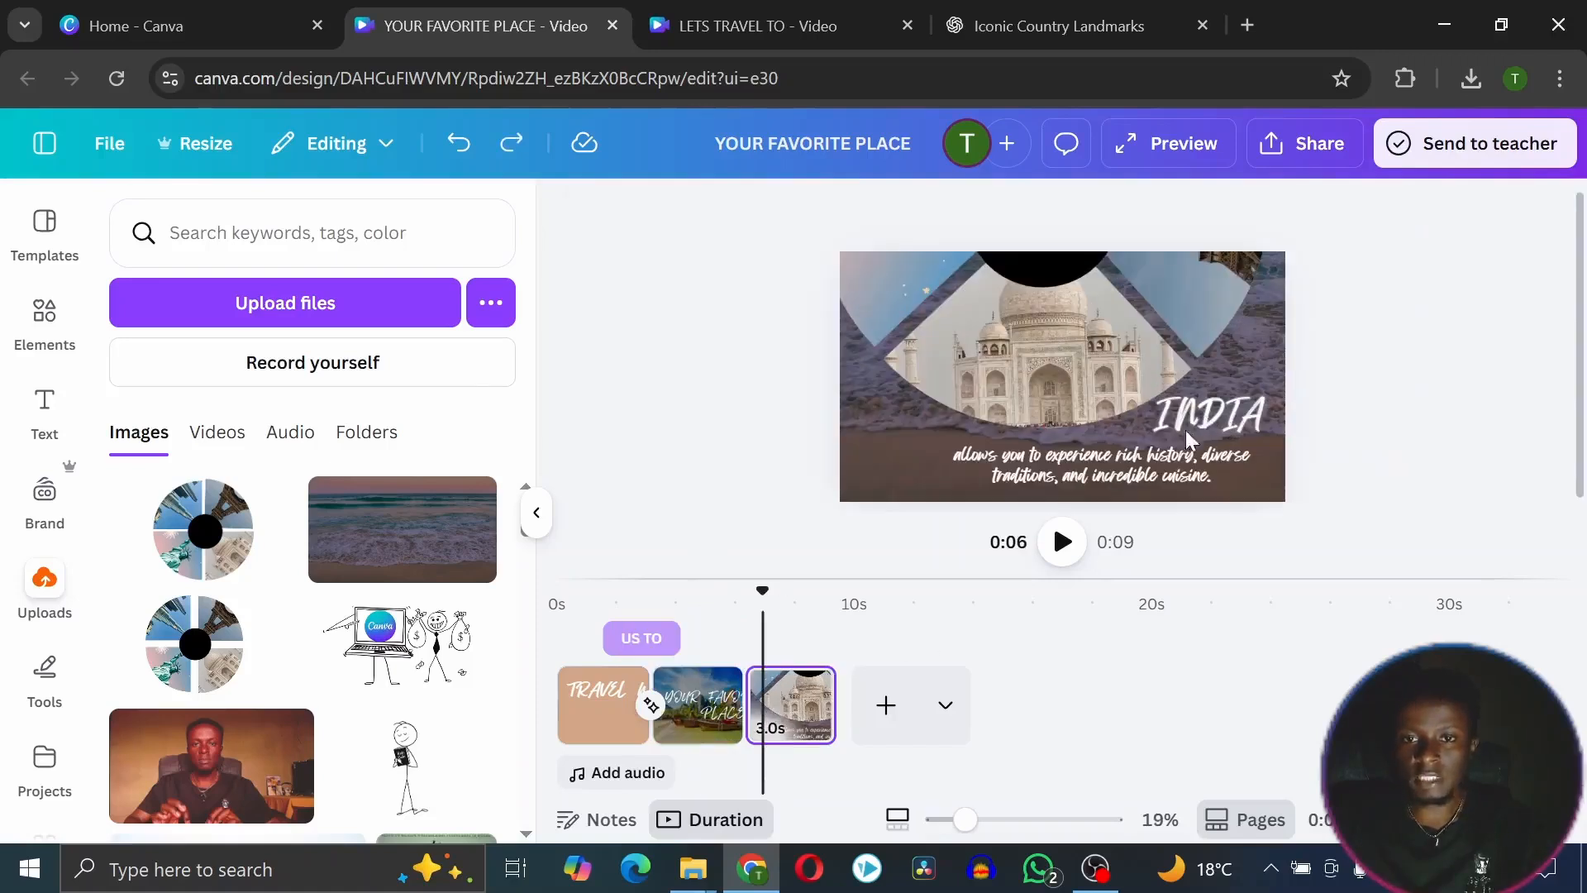
Give the "INDIA" title an Outline text effect in black
left_click(1232, 422)
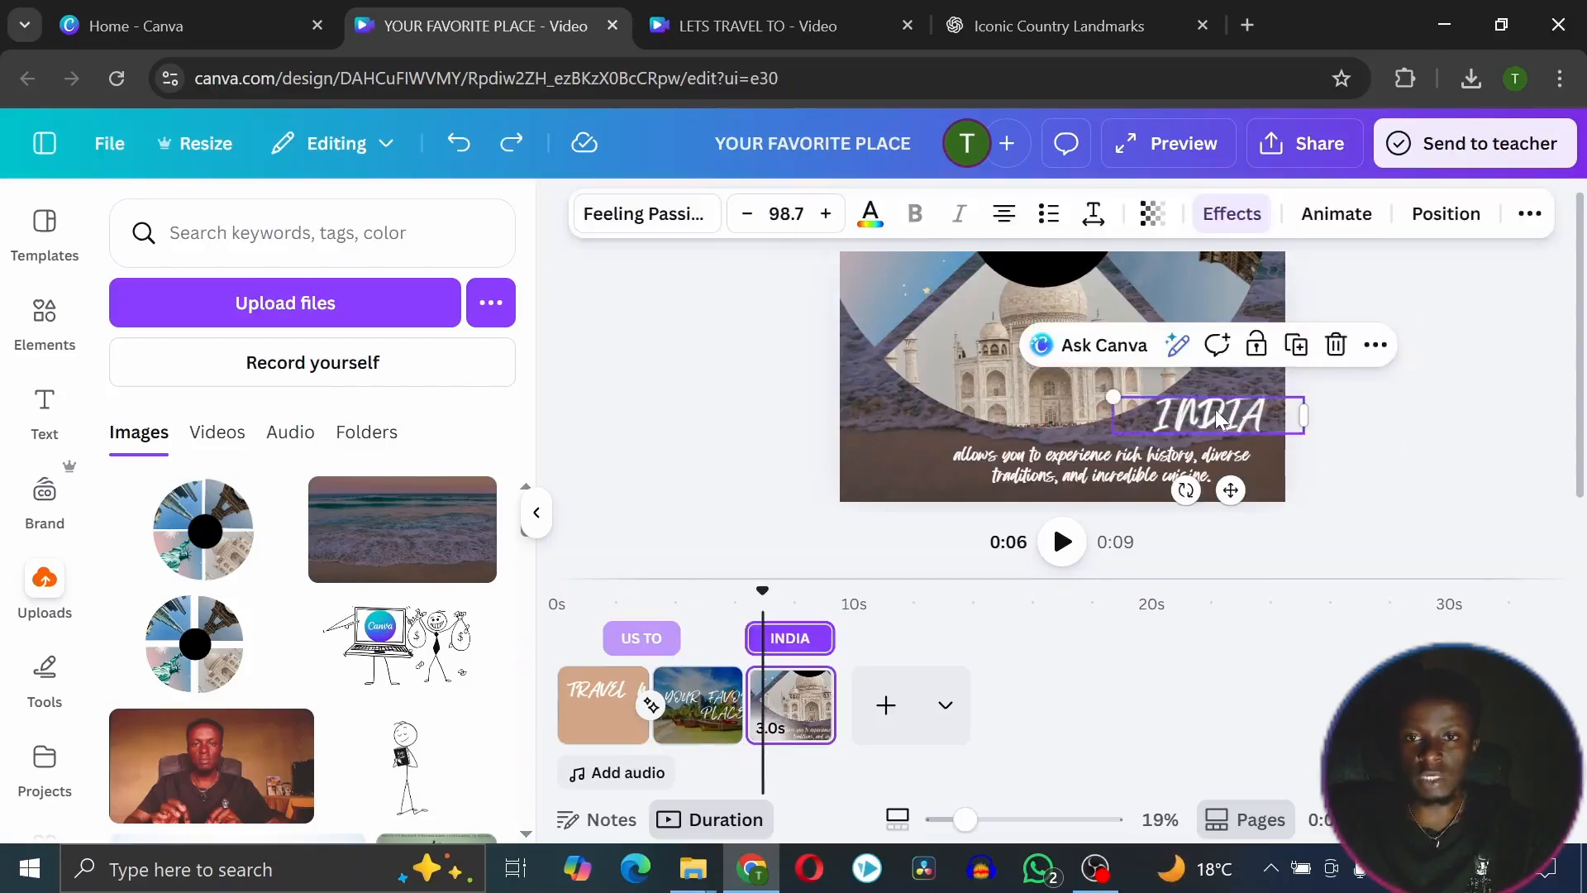
left_click(1231, 215)
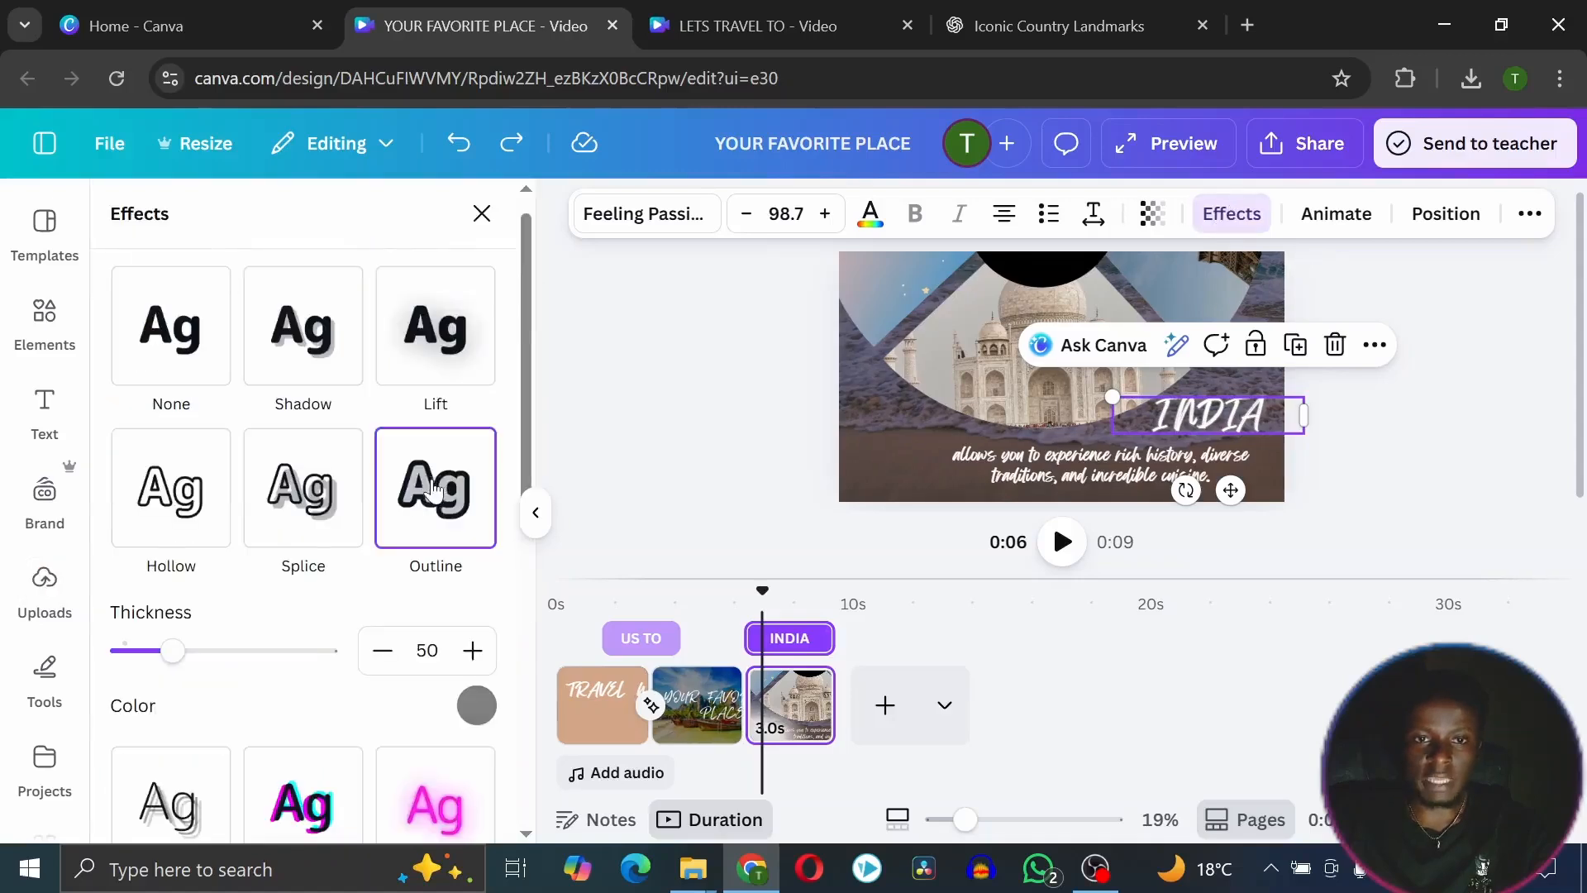
scroll(433, 489, "down", 5)
left_click(476, 333)
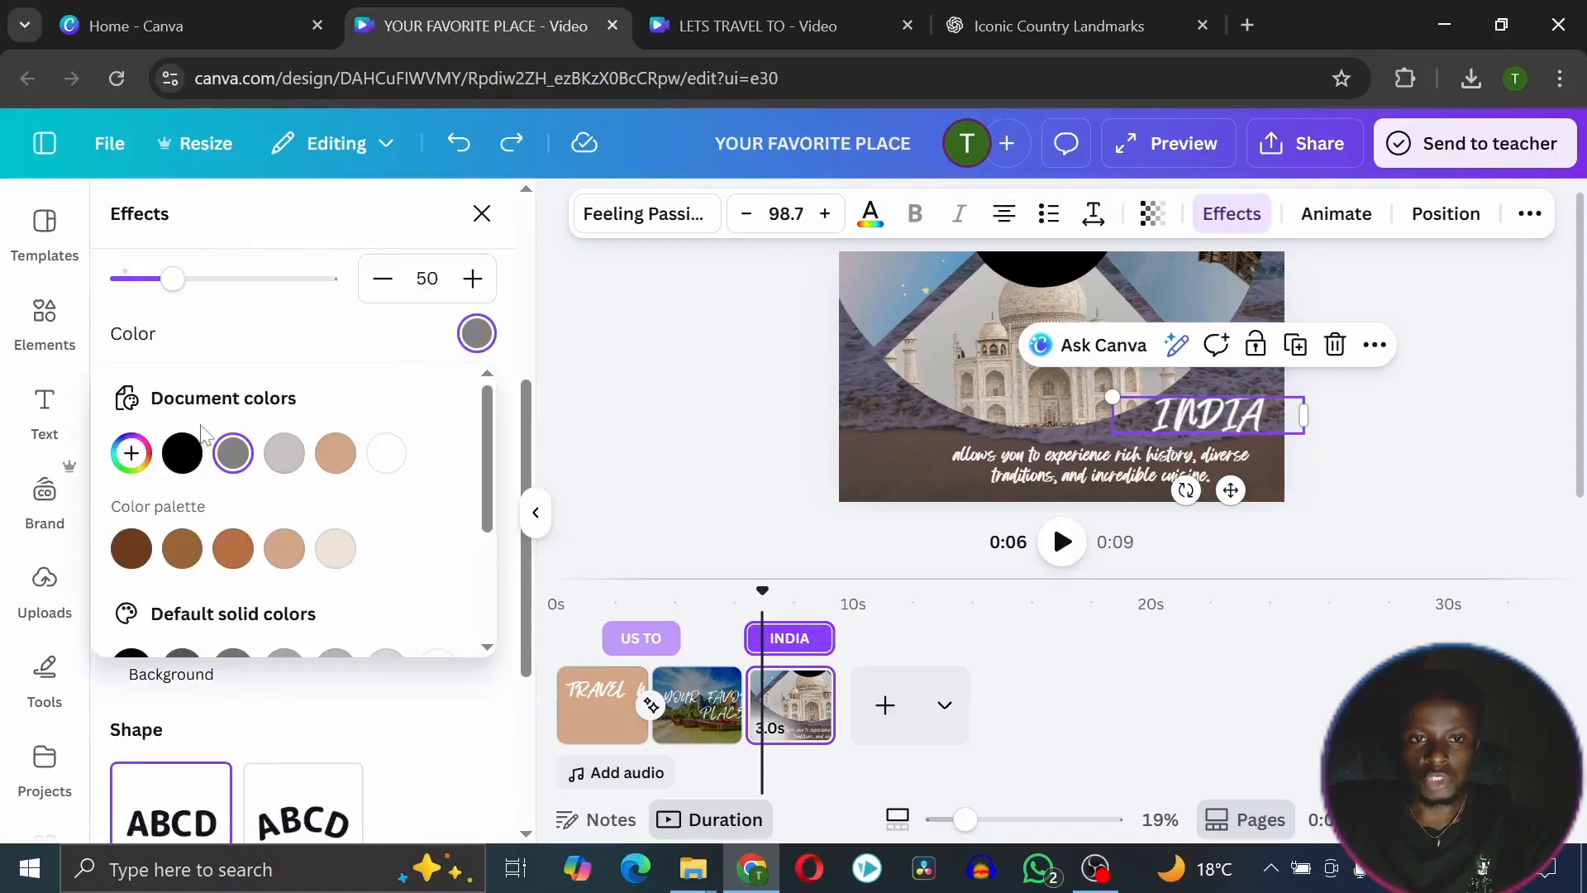
left_click(181, 453)
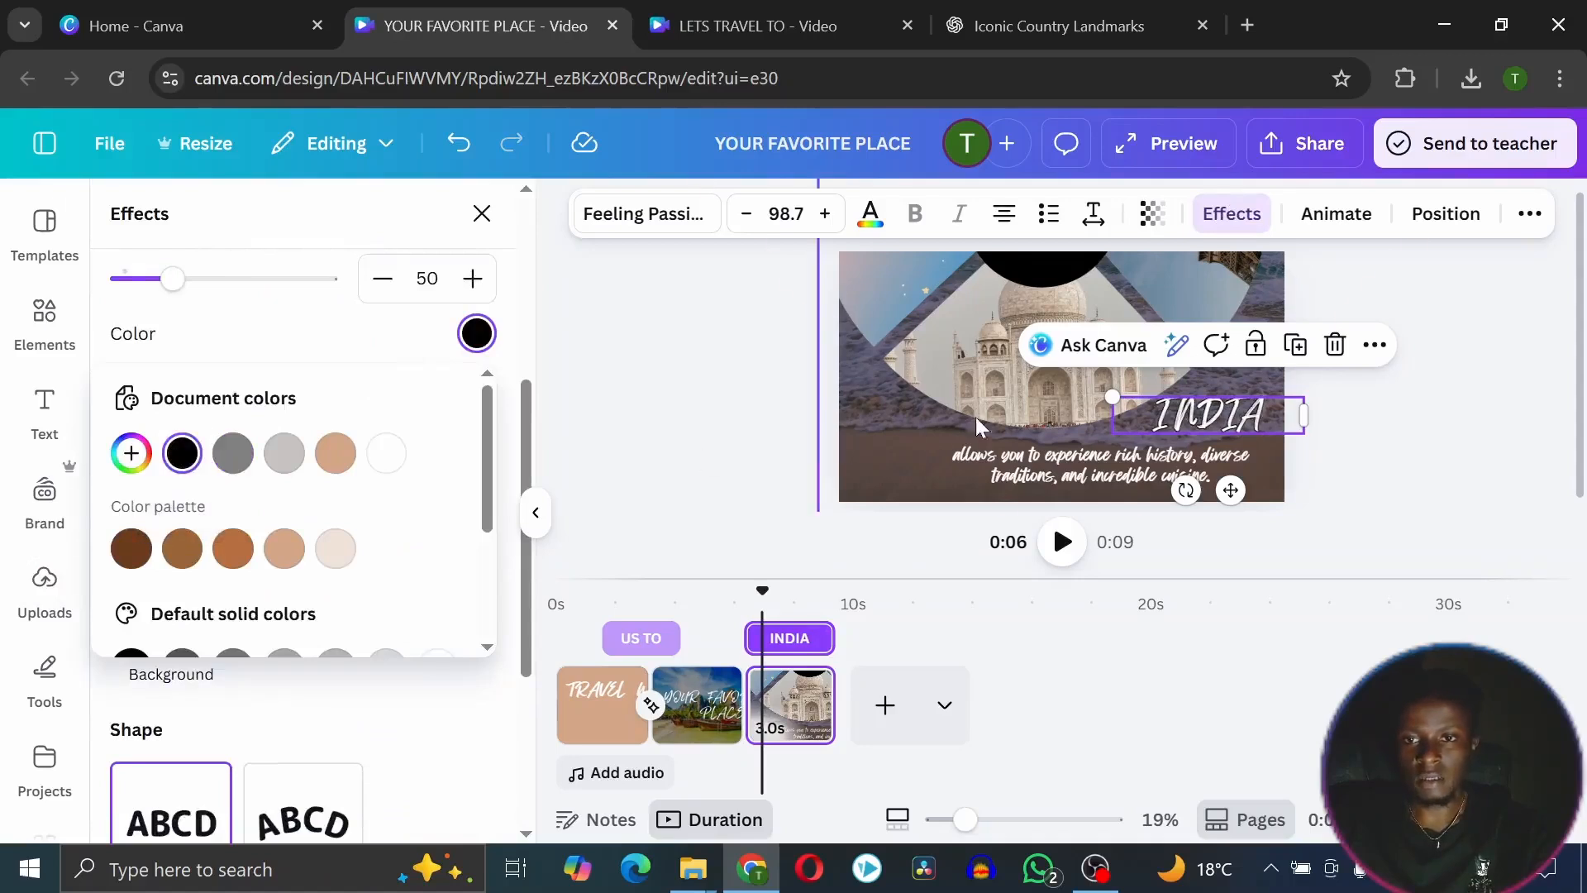
left_click(1009, 475)
Duplicate the India page and rotate the landmark circle on the copy until the Eiffel Tower is upright in view
left_click(808, 701)
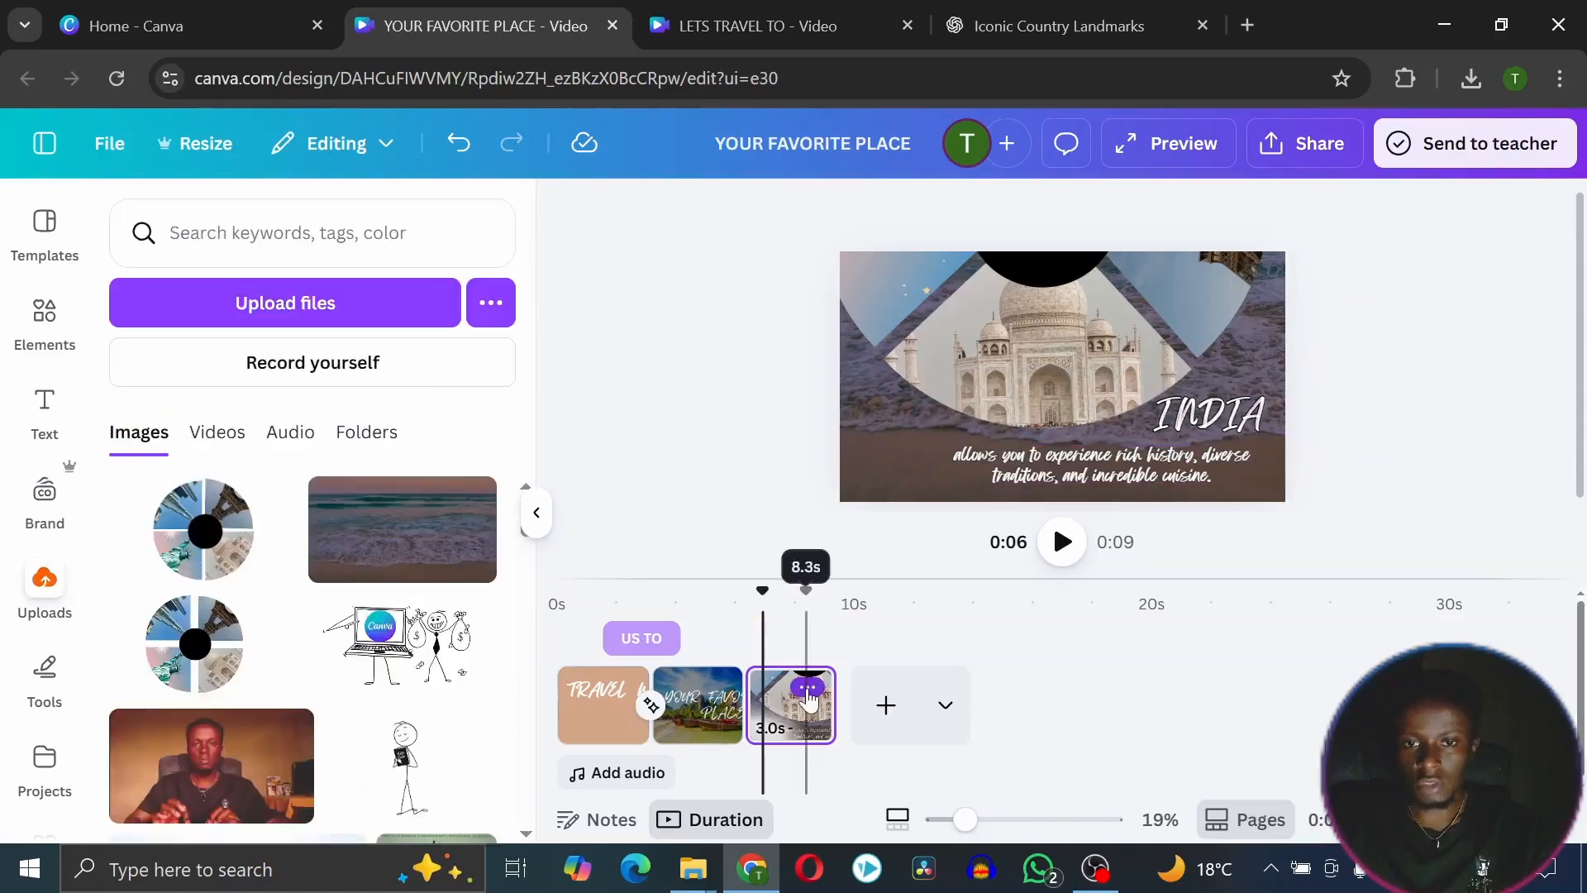
left_click(807, 691)
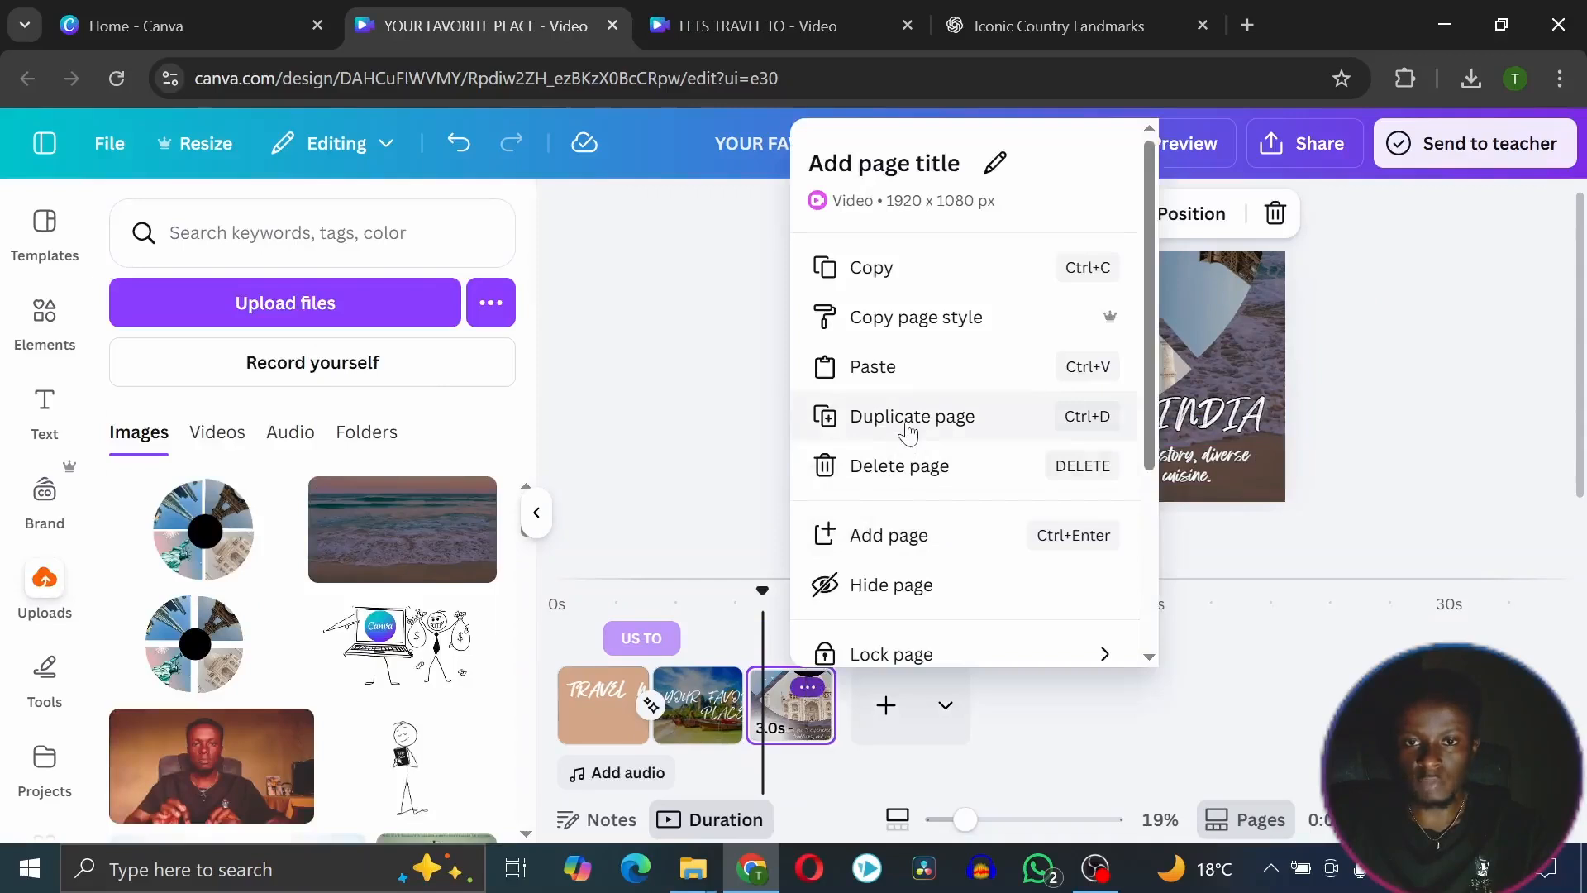
left_click(909, 428)
left_click(1103, 325)
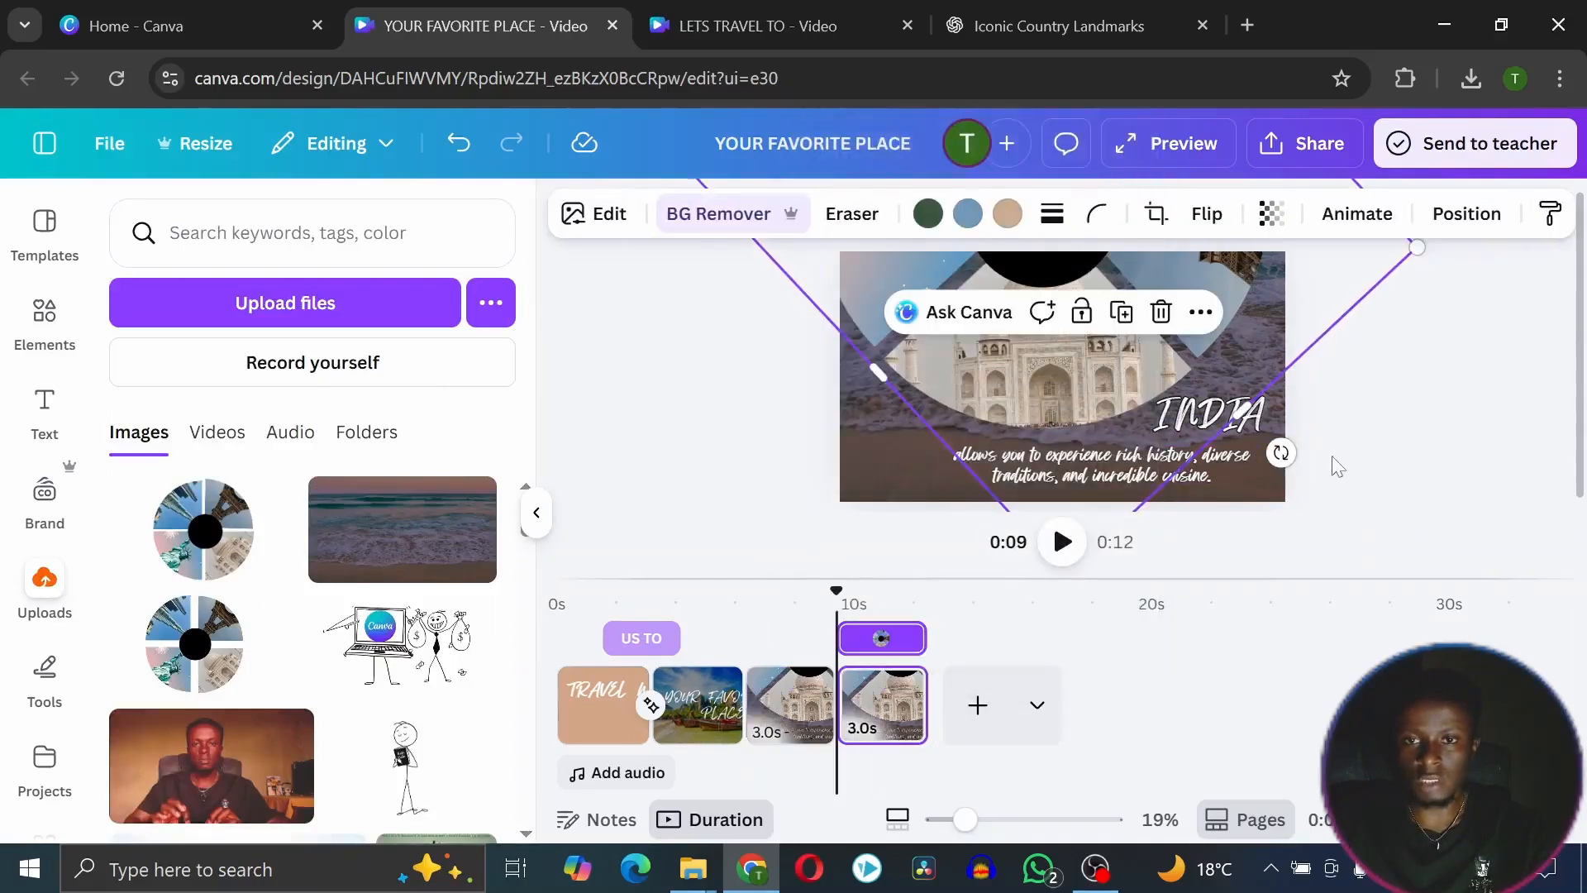
left_click_drag(1278, 454, 732, 523)
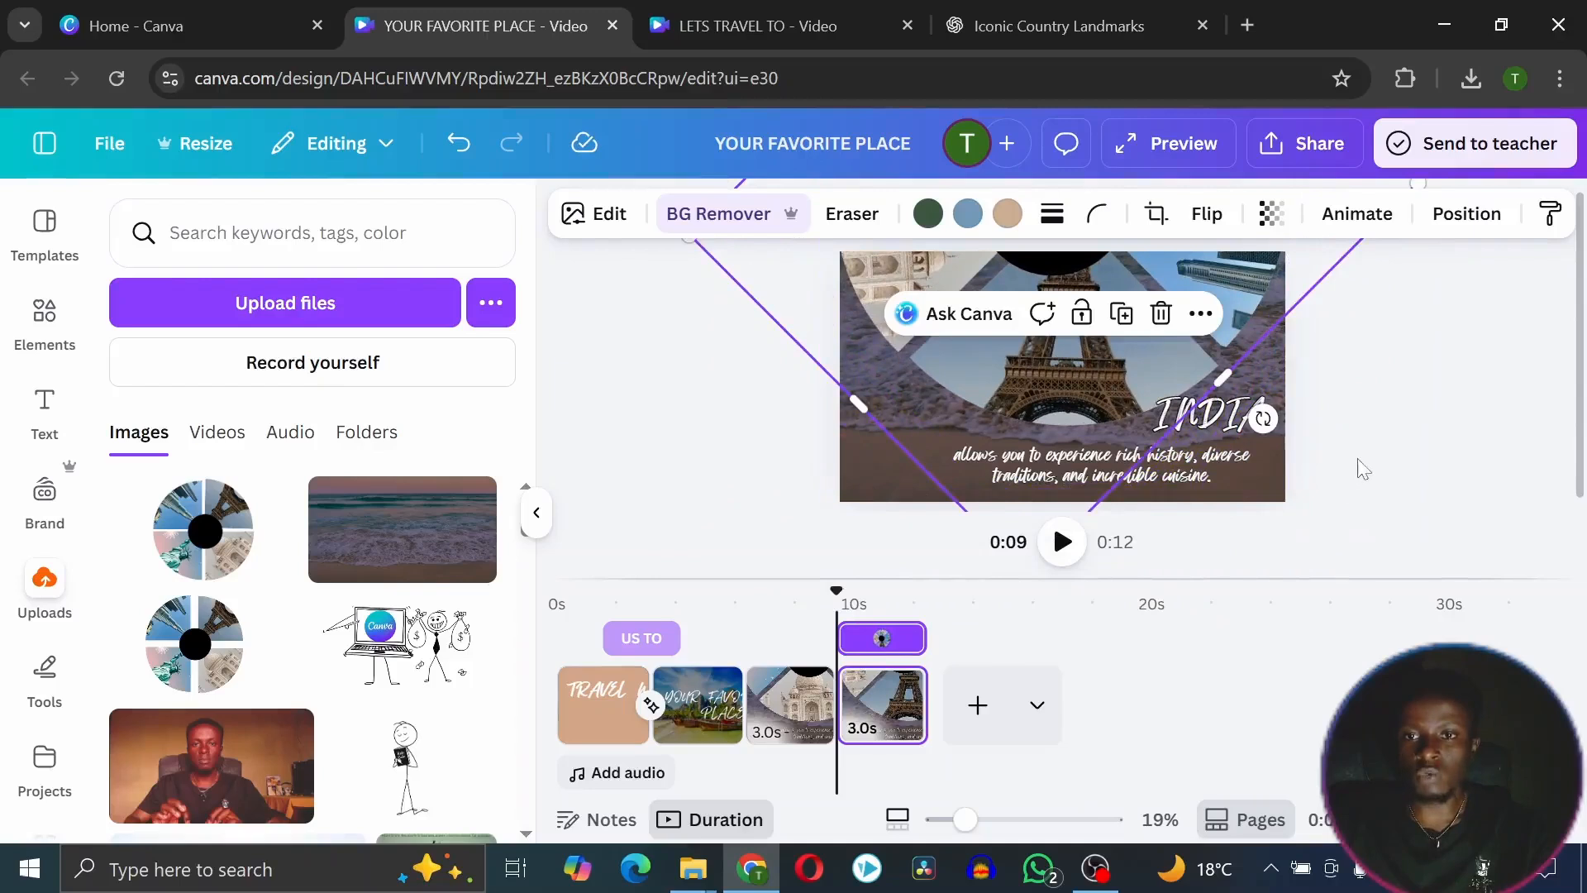
left_click(857, 464)
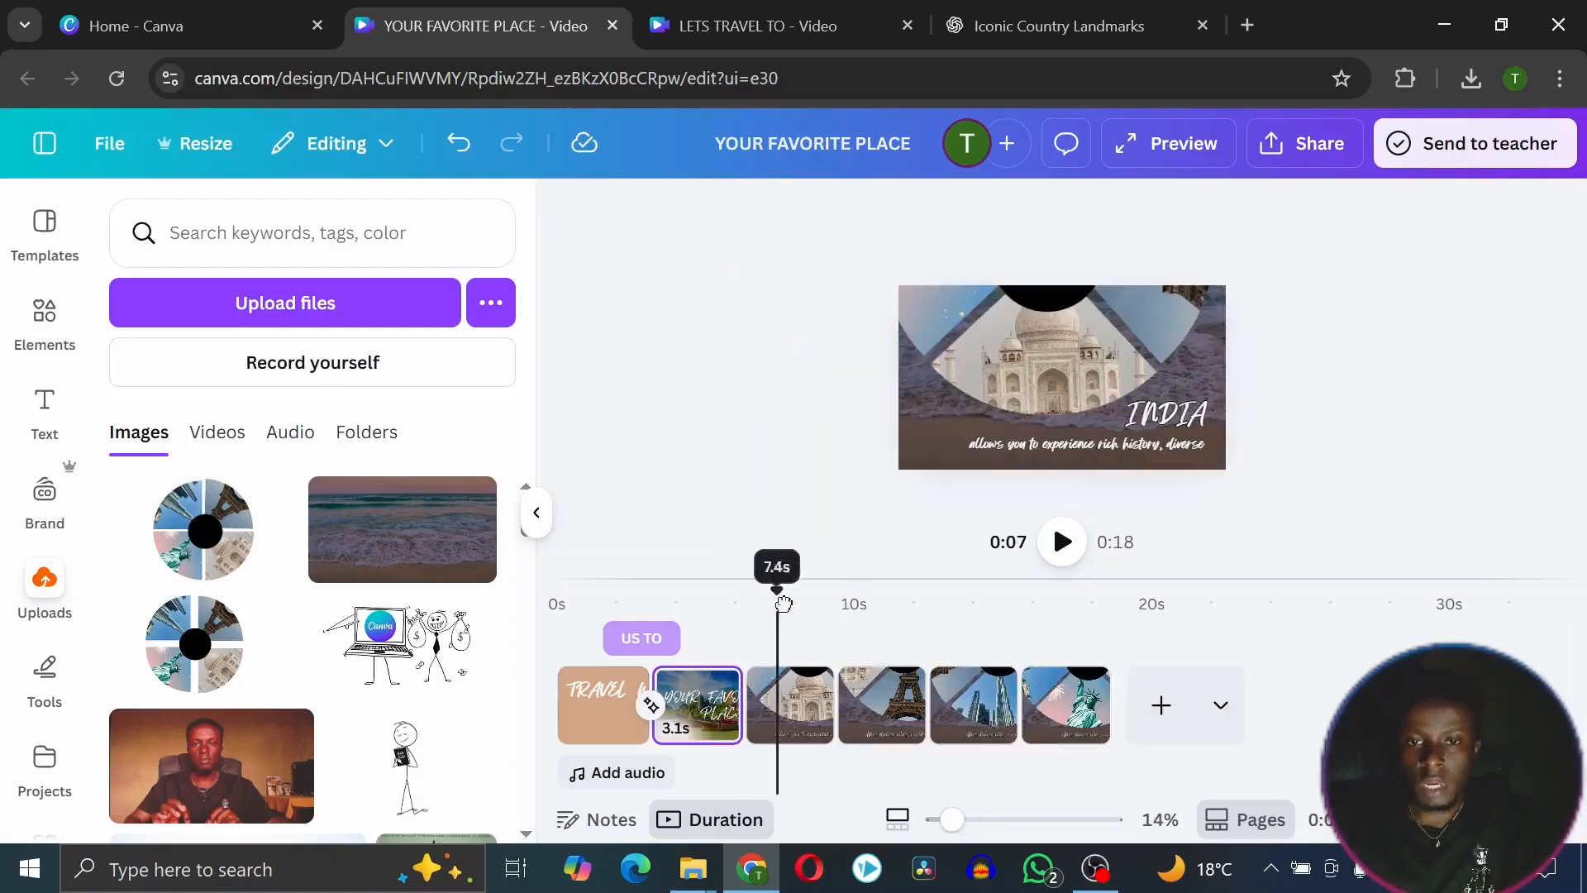
Add a Match & Move transition between the "YOUR FAVORITE PLACE" page and the India page
left_click_drag(773, 603, 724, 618)
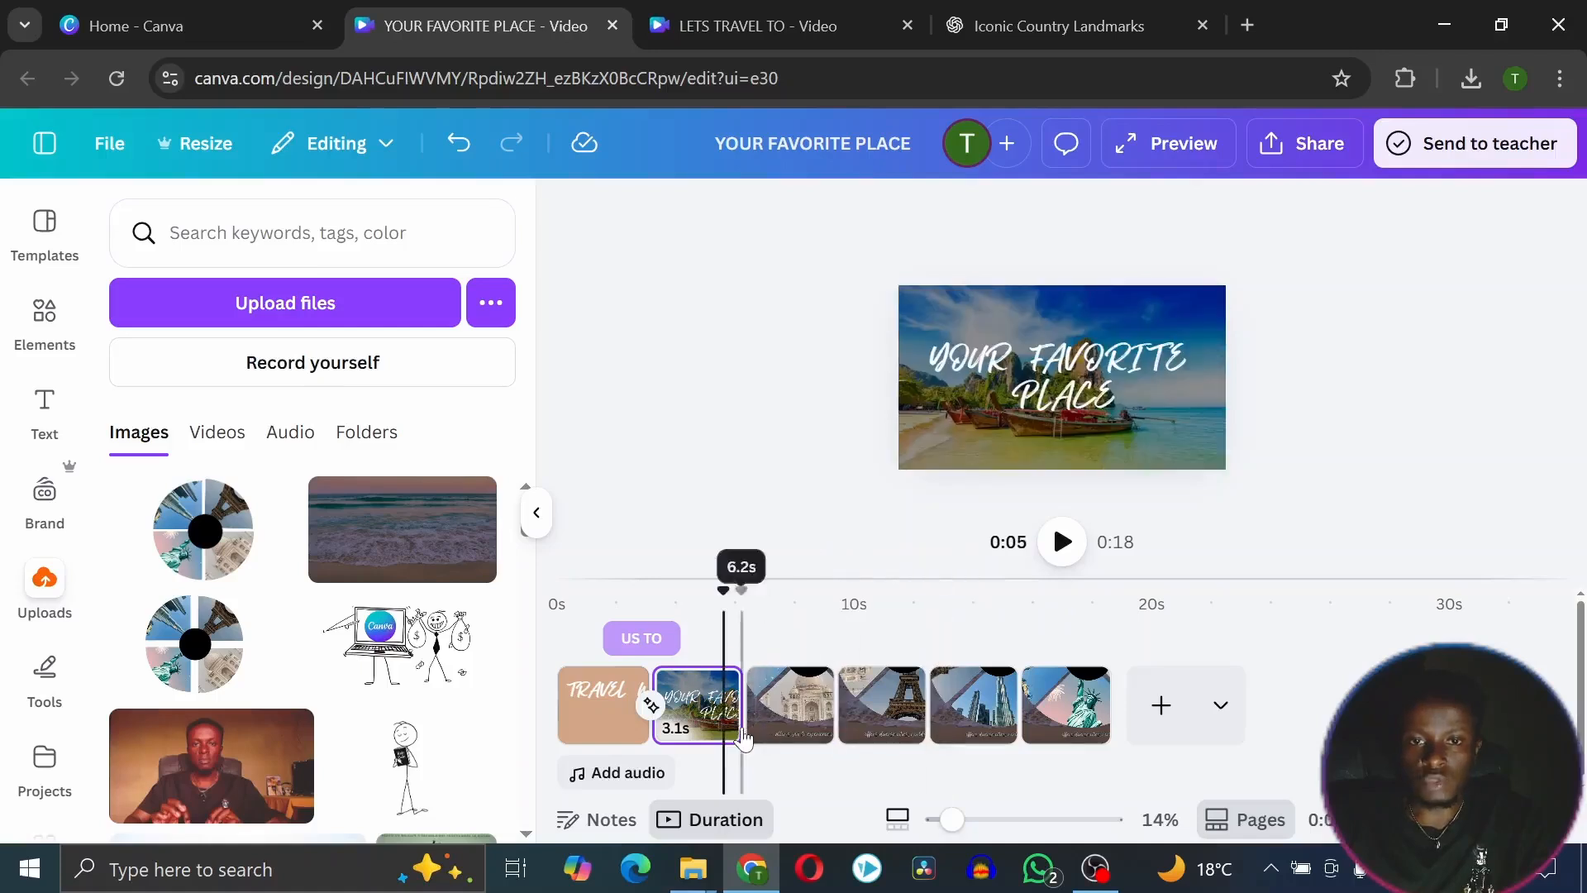
left_click(743, 726)
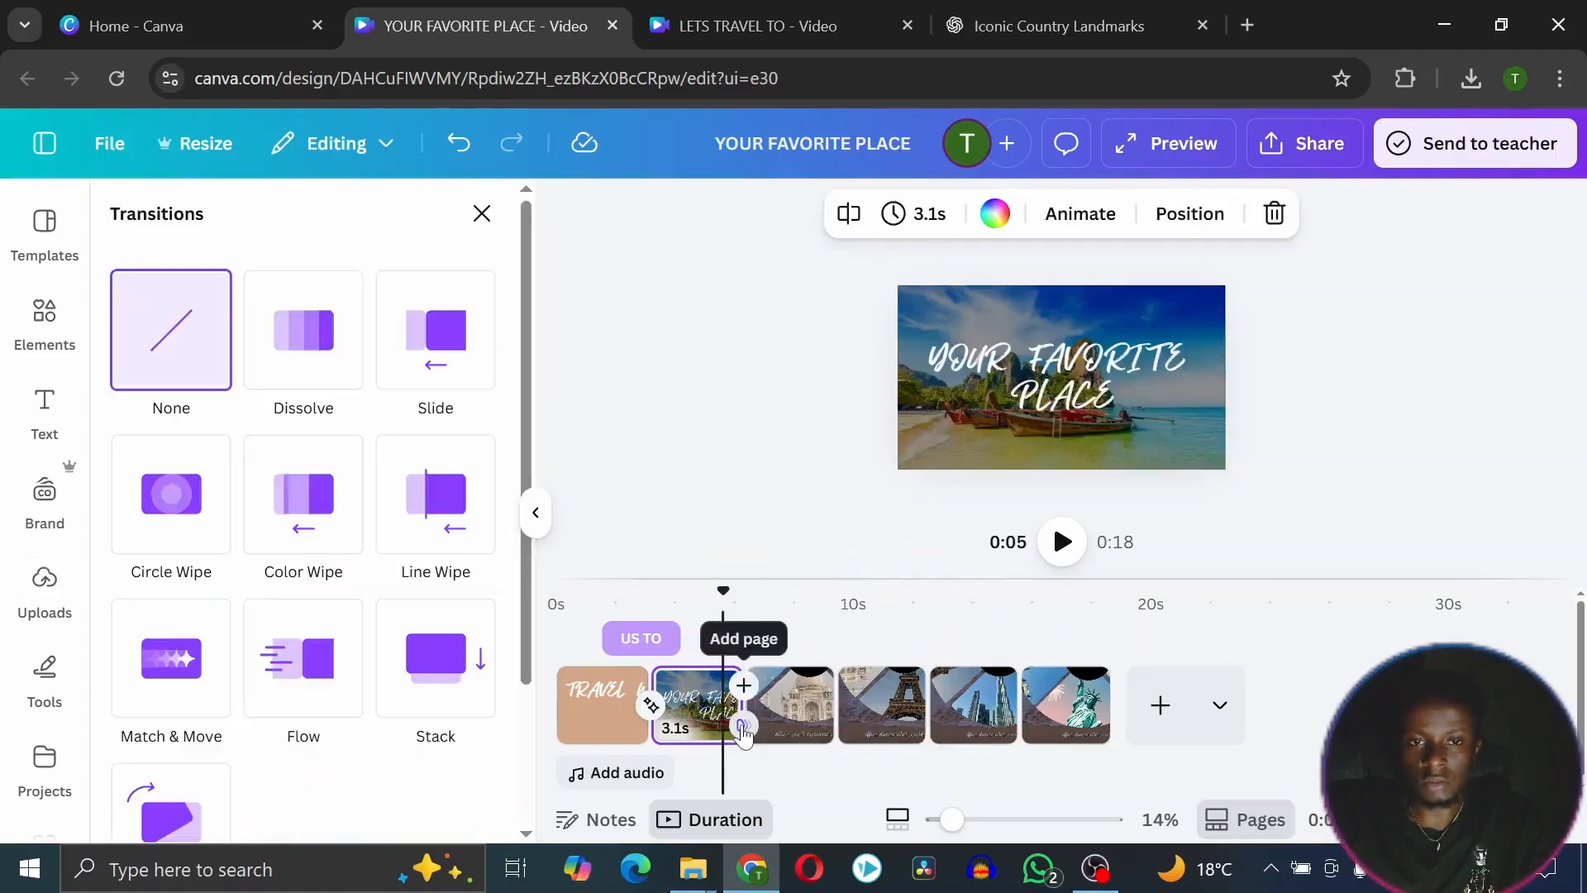
left_click(173, 661)
Add a Match & Move transition between the India page and the Eiffel Tower page, and lengthen its duration
left_click(790, 610)
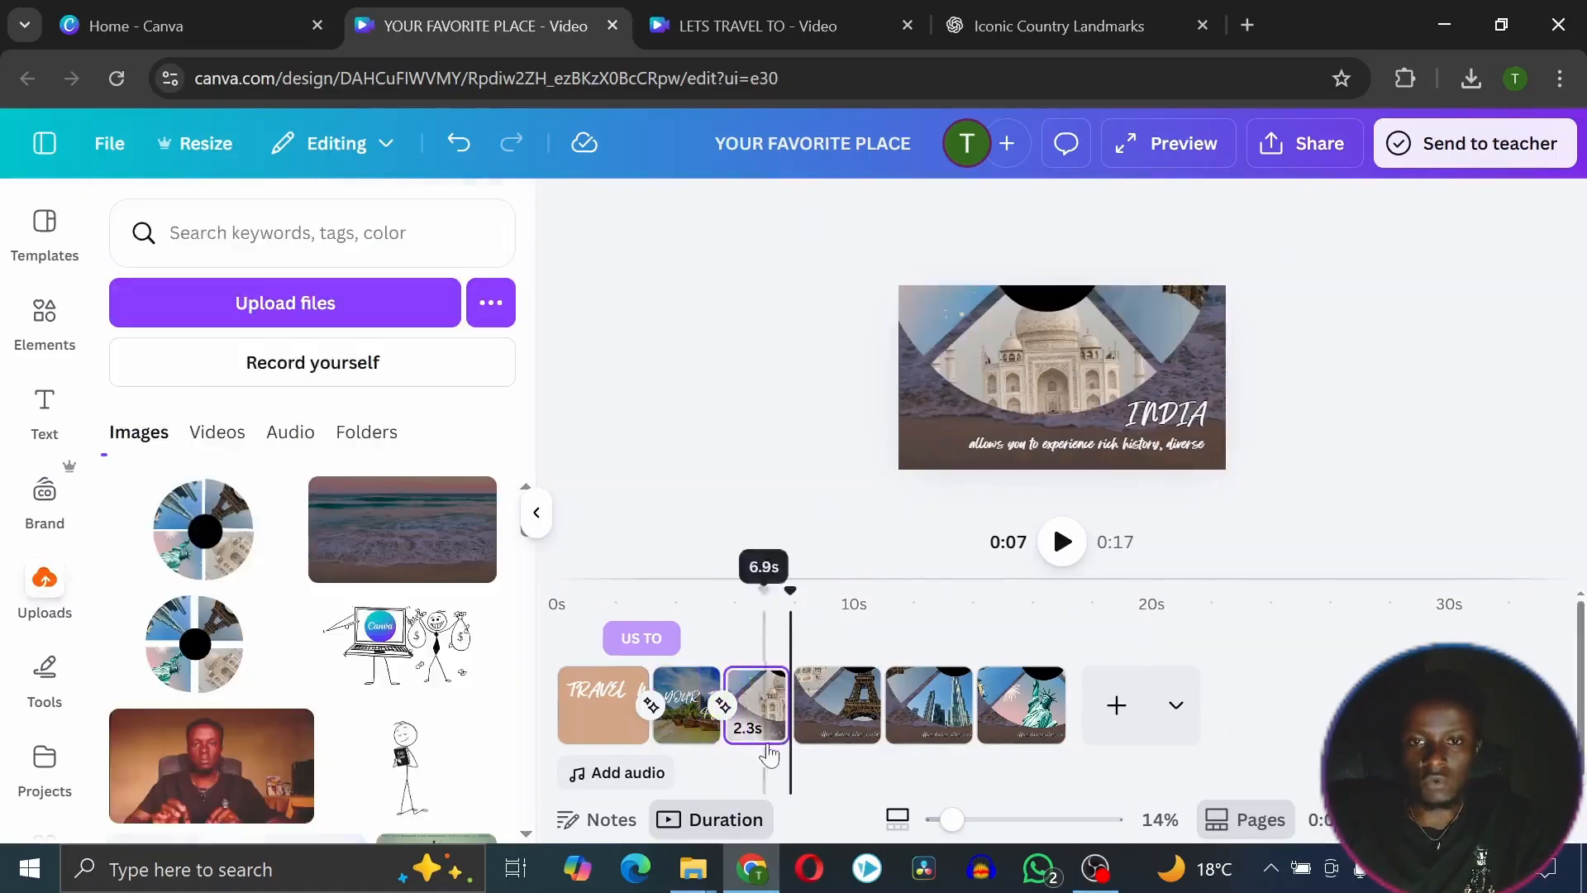
left_click(791, 726)
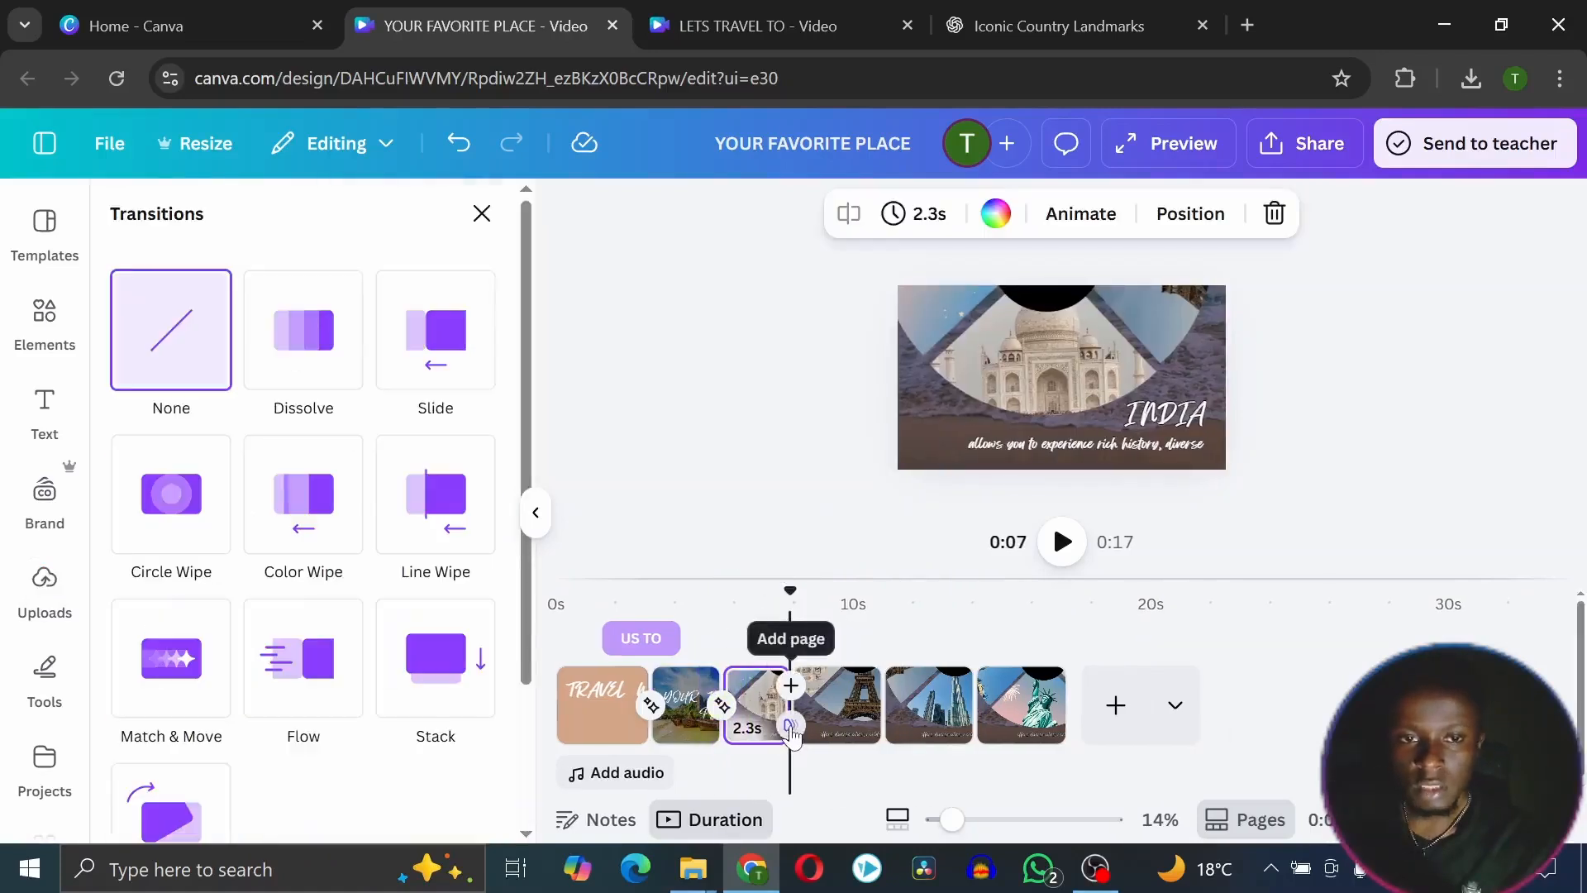
left_click(169, 661)
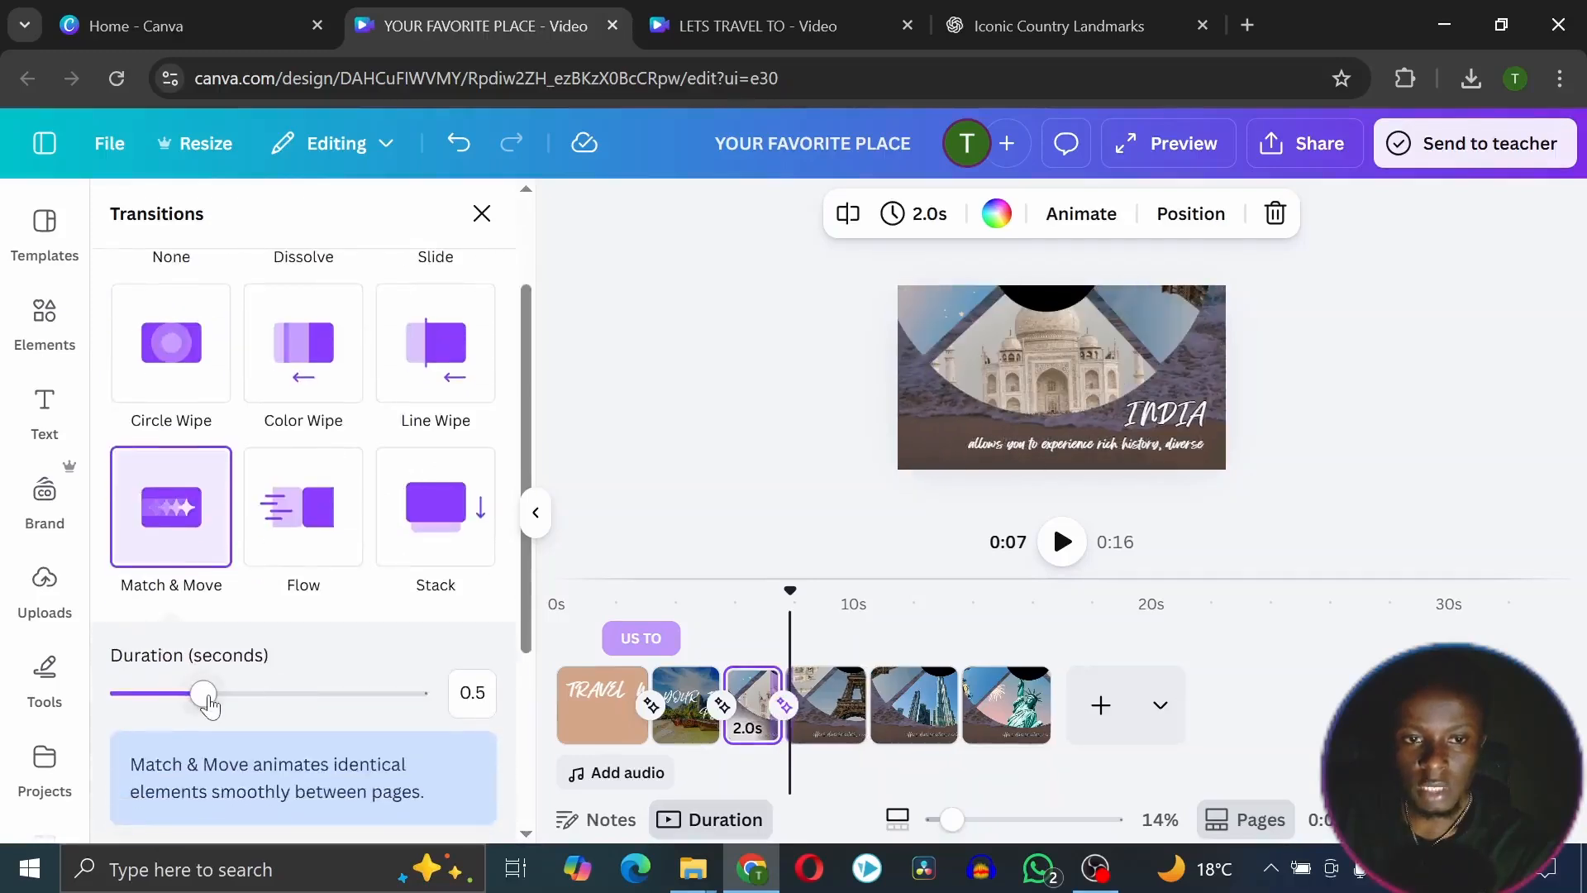
left_click_drag(204, 694, 415, 693)
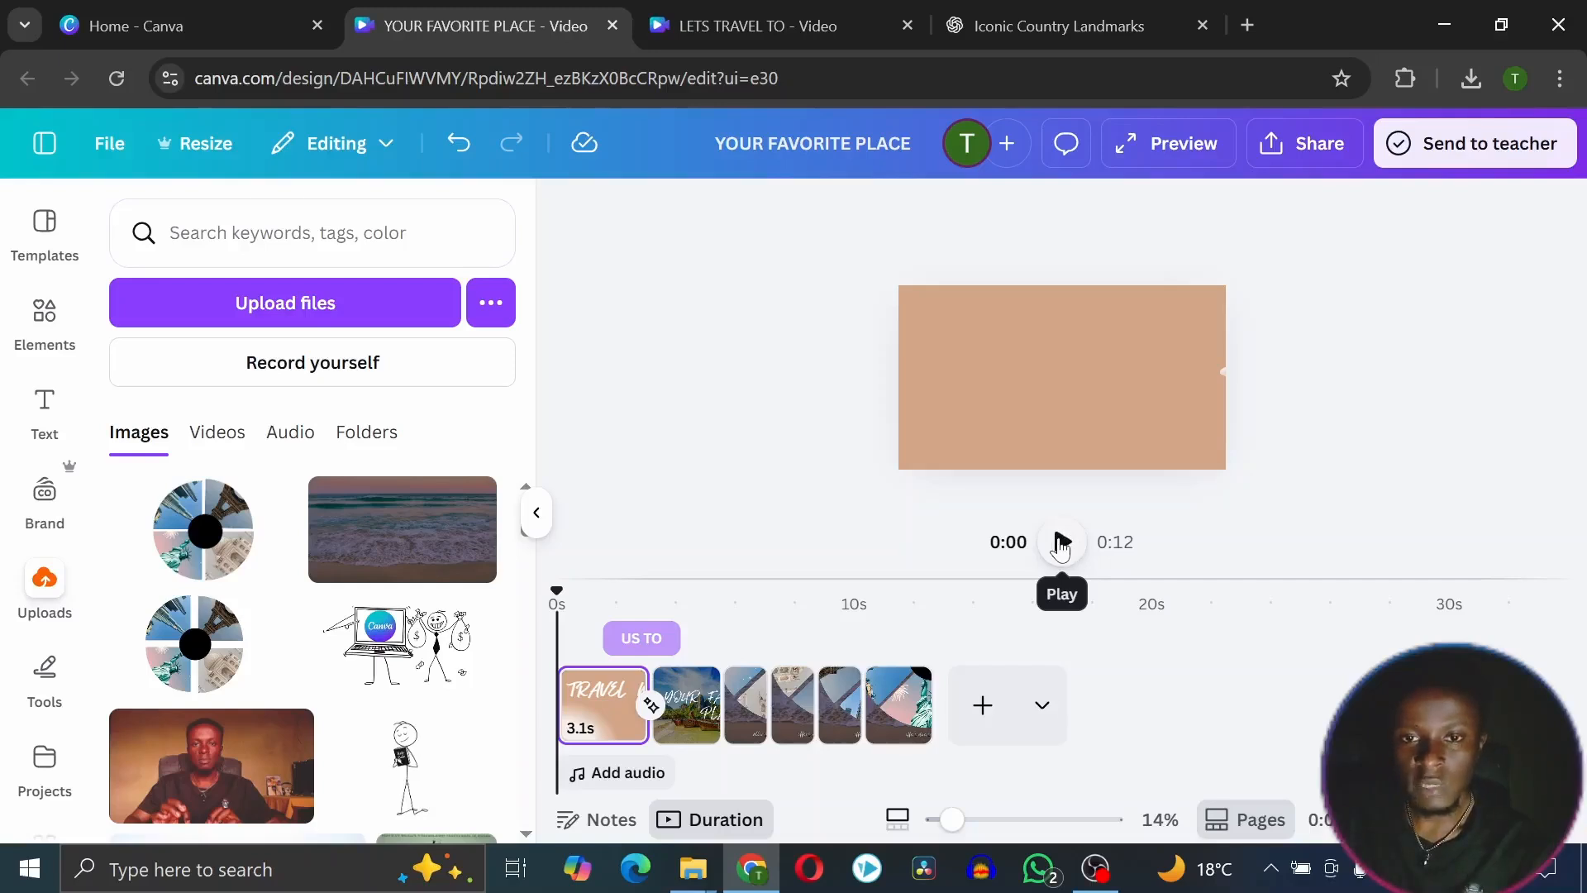
Play the video from the start and download pages 1–6 as a 1080p (HD) MP4 video
left_click(1061, 546)
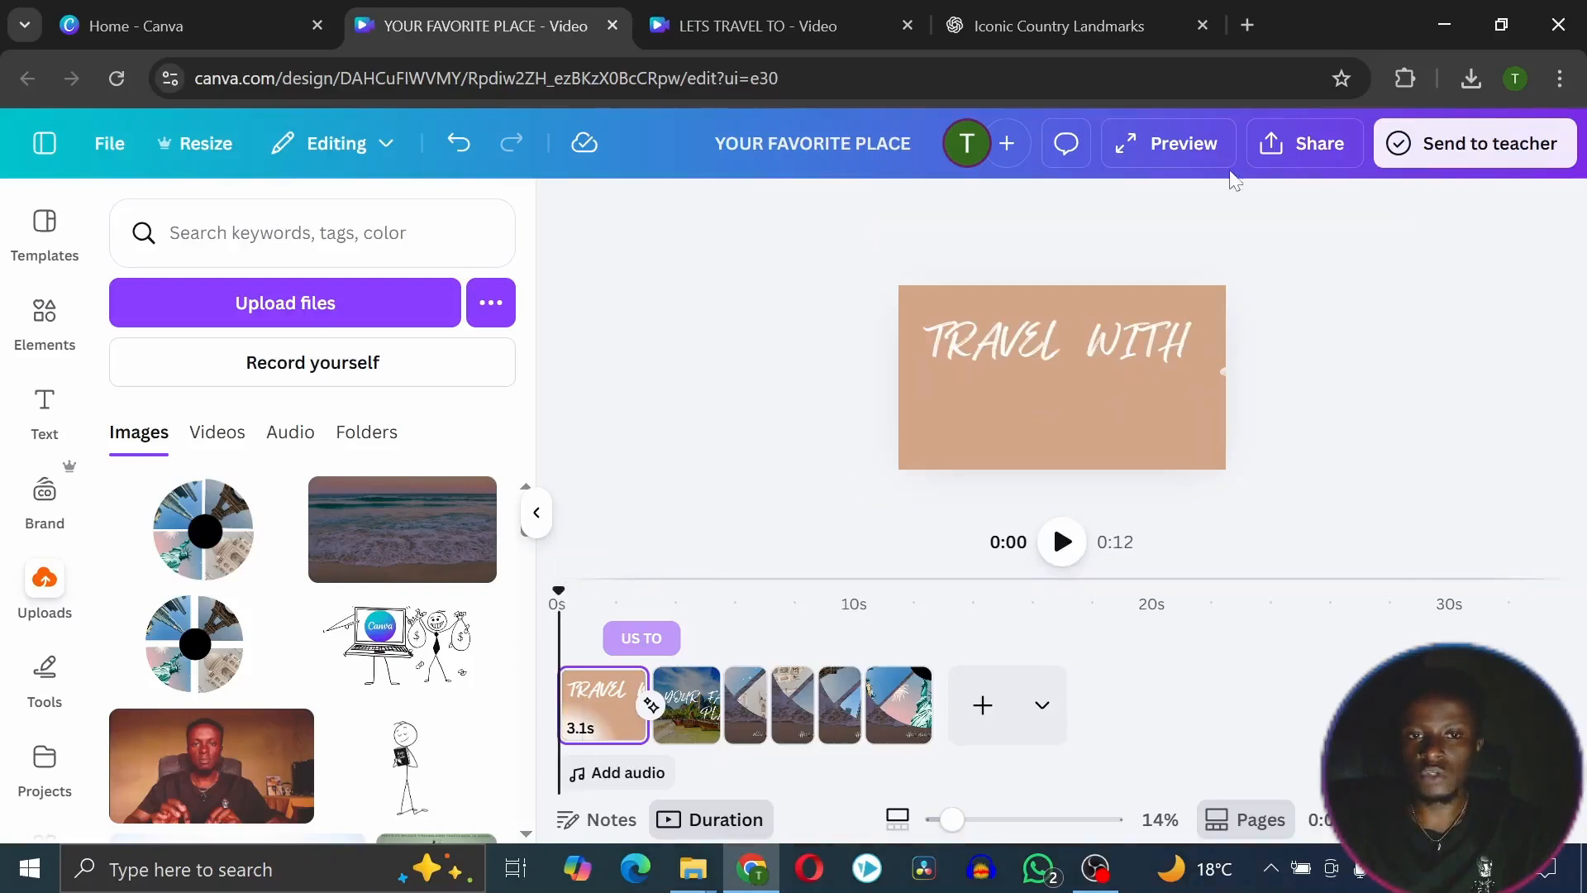
left_click(1307, 136)
left_click(1130, 531)
left_click(1505, 317)
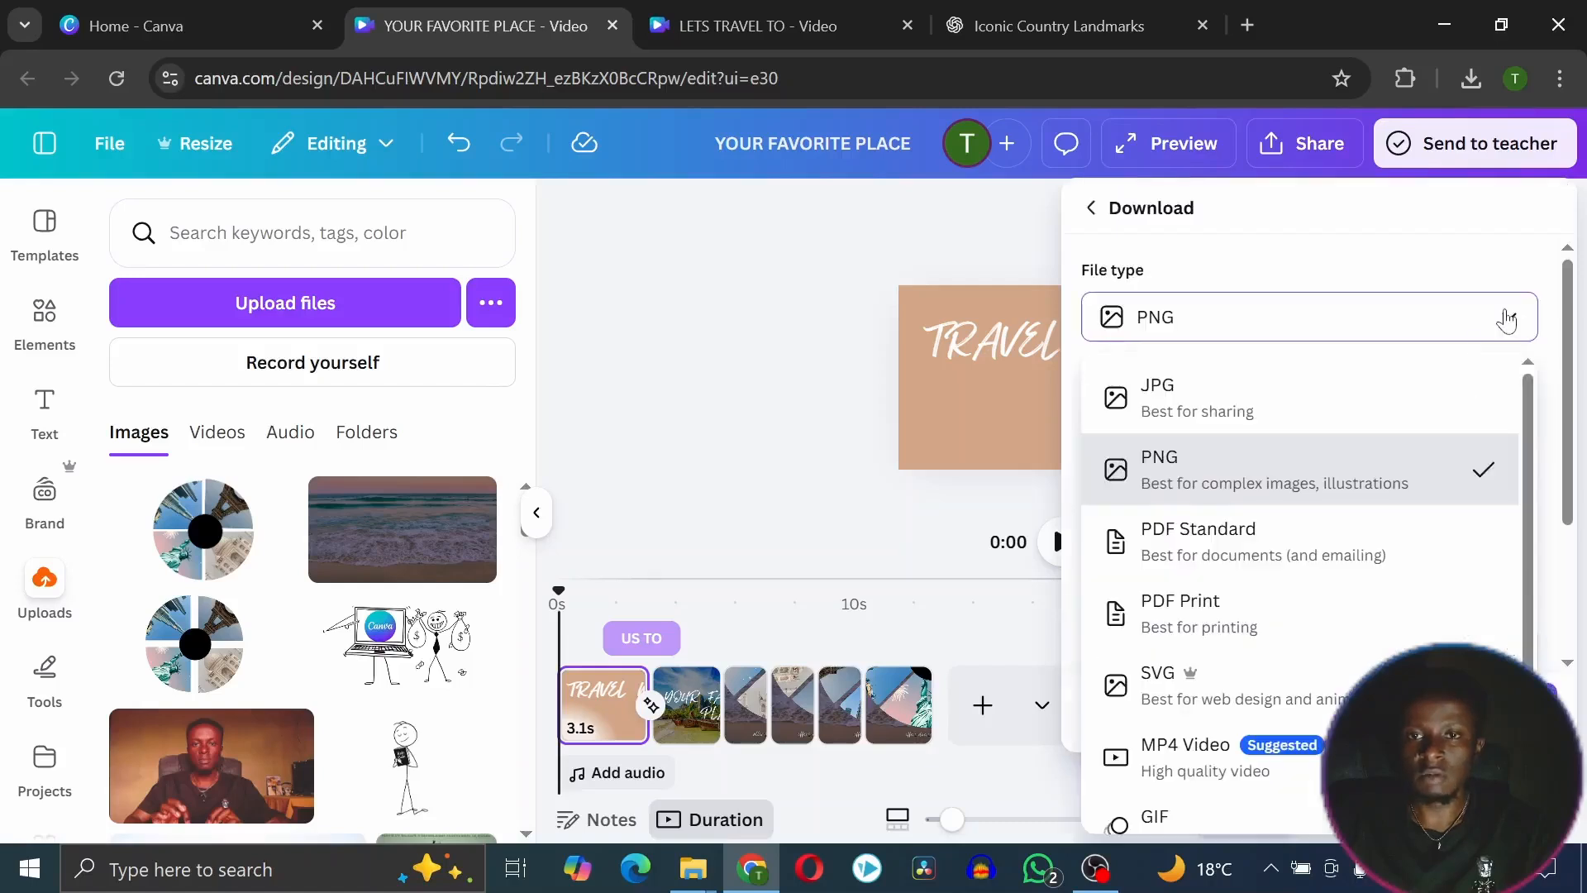
scroll(1257, 519, "down", 1)
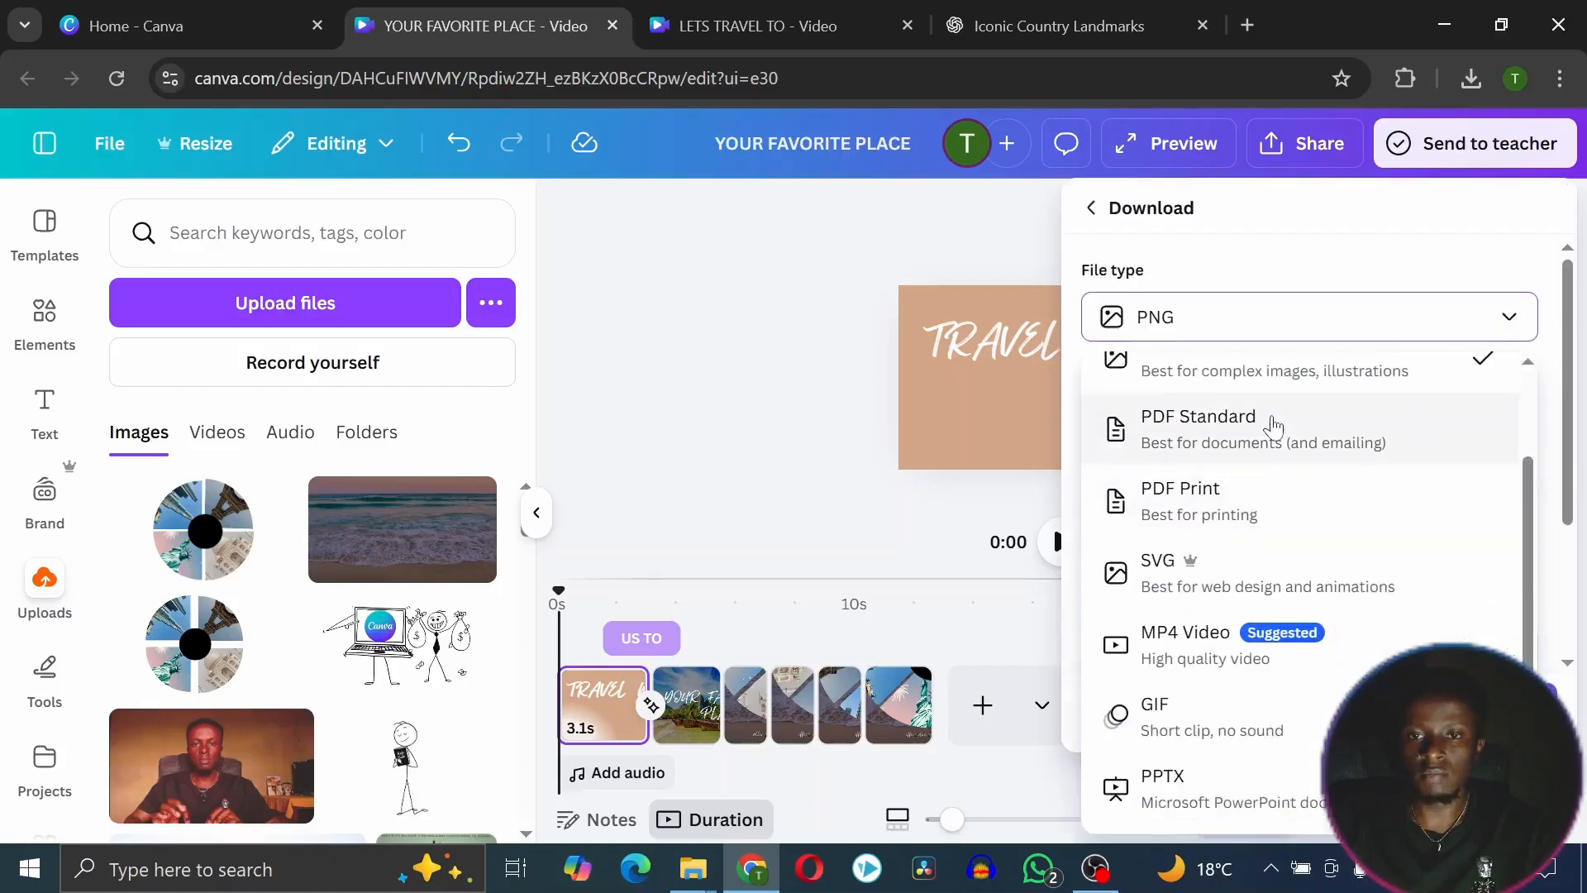
left_click(1339, 652)
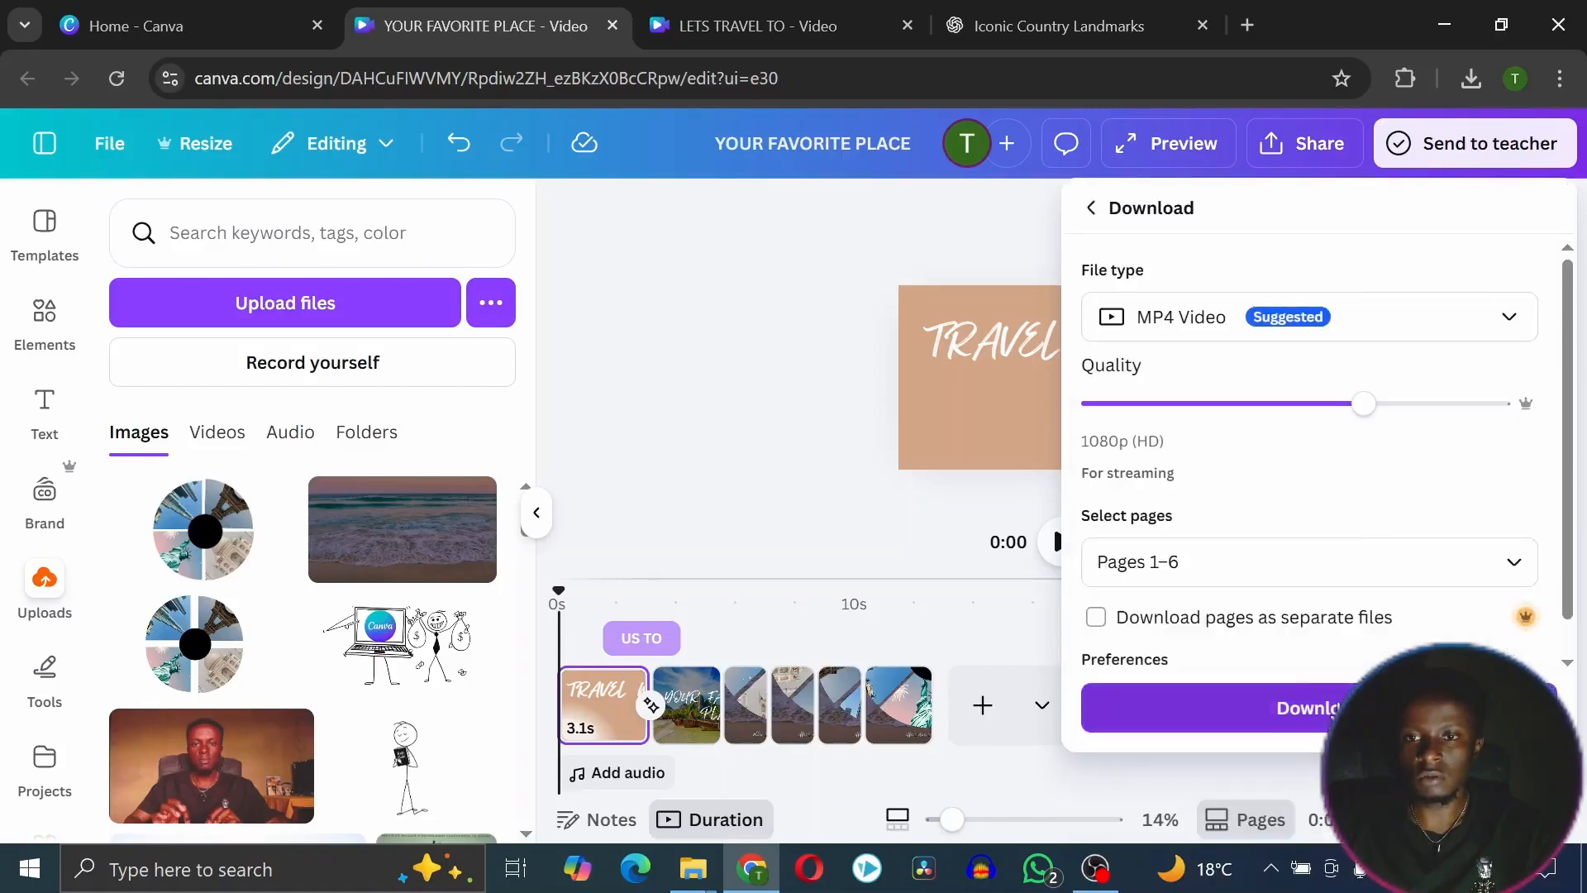
left_click(1273, 707)
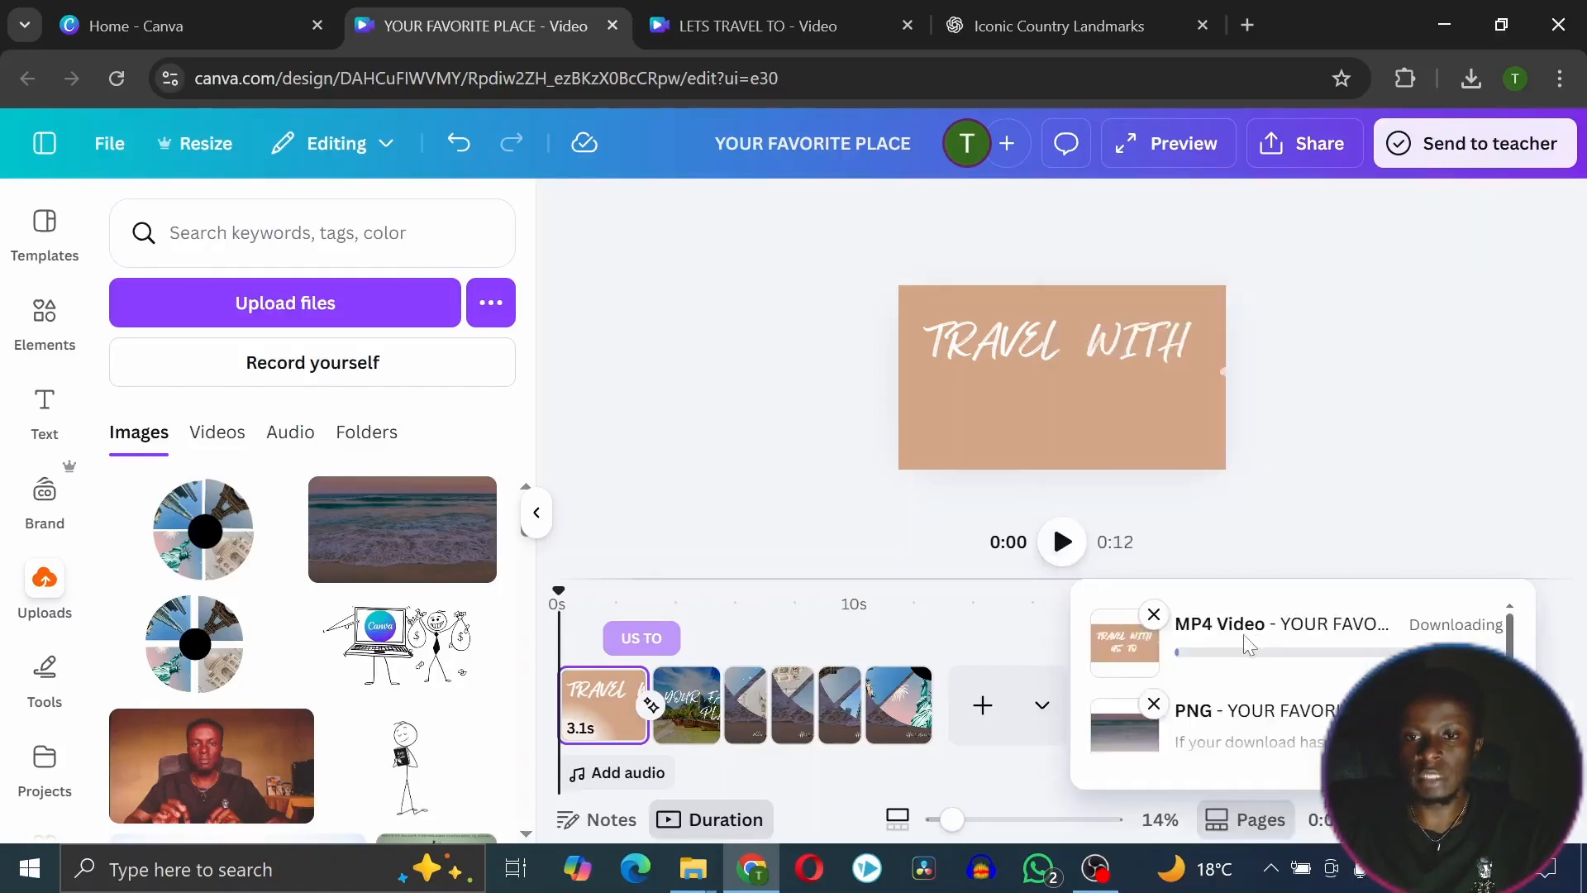